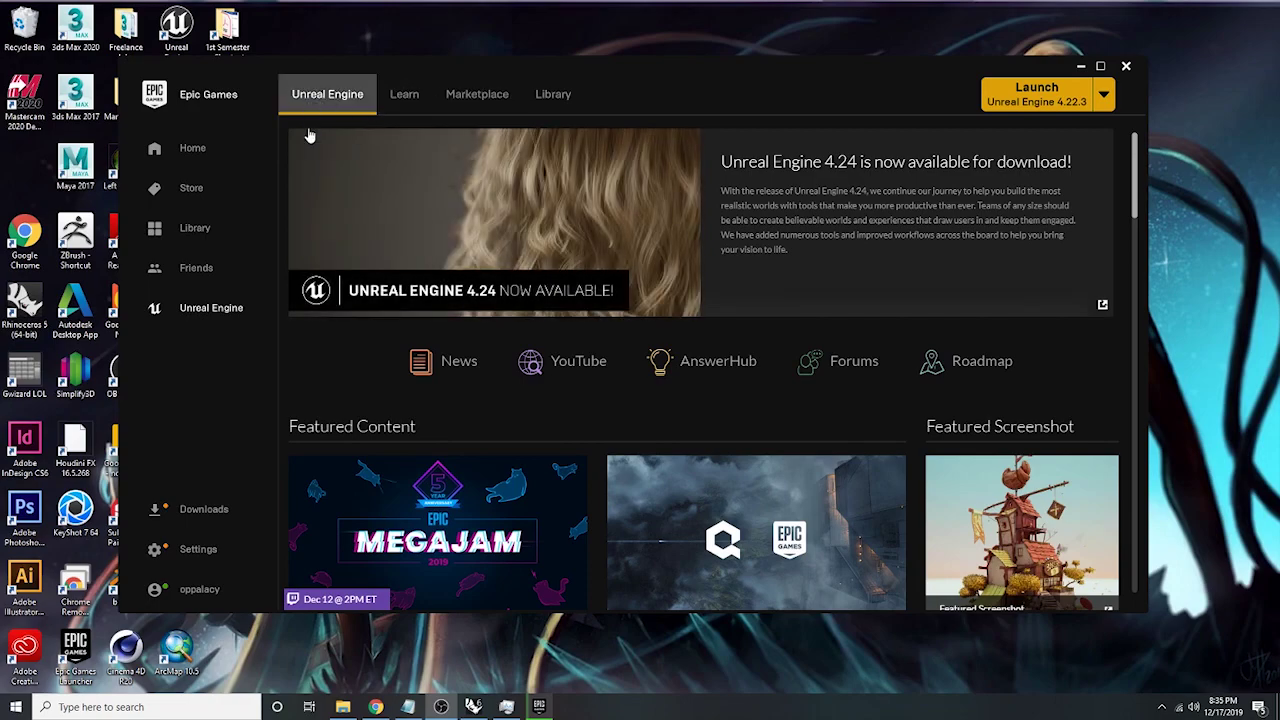
- Review the plugins installed for Unreal Engine 4.23.1 in the engine library, and close the list
click(553, 95)
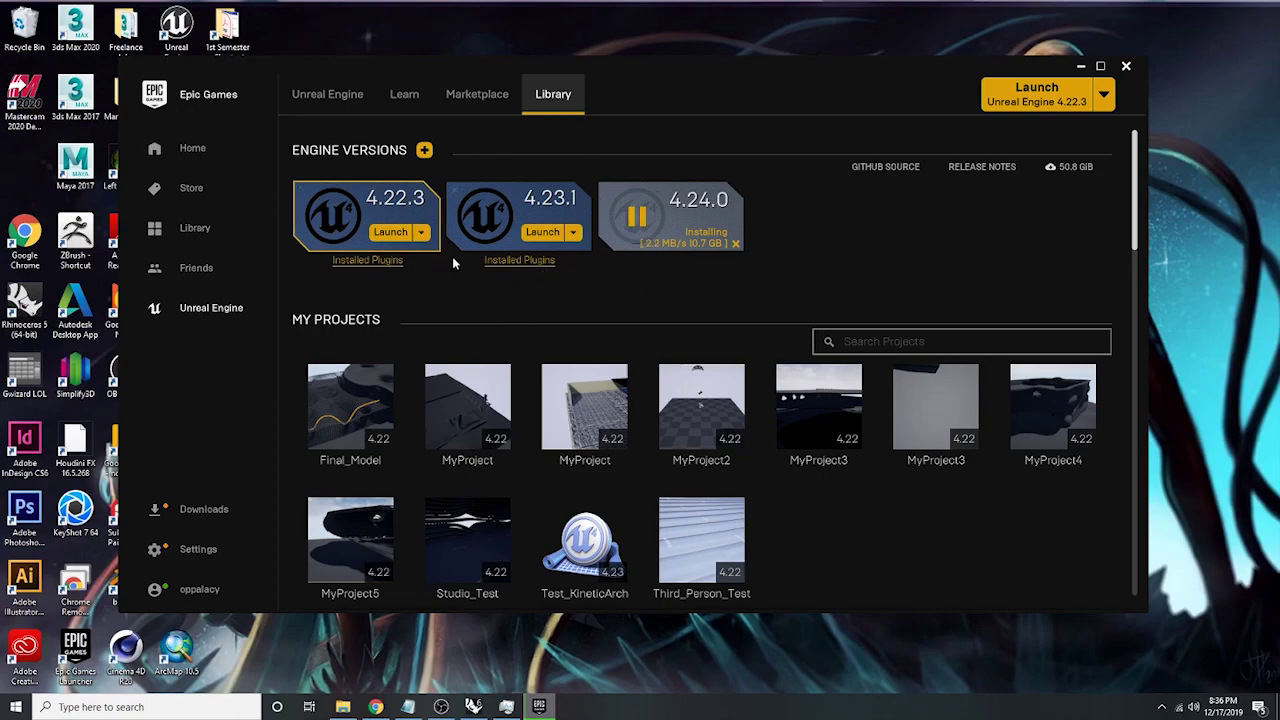
click(520, 260)
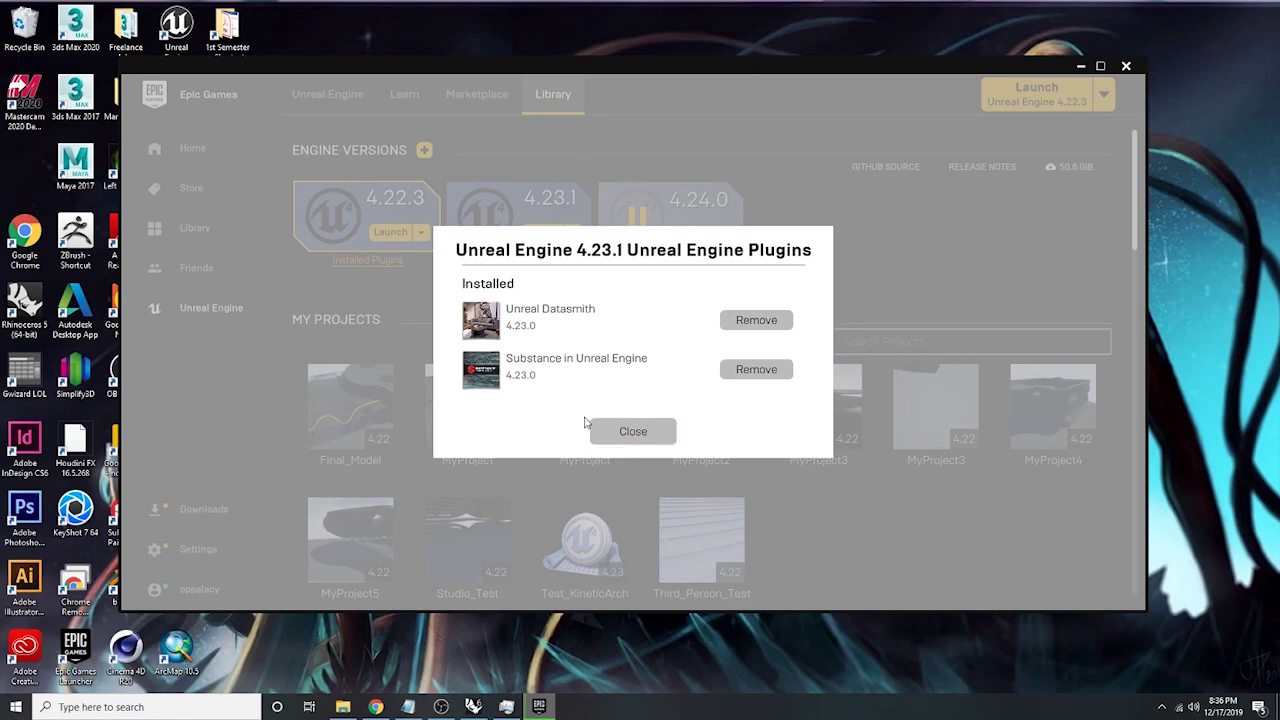
click(633, 431)
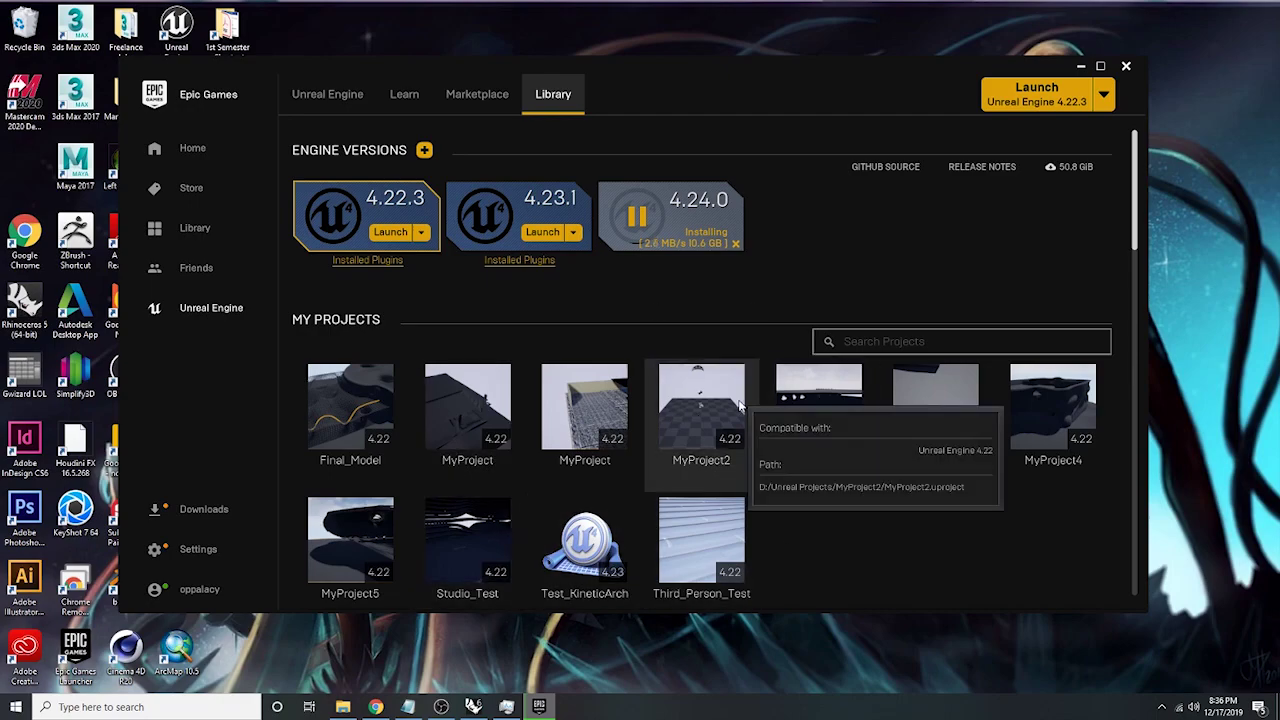
- Open the Marketplace in a maximised launcher window and look through the showcase and Free For The Month products
click(327, 94)
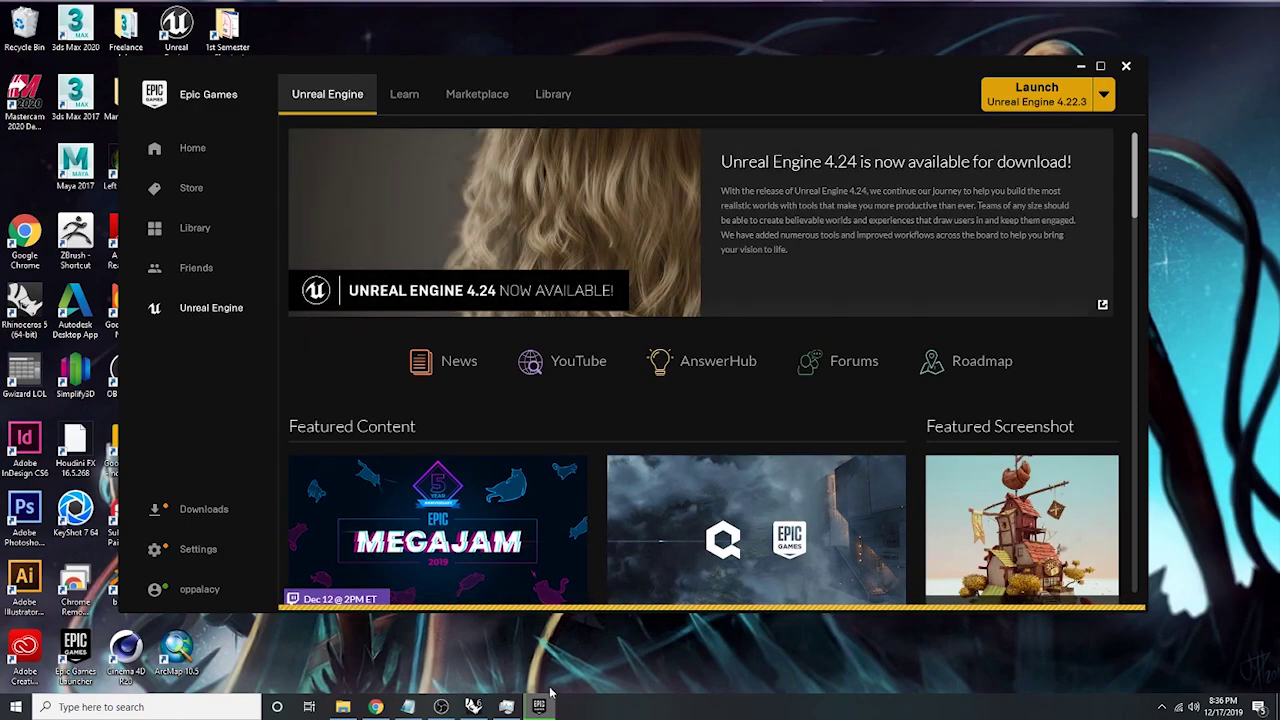
click(477, 94)
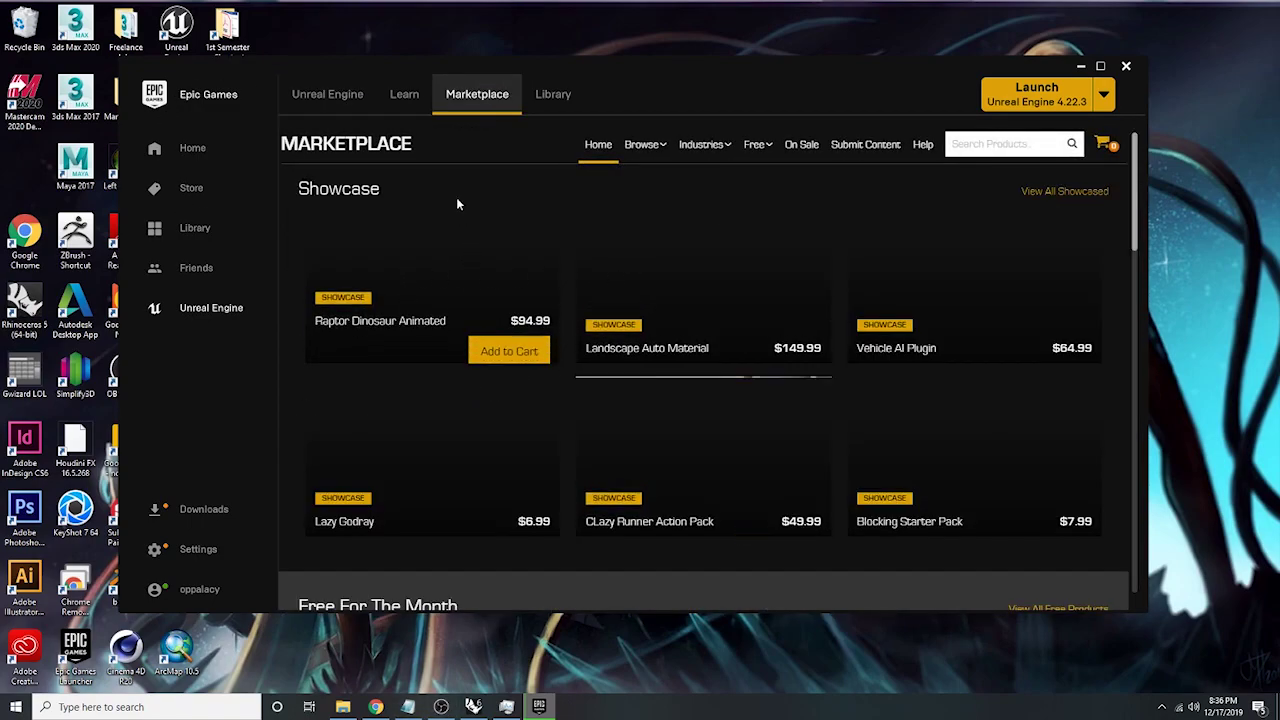
double_click(636, 69)
mouse_move(783, 93)
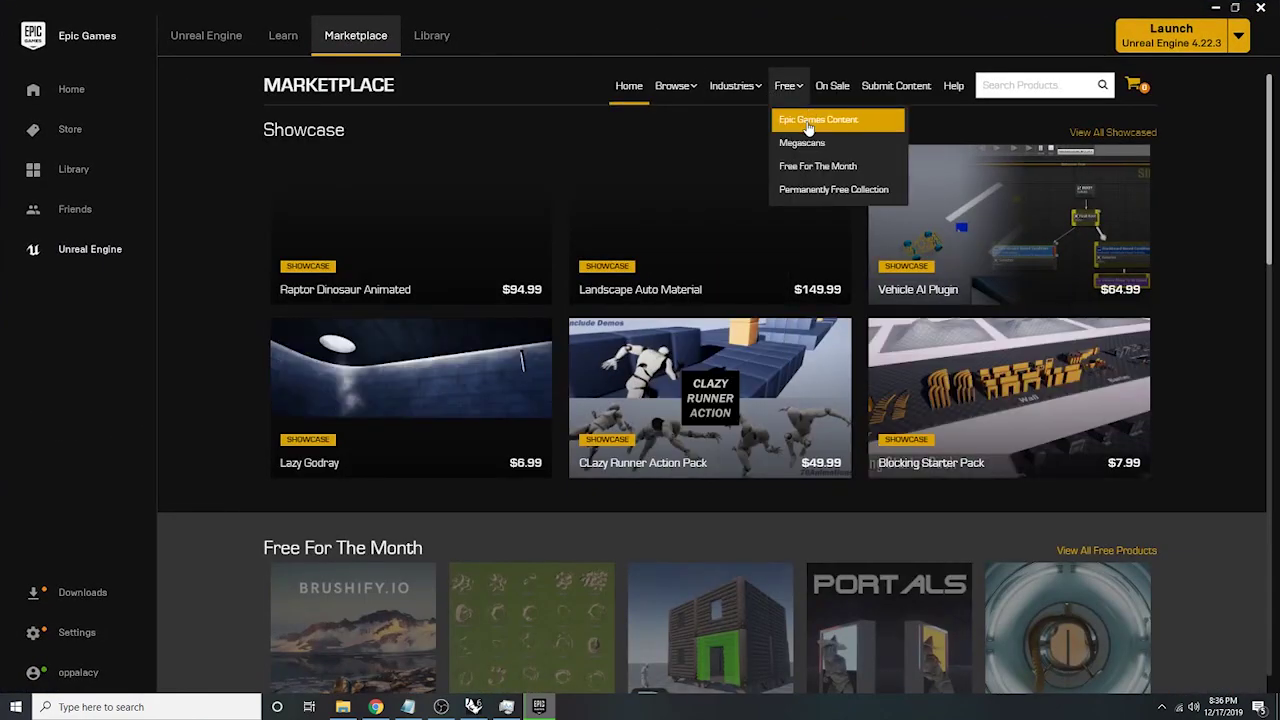
scroll(371, 560, down, 2)
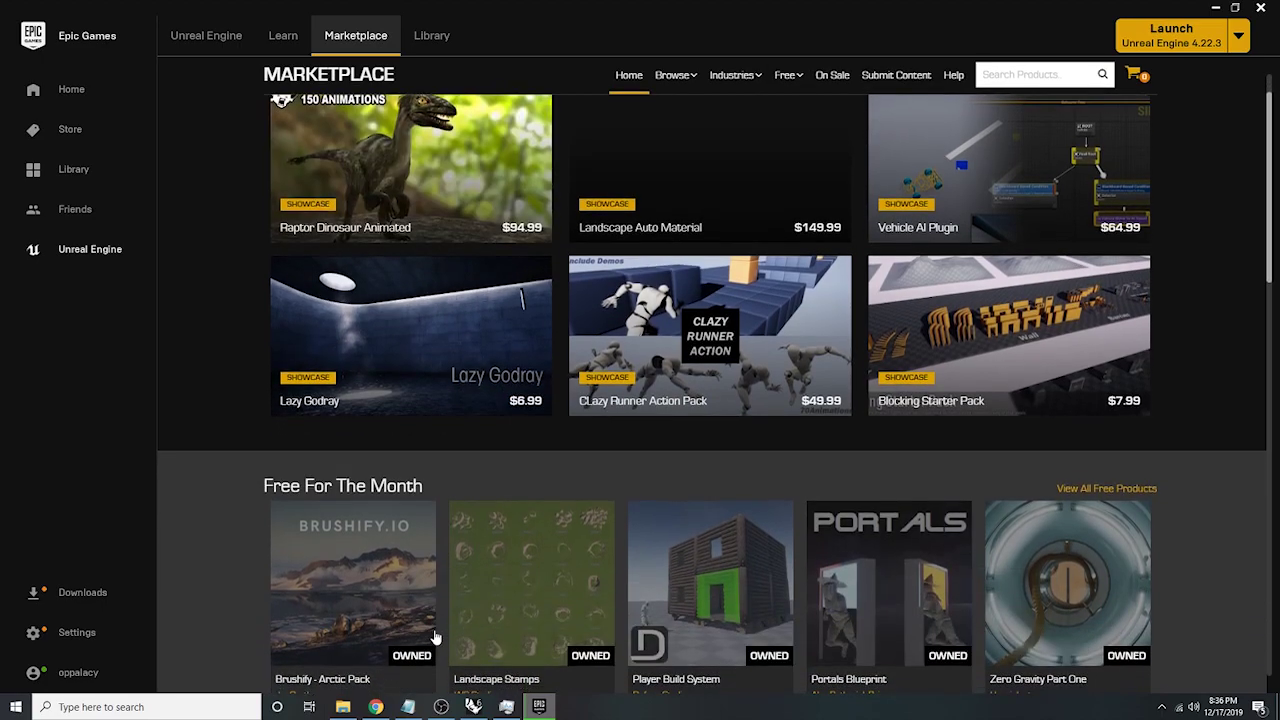
scroll(360, 480, down, 1)
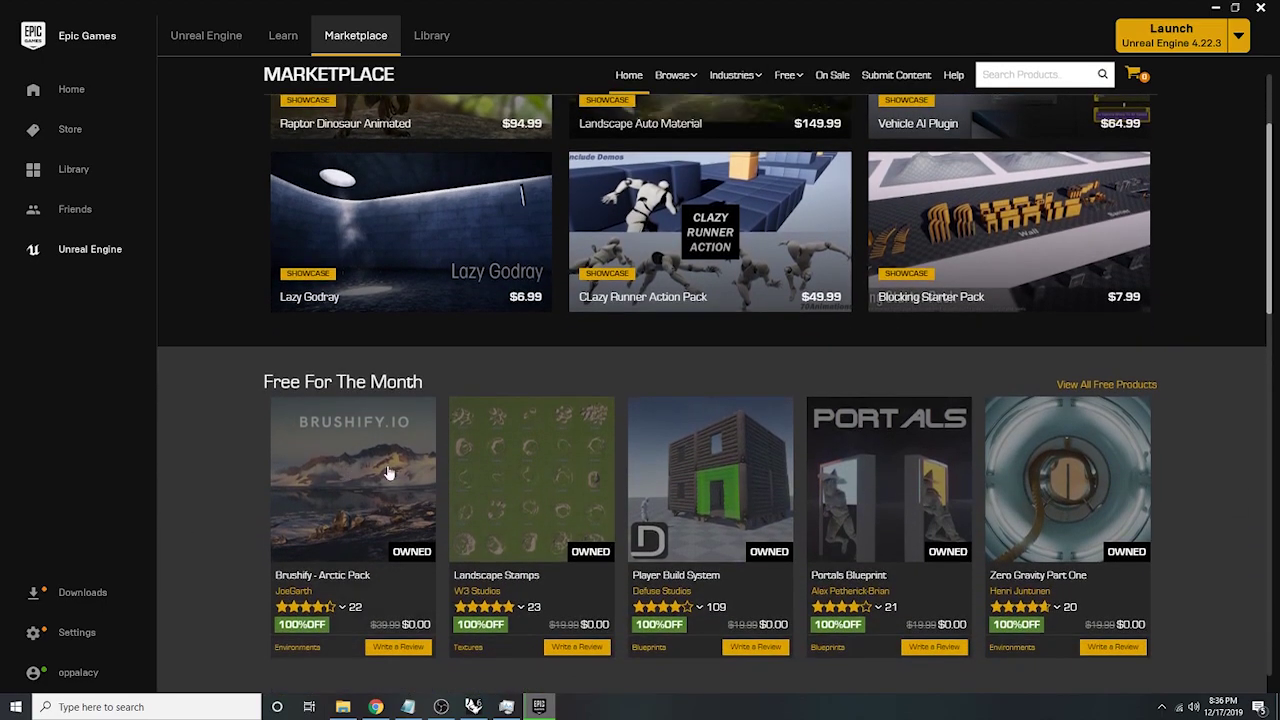
scroll(345, 420, down, 2)
scroll(700, 400, up, 5)
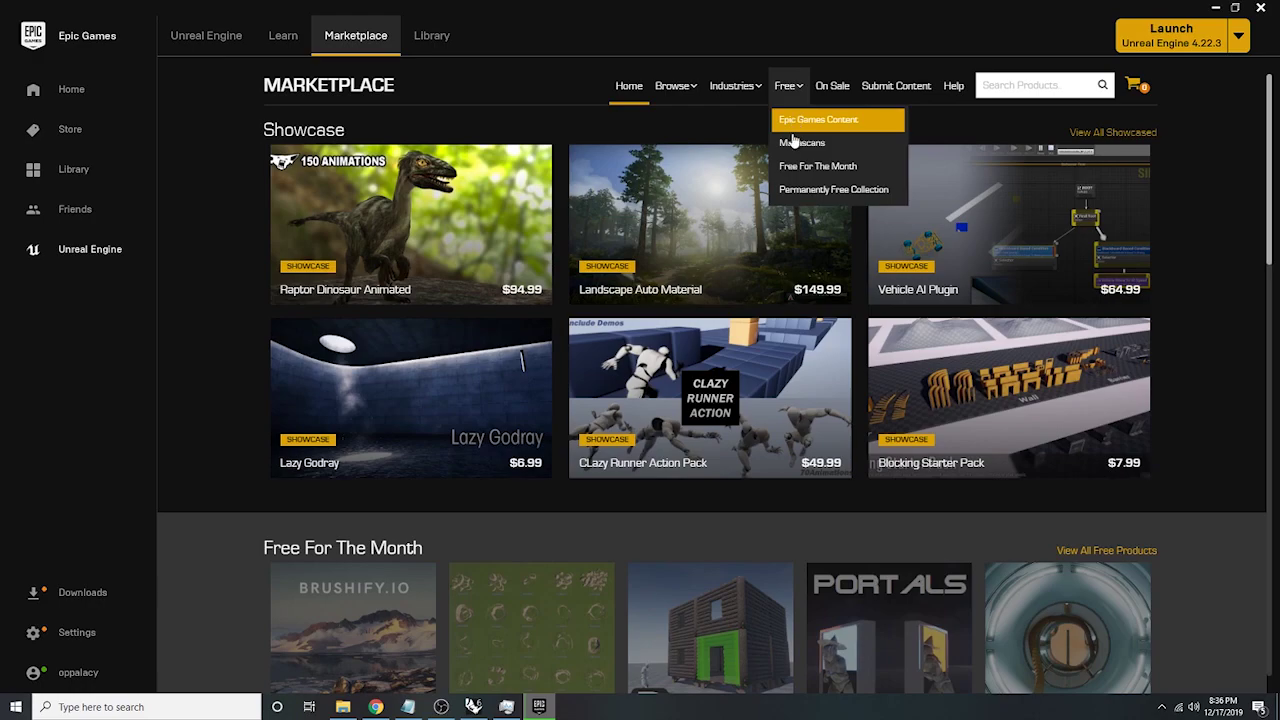
- Open the free Megascans collections and add Definitive Breads, Definitive Fruits, Nordic Forest and Ultimate Wood Veneer to the cart
click(801, 142)
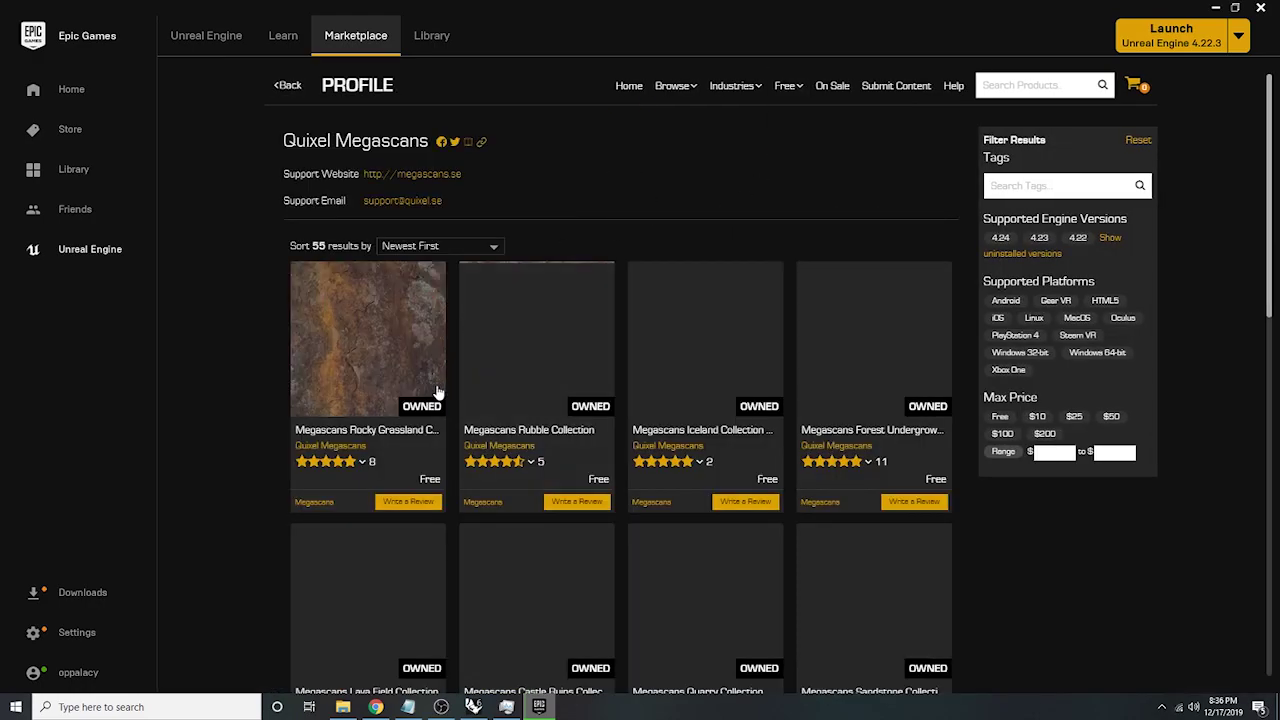
scroll(438, 387, down, 3)
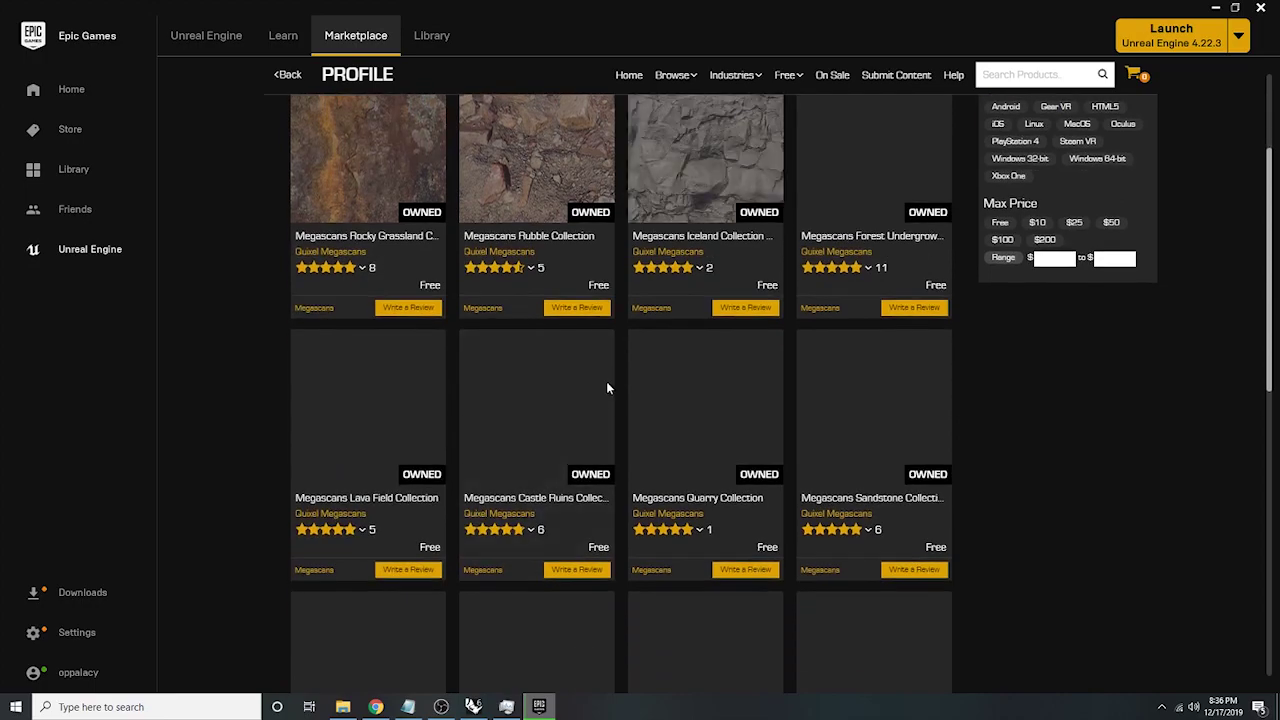
scroll(606, 385, down, 10)
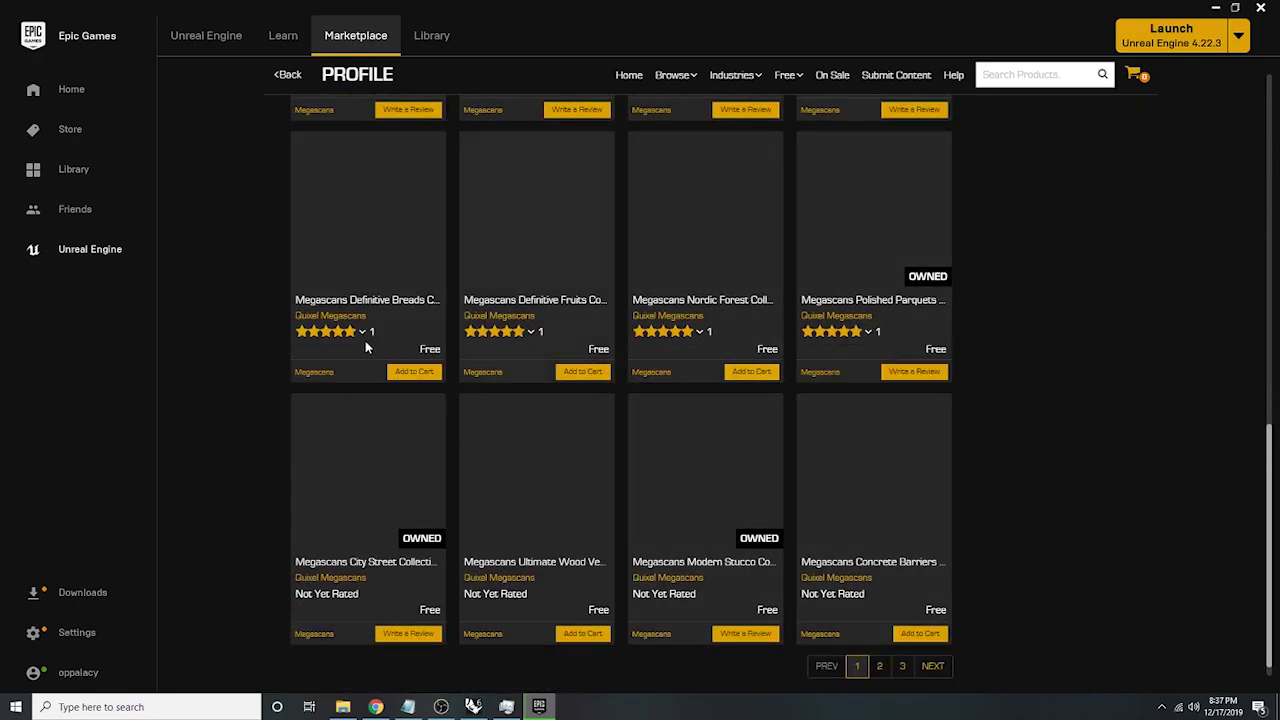
click(414, 372)
click(584, 372)
click(755, 373)
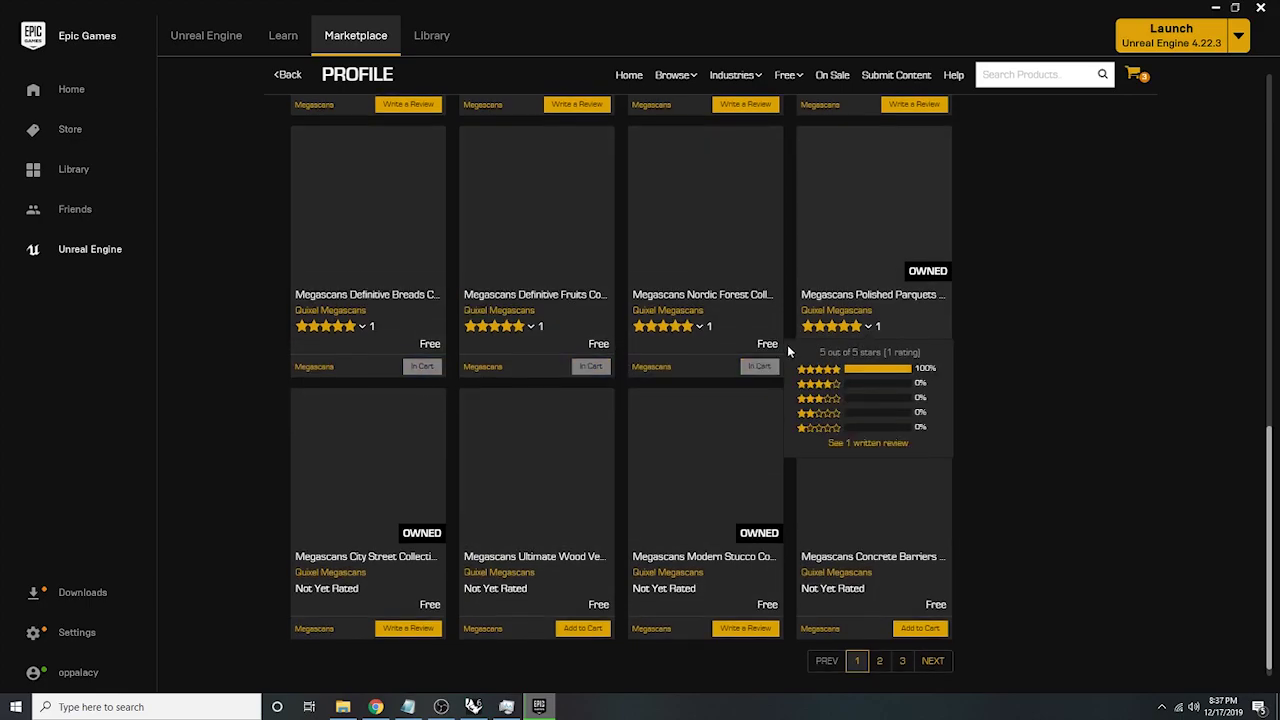
scroll(675, 350, down, 1)
click(584, 611)
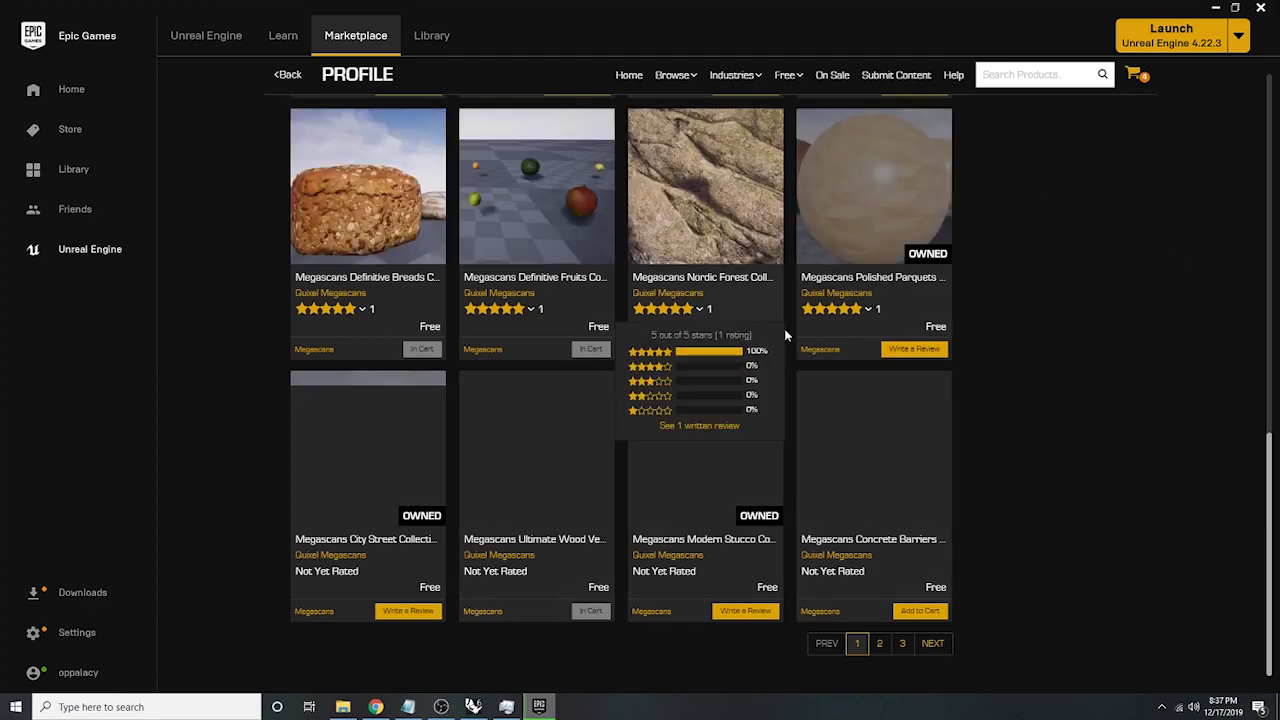
scroll(909, 346, up, 1)
scroll(906, 349, down, 1)
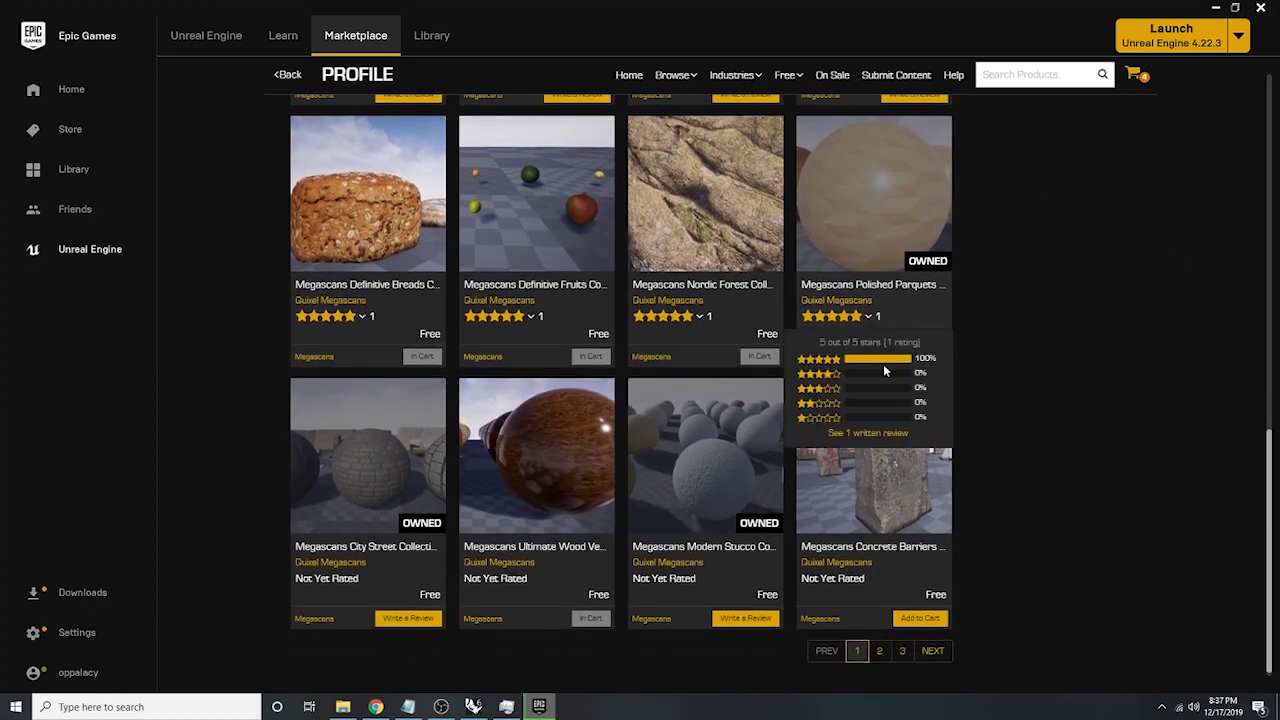
- Go to page 2 of the Megascans results and add the Temples of Angkor Wat collection to the cart
click(879, 645)
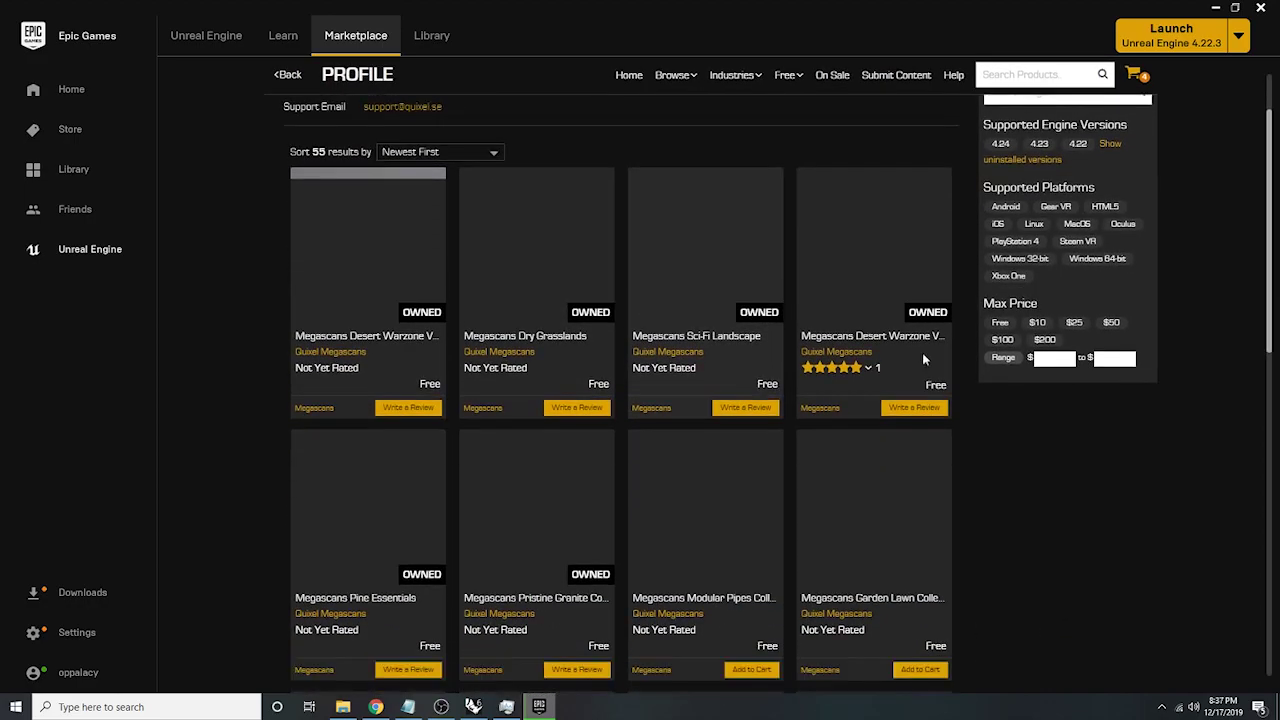
scroll(543, 463, down, 3)
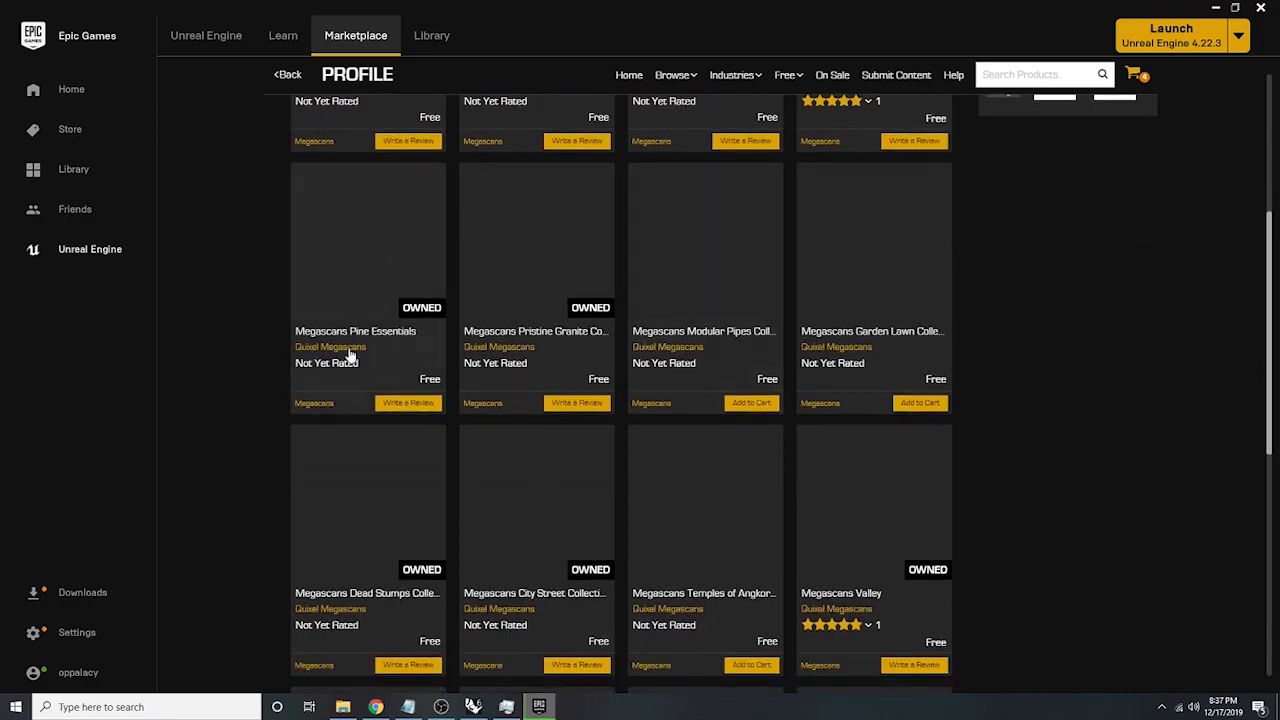
scroll(740, 540, down, 1)
click(766, 556)
scroll(801, 481, down, 3)
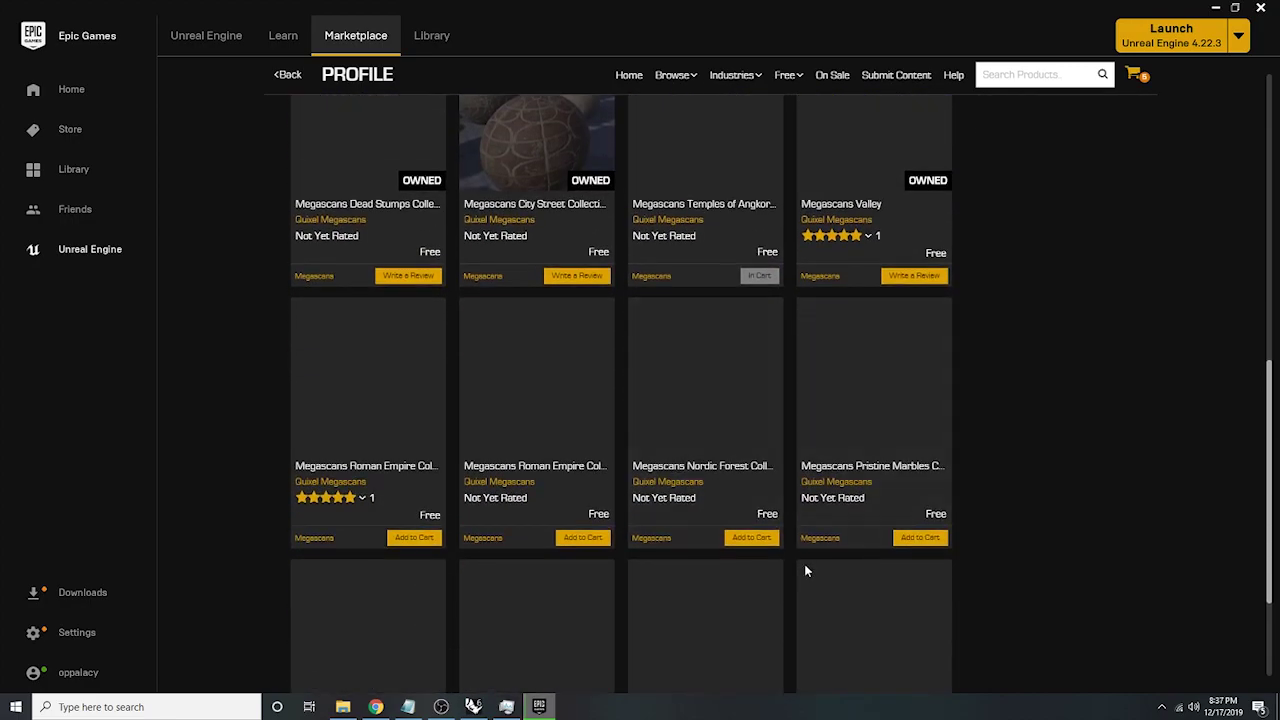
- Add the Pristine Marbles, Nordic Forest, both Roman Empire, Natural Scatter and Clean Bricks collections on page 2 to the cart
click(922, 540)
click(751, 541)
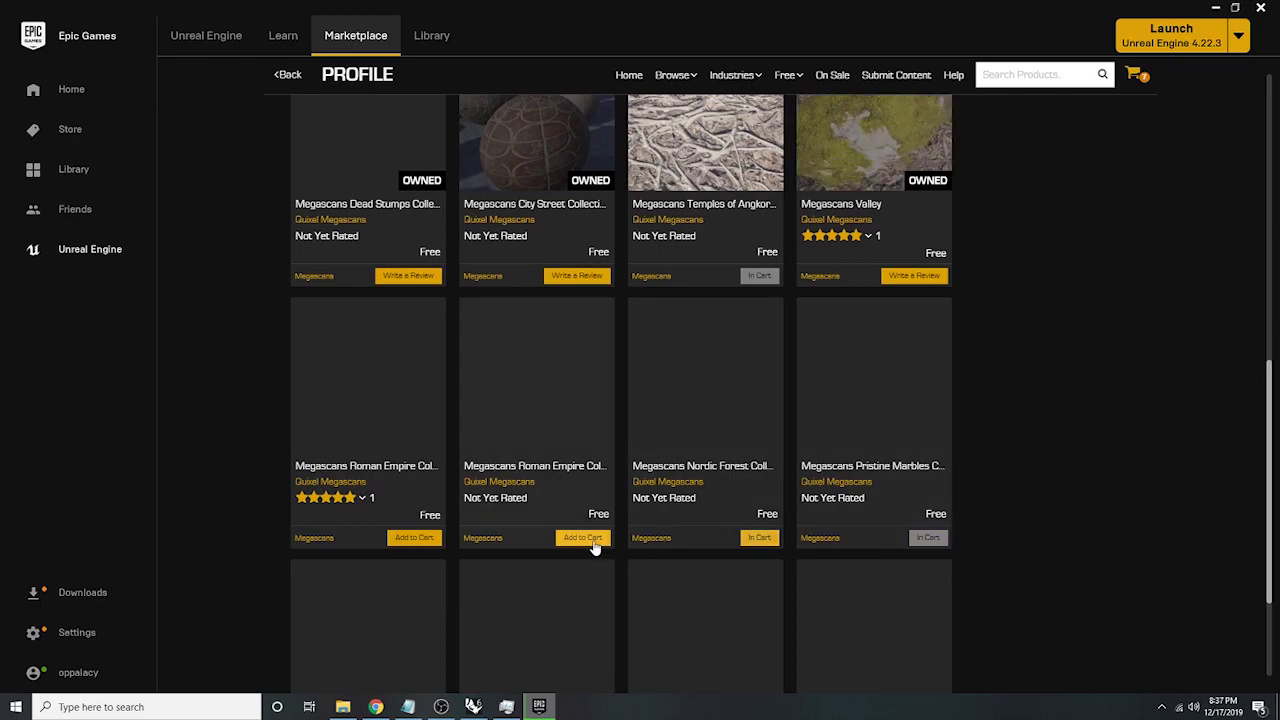
click(590, 540)
click(414, 540)
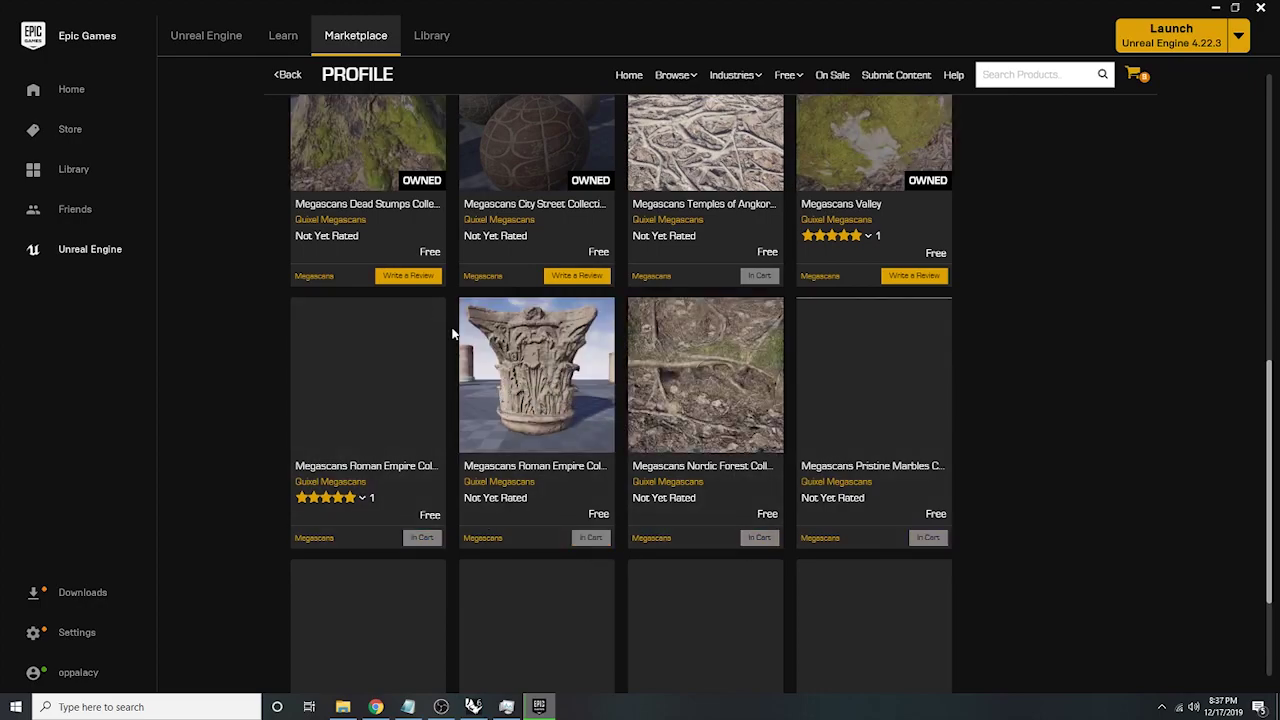
scroll(452, 334, down, 2)
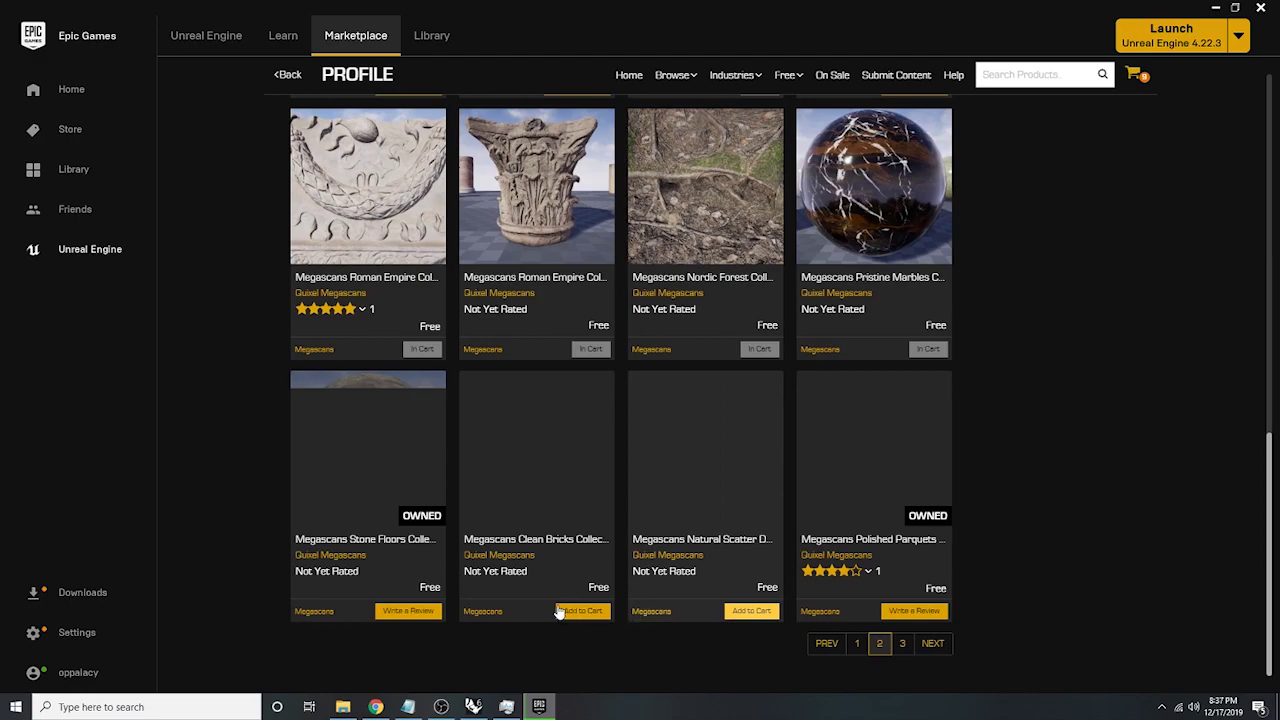
- Go to page 3 of the Megascans results and add the Lush Plants and Furniture Textiles collections to the cart
click(901, 645)
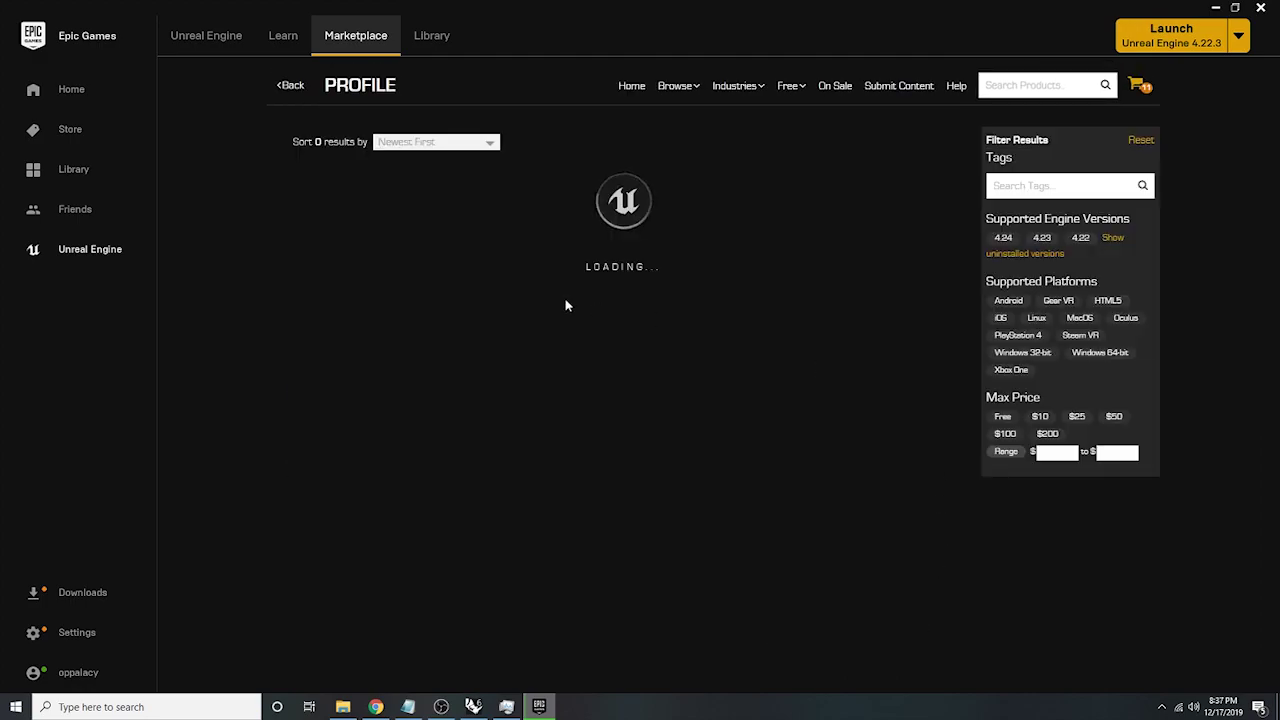
scroll(655, 365, down, 2)
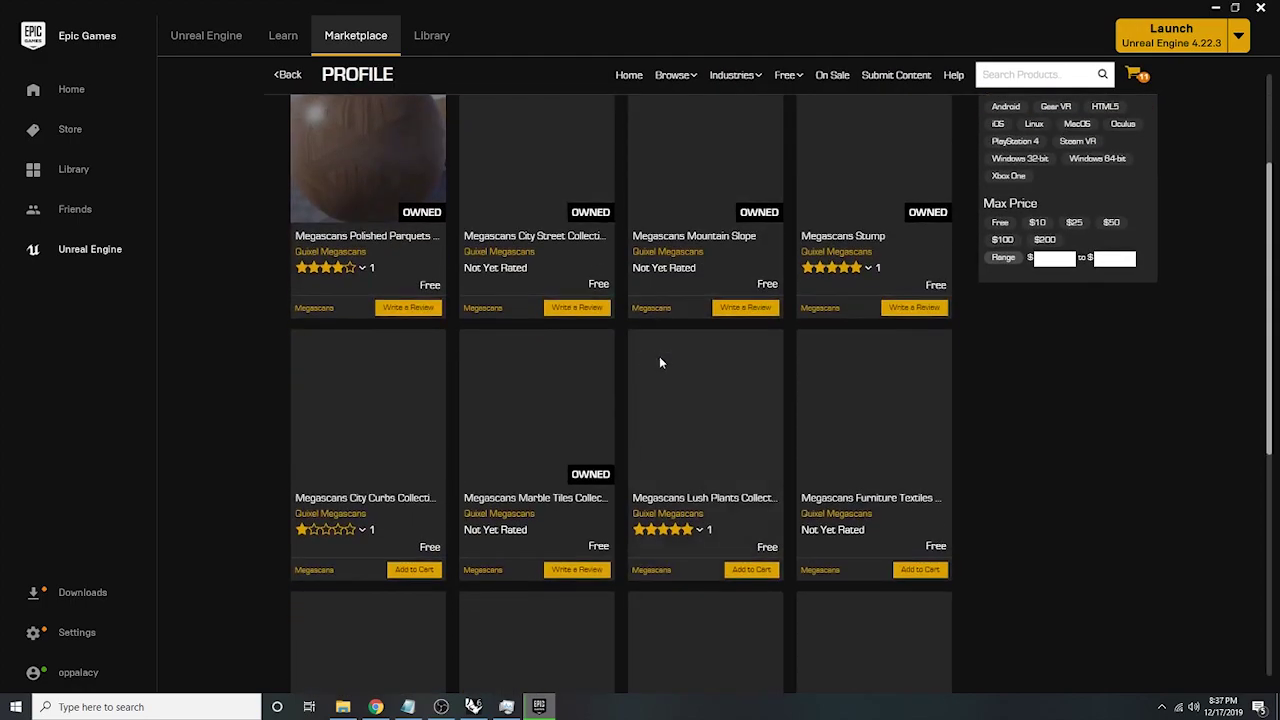
click(752, 569)
click(920, 569)
scroll(887, 539, down, 3)
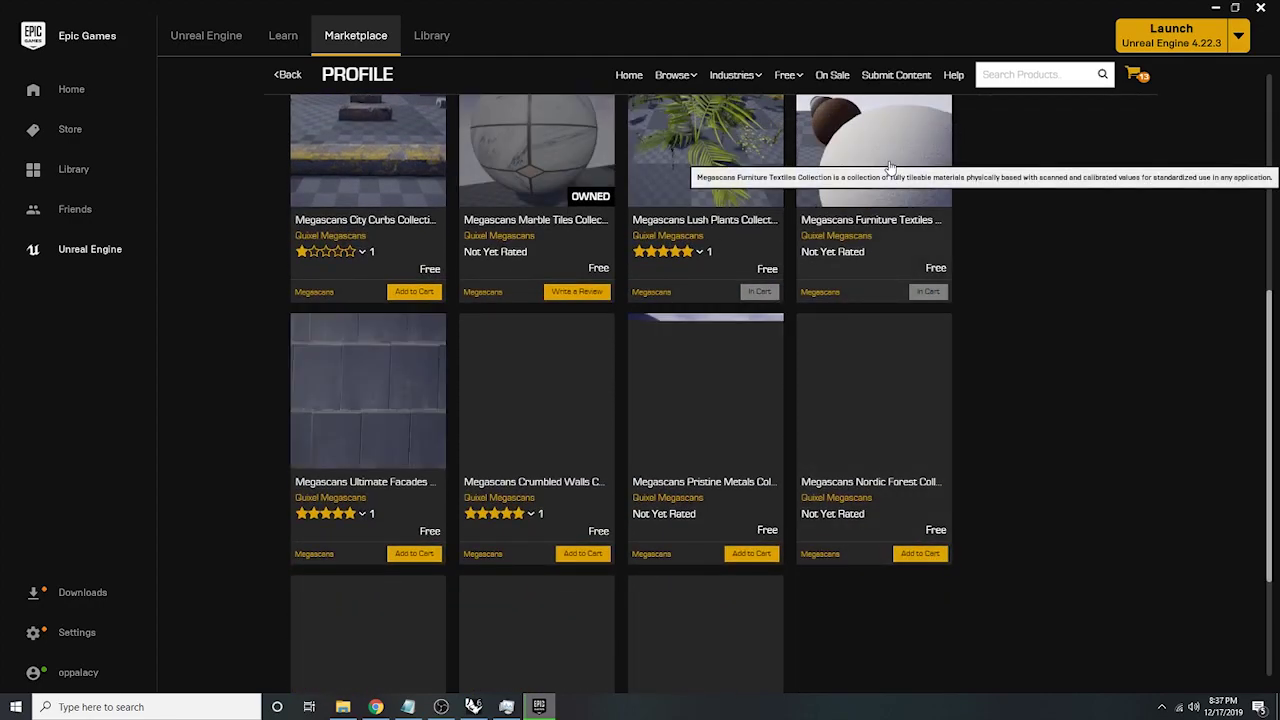
- Add the Nordic Forest, Pristine Metals, Crumbled Walls, Ultimate Facades and Roman Empire collections on page 3 to the cart
scroll(870, 172, up, 1)
click(918, 582)
click(750, 582)
click(584, 582)
scroll(540, 537, down, 2)
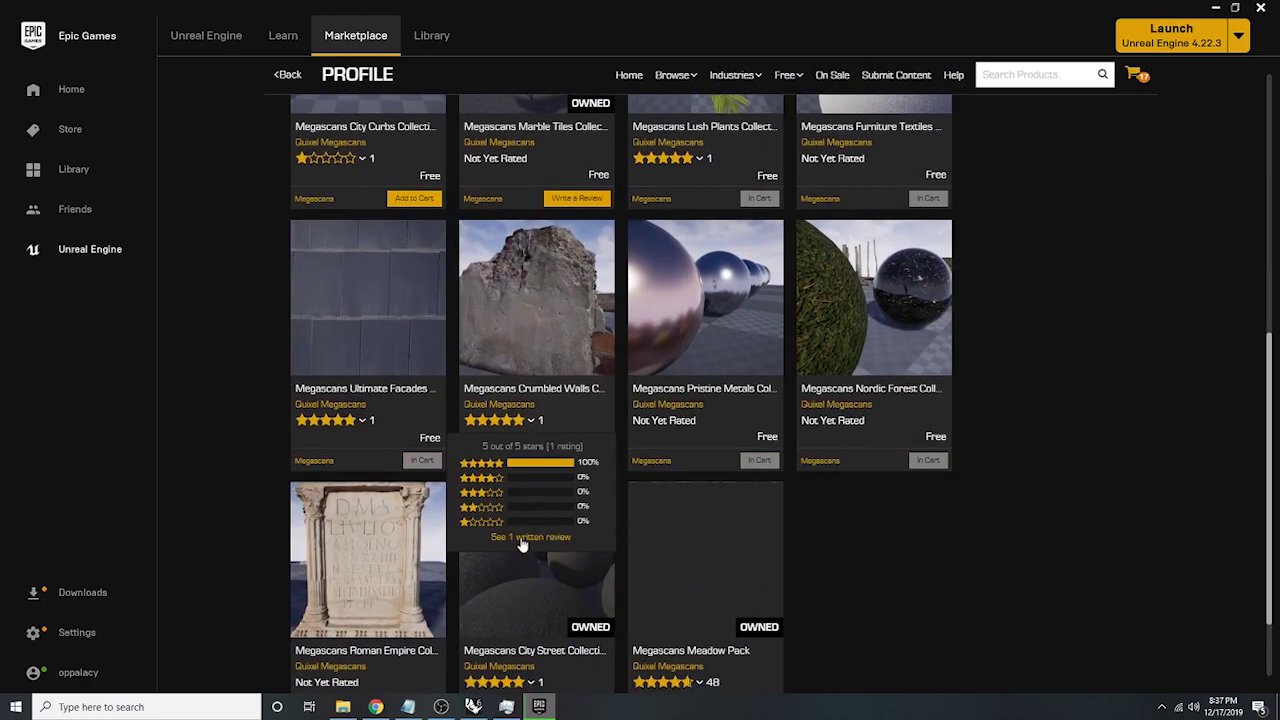
click(414, 415)
click(414, 677)
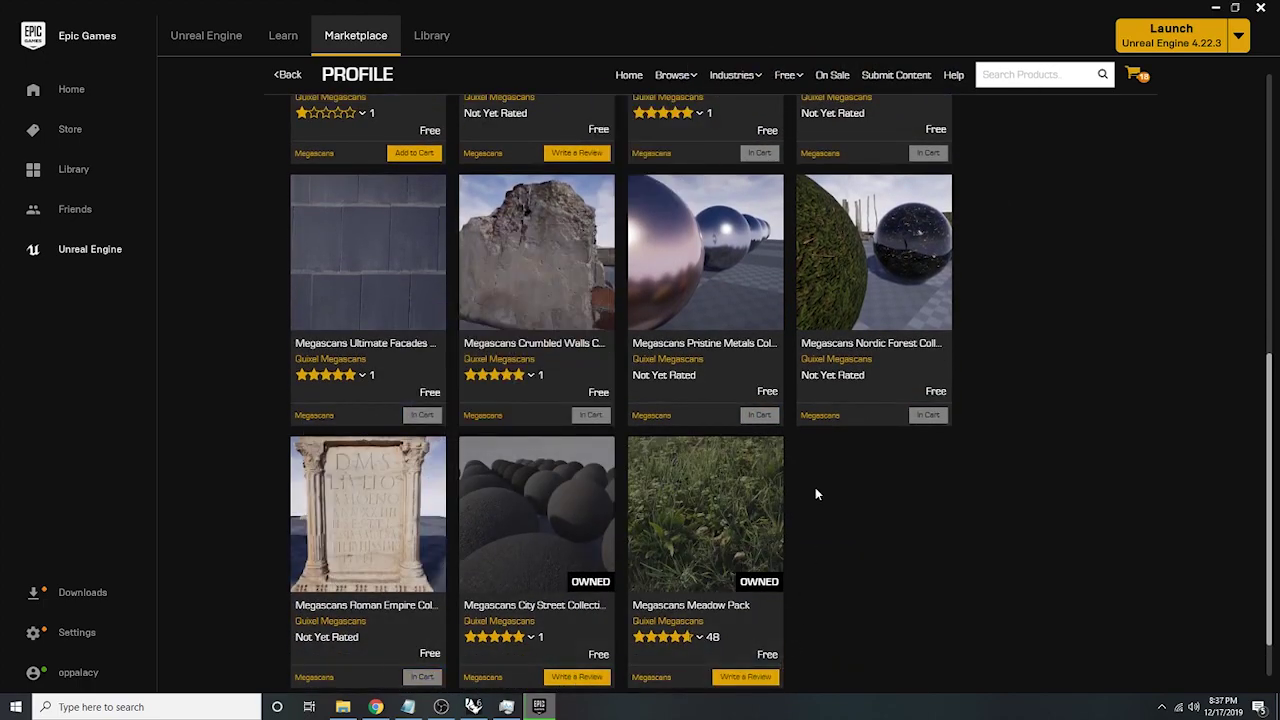
- Check out the shopping cart containing the free Megascans collections
scroll(903, 479, up, 4)
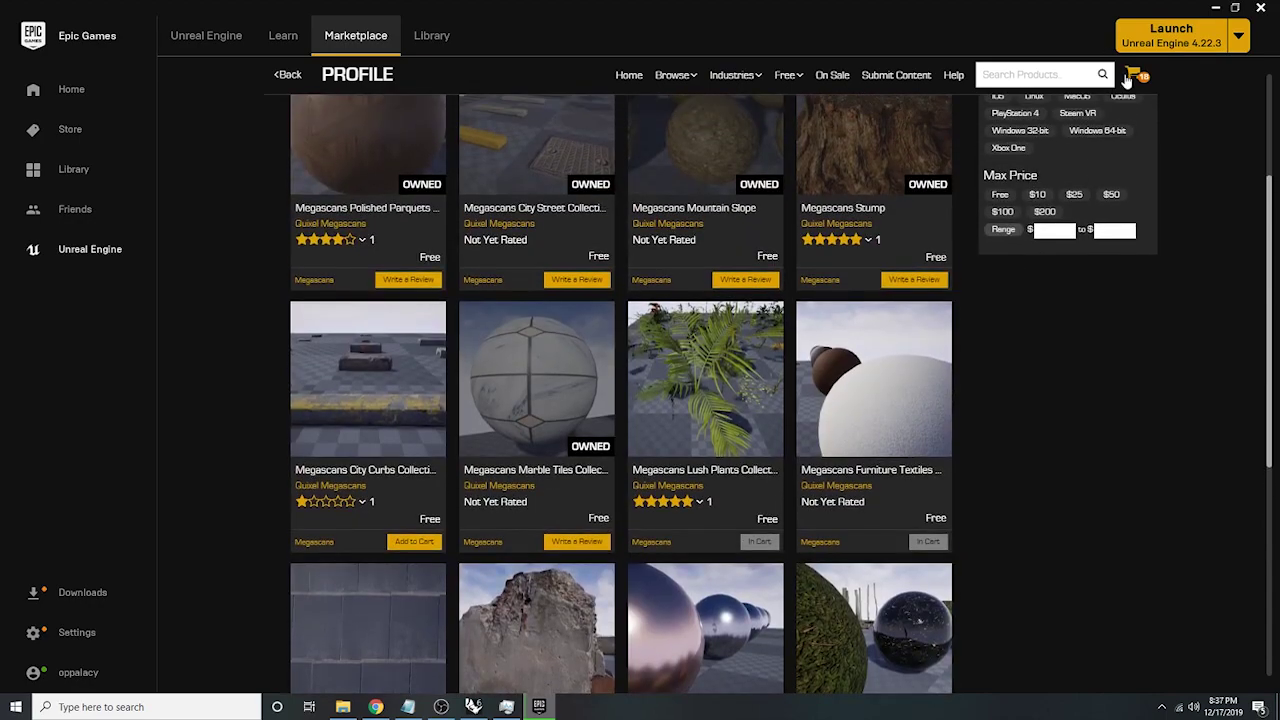
click(1134, 76)
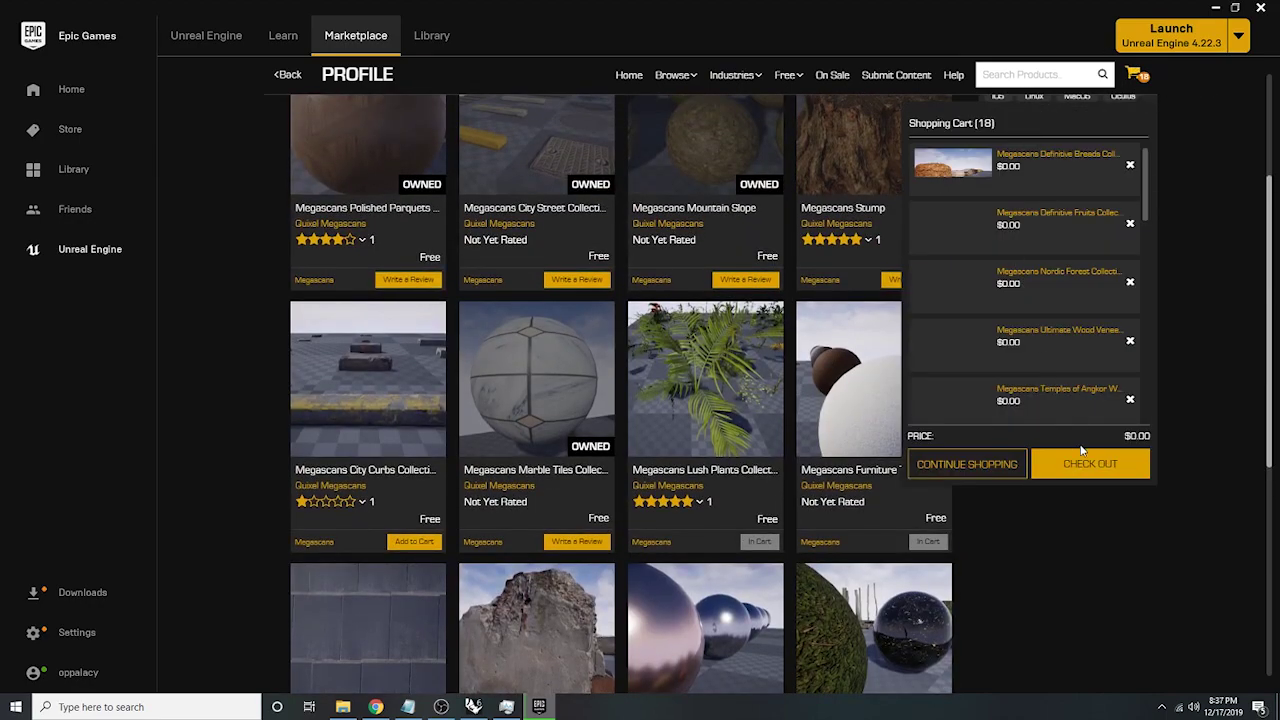
click(1080, 463)
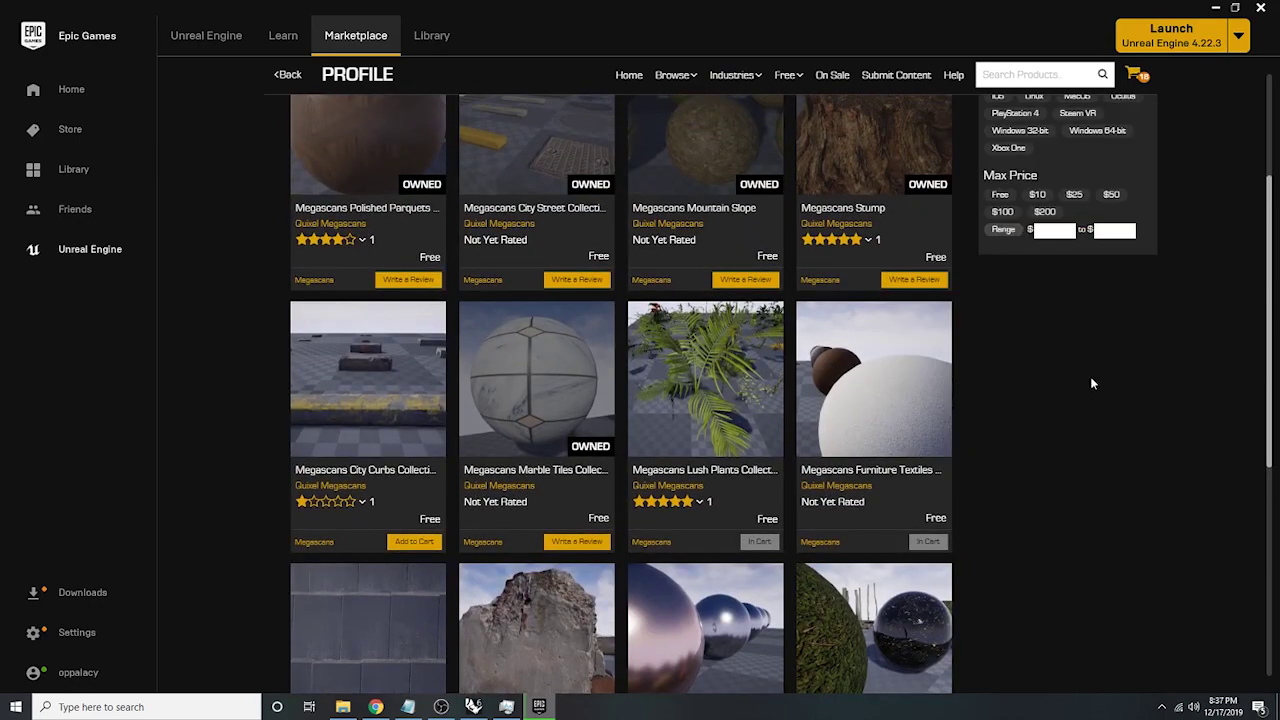
scroll(891, 380, up, 3)
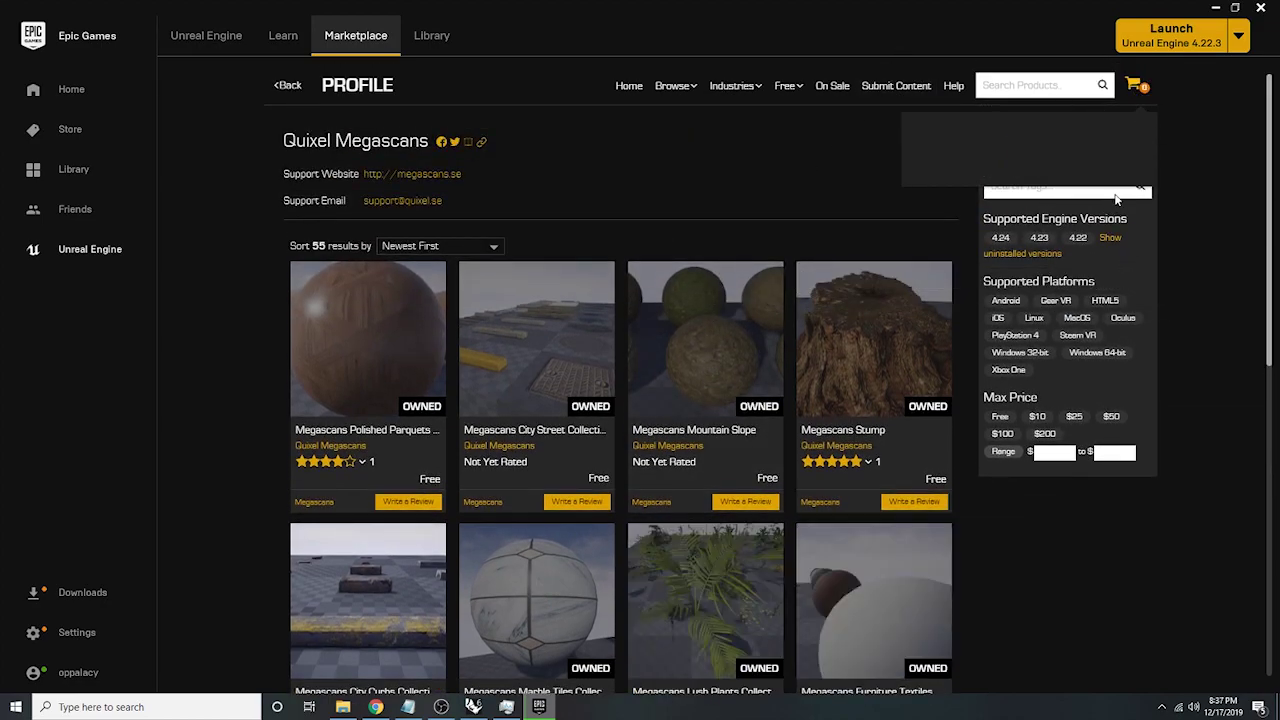
- View the Free For The Month products, and browse the Permanently Free Collection
mouse_move(790, 86)
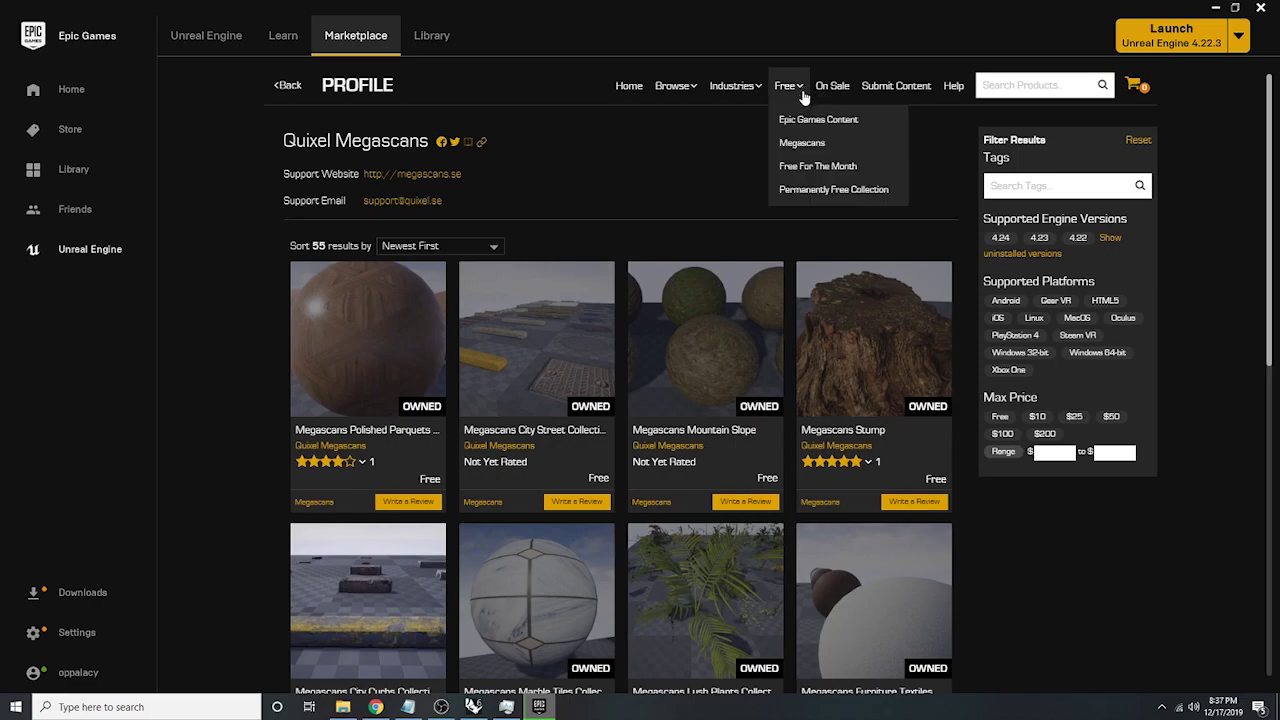
click(828, 168)
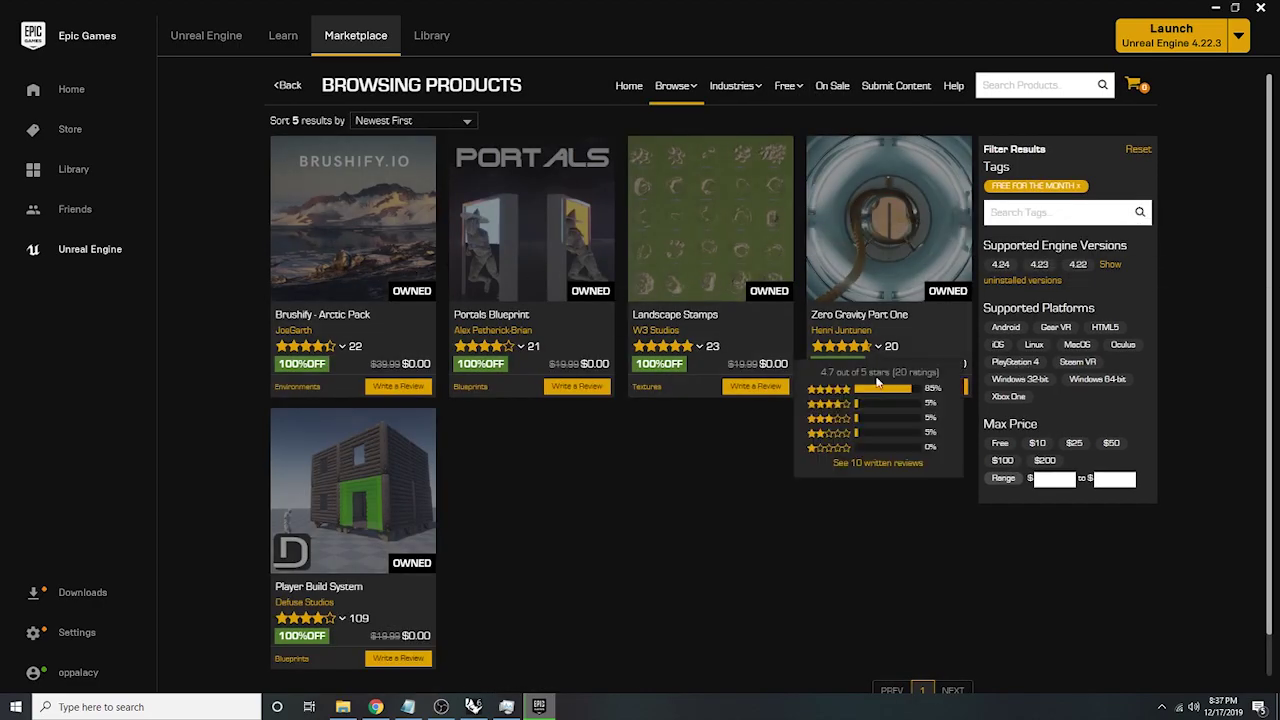
mouse_move(785, 86)
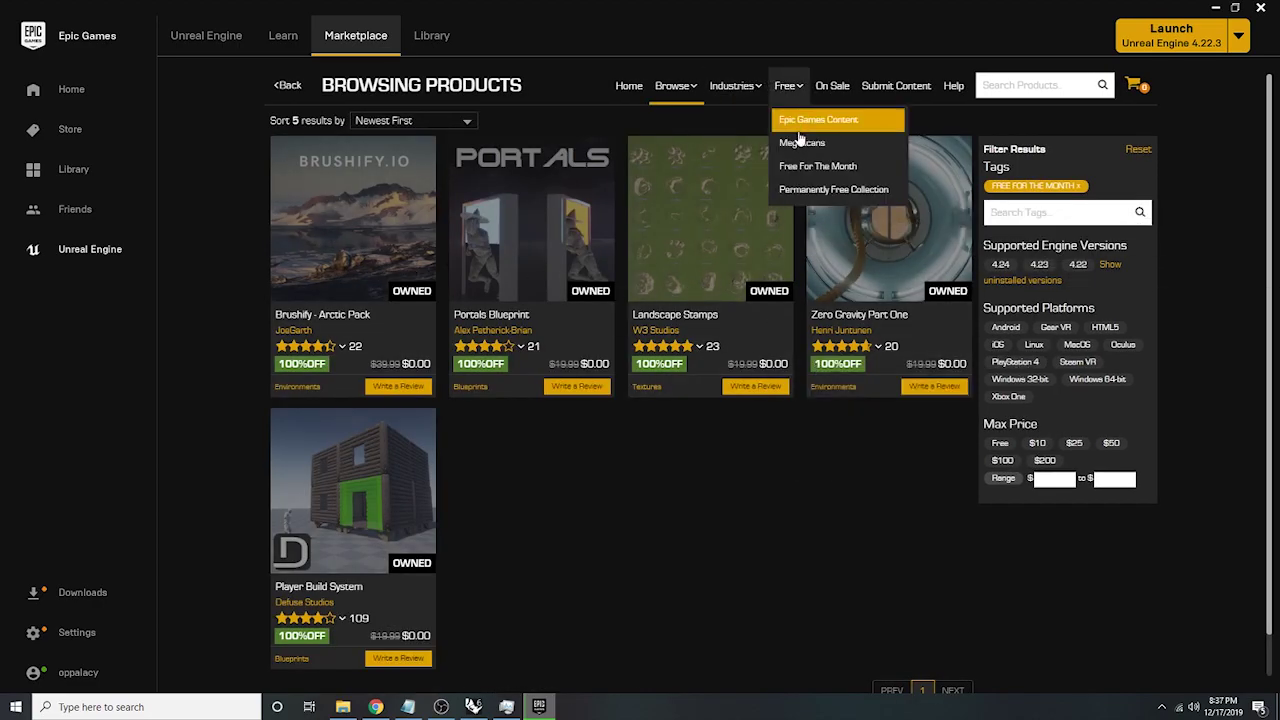
click(808, 191)
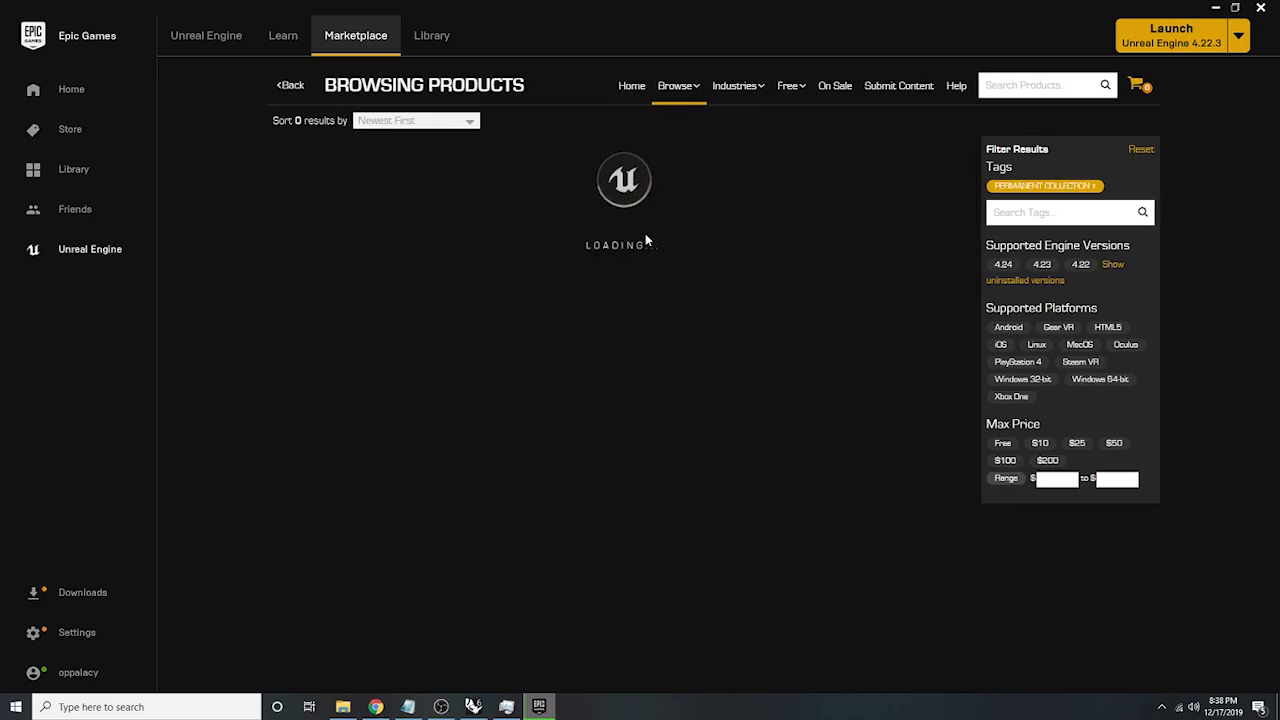
scroll(742, 250, down, 1)
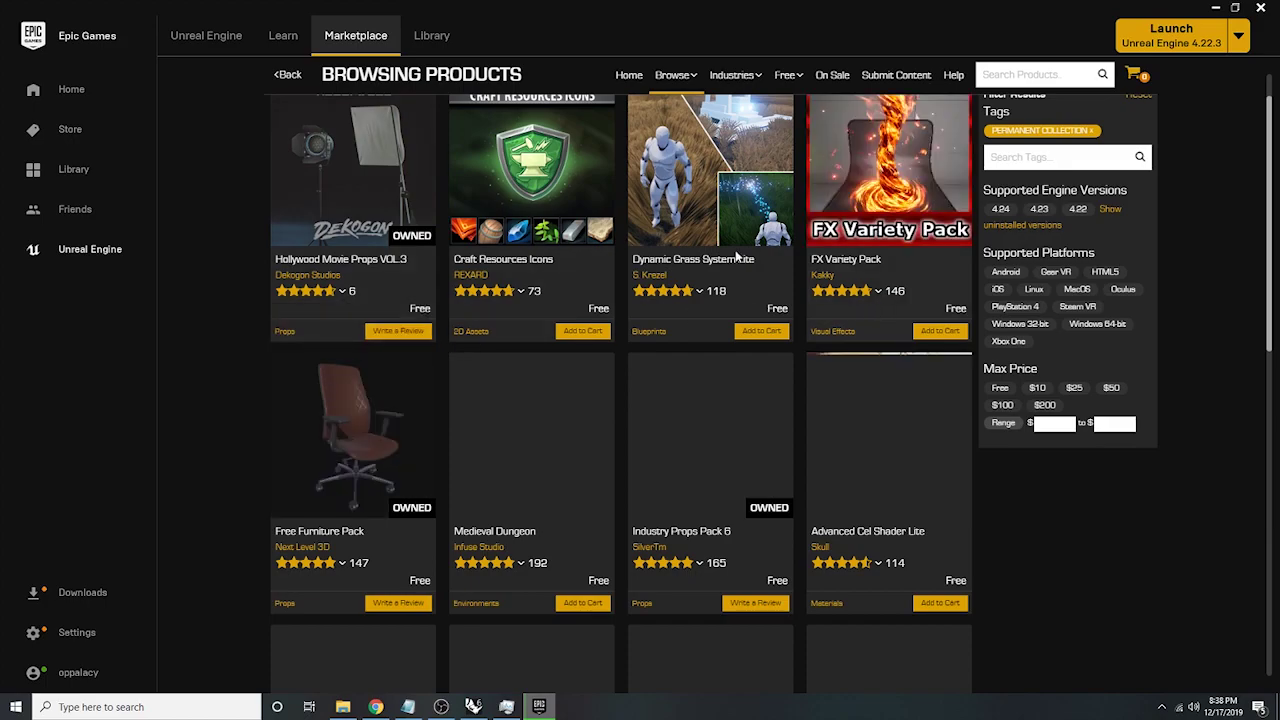
- Browse the Permanently Free Collection, add the jRPG Template to the cart, and view the shopping cart
scroll(701, 491, down, 3)
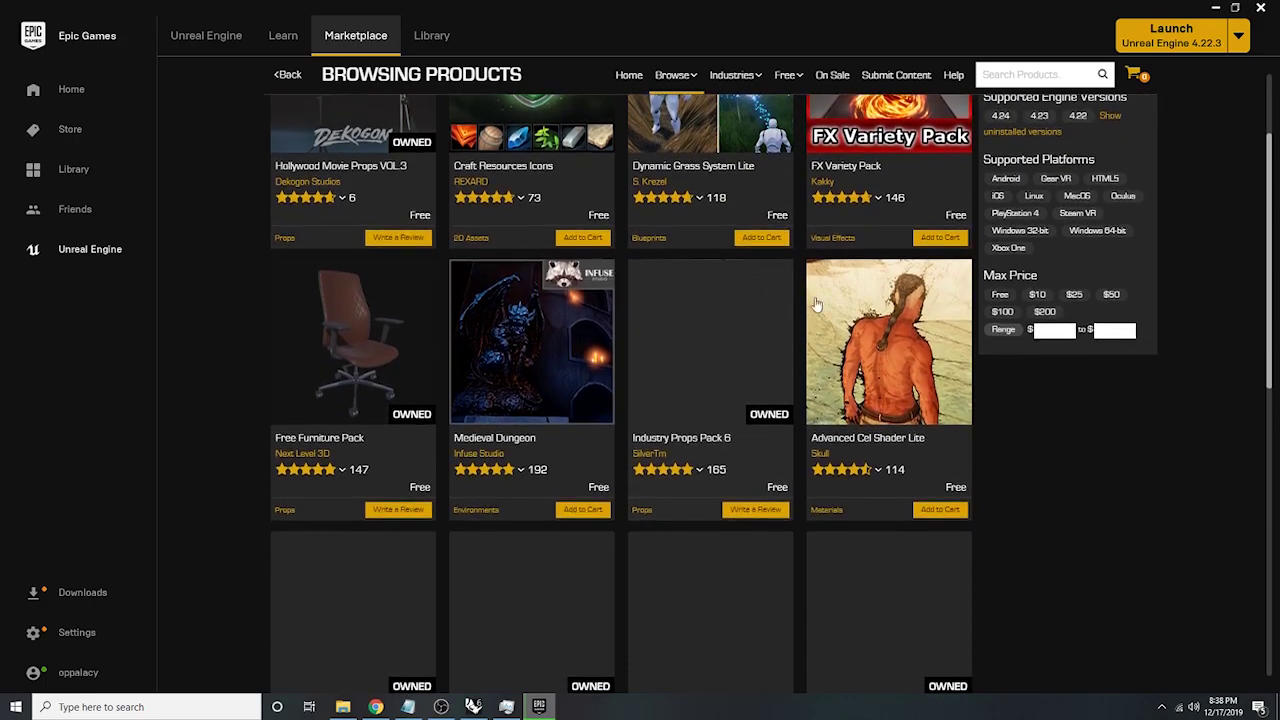
scroll(581, 397, down, 1)
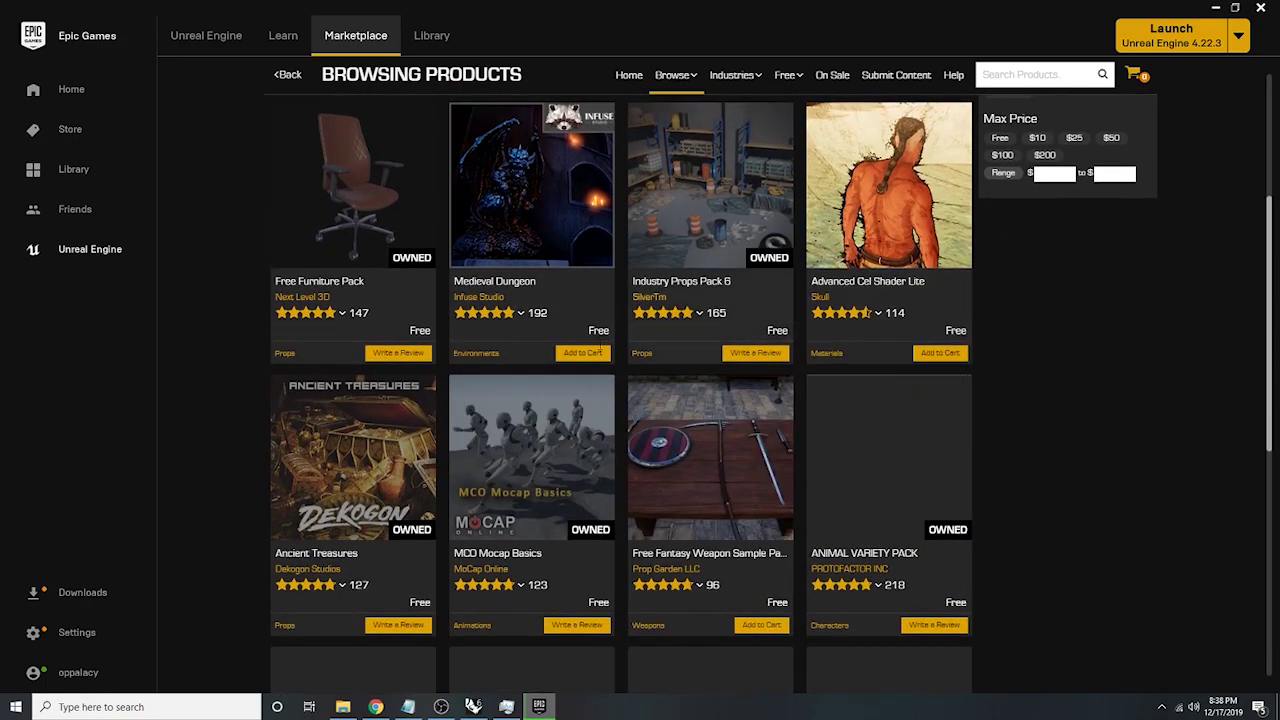
scroll(718, 395, down, 4)
scroll(718, 395, down, 3)
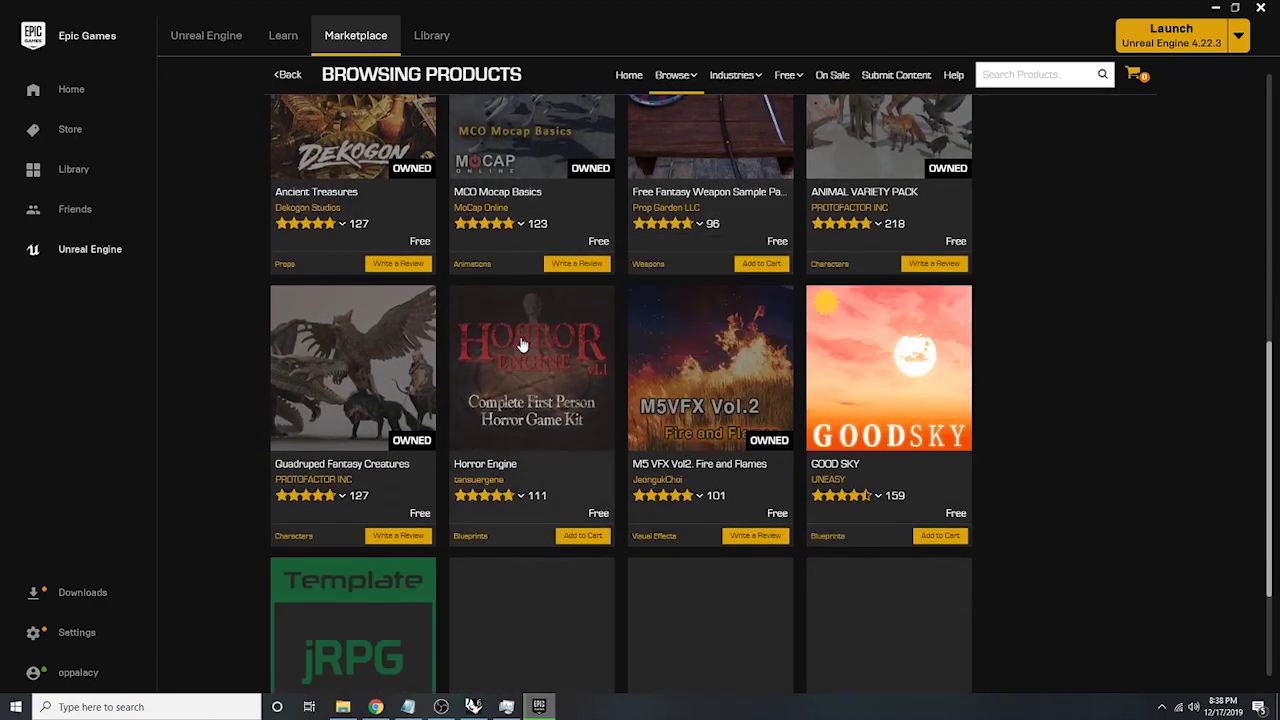
scroll(575, 363, down, 3)
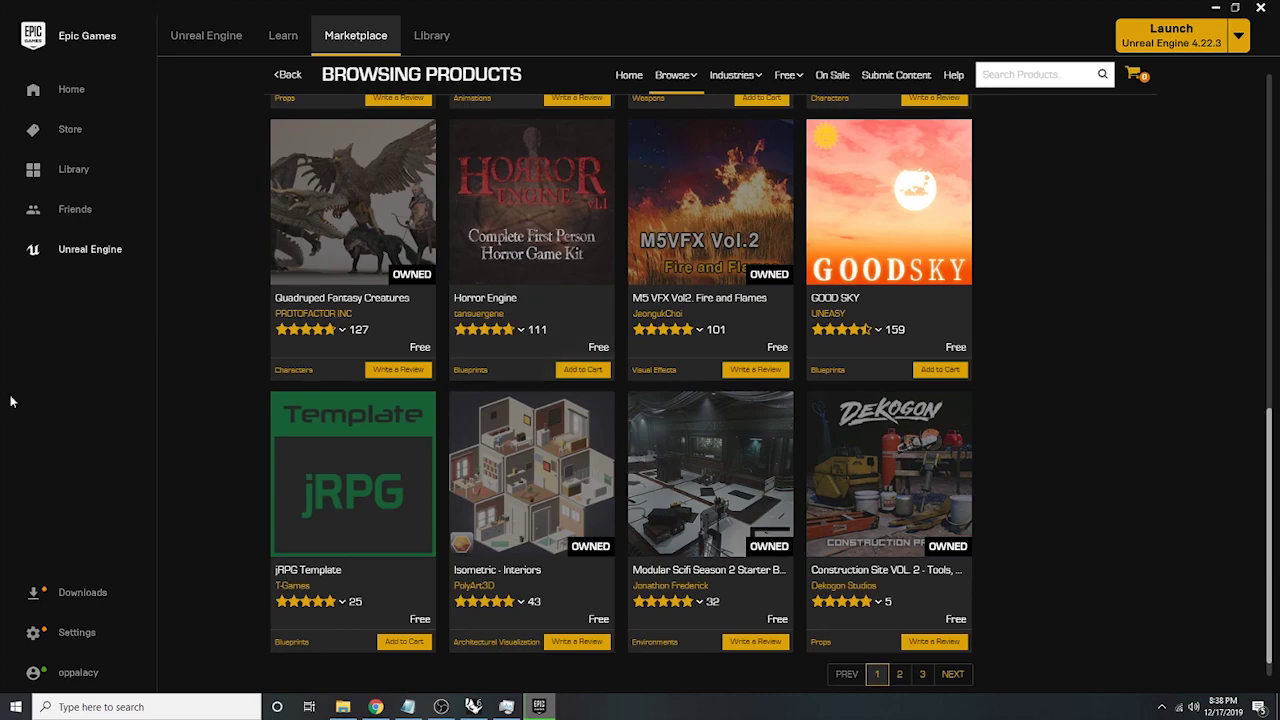
click(418, 641)
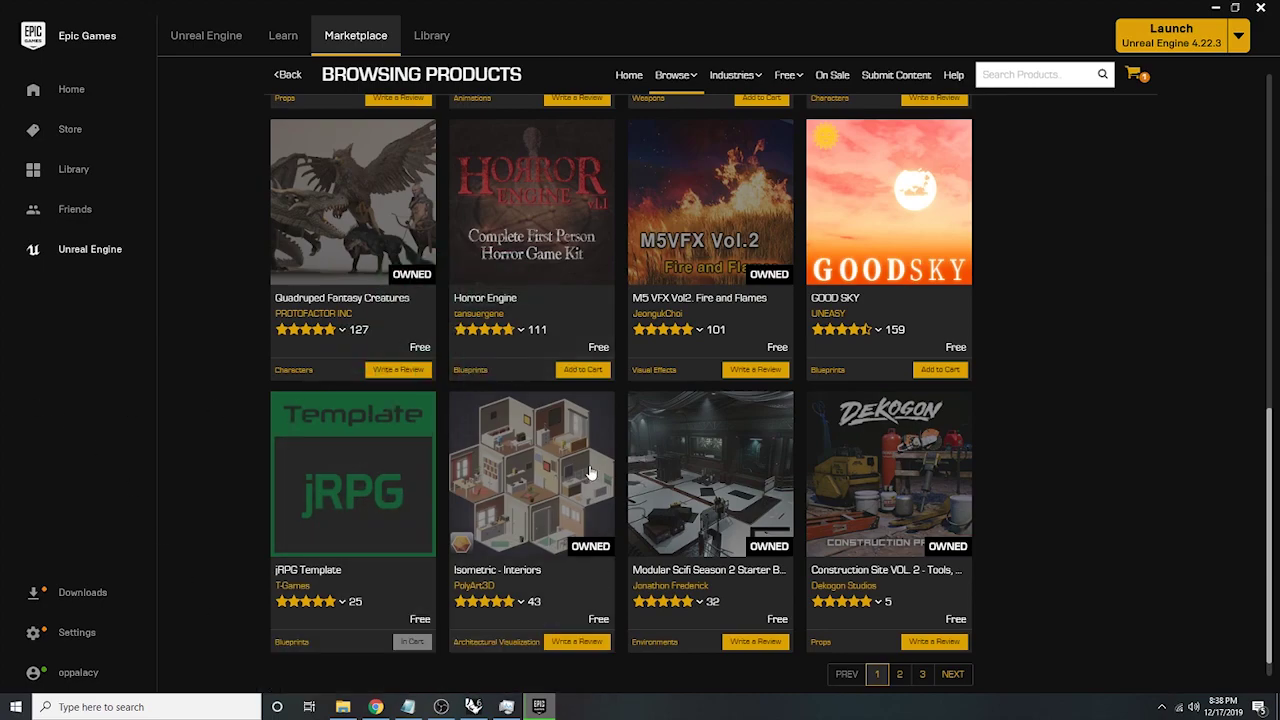
scroll(1127, 124, up, 3)
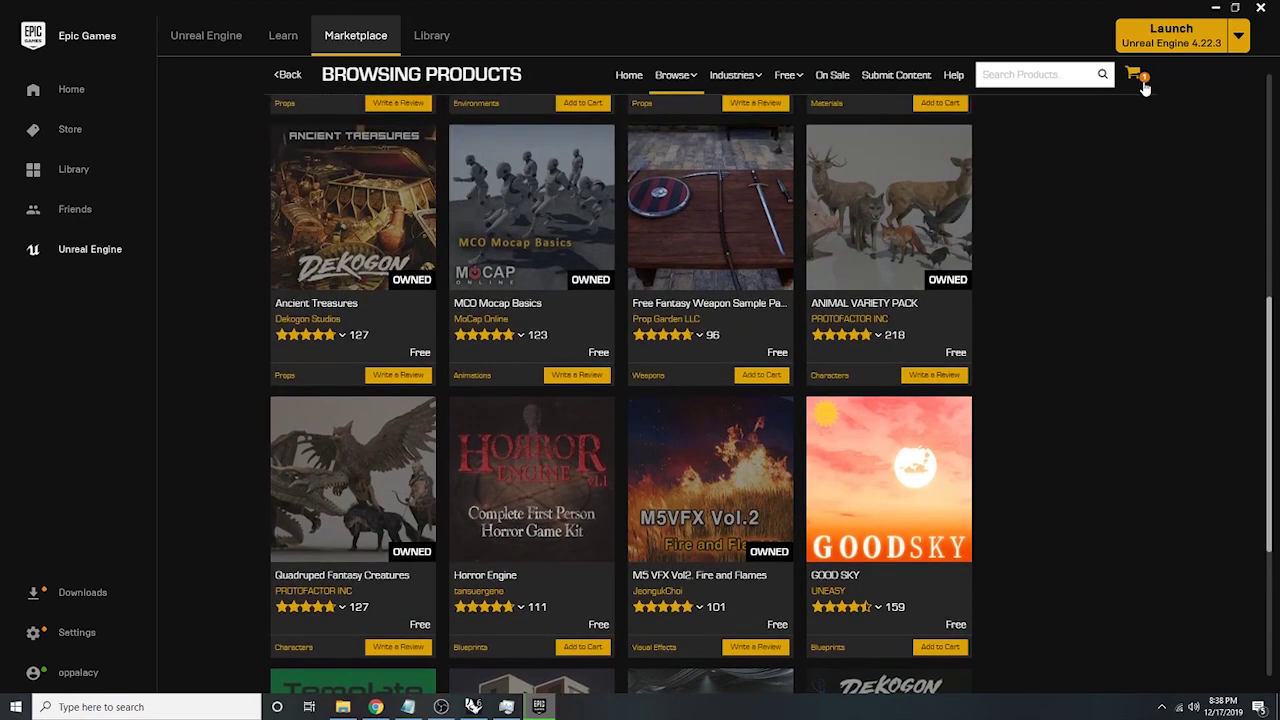
click(1143, 82)
click(1093, 465)
- Add GOOD SKY to the cart and check it out
scroll(1007, 479, down, 1)
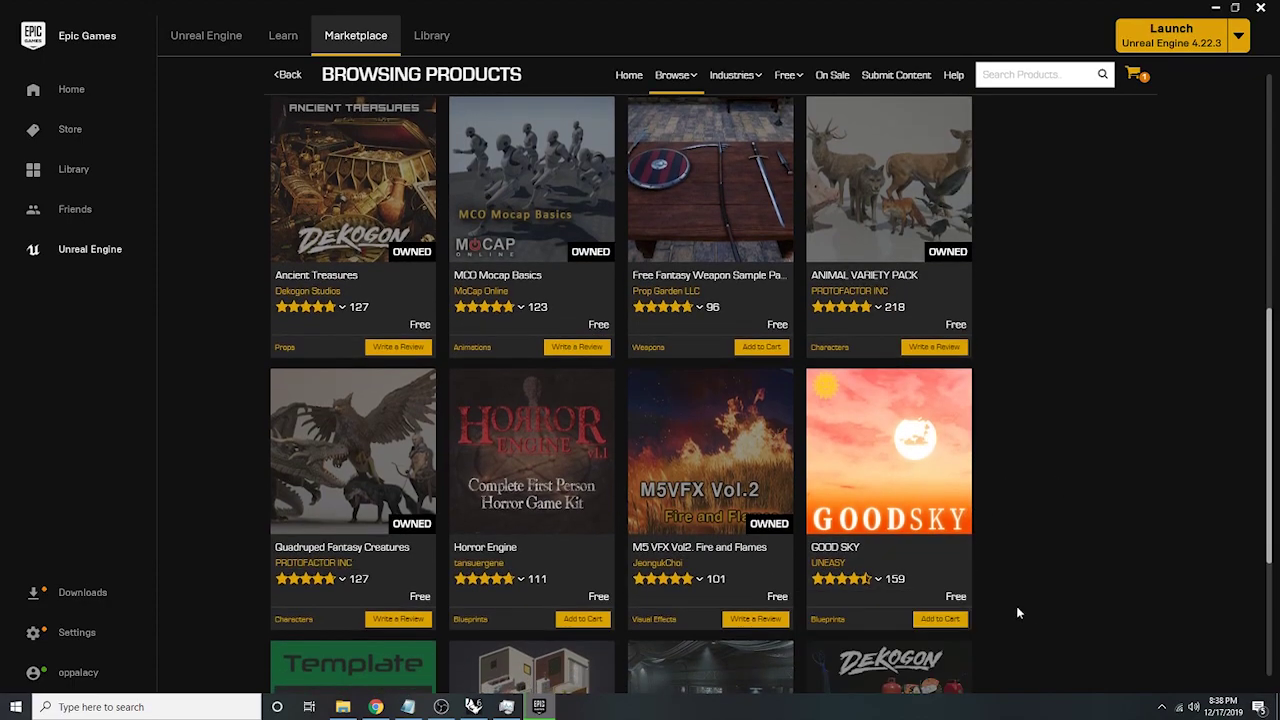
click(950, 620)
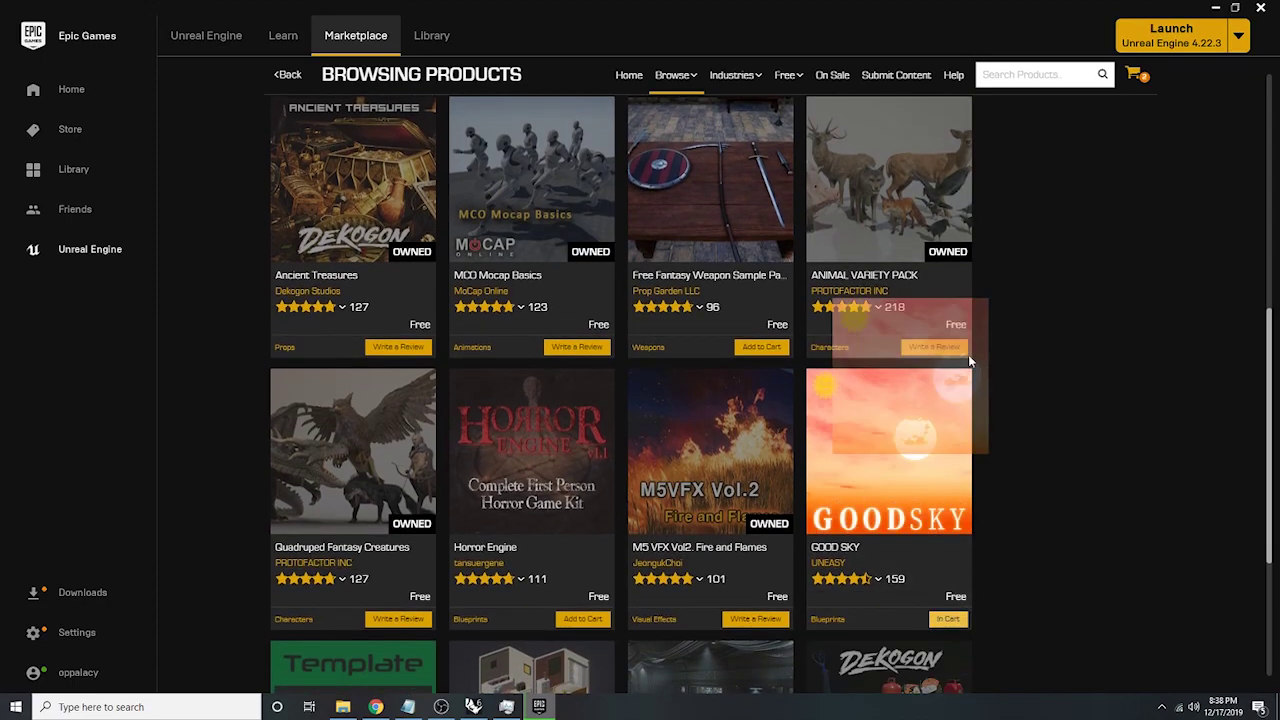
click(1136, 88)
click(1136, 78)
click(1134, 83)
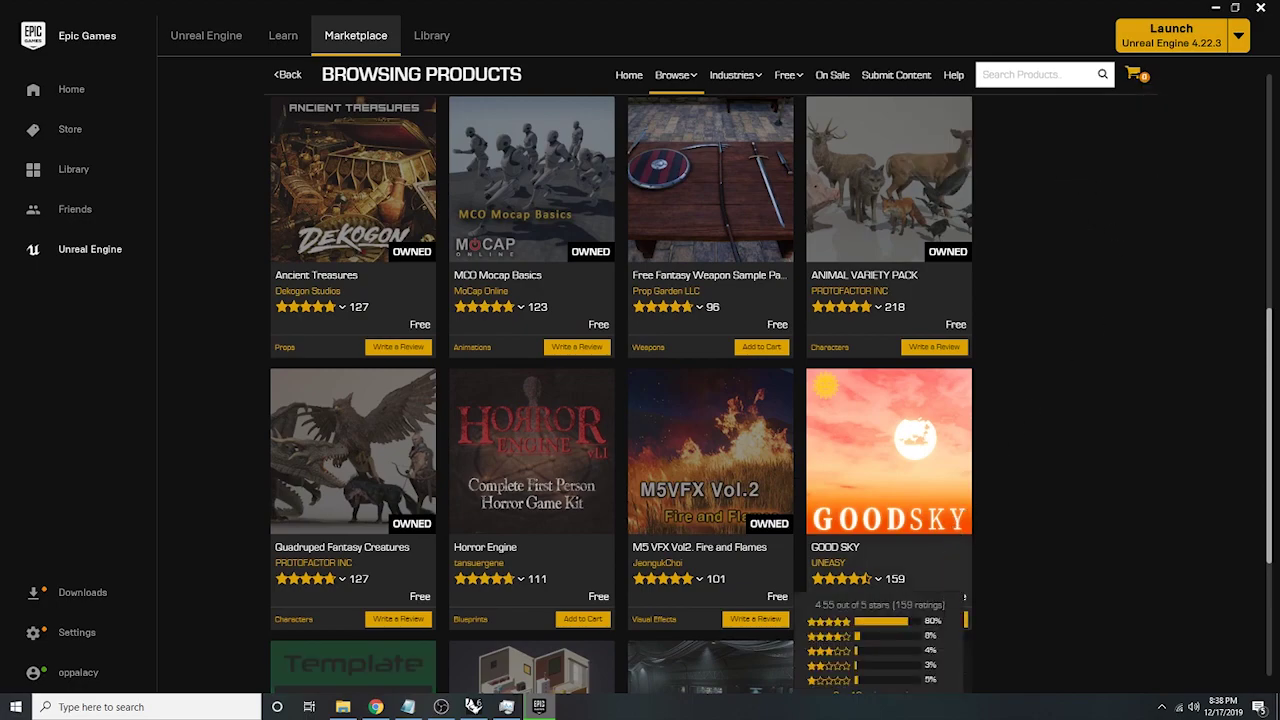
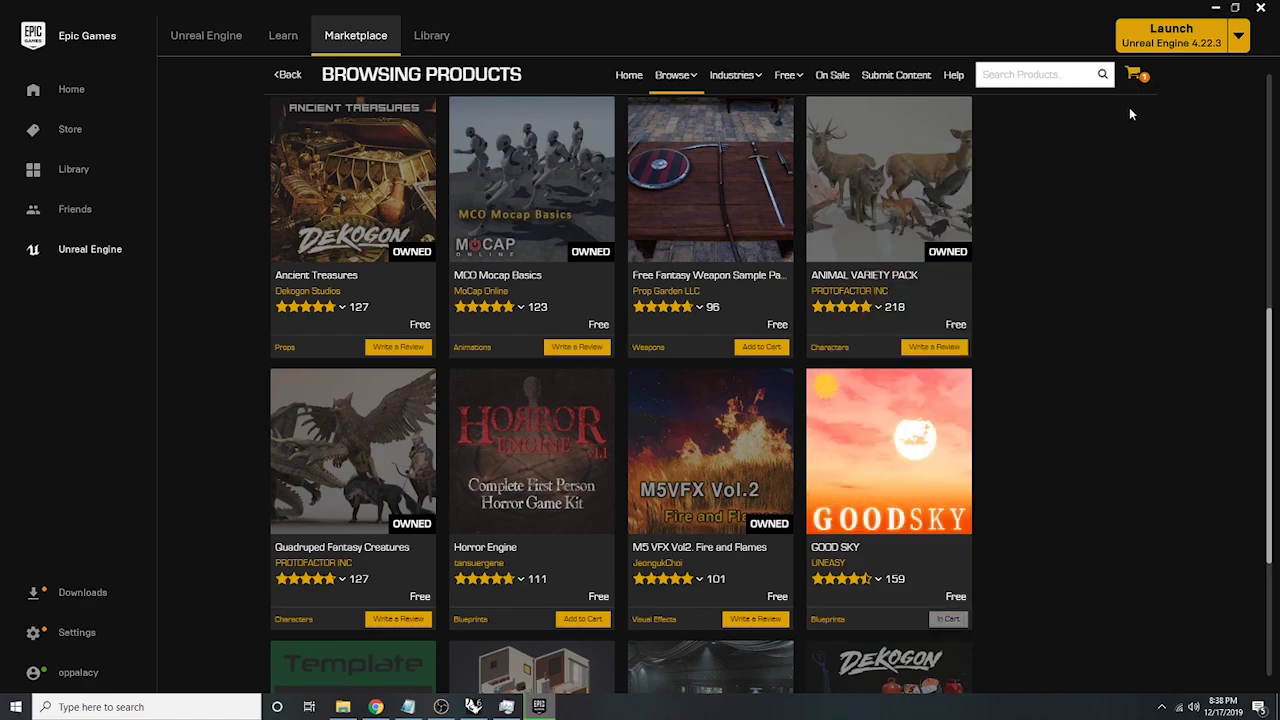
click(1133, 75)
scroll(1050, 308, up, 1)
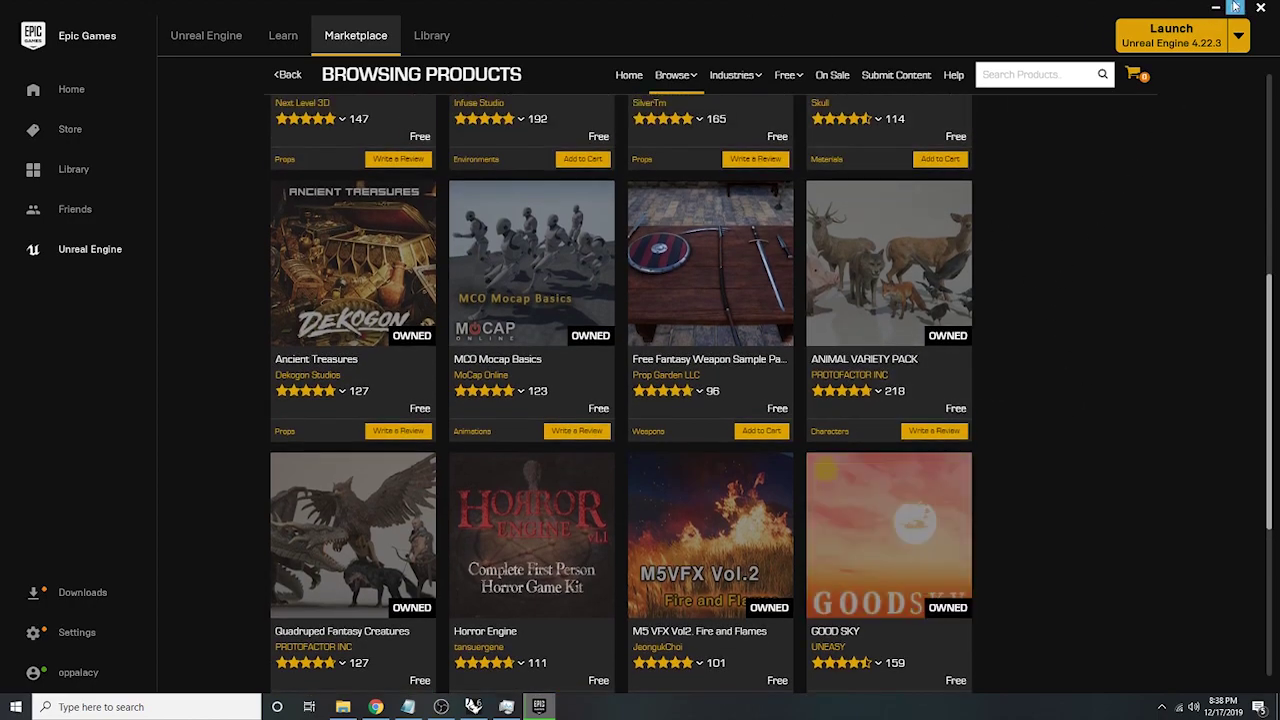
- Switch to Rhinoceros and save the Facade Sophia model
click(1216, 14)
click(473, 707)
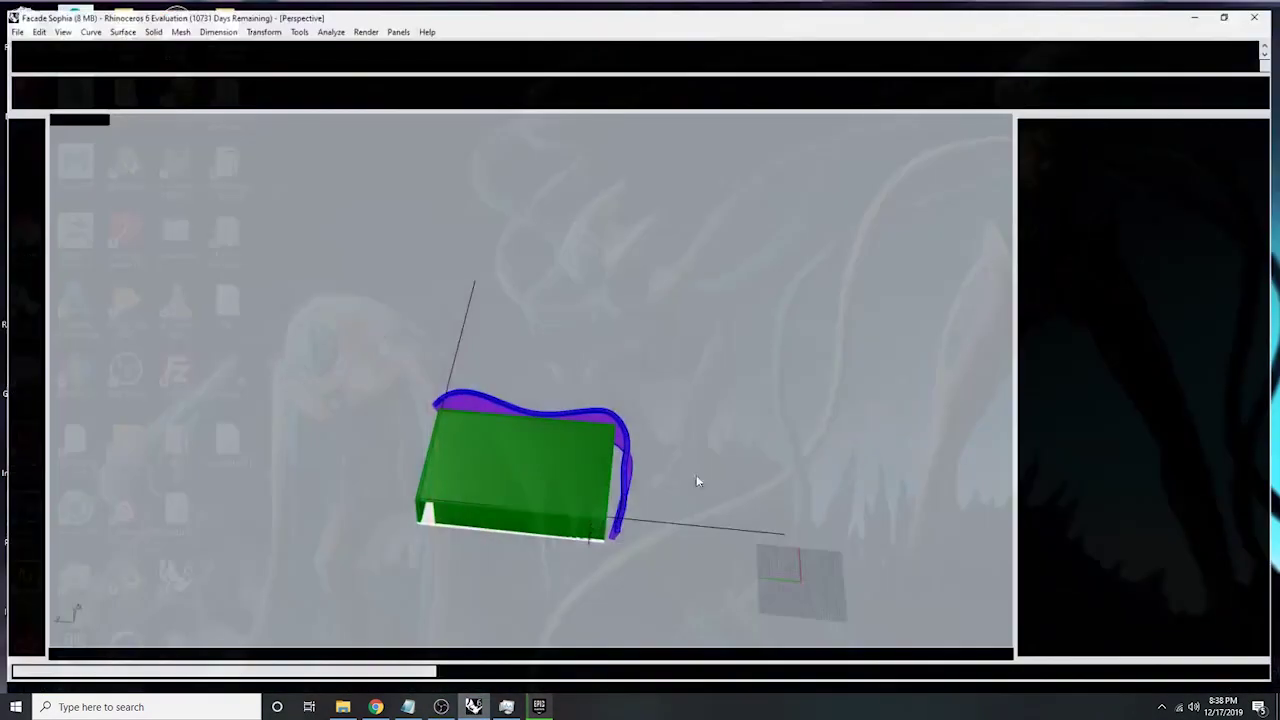
right_drag(727, 329, 742, 600)
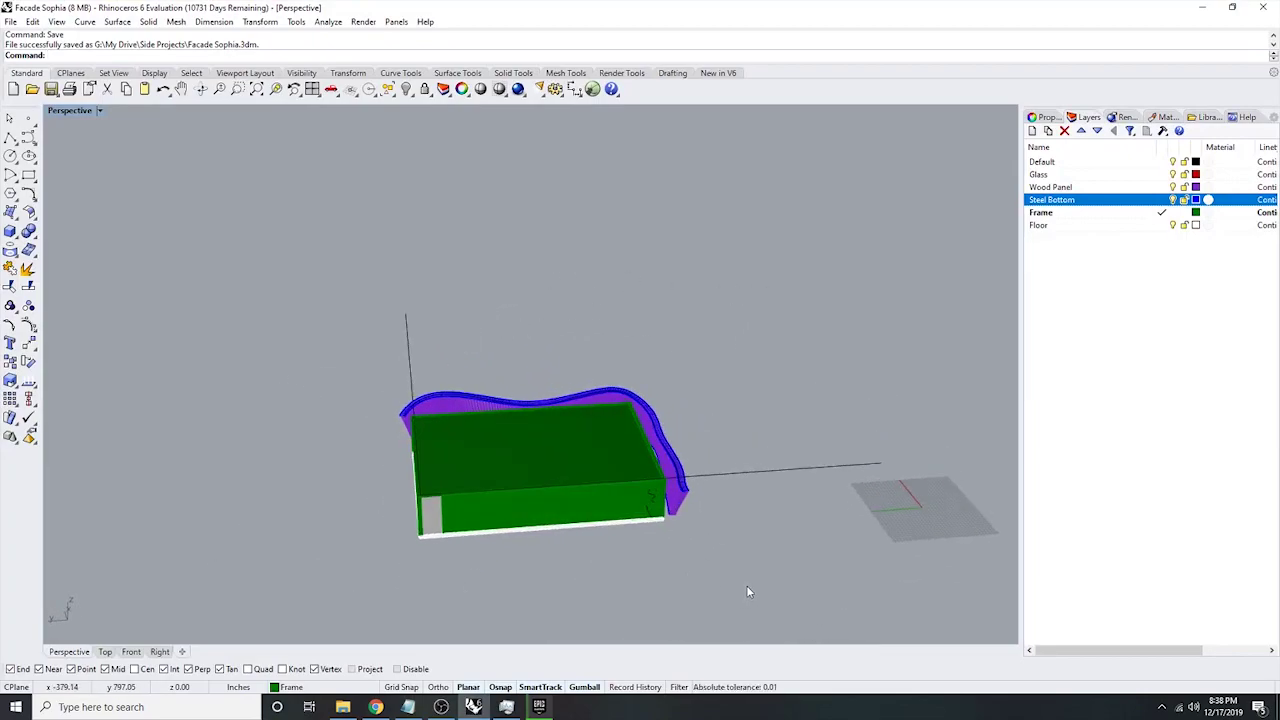
click(51, 89)
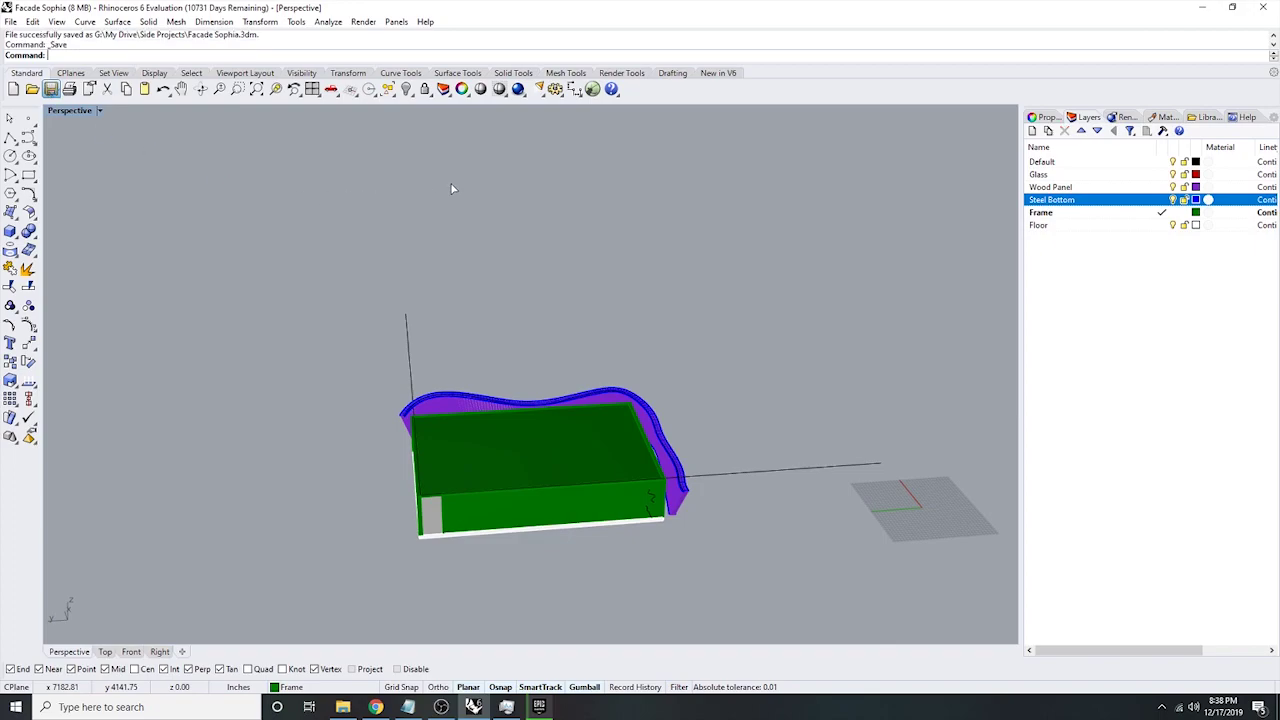
- Examine the facade's windows and curved wood panels in perspective, selecting the Glass and Wood Panel layers in turn
right_drag(438, 458, 652, 423)
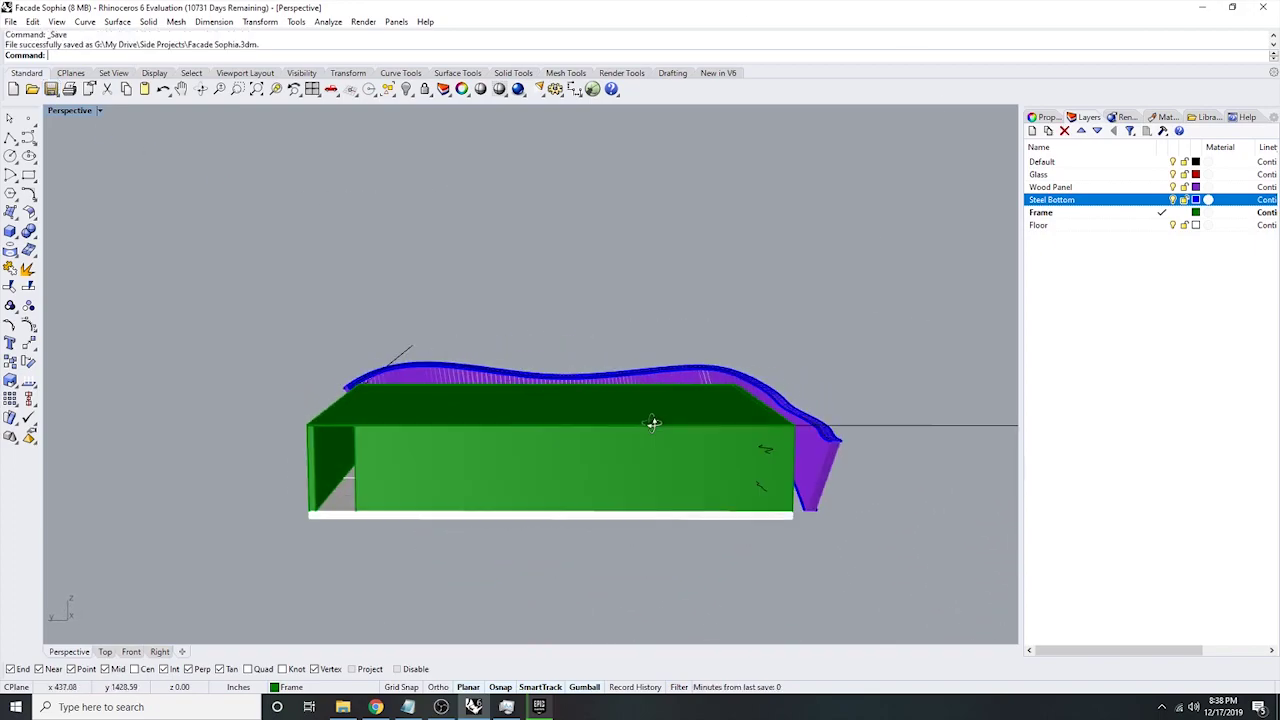
click(1068, 176)
right_drag(777, 314, 604, 311)
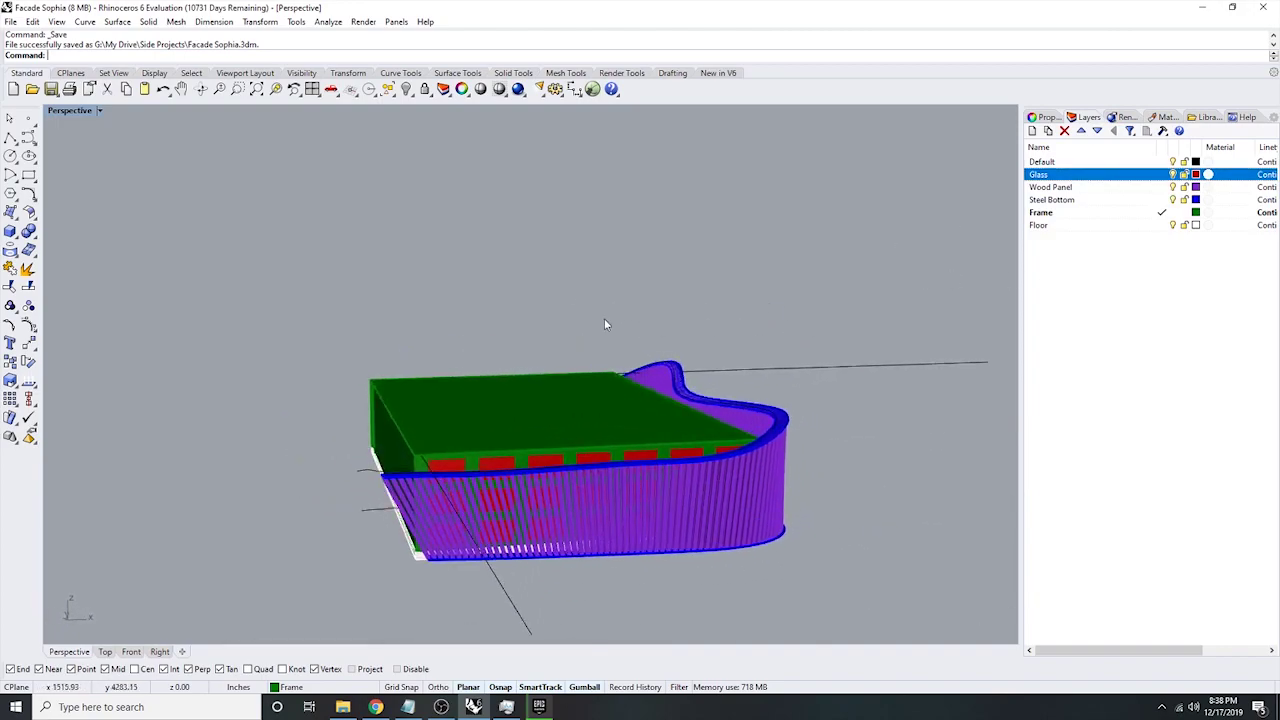
scroll(592, 430, up, 8)
right_drag(590, 483, 745, 378)
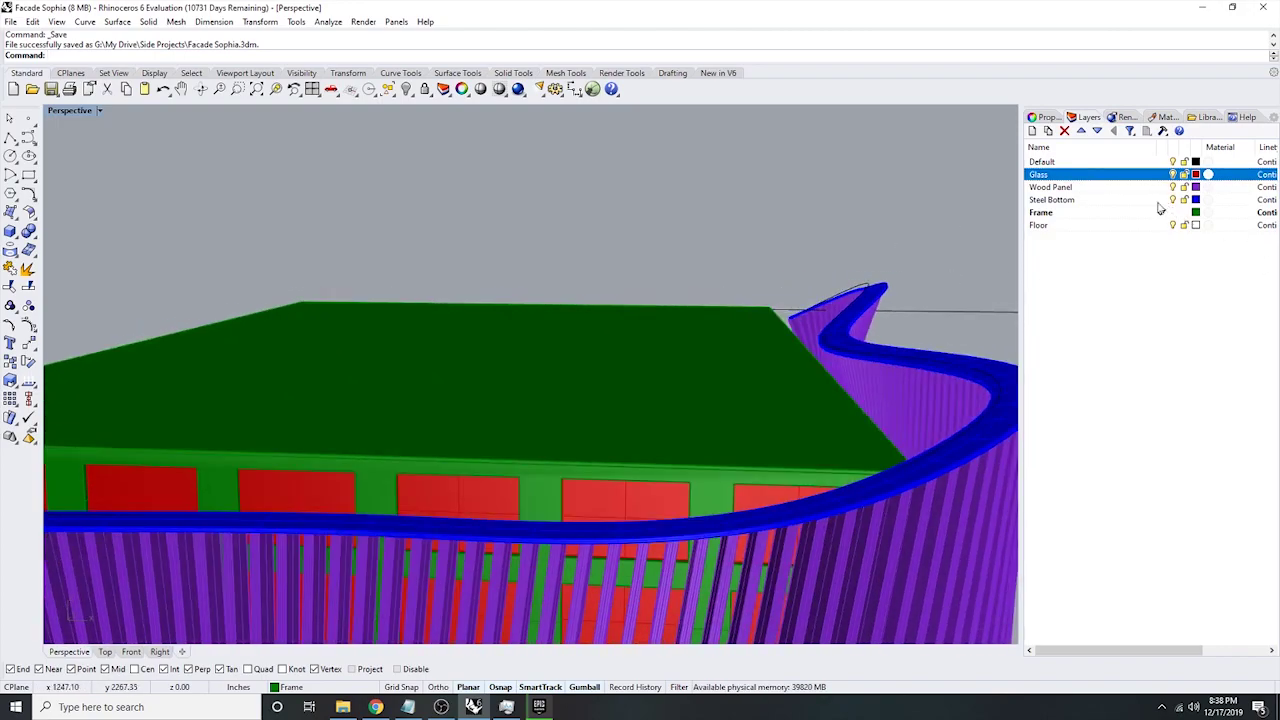
click(1114, 189)
right_drag(940, 570, 857, 525)
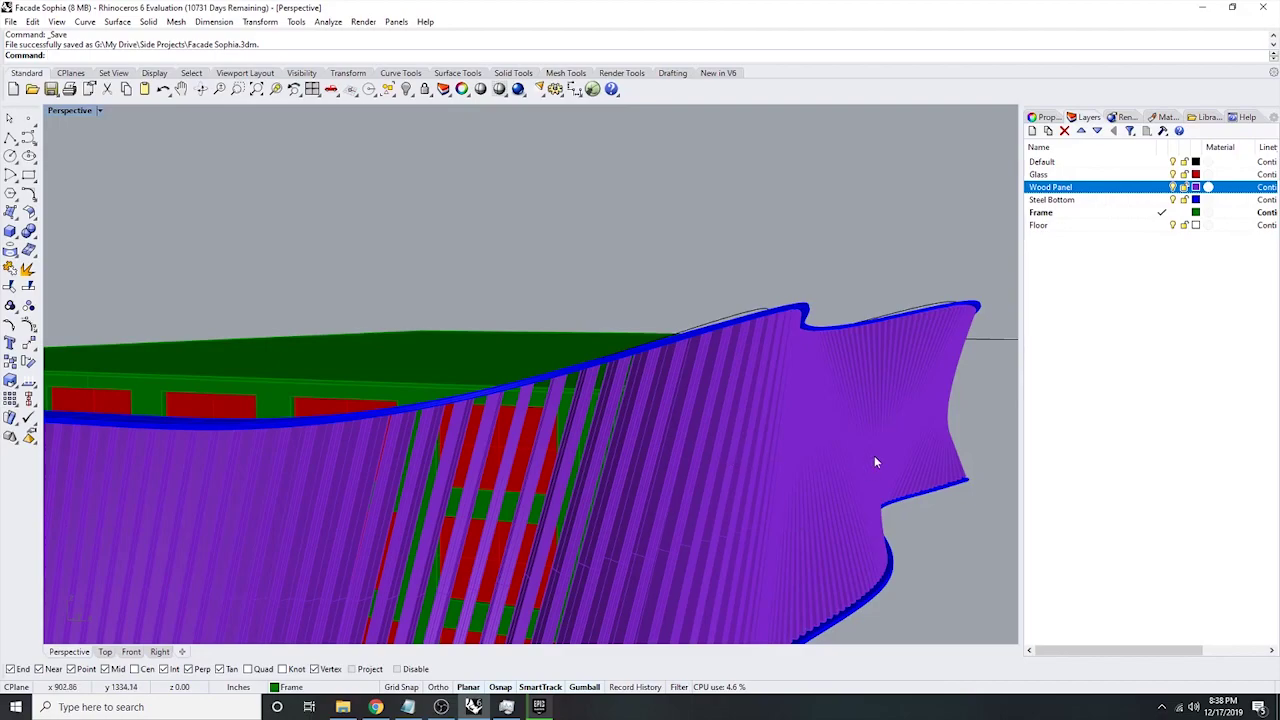
right_drag(875, 456, 995, 350)
- Select the Steel Bottom layer and examine the green frame walls and roof and the overall building
click(1071, 201)
scroll(966, 303, down, 9)
right_drag(962, 308, 891, 421)
right_drag(868, 586, 666, 550)
scroll(519, 595, up, 4)
scroll(518, 597, down, 6)
click(453, 304)
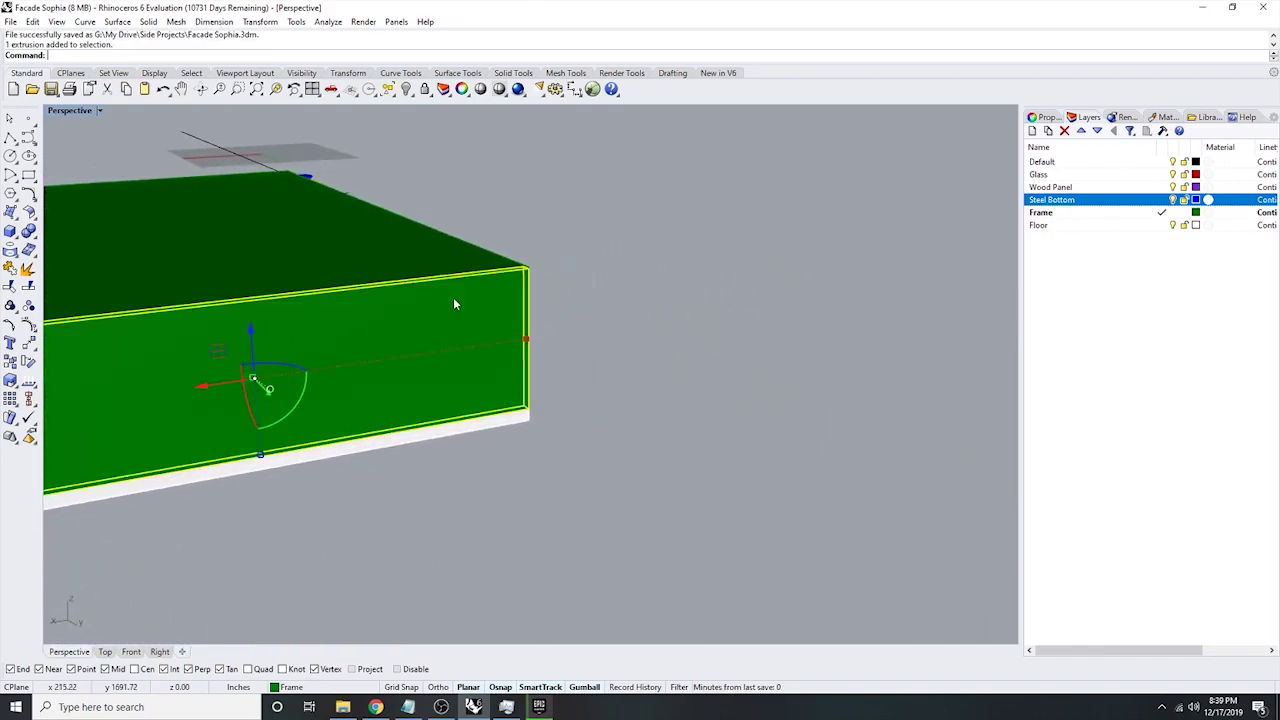
scroll(552, 316, down, 9)
right_drag(553, 320, 369, 343)
scroll(340, 326, up, 8)
click(469, 163)
scroll(546, 259, down, 7)
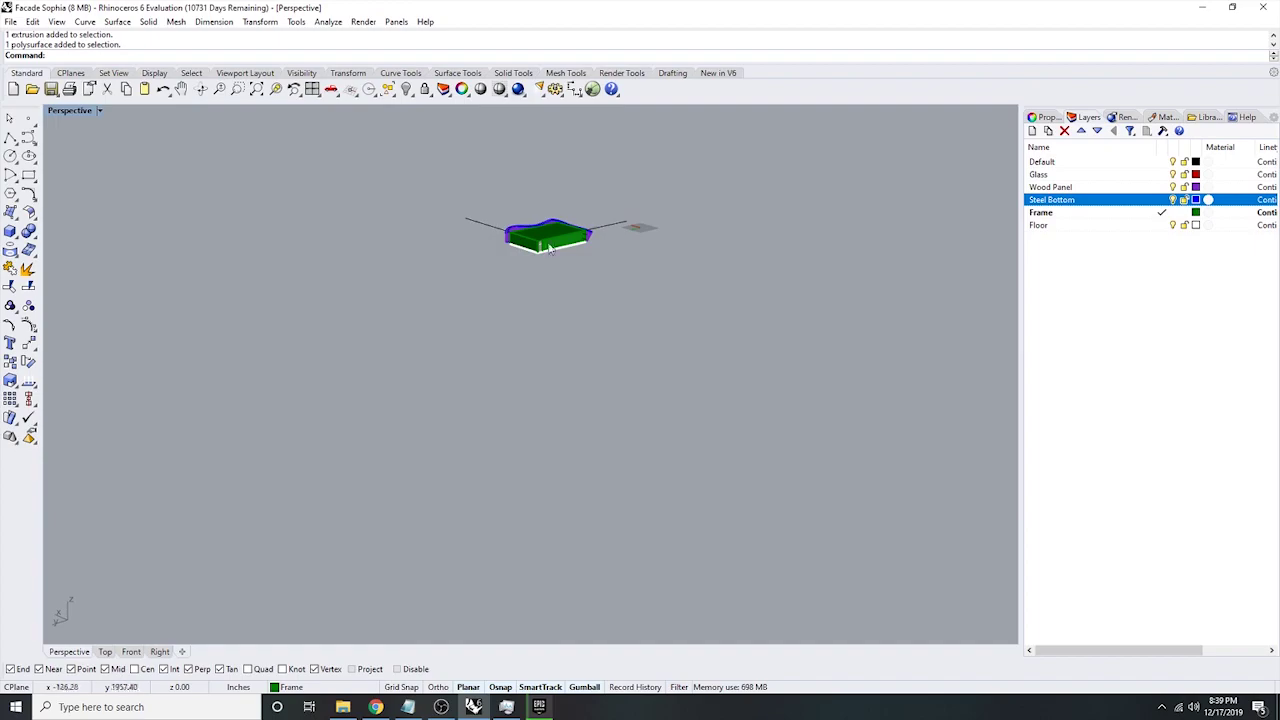
scroll(553, 265, up, 2)
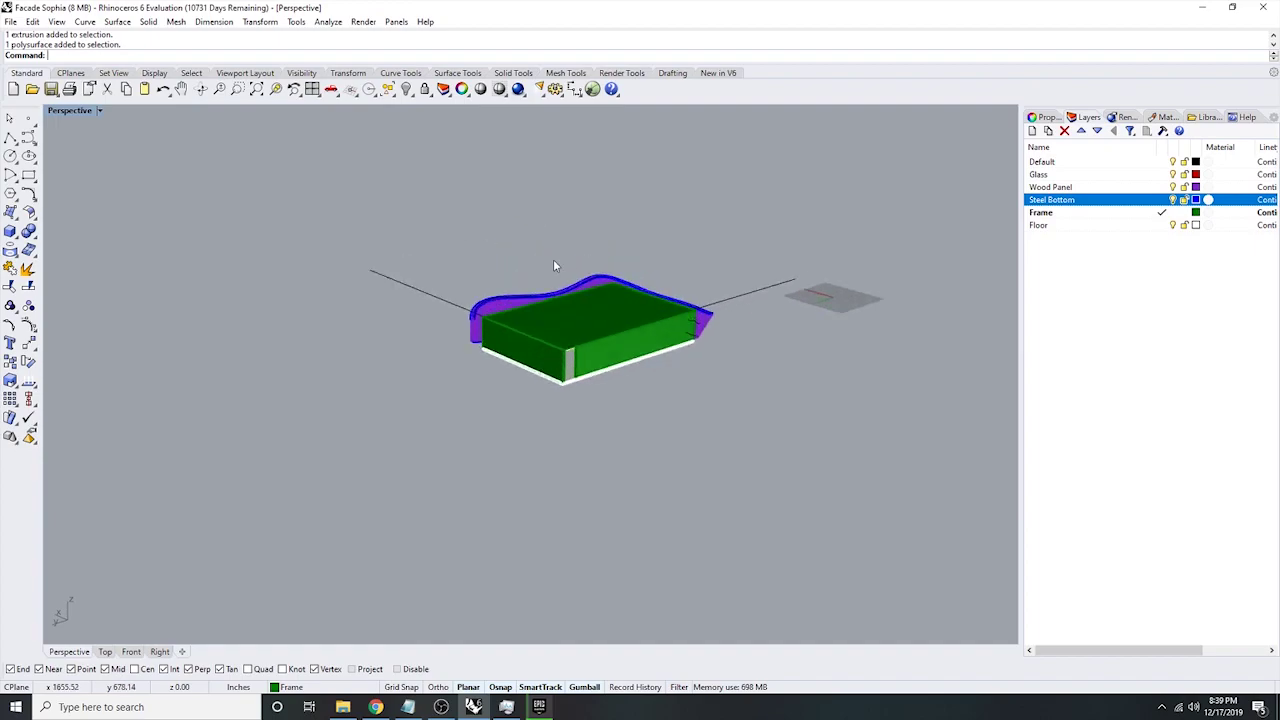
- Switch back to the Epic Games Launcher and show the Unreal Engine library with its engine versions and projects
click(1202, 7)
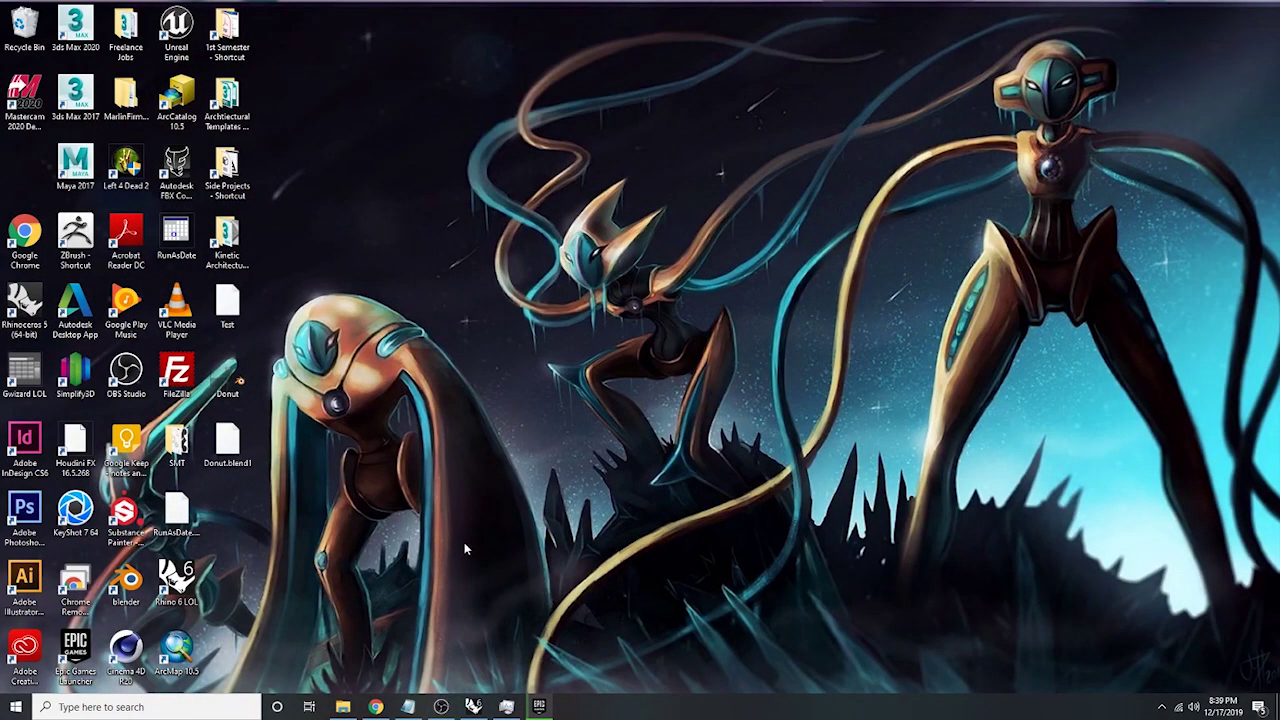
click(539, 707)
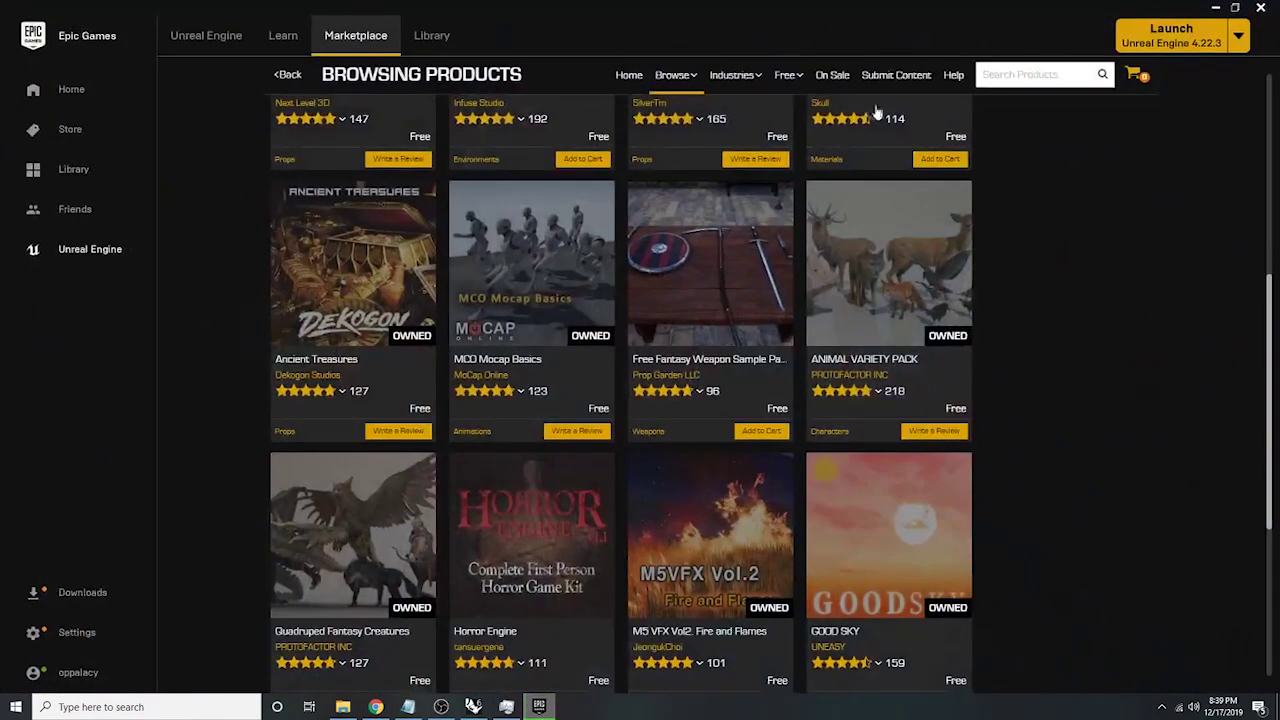
scroll(898, 160, up, 3)
click(431, 35)
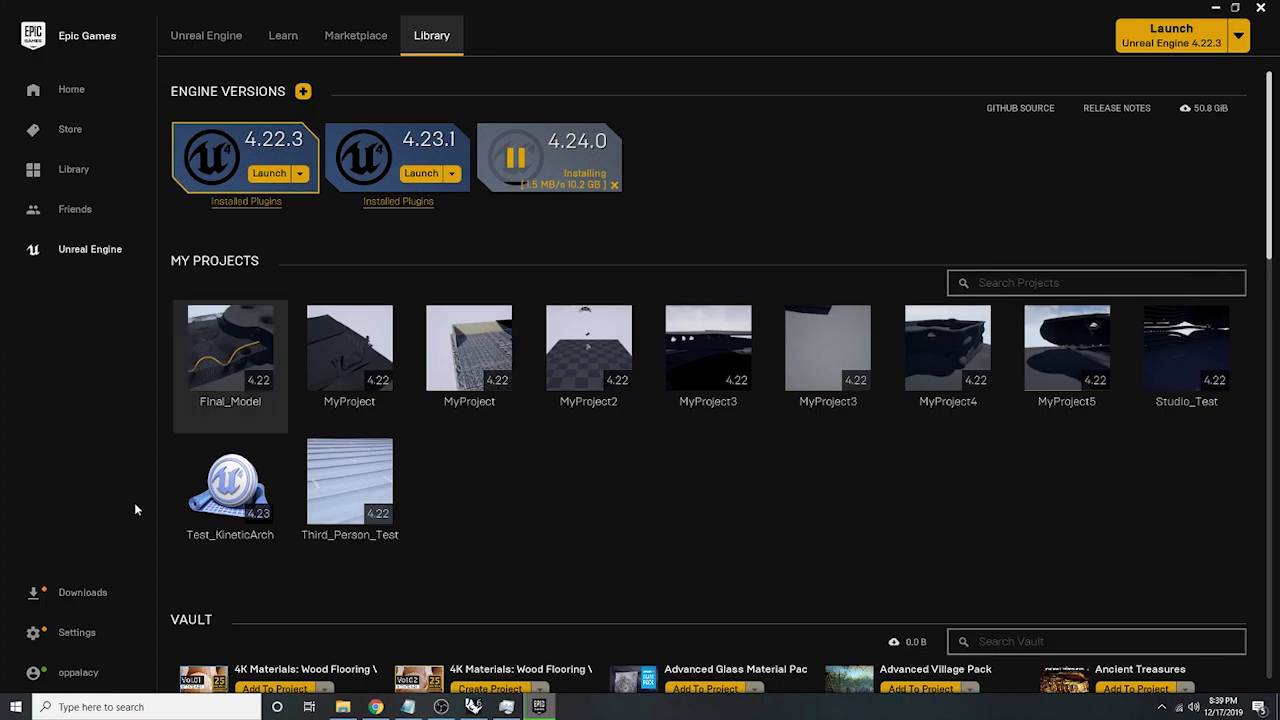
- Switch to Chrome, search for epic games, and open the Epic Games Store website
drag(0, 20, 574, 5)
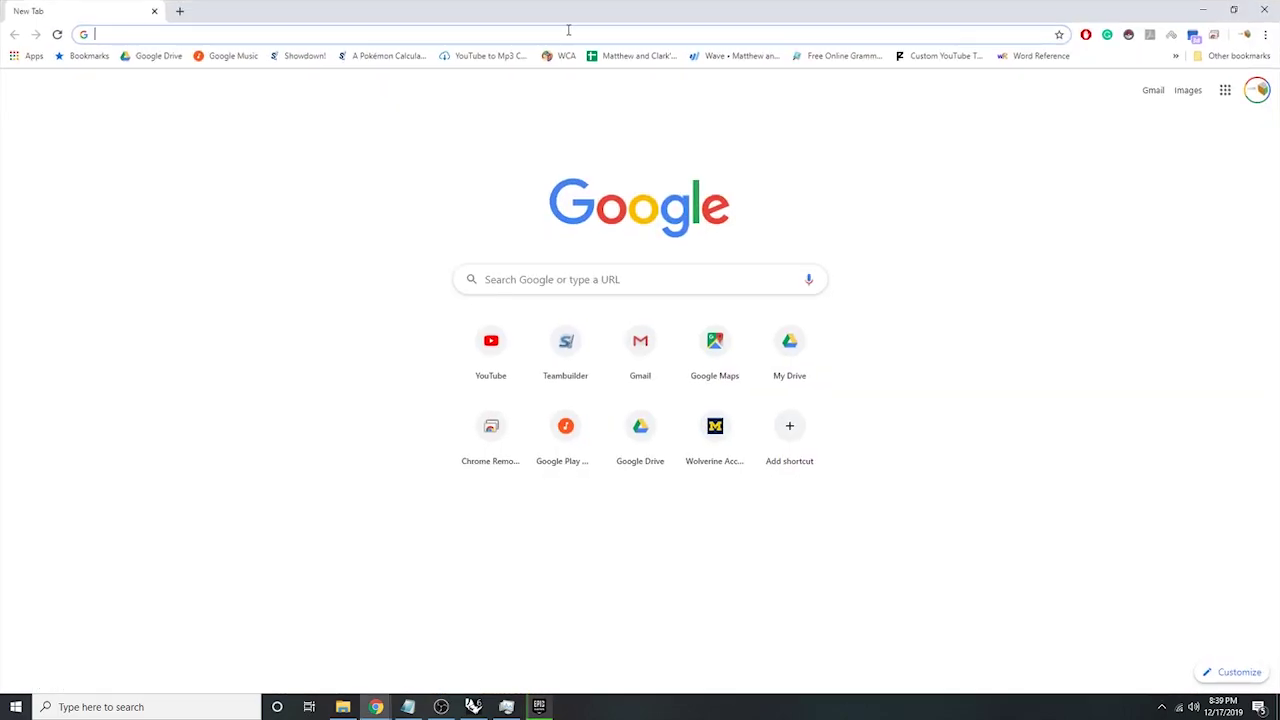
text(epic g)
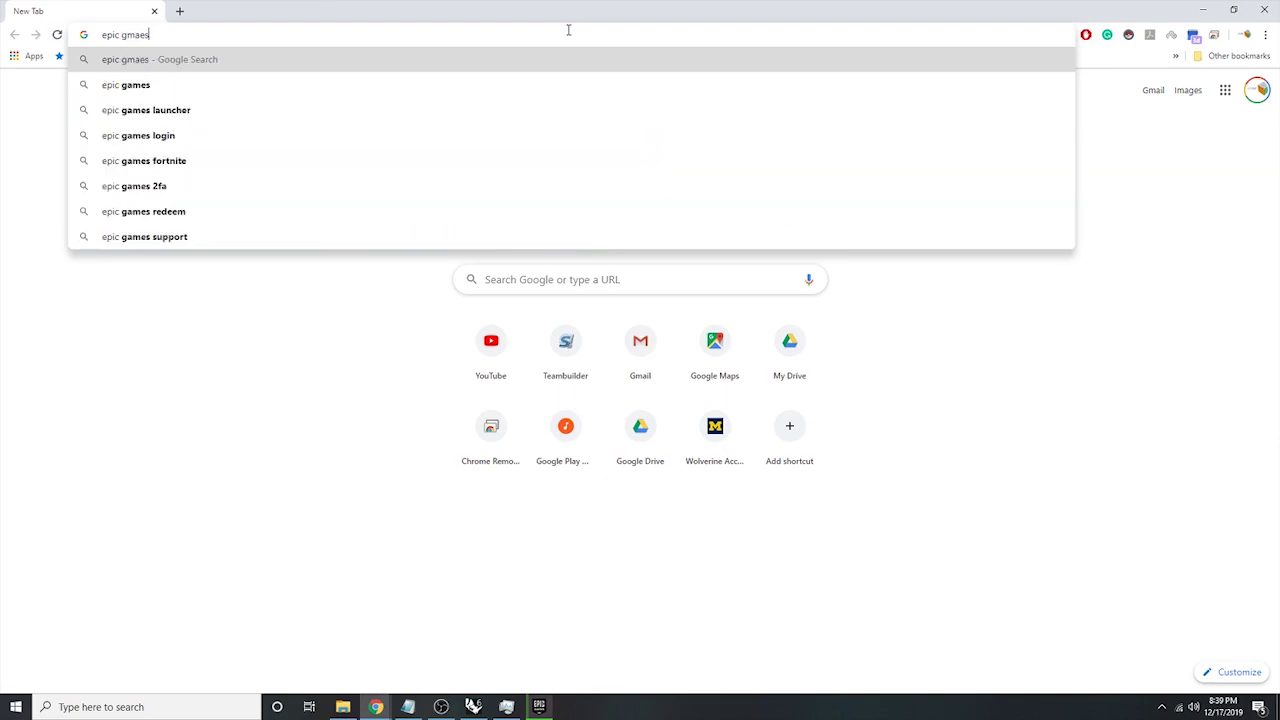
text(a)
key(Return)
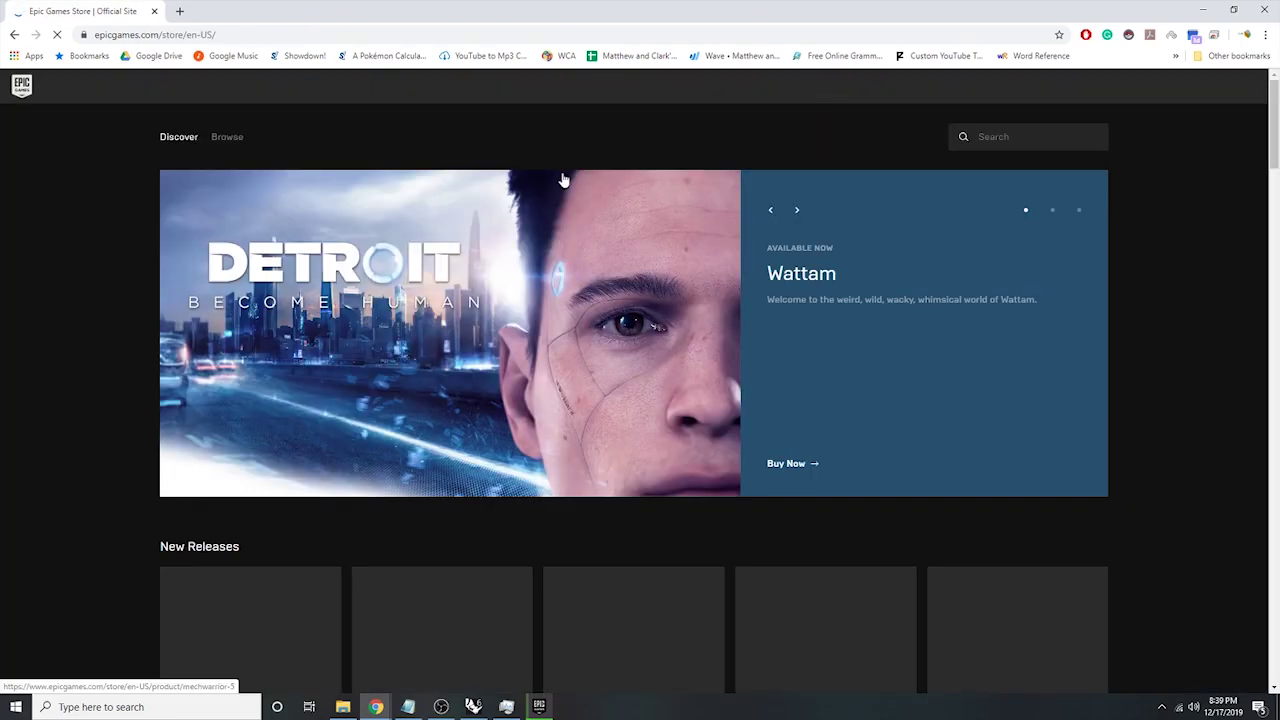
- Go to the Unreal Engine website and read through its feature overview page
scroll(954, 191, down, 10)
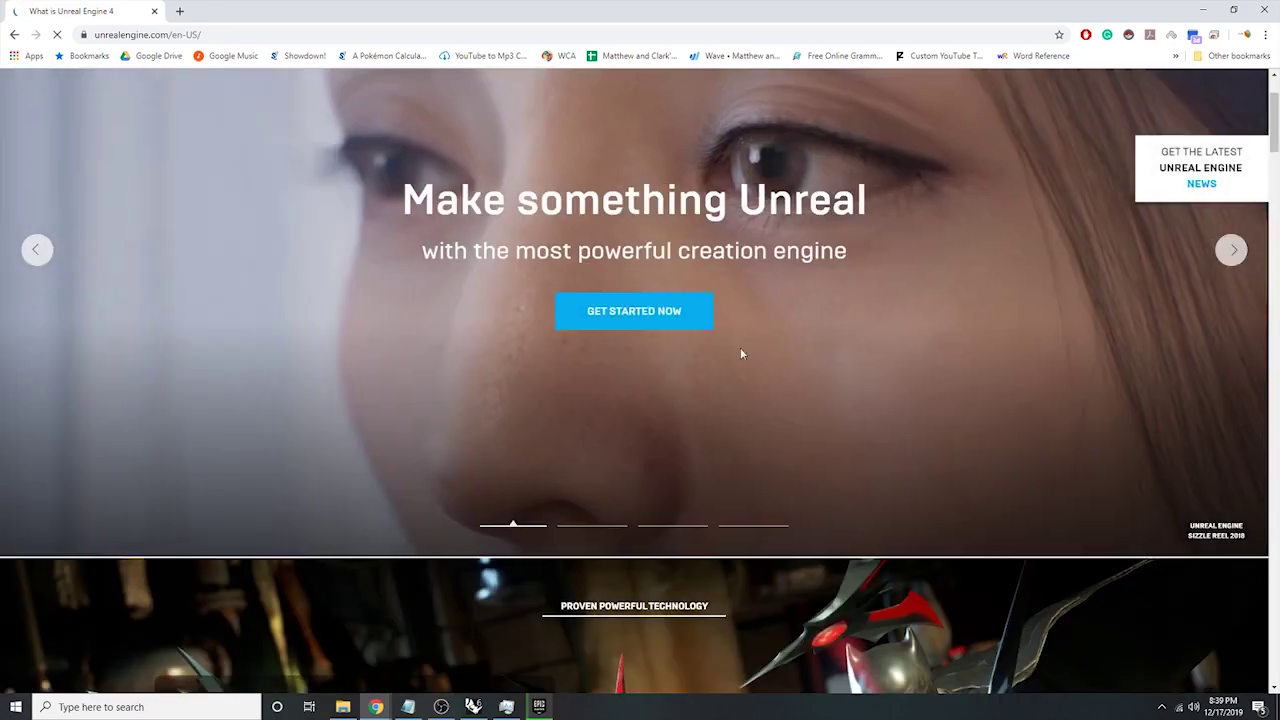
scroll(952, 204, down, 5)
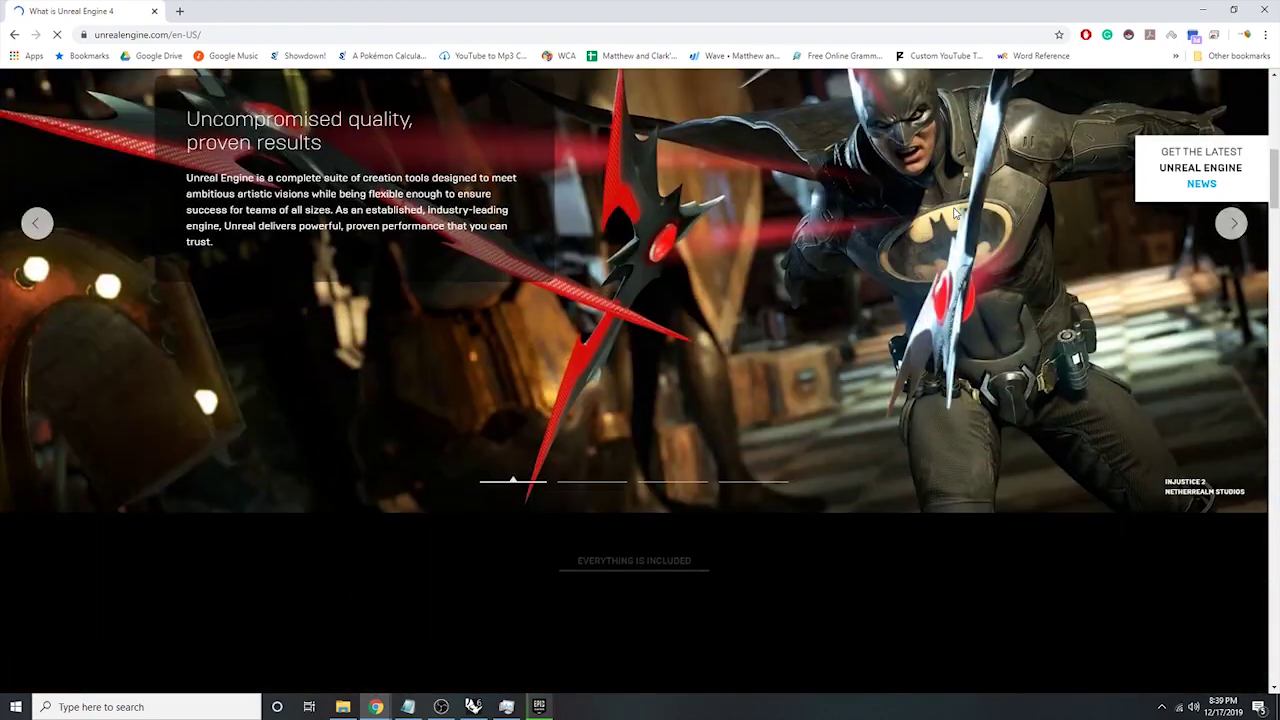
scroll(790, 306, up, 1)
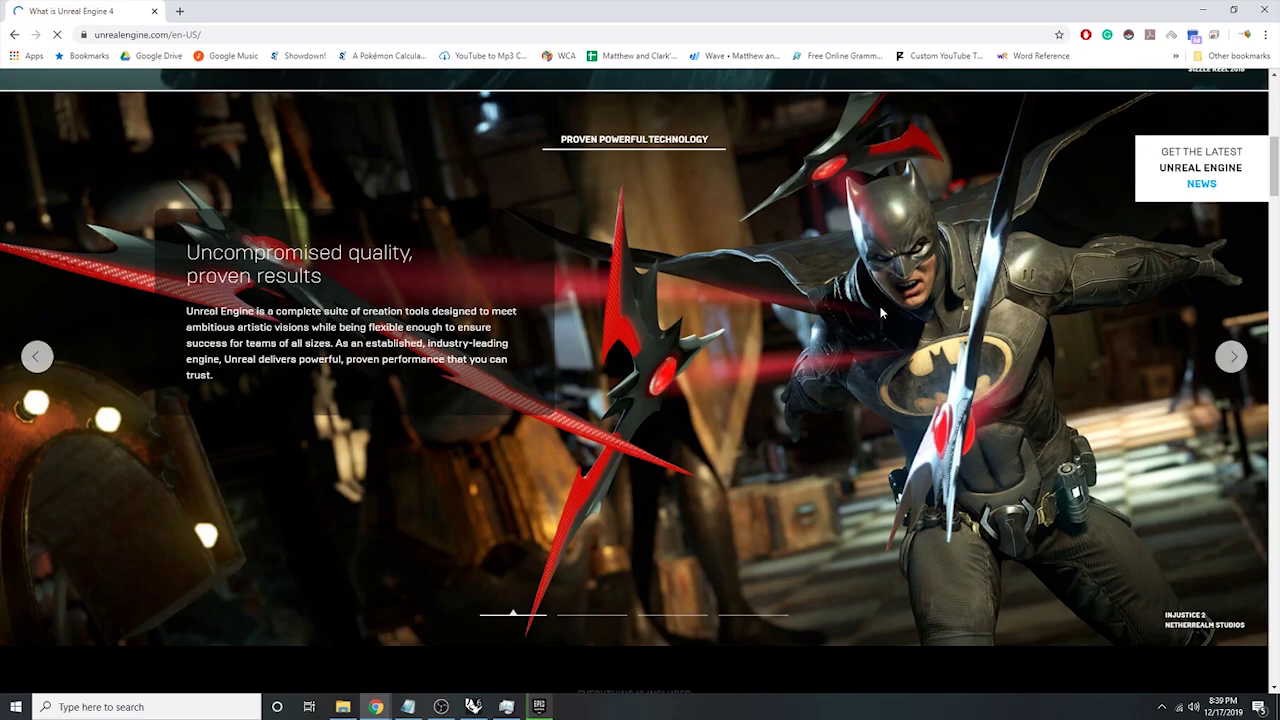
scroll(877, 330, down, 8)
scroll(876, 340, down, 5)
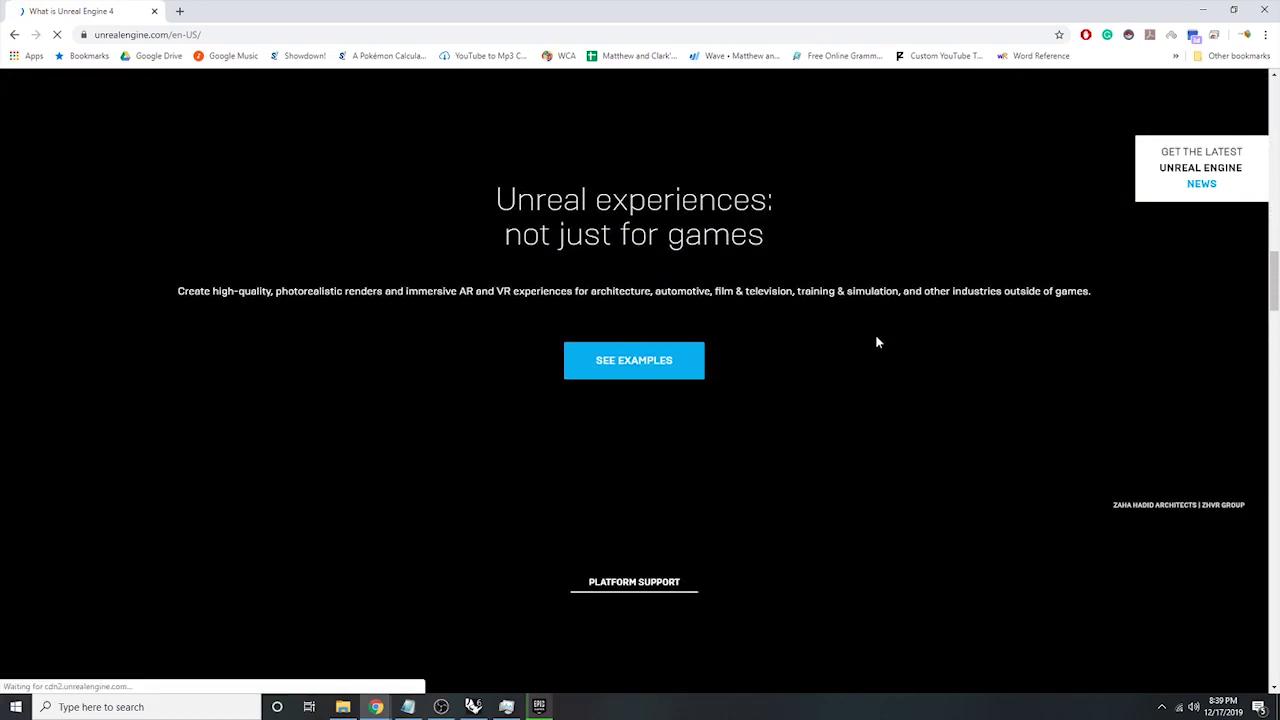
scroll(766, 346, down, 4)
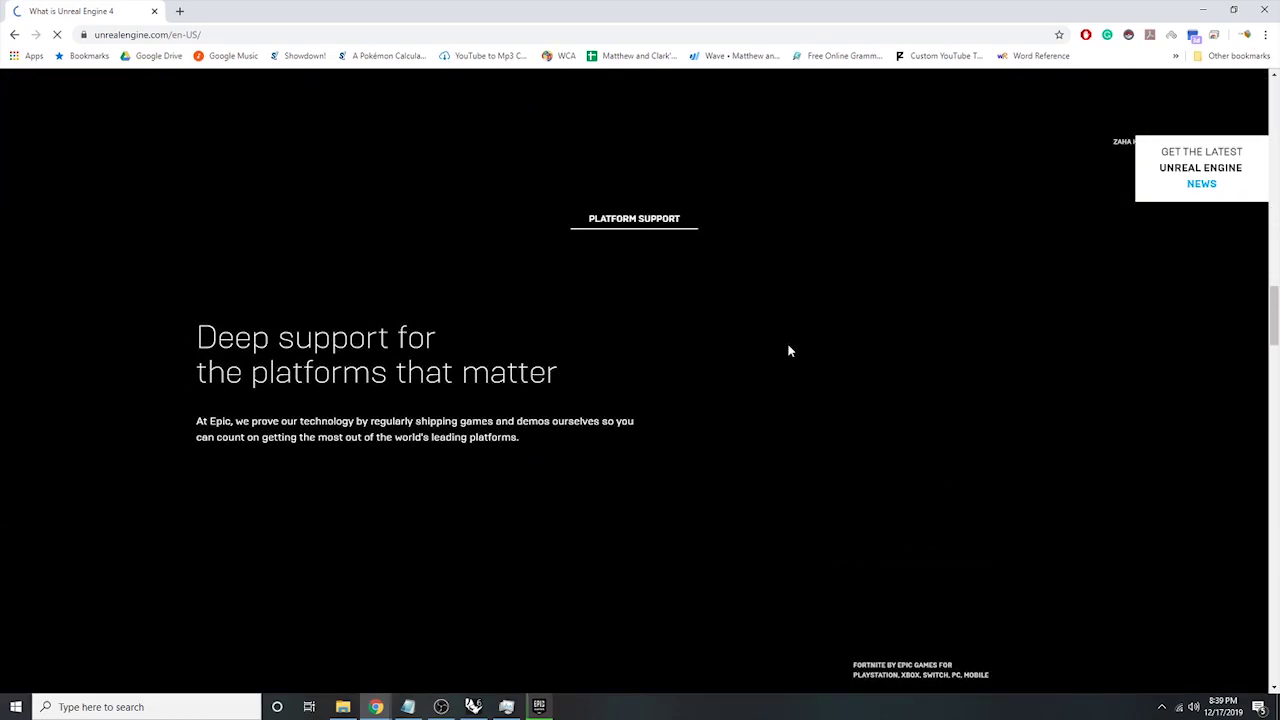
scroll(792, 346, down, 14)
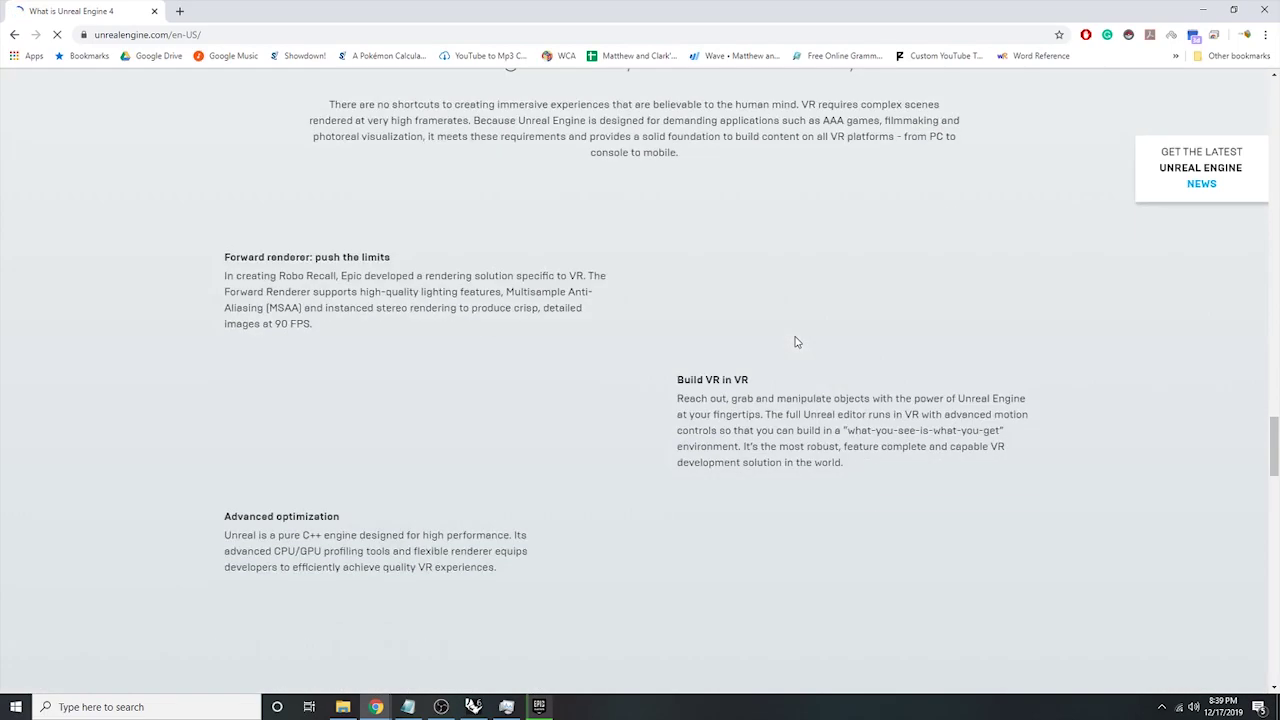
- Close the website and launch Unreal Engine 4.23.1 from the Epic Games Launcher library
click(155, 11)
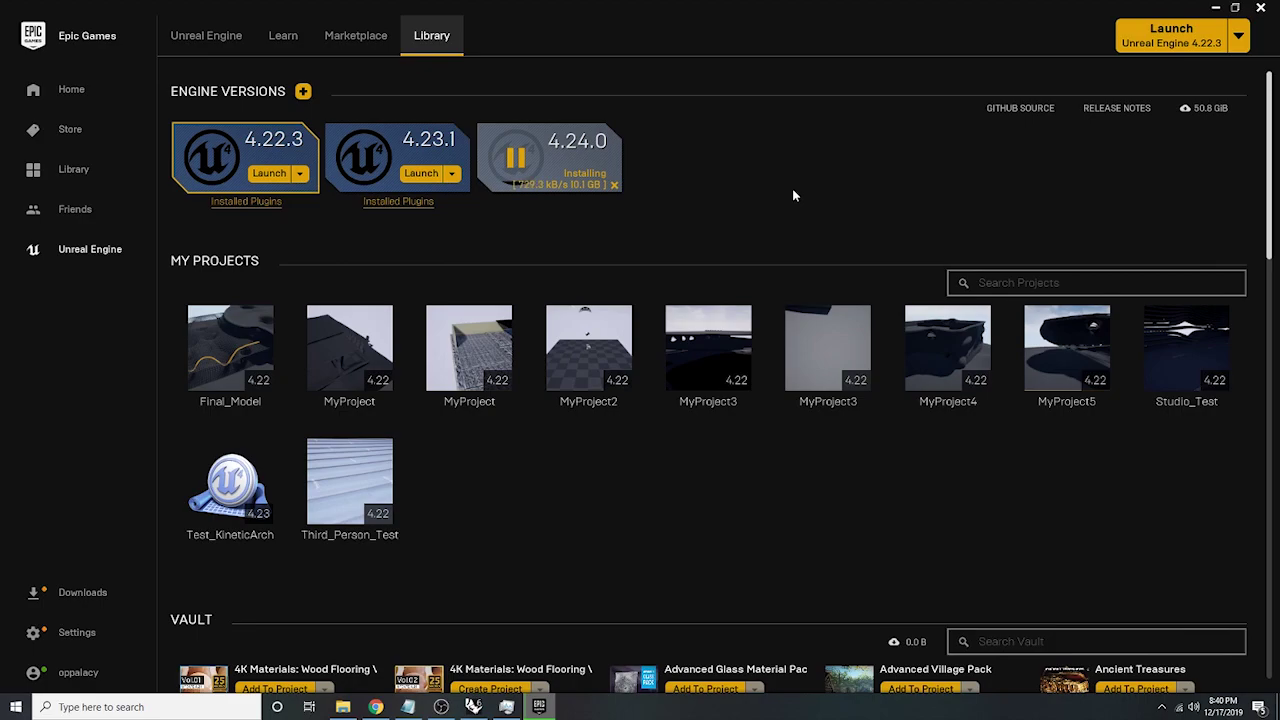
click(420, 174)
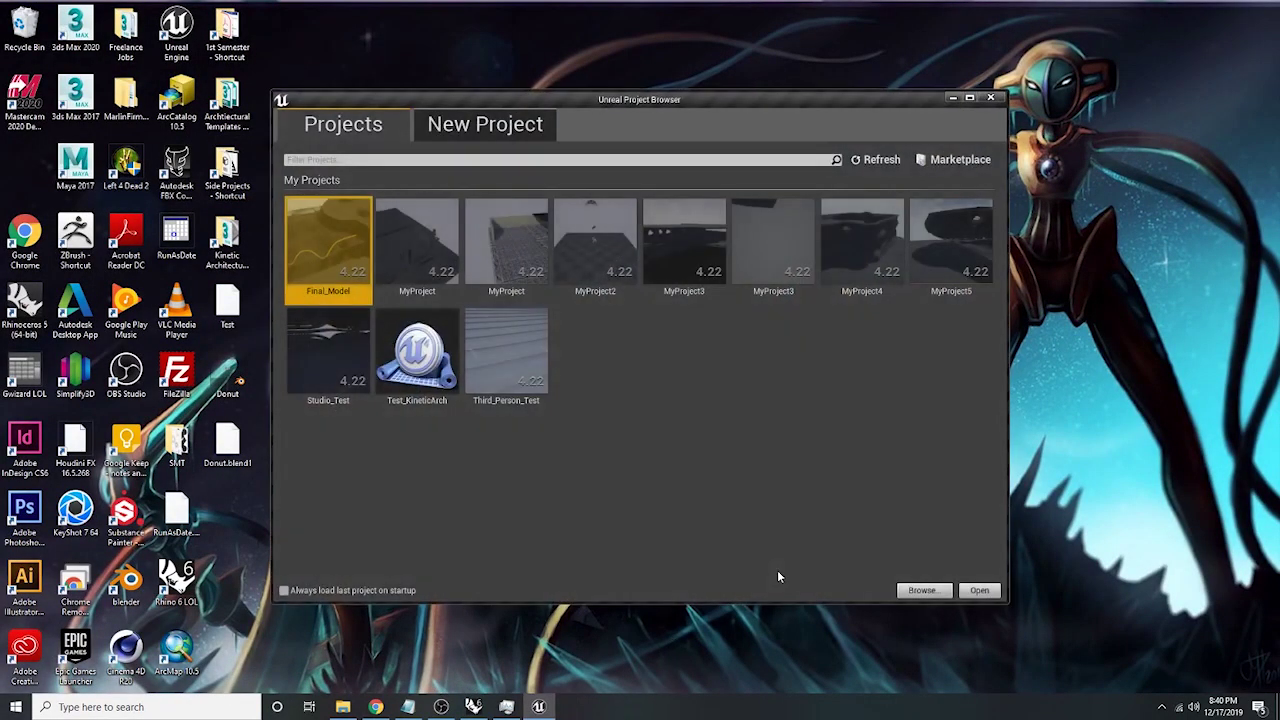
- Create a Blueprint project from the Third Person template, named Test_KienticArch, with no starter content
click(508, 135)
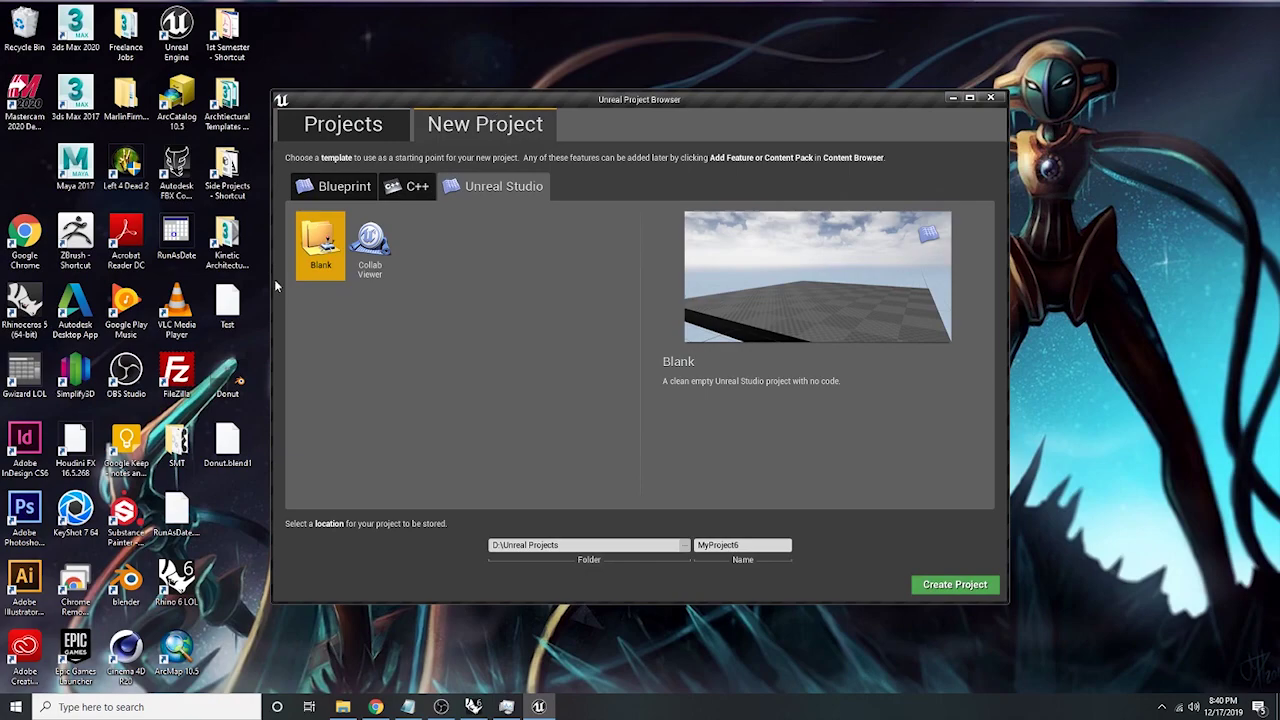
click(335, 186)
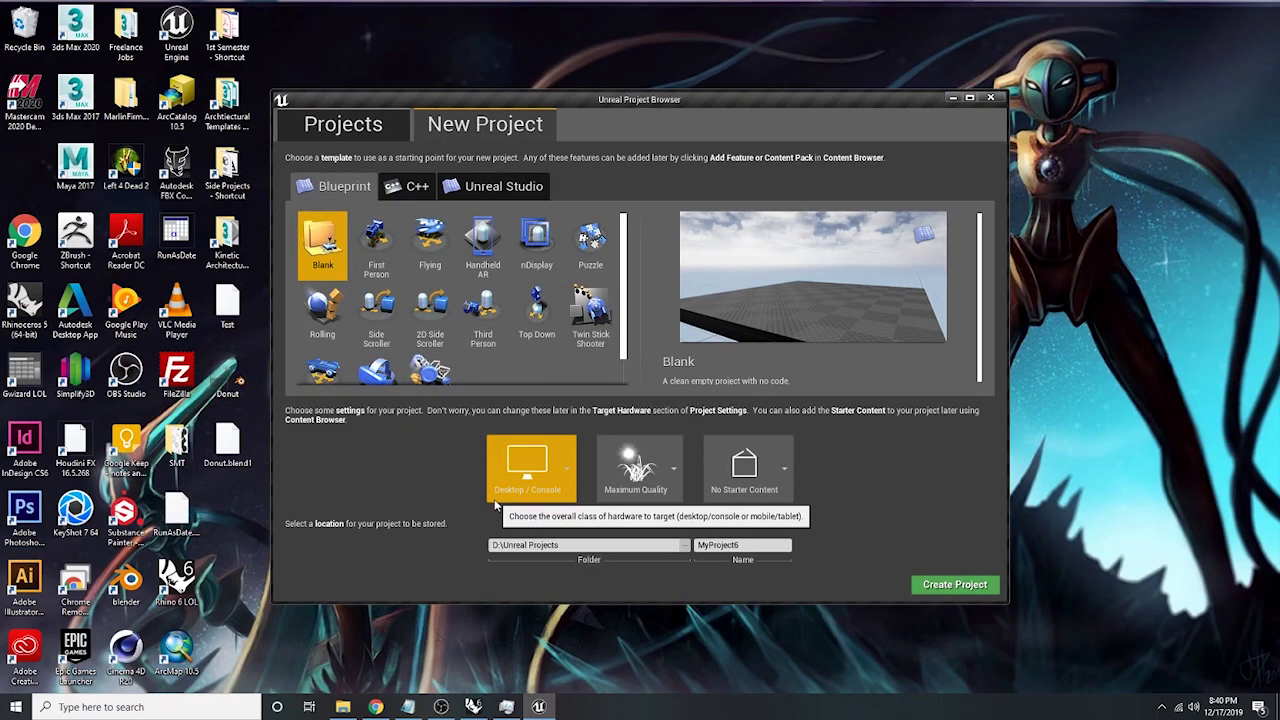
click(350, 125)
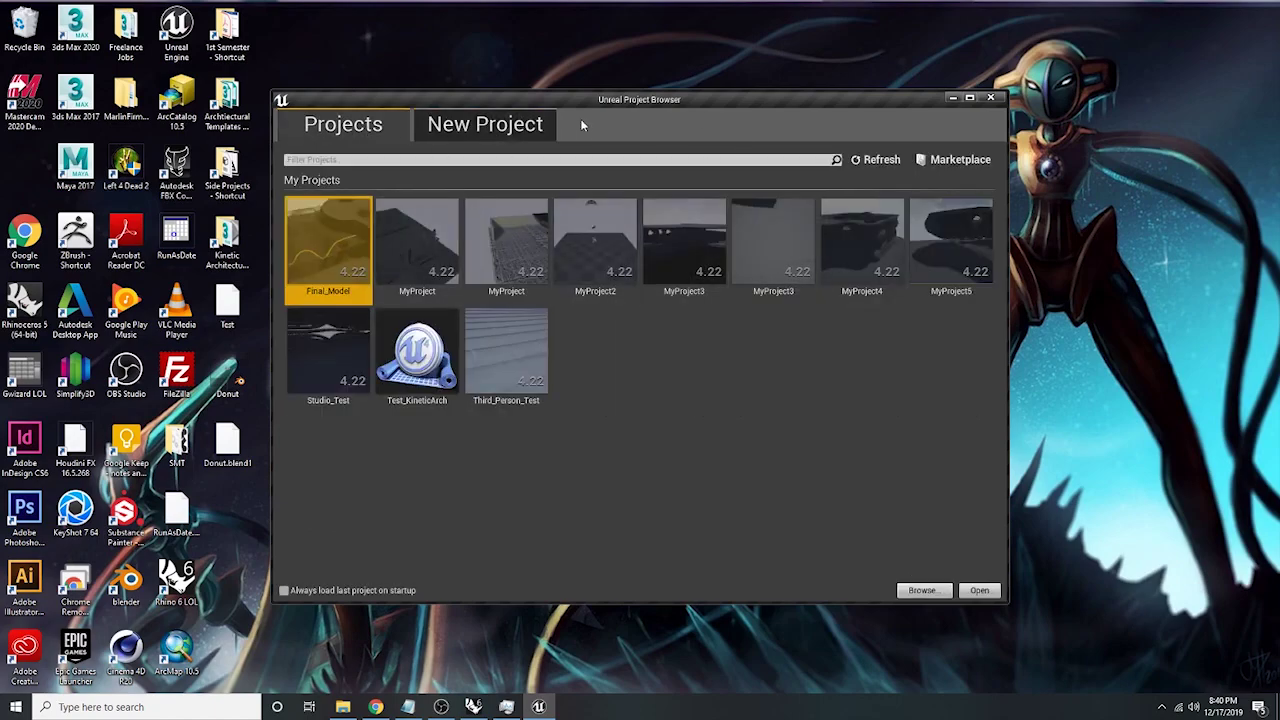
click(518, 131)
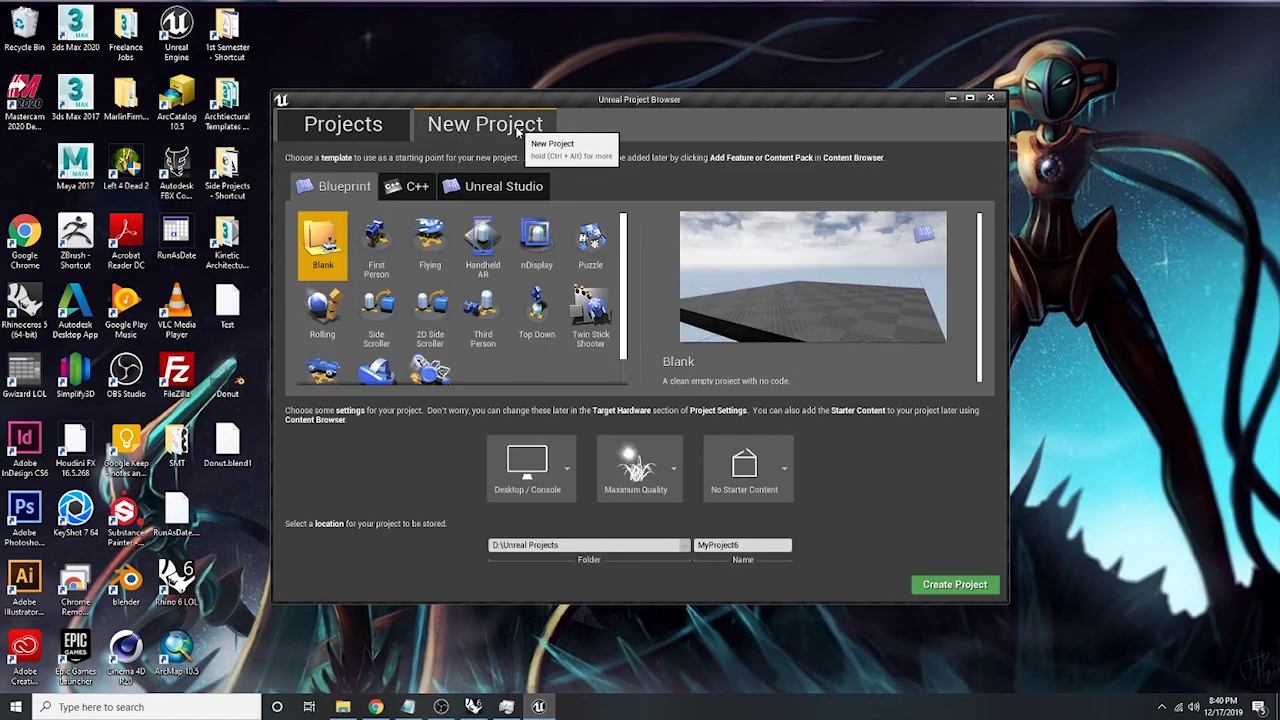
click(492, 318)
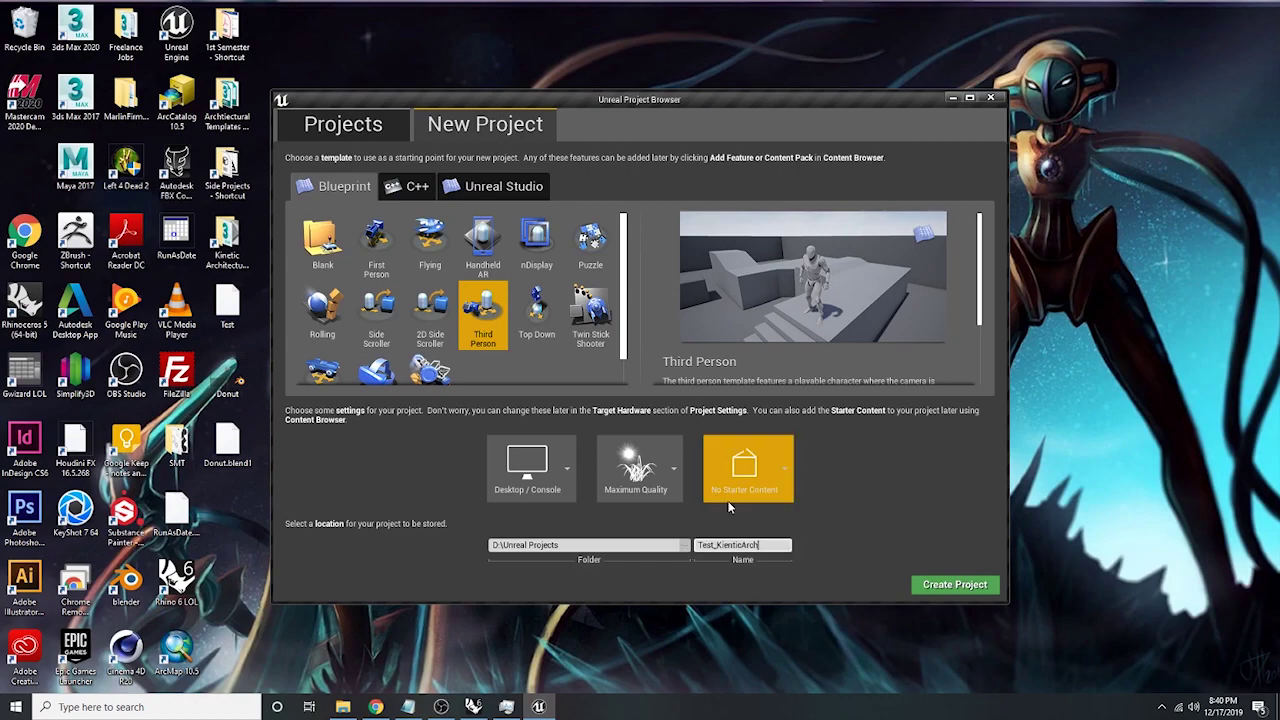
click(960, 584)
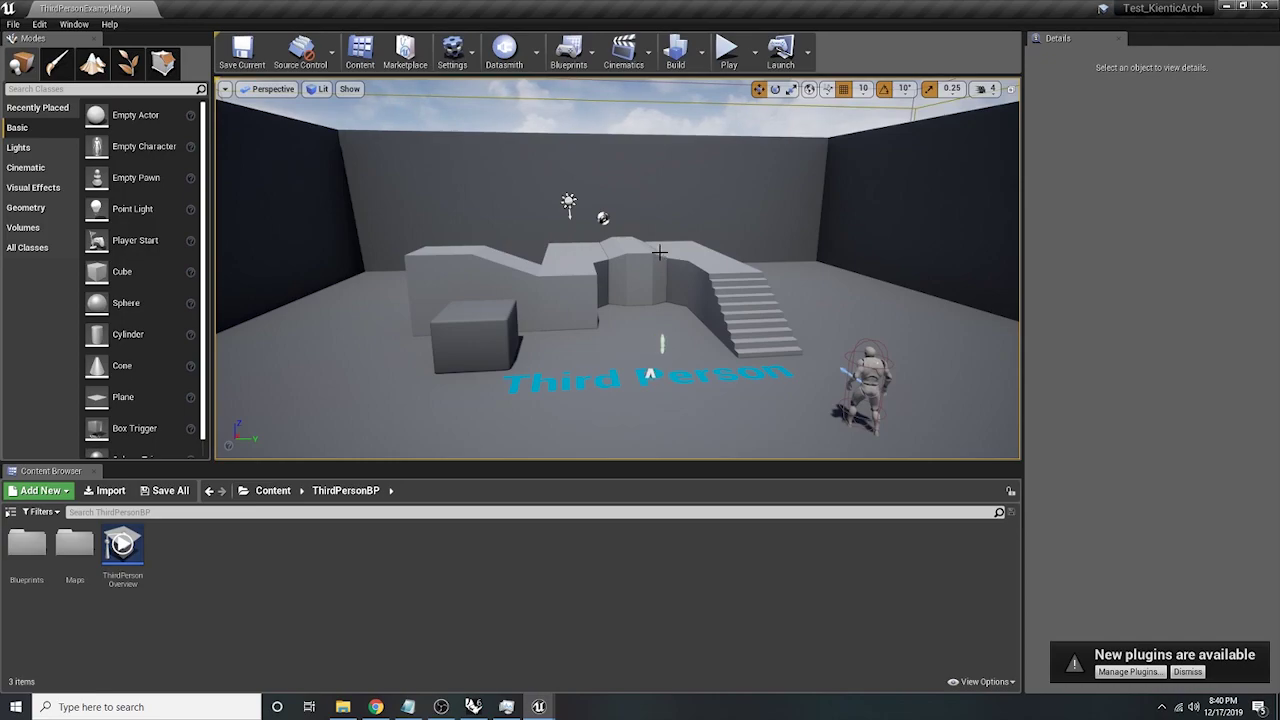
- Dock the World Outliner beside the Details panel
drag(1000, 376, 694, 85)
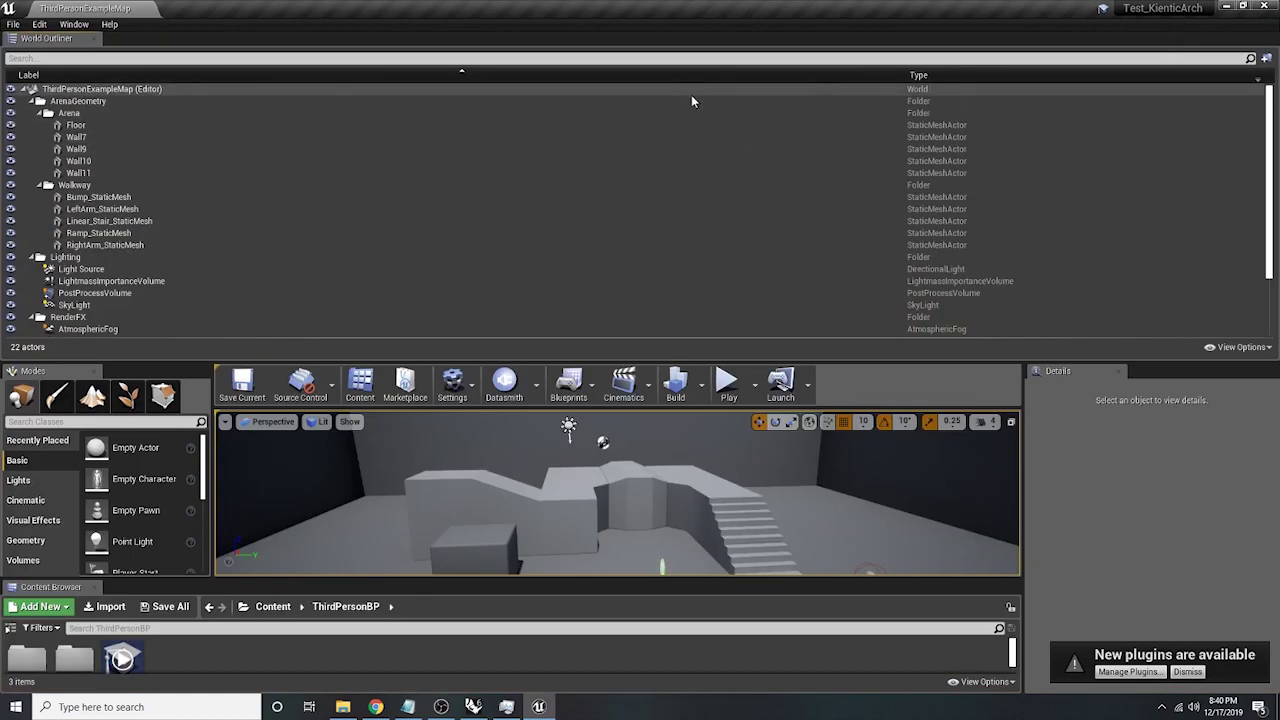
drag(45, 38, 1144, 51)
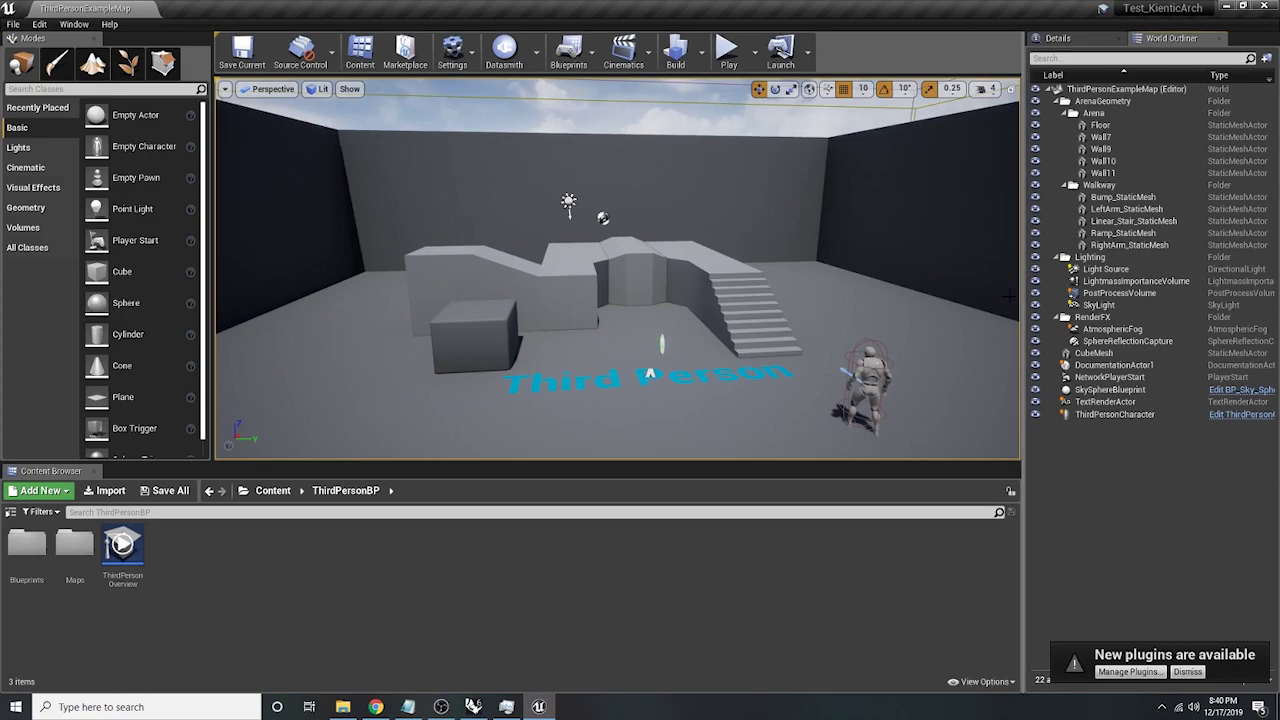
- Fly around the Third Person level to examine the walkway, cube, stairs and character from different angles
right_drag(865, 252, 810, 260)
right_drag(643, 381, 629, 397)
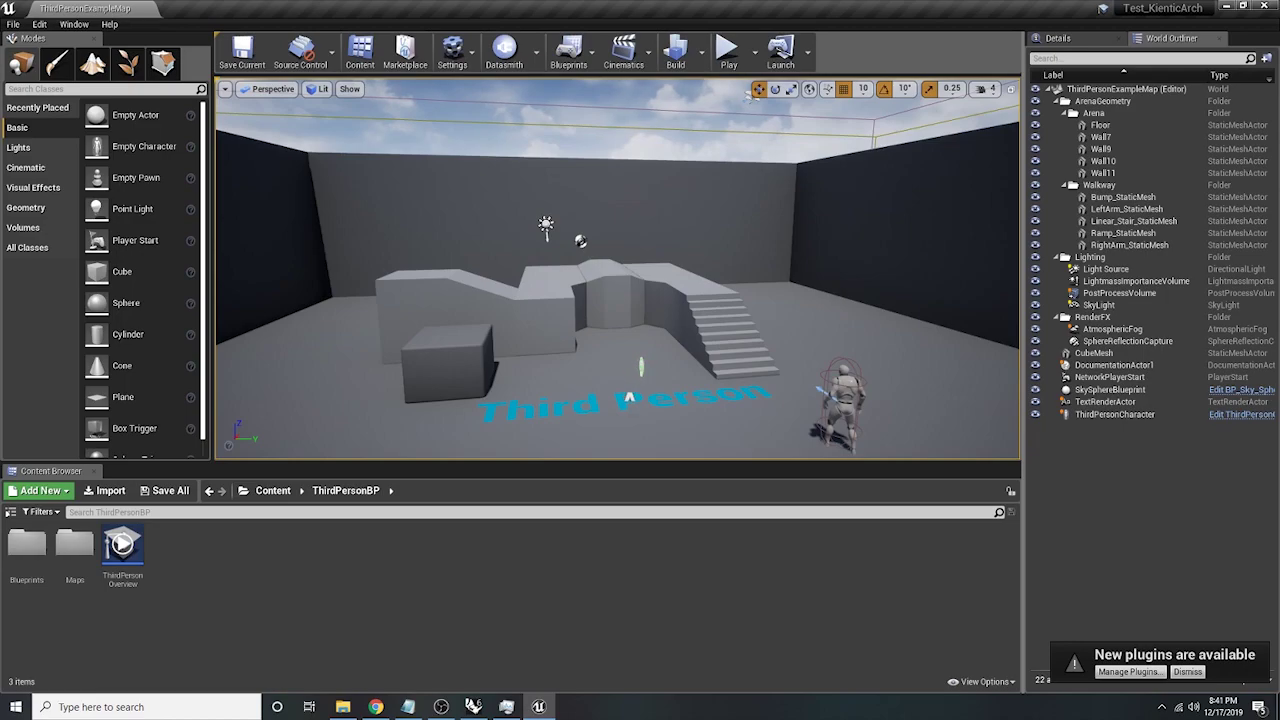
key(w)
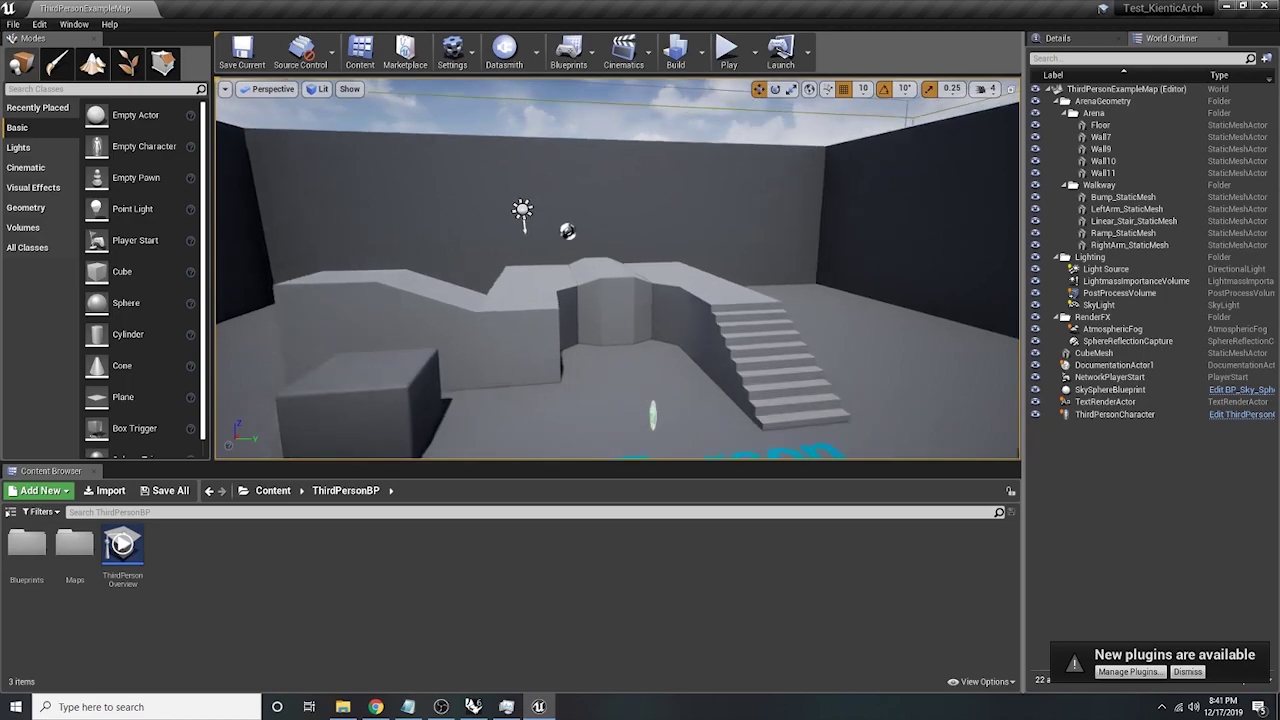
key(s)
key(a)
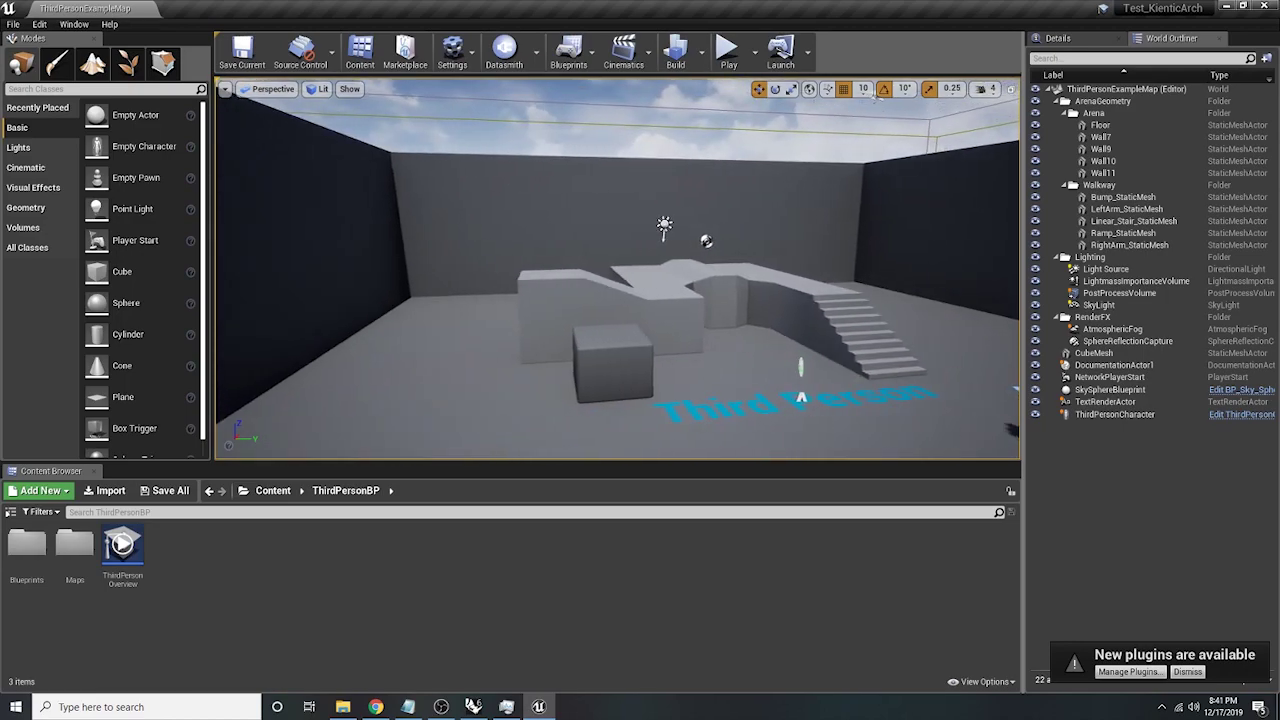
key(d)
right_drag(629, 397, 655, 320)
key(w)
key(s)
key(w)
key(s)
key(w)
key(s)
right_drag(585, 405, 540, 400)
key(w)
- Lower the viewport camera speed to 2 and fly forward to test it
click(986, 89)
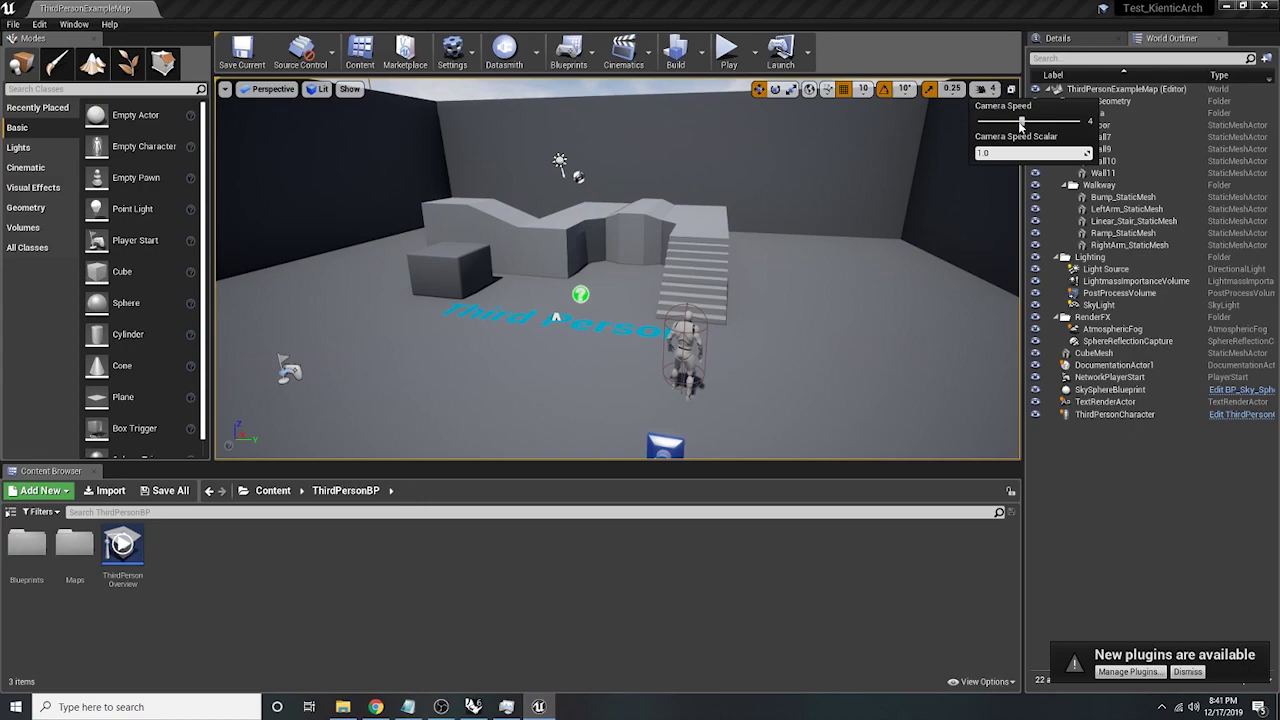
drag(1008, 121, 997, 121)
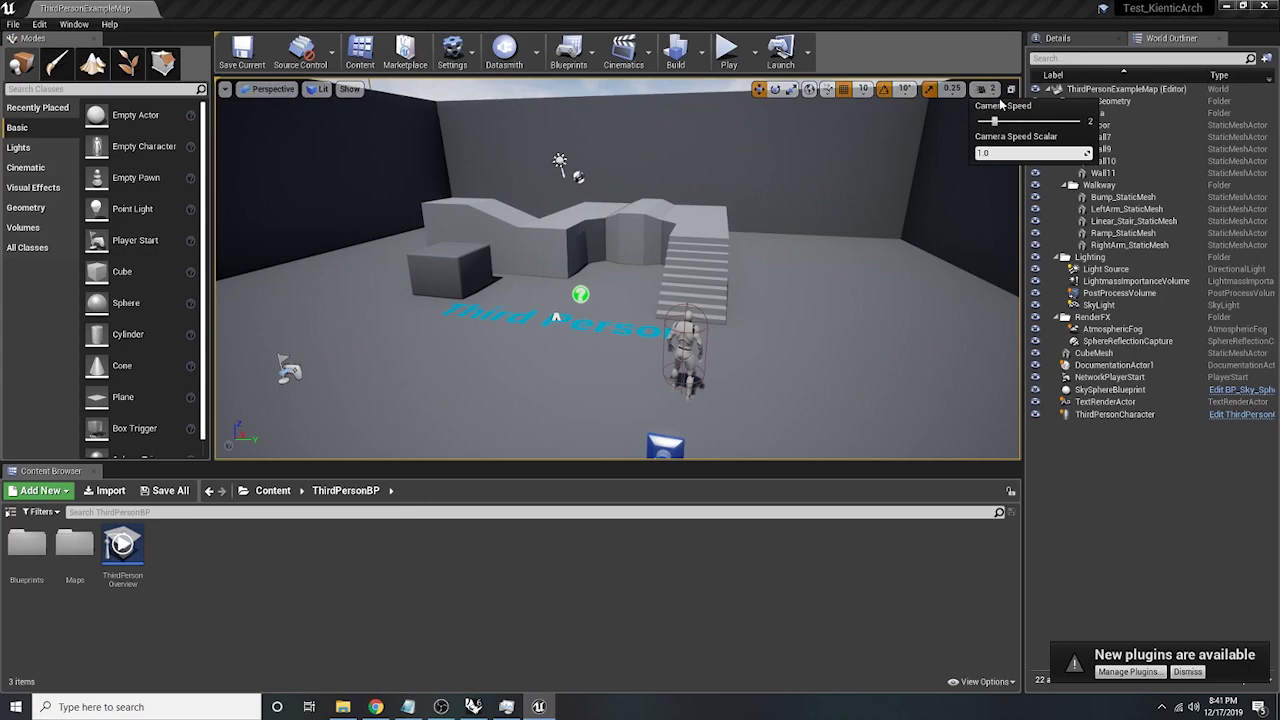
click(835, 313)
key(w)
right_drag(915, 154, 915, 154)
- Raise the viewport camera speed to 7 and fly through the level to test it
click(986, 89)
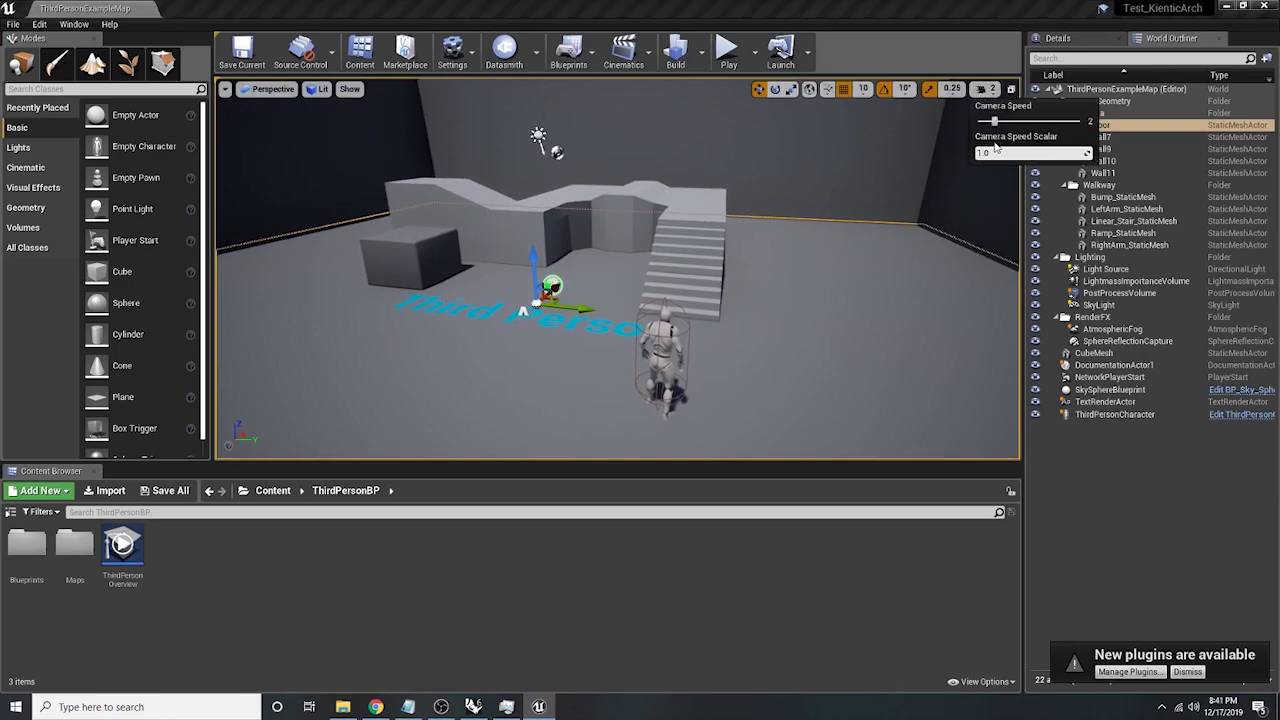
drag(1008, 121, 1036, 121)
right_drag(785, 235, 785, 235)
key(w)
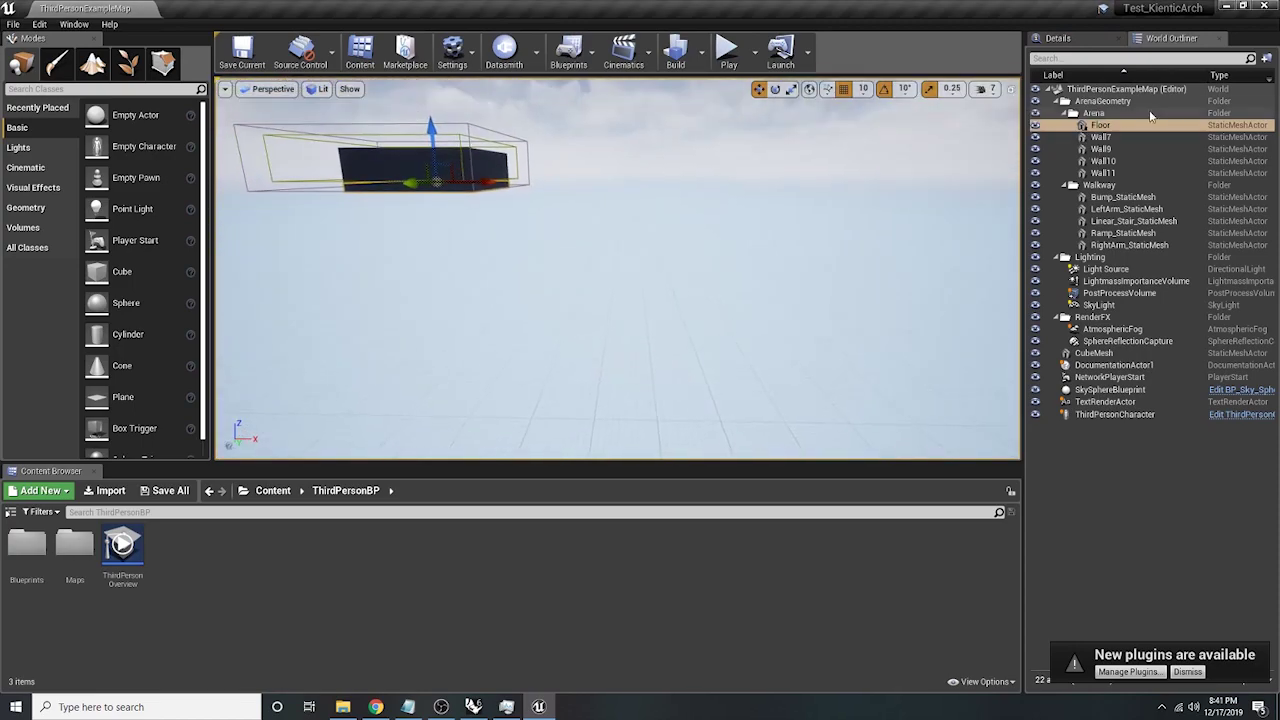
- Set the viewport camera speed to 4 and fly back to an overview of the arena
click(993, 89)
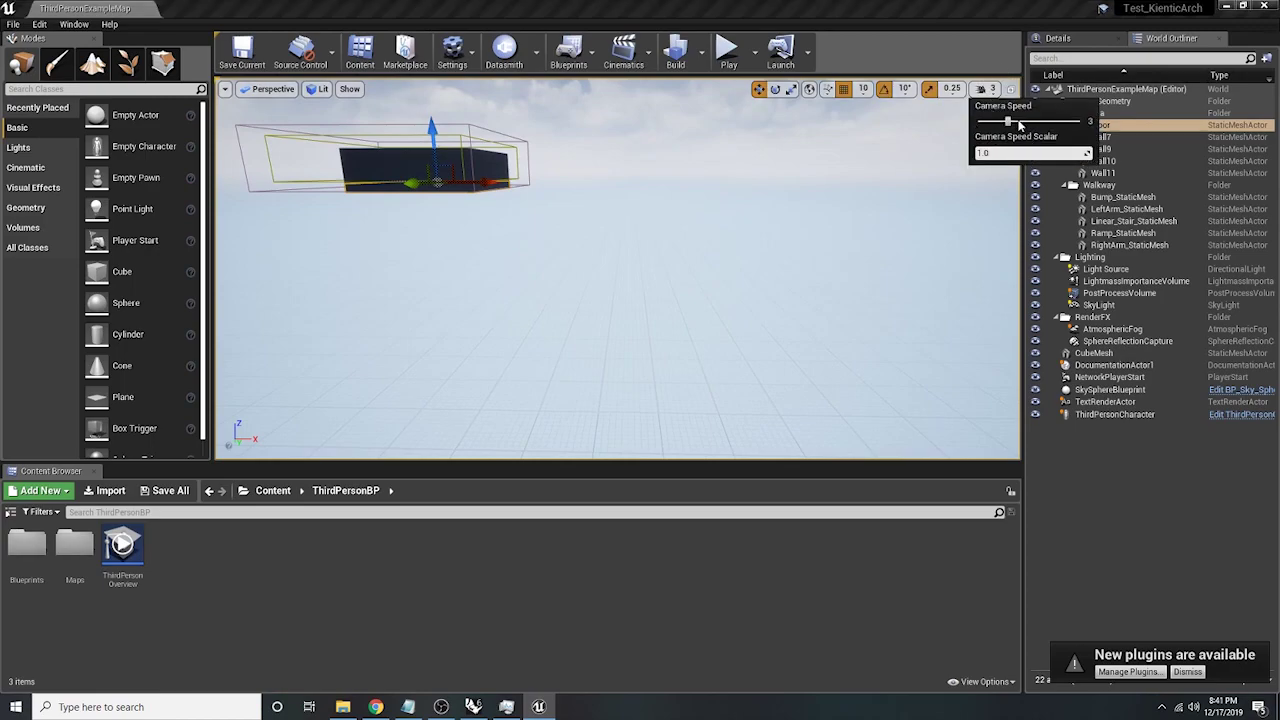
right_drag(554, 235, 554, 235)
key(w)
key(w)
key(w)
key(e)
- Delete the arena's floor and four walls, along with the right-arm mesh of the walkway
click(776, 272)
key(Delete)
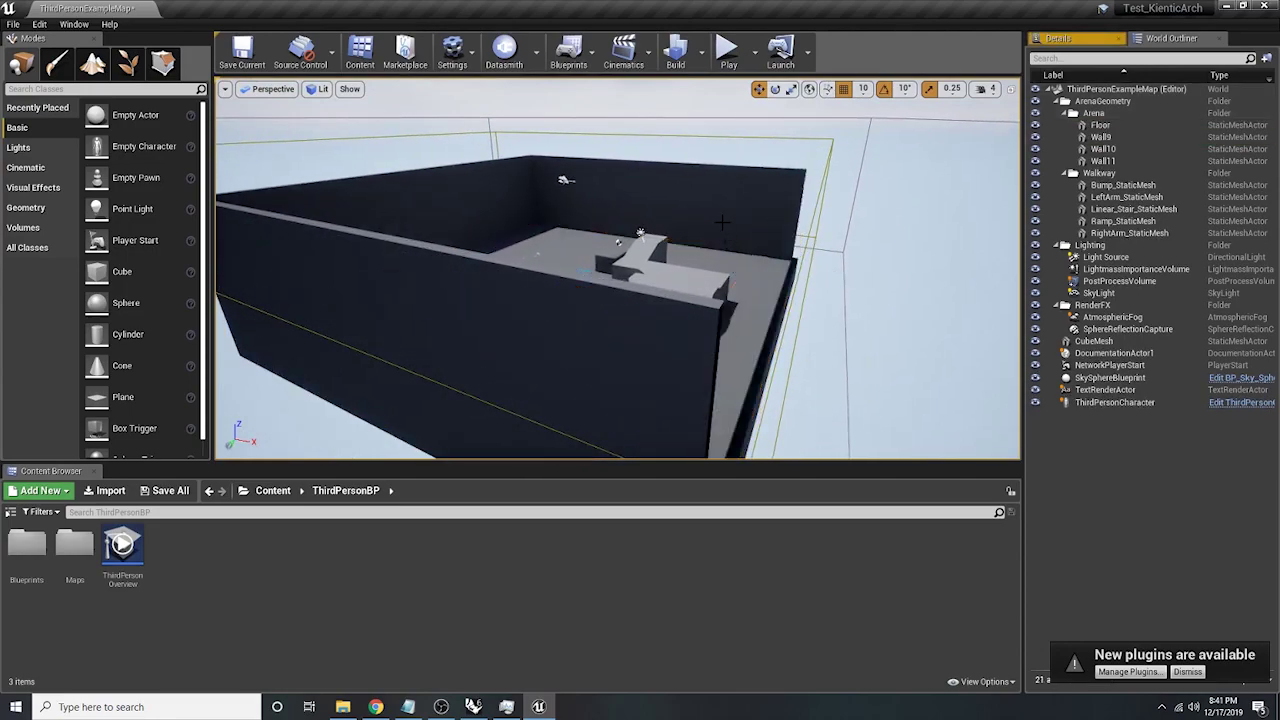
click(700, 200)
key(Delete)
click(744, 330)
key(Delete)
click(605, 346)
key(Delete)
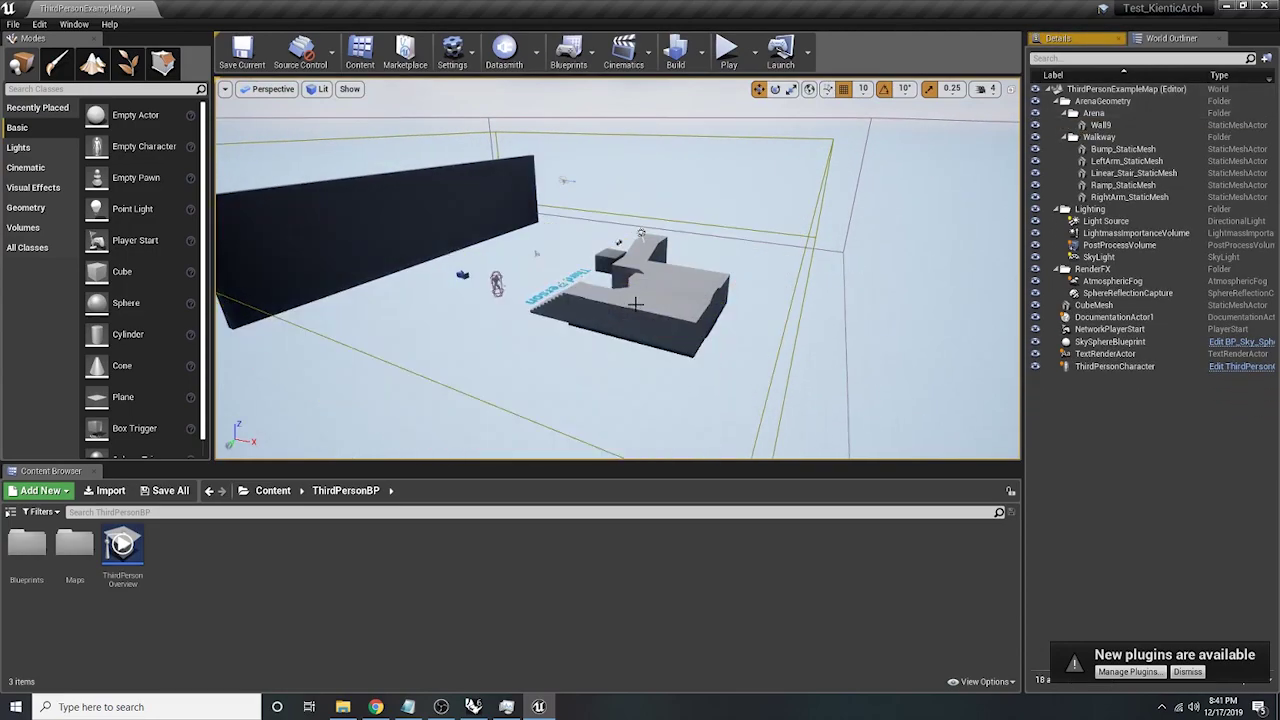
click(635, 307)
key(Delete)
click(376, 212)
key(Delete)
- Delete the remaining walkway meshes (bump, left arm, linear stair and ramp) and the CubeMesh from the level
scroll(640, 300, up, 2)
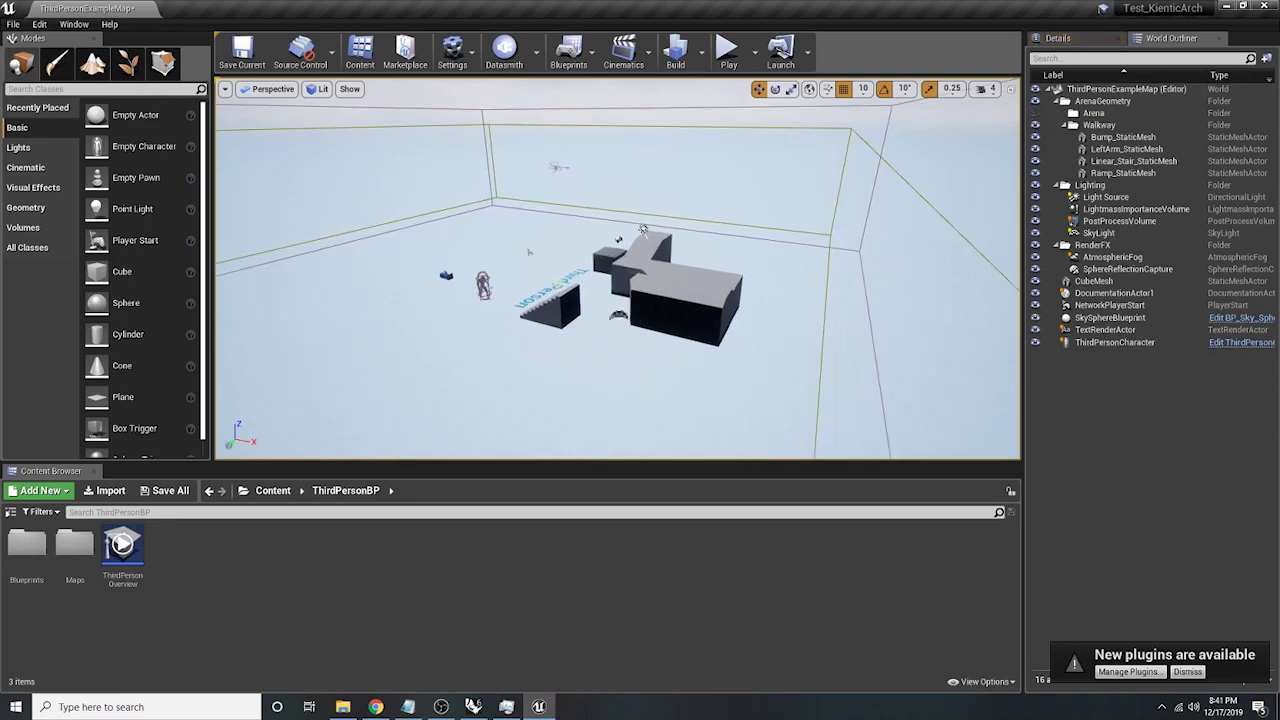
click(676, 307)
key(Delete)
click(676, 284)
key(Delete)
click(637, 253)
key(Delete)
click(624, 256)
key(Delete)
click(565, 316)
key(Delete)
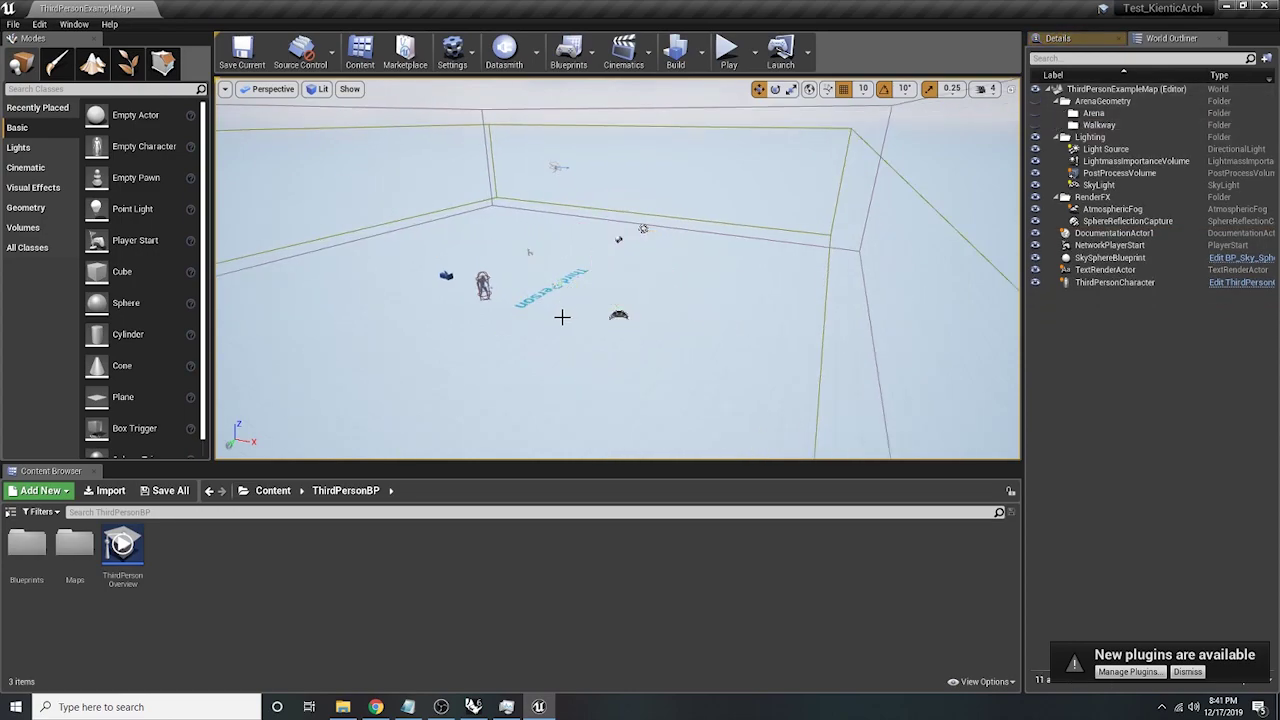
- Delete the ArenaGeometry folder from the World Outliner
right_drag(643, 345, 534, 302)
key(s)
right_drag(679, 337, 686, 336)
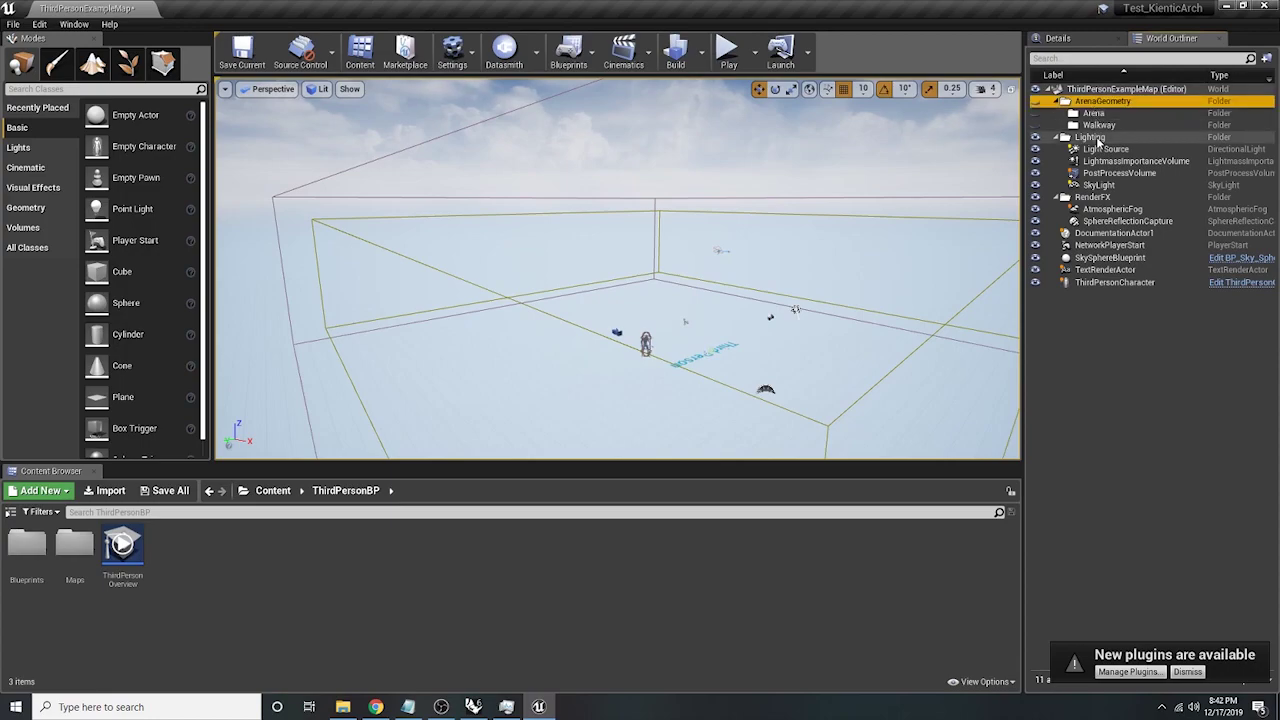
key(Delete)
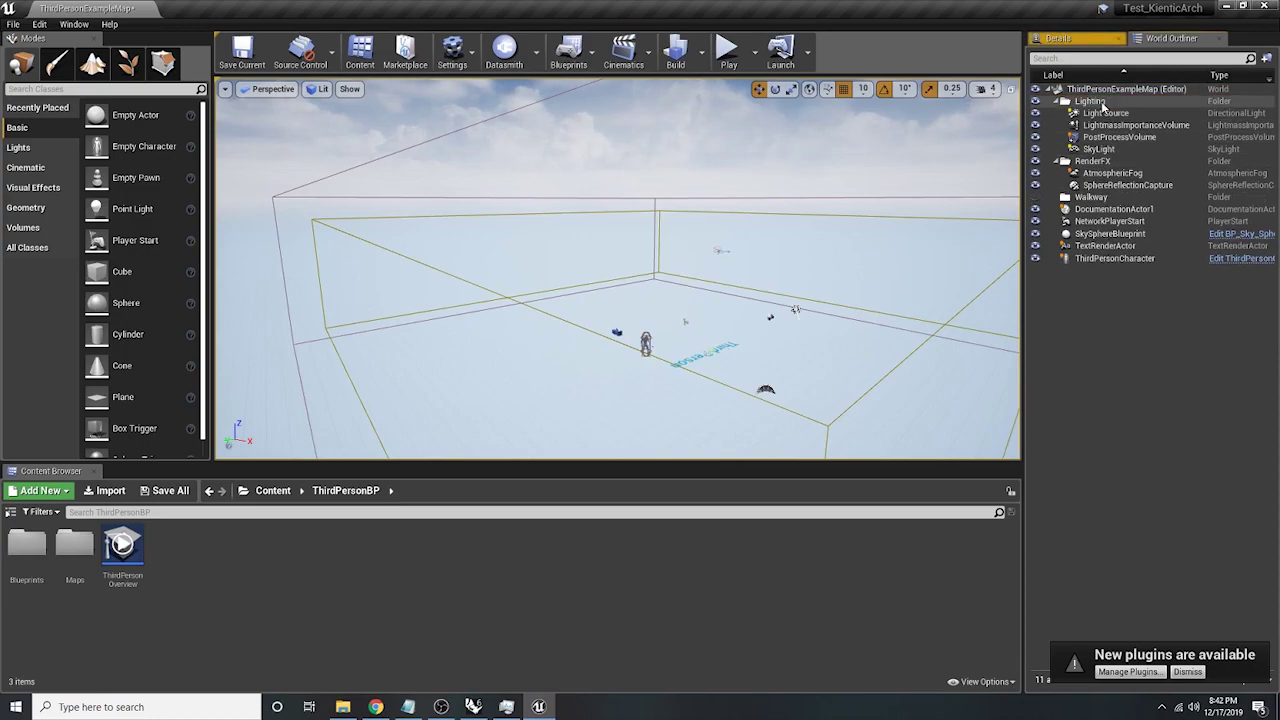
- Collapse the RenderFX and Lighting folders in the World Outliner
click(1057, 161)
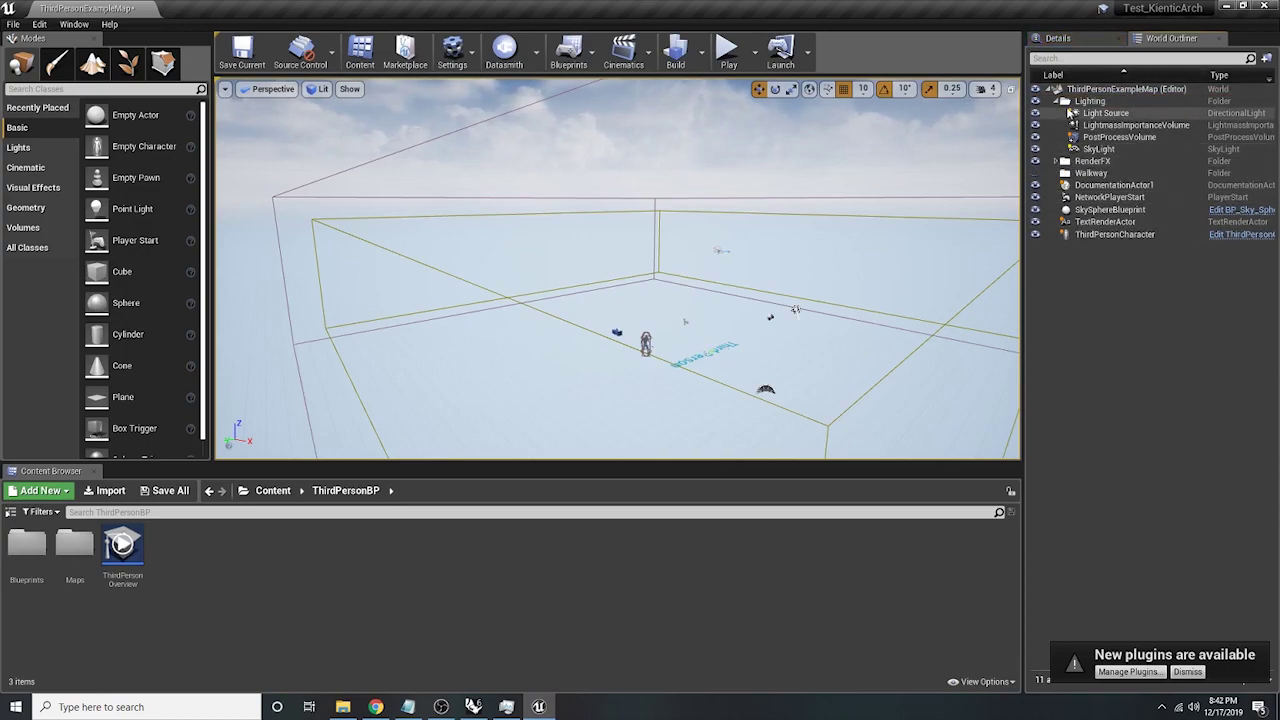
click(1057, 101)
click(1035, 125)
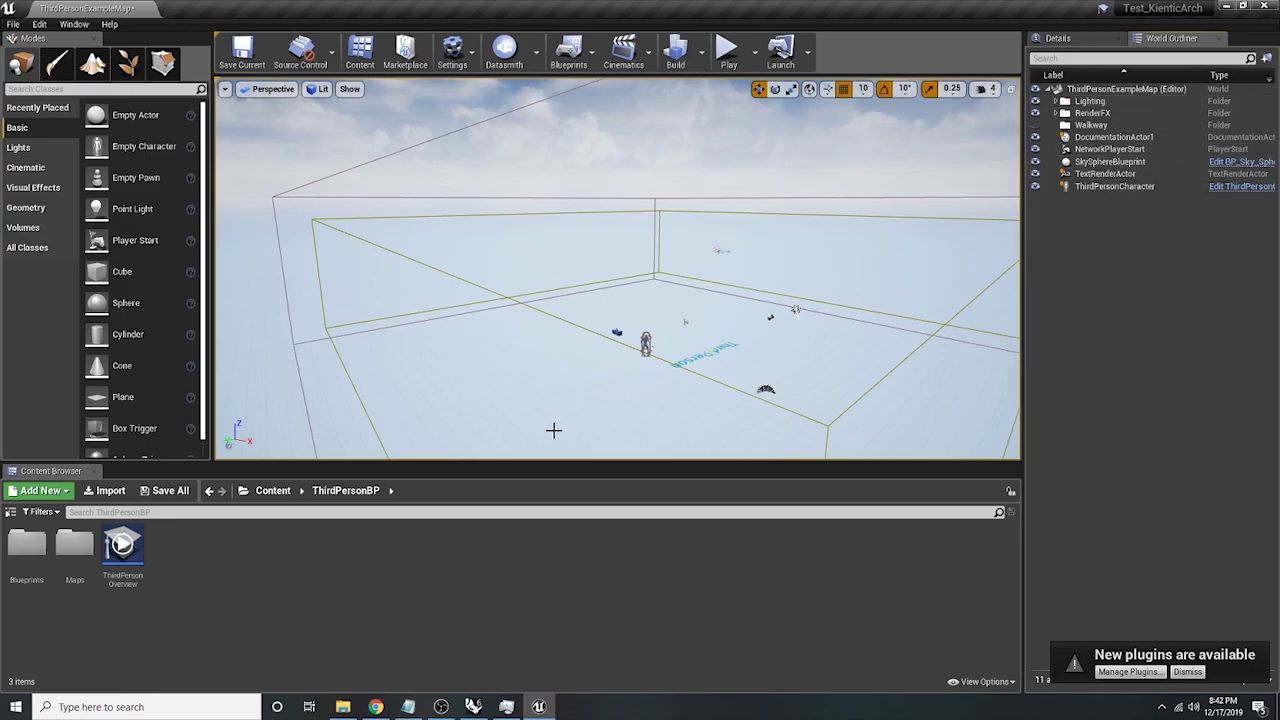
- Select the LightmassImportanceVolume and inspect its bounds around the emptied level
right_drag(588, 396, 690, 382)
key(a)
right_drag(817, 258, 762, 258)
click(750, 228)
click(755, 236)
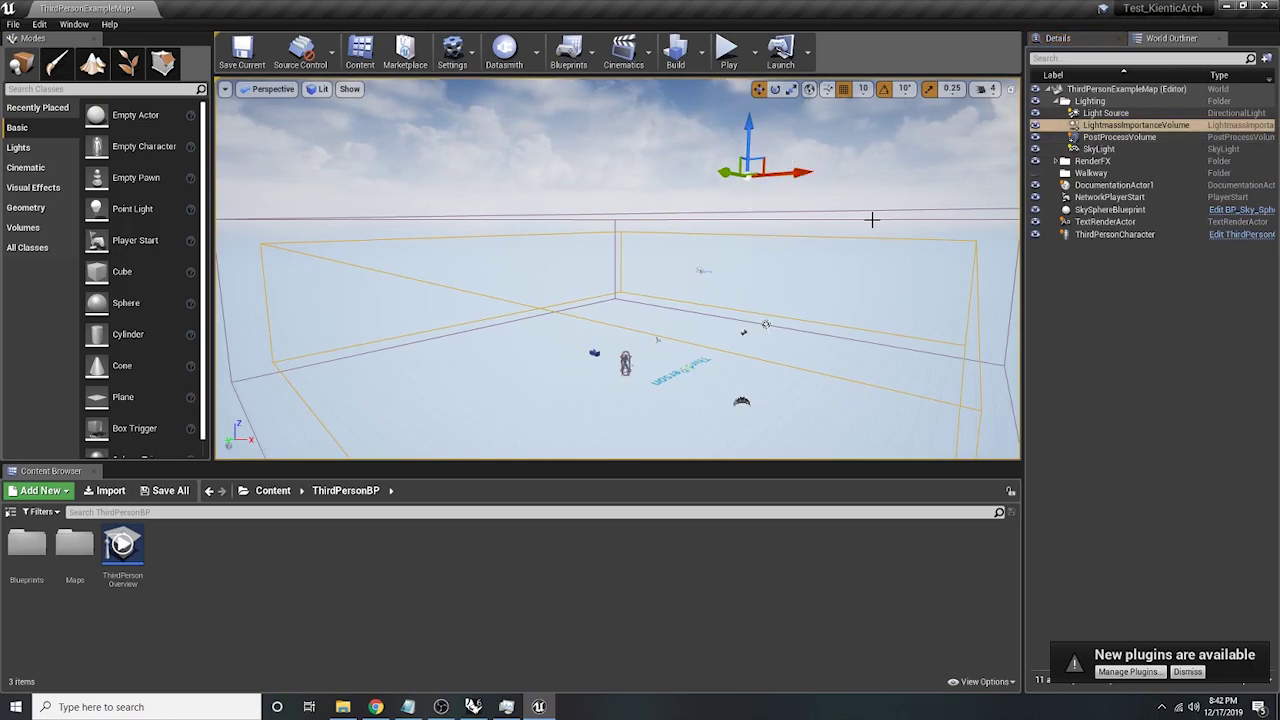
right_drag(501, 301, 543, 316)
right_drag(576, 268, 900, 340)
drag(645, 215, 675, 198)
- Look through the placeable actors in the Lights, Geometry, Visual Effects and Volumes categories
click(20, 148)
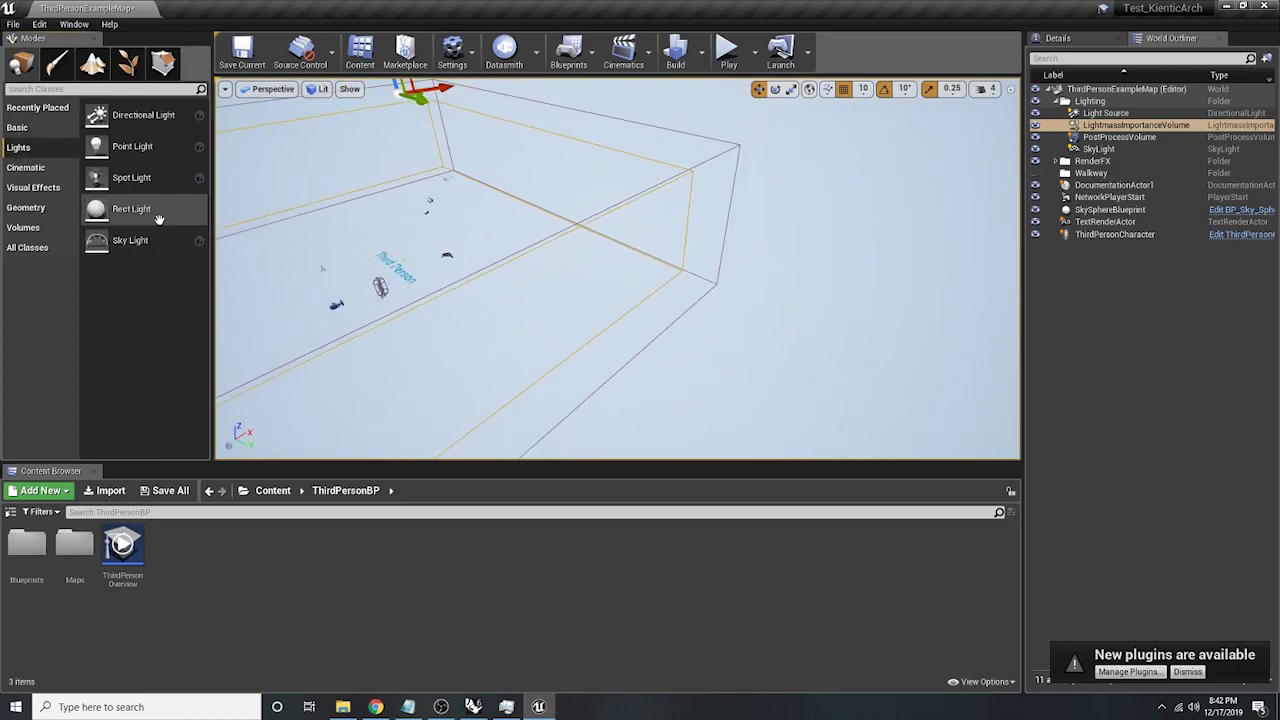
click(28, 207)
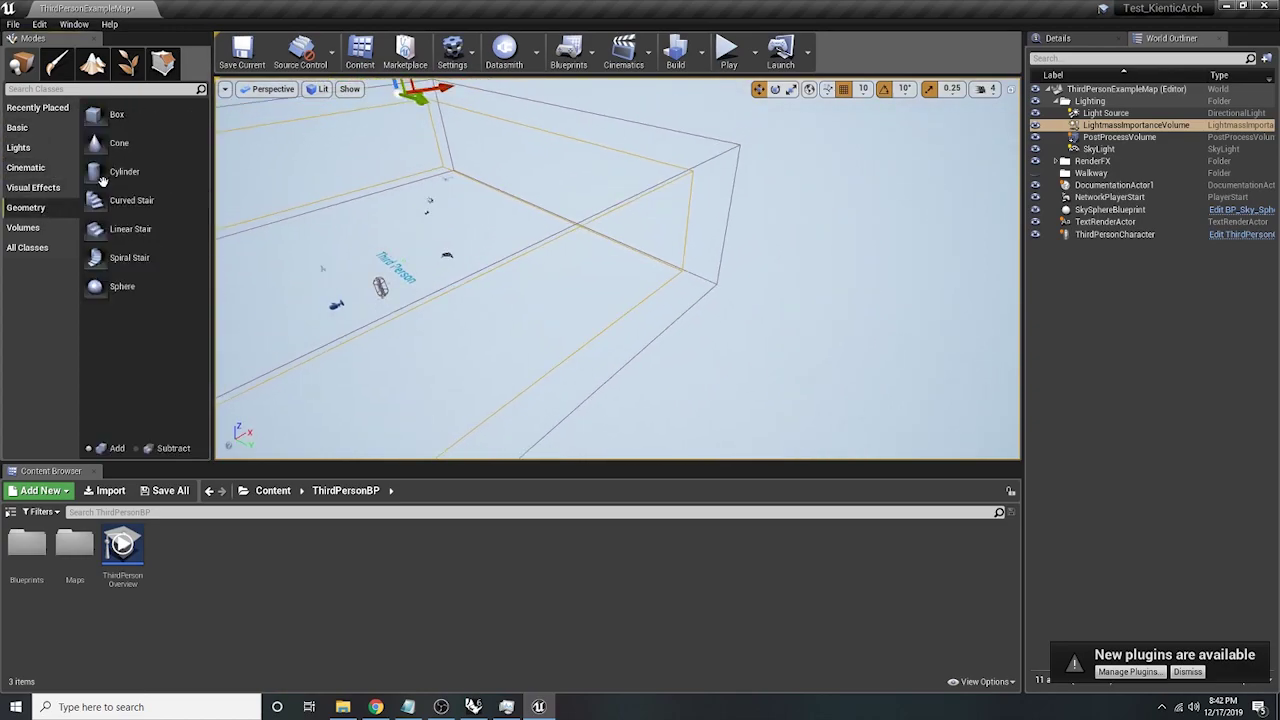
click(40, 188)
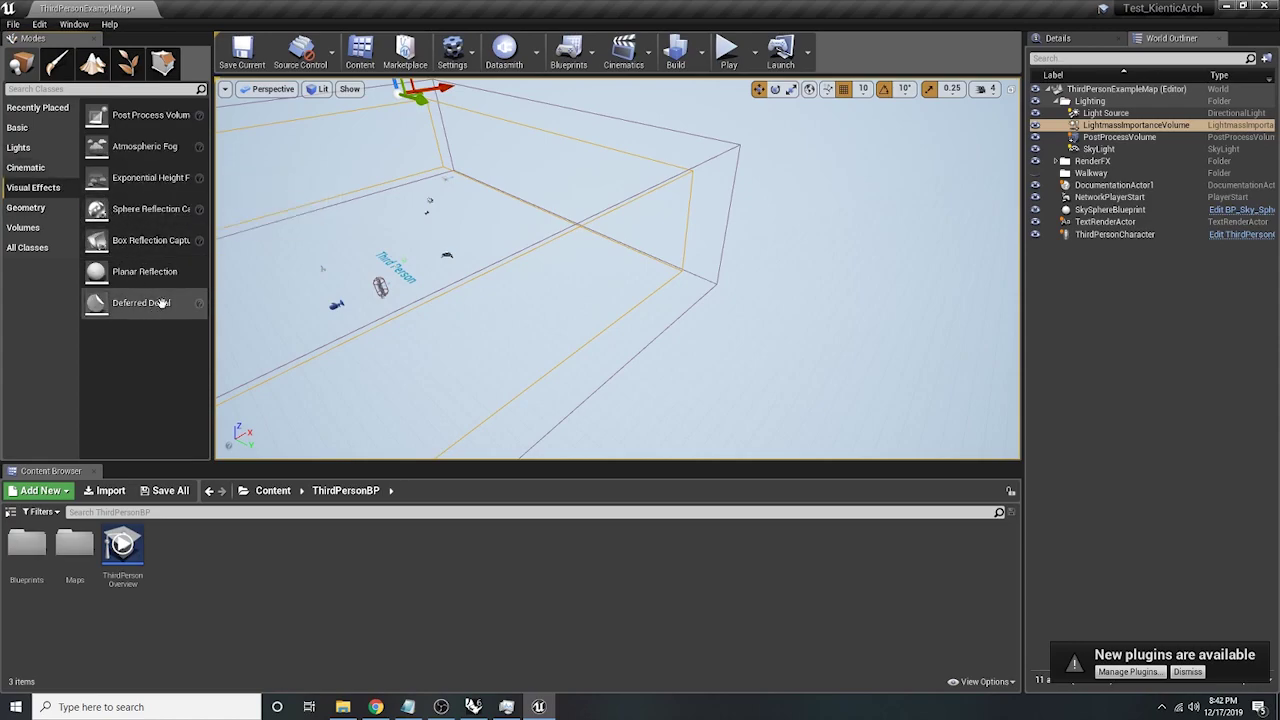
click(28, 228)
scroll(200, 140, down, 5)
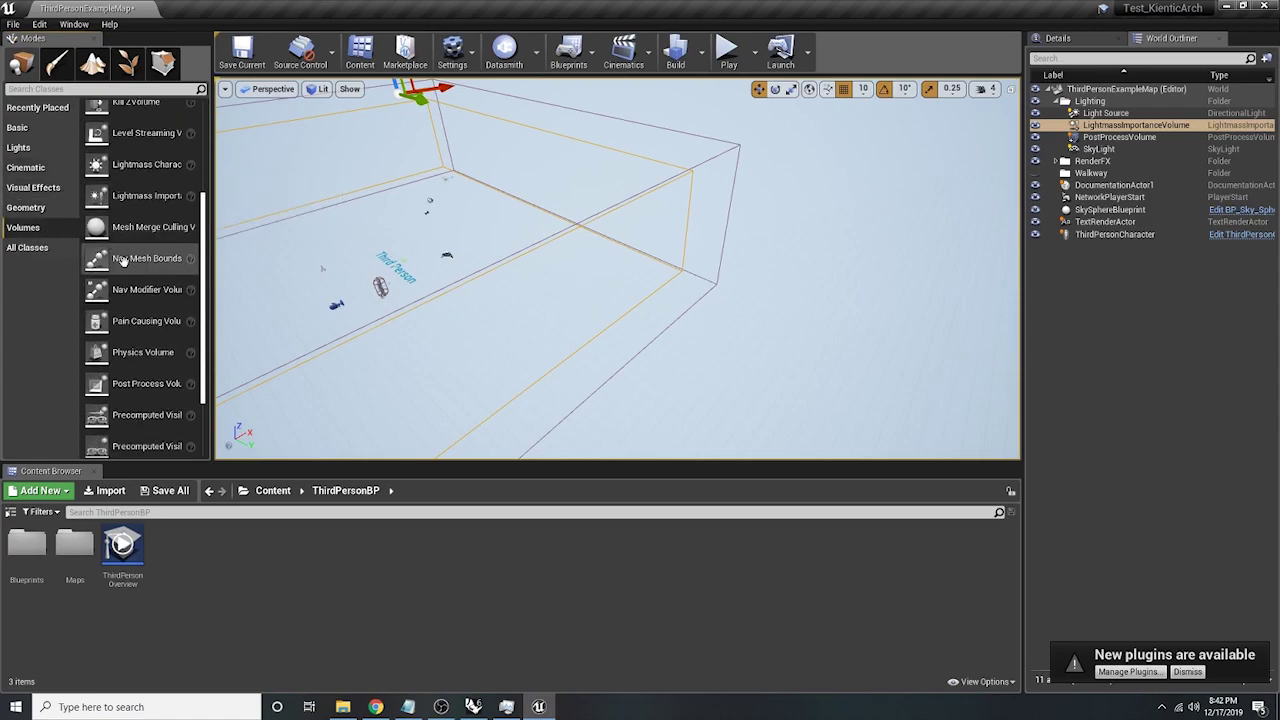
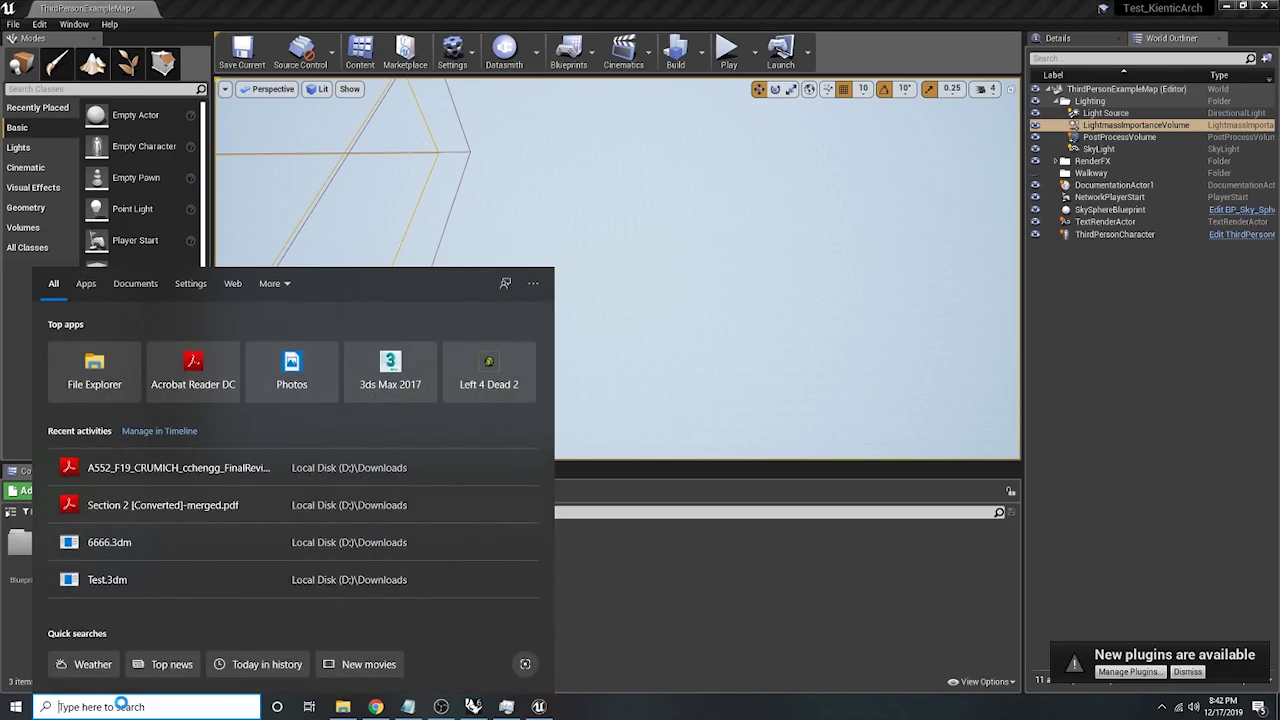
- Open the Epic Games Launcher, check the plugins installed for Unreal Engine 4.23.1, and return to the Unreal Editor
text(epic)
key(Return)
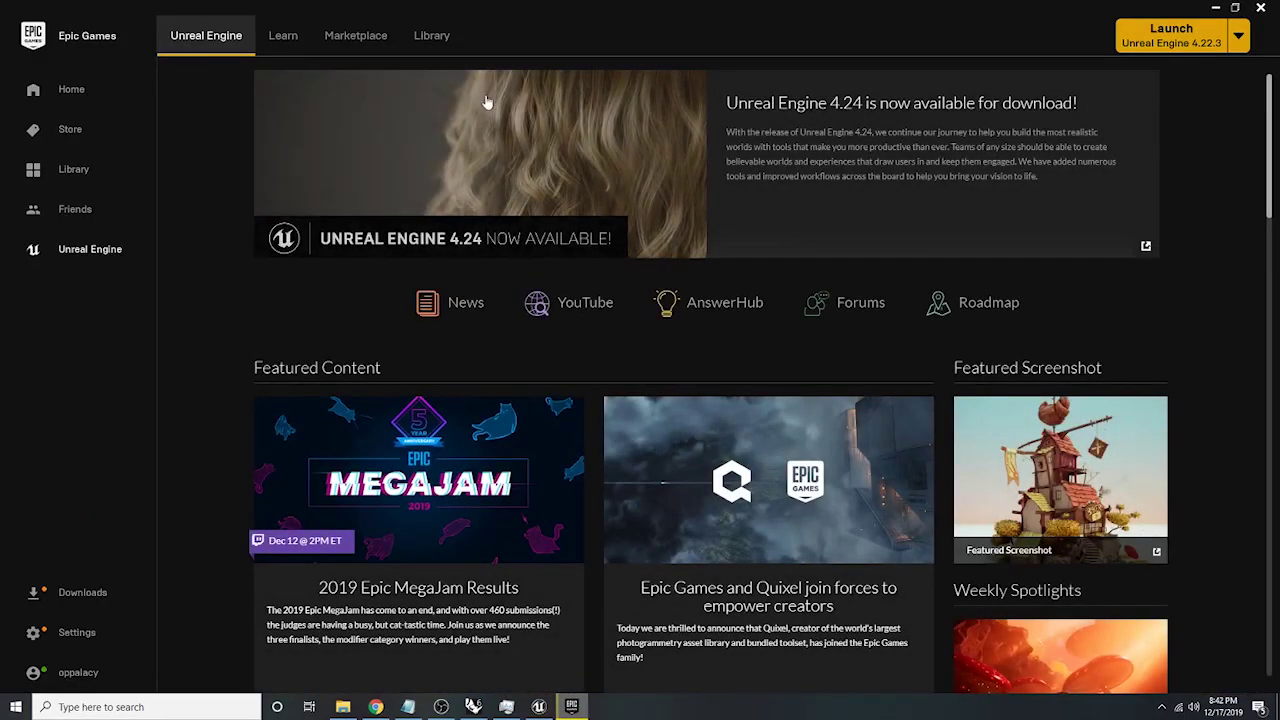
click(449, 48)
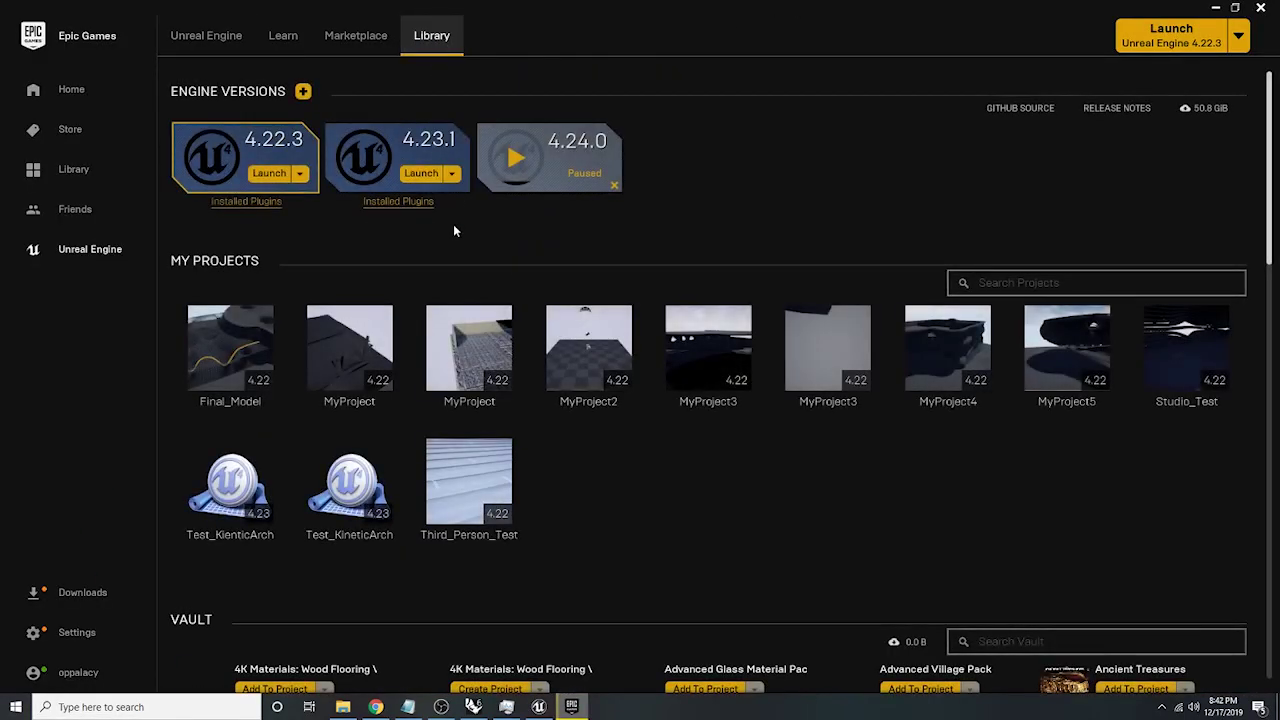
click(399, 202)
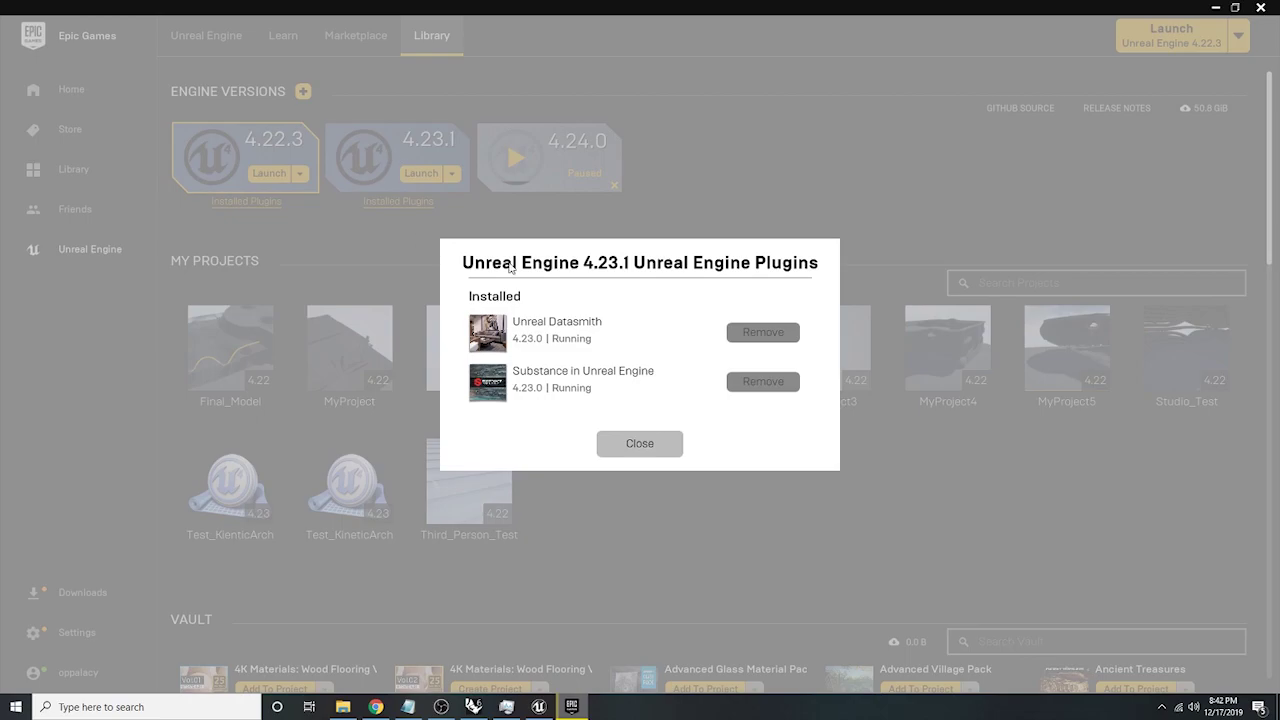
click(640, 444)
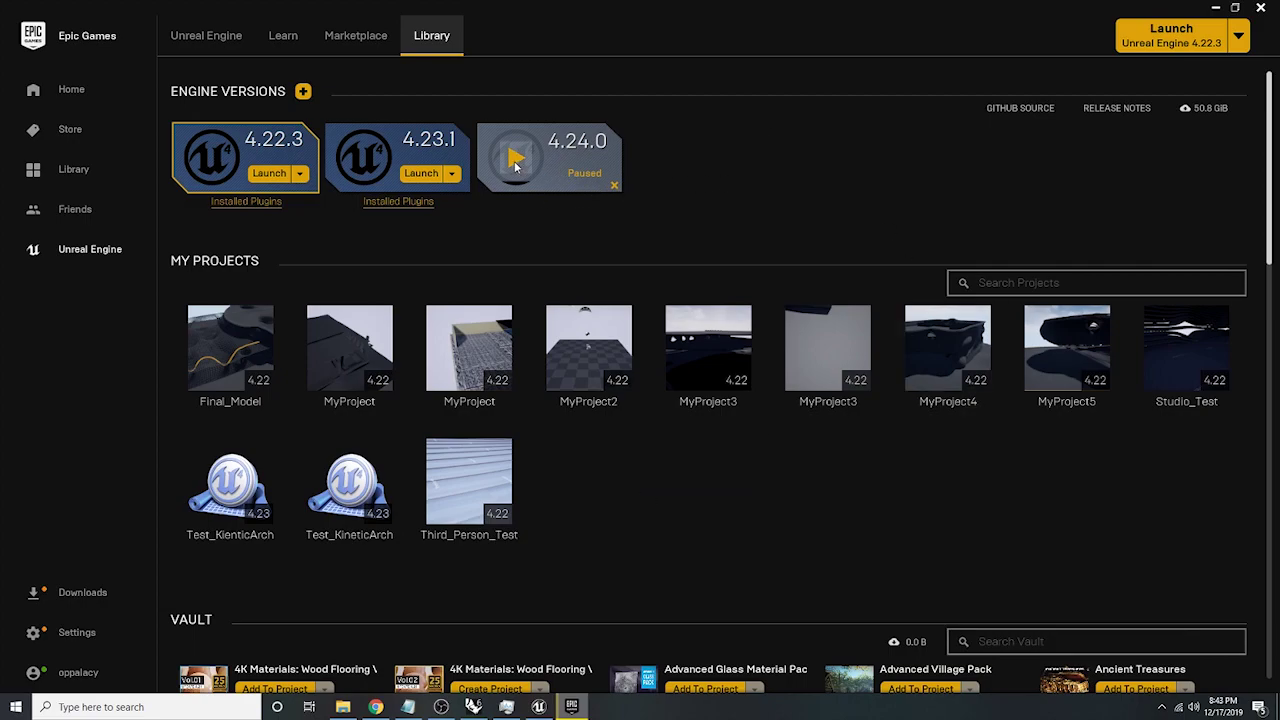
click(1216, 7)
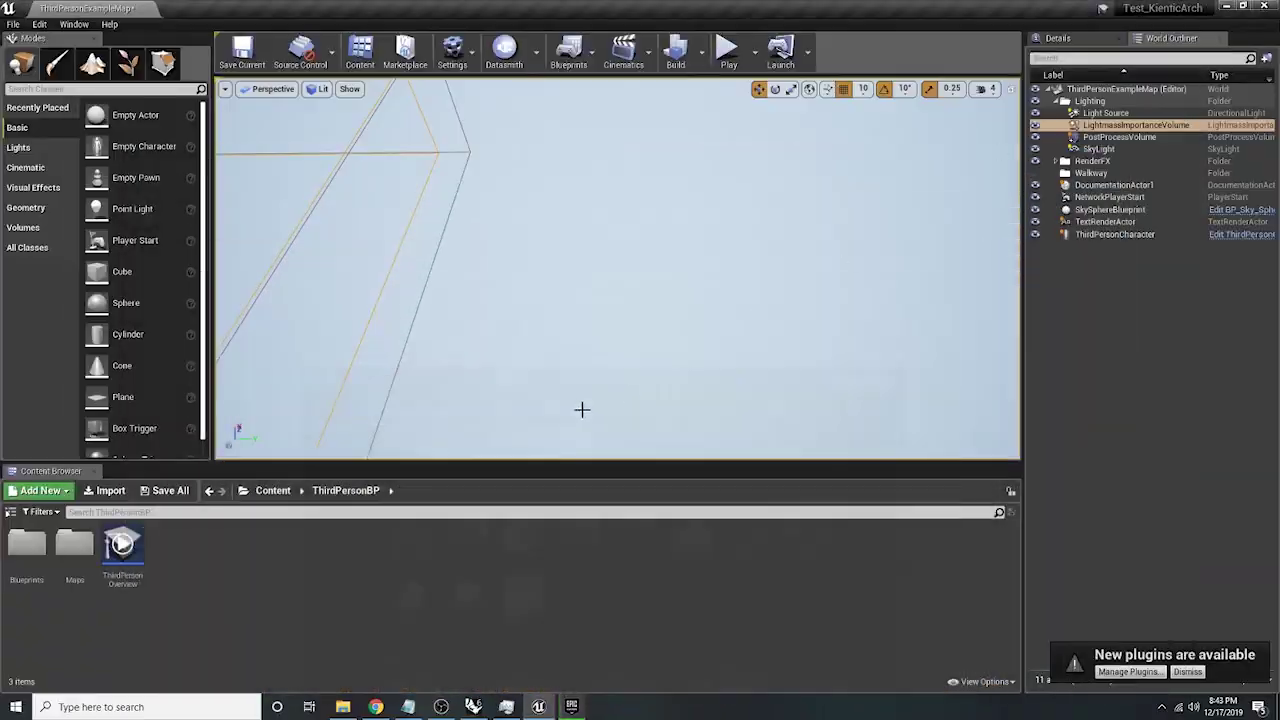
- Start a Datasmith import and open the Facade Sophia Rhino file from the Side Projects folder in My Drive
key(f)
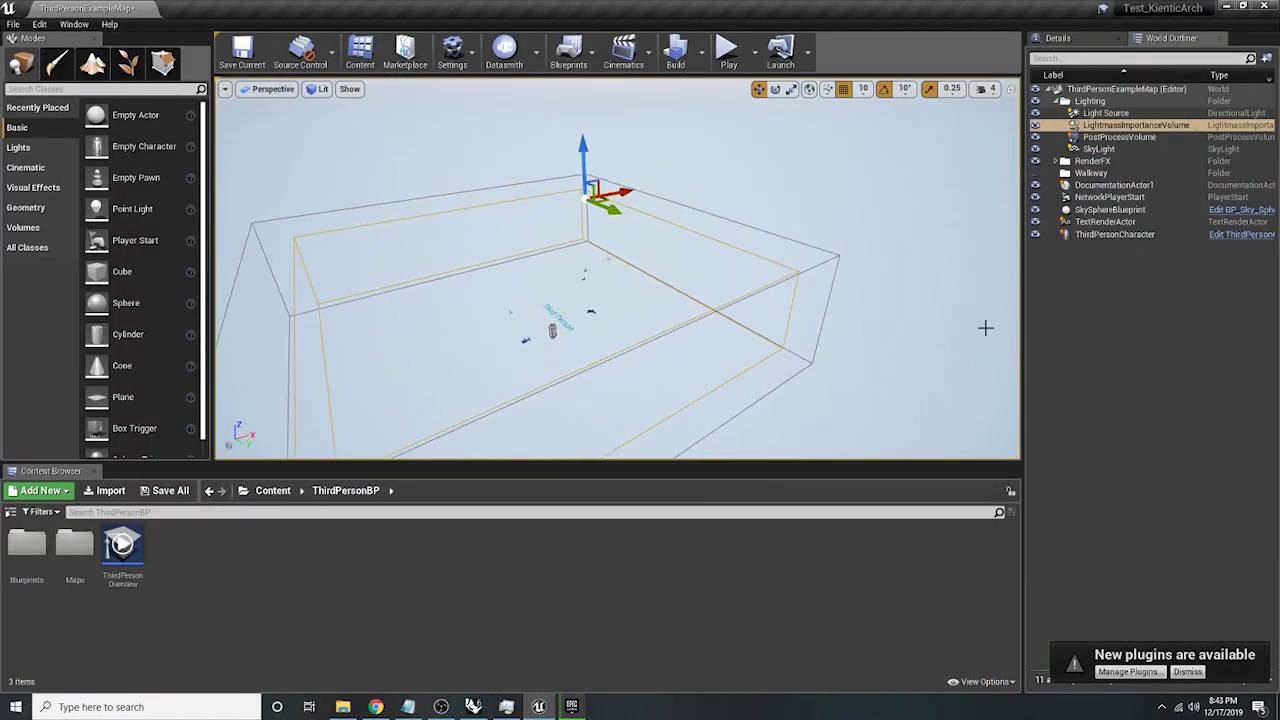
click(505, 50)
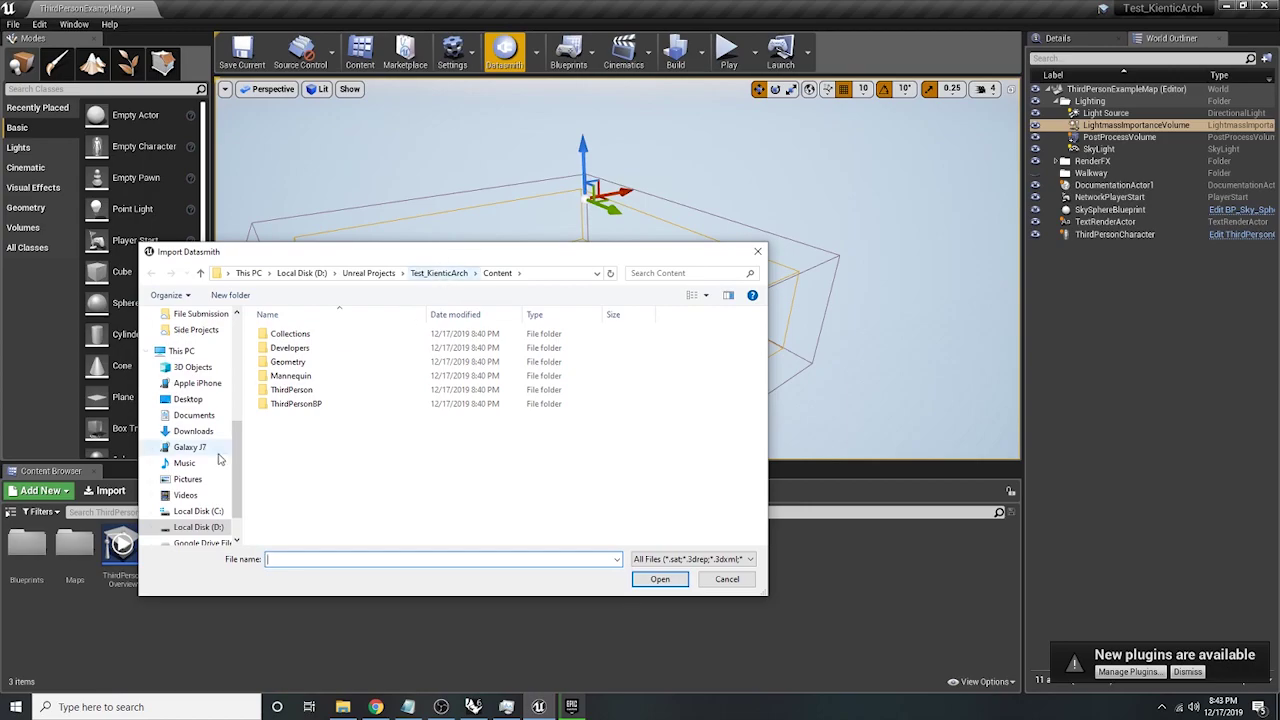
scroll(210, 462, down, 1)
click(218, 490)
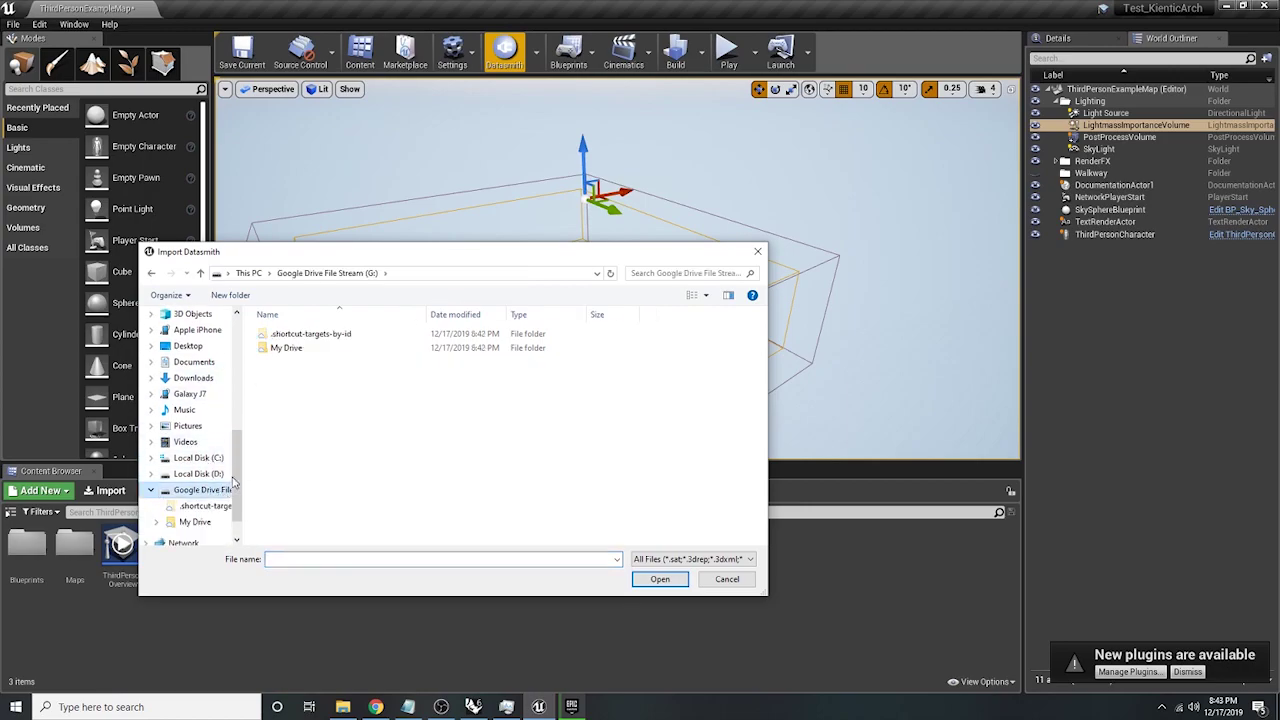
double_click(306, 350)
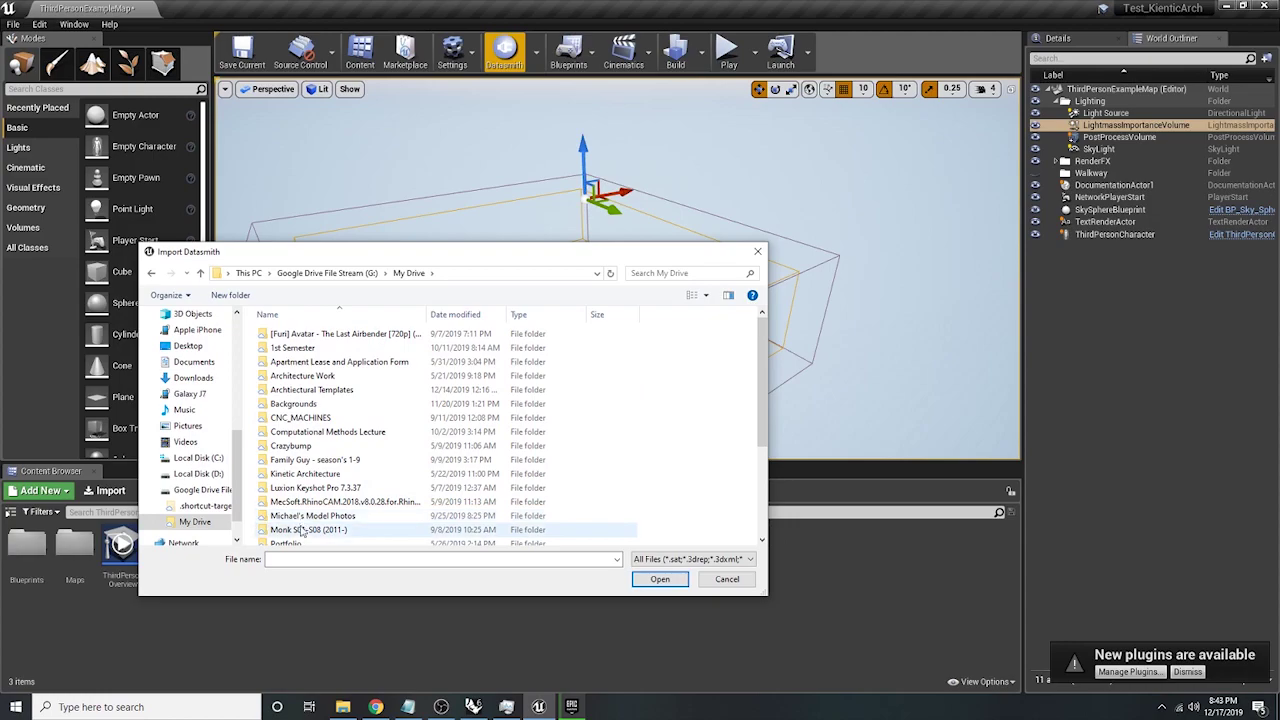
scroll(330, 410, down, 3)
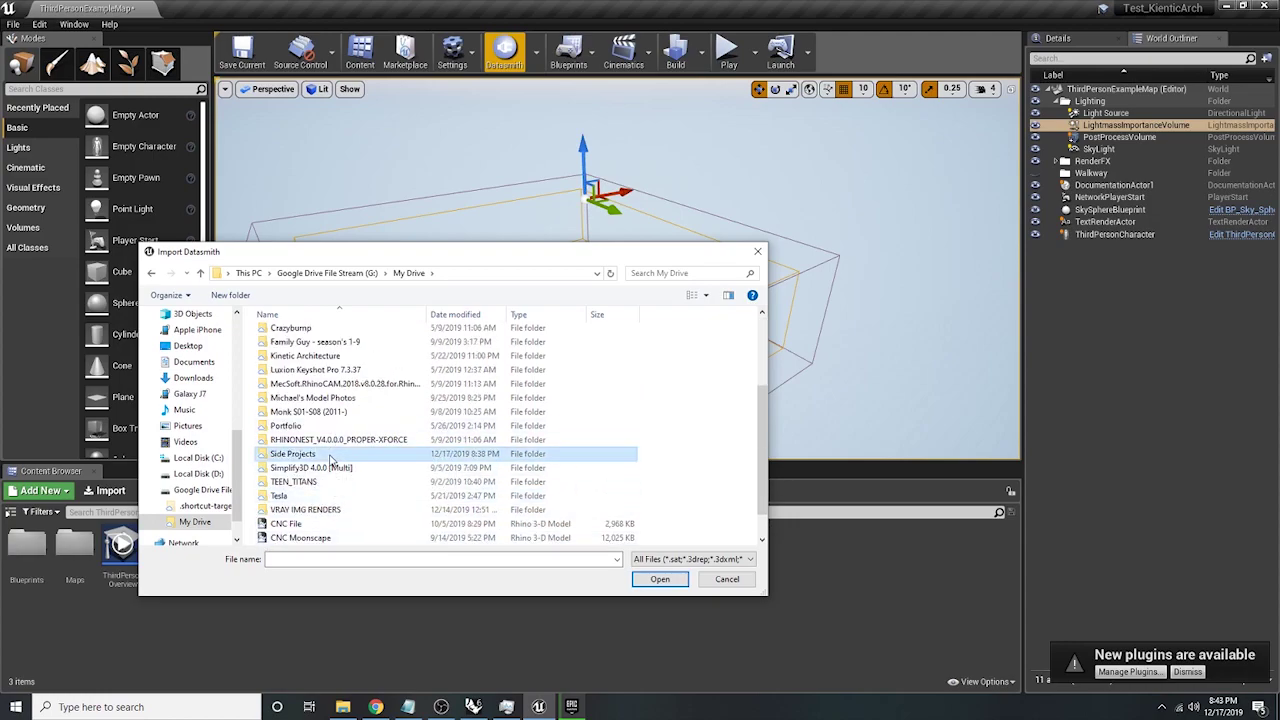
double_click(310, 453)
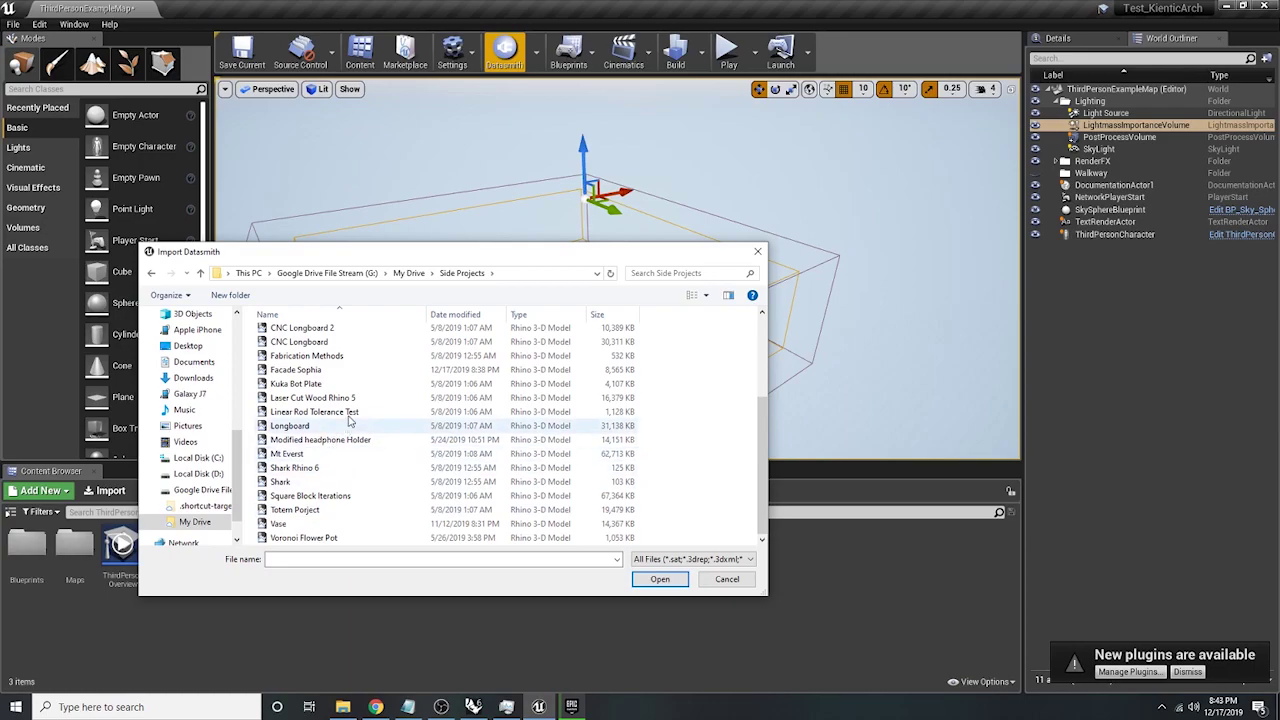
scroll(326, 459, up, 2)
click(660, 579)
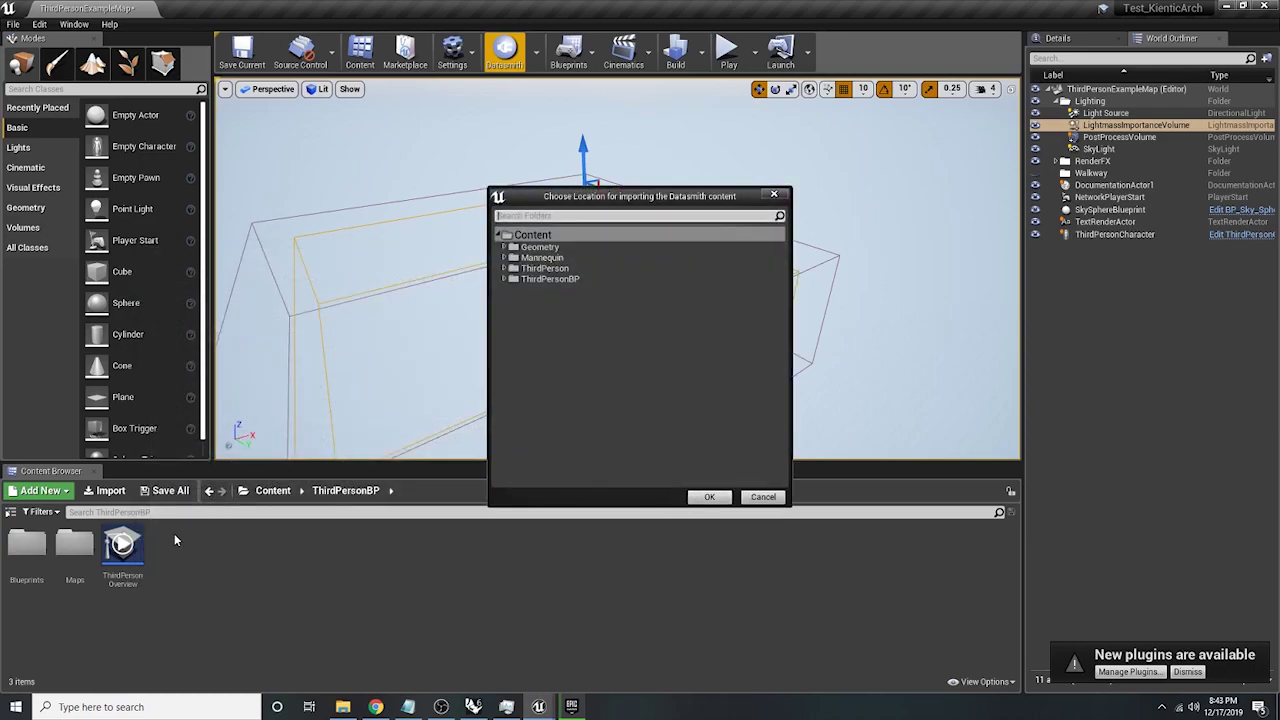
- Import the facade model into the Content folder with only Geometry enabled in the Datasmith import options
click(712, 497)
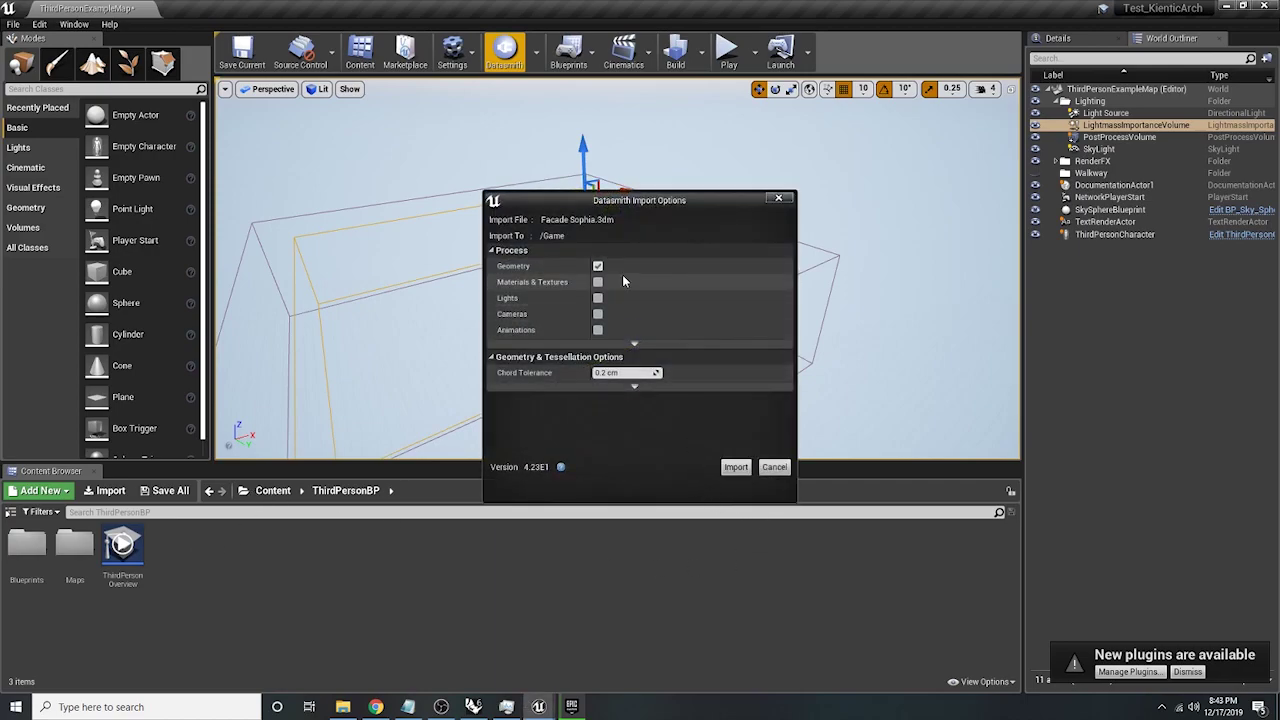
click(628, 388)
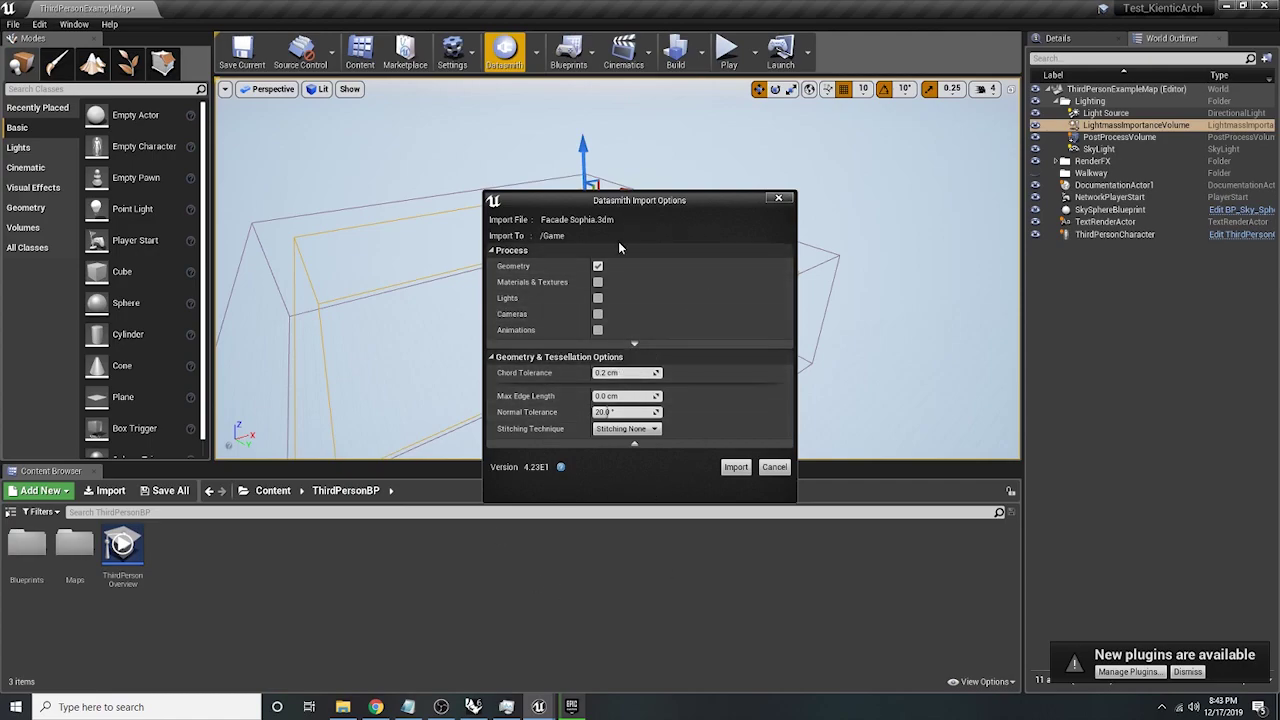
click(597, 282)
click(597, 298)
click(597, 314)
click(597, 330)
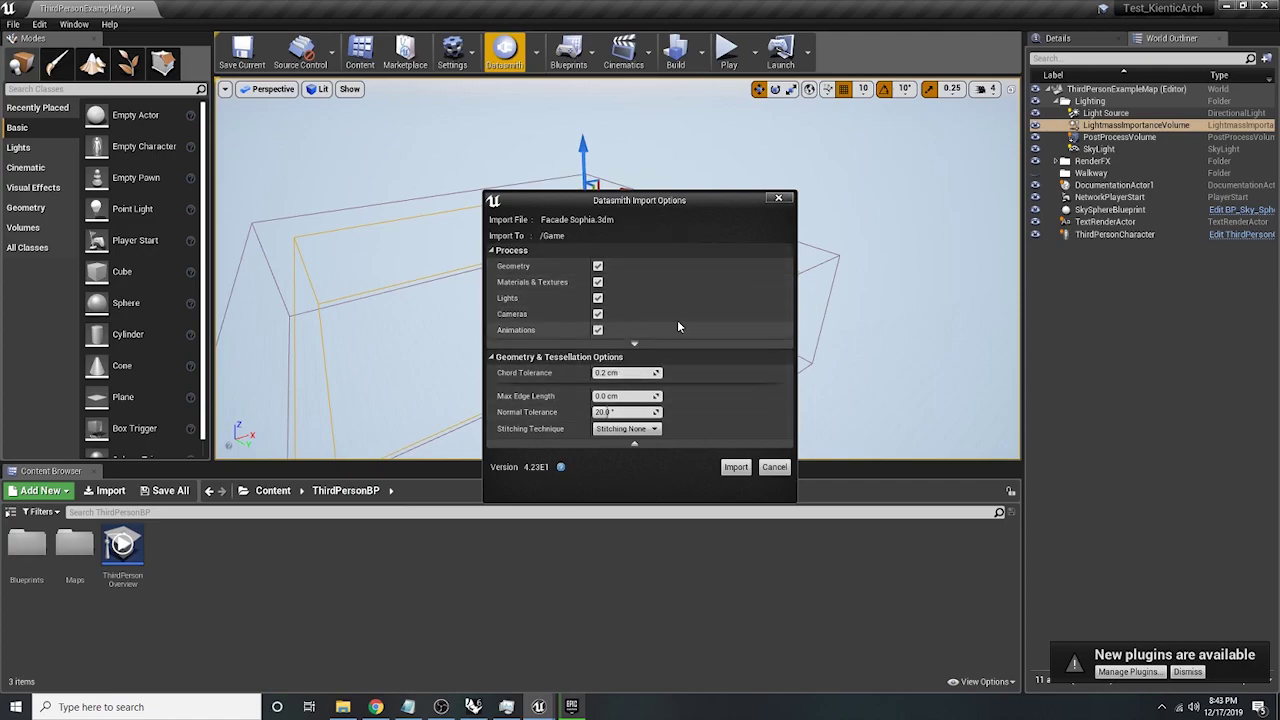
click(597, 314)
click(597, 330)
click(597, 298)
click(597, 282)
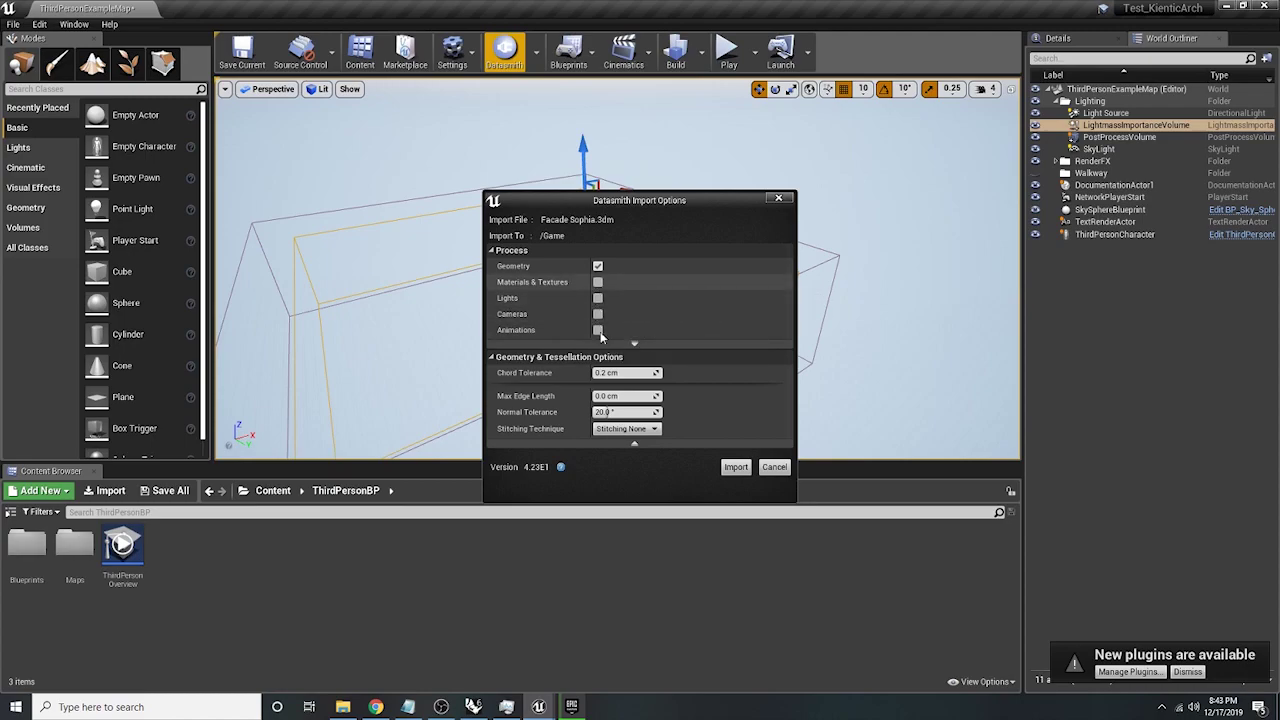
click(736, 470)
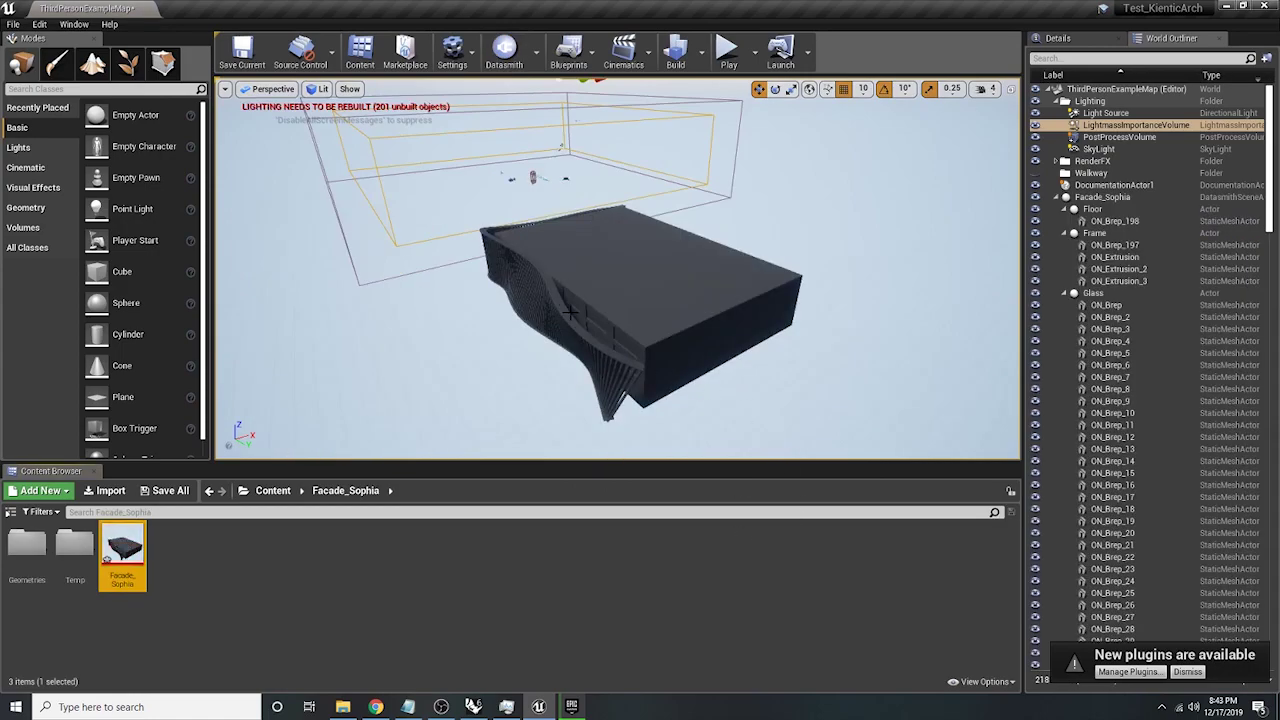
- Inspect the imported facade building from outside and inside in the perspective view
right_drag(530, 312, 760, 236)
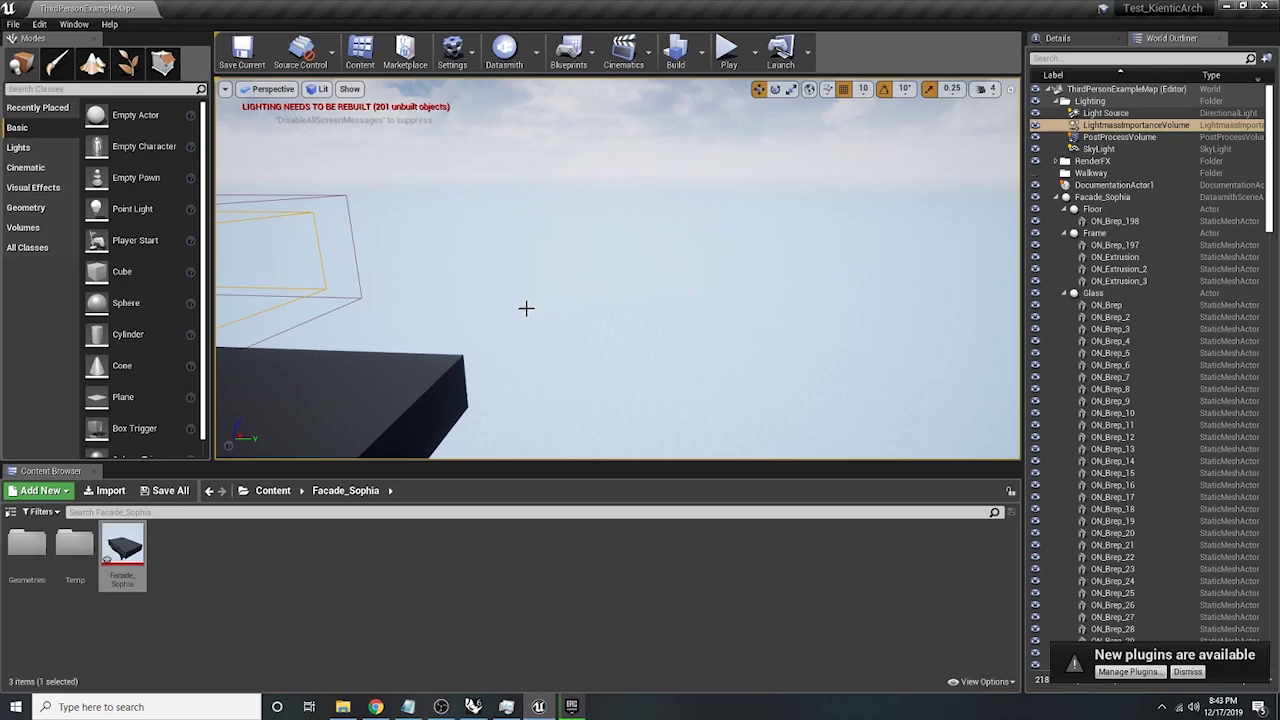
right_drag(351, 348, 240, 435)
right_drag(617, 268, 860, 235)
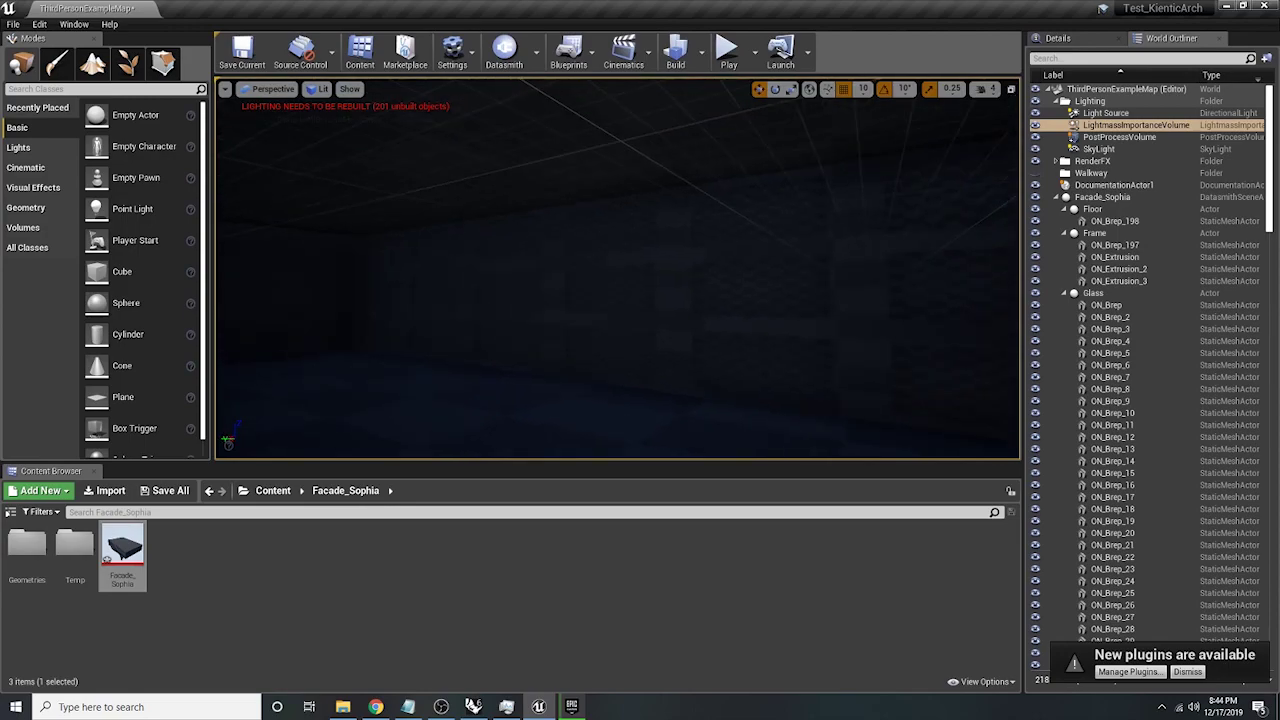
right_drag(414, 154, 400, 245)
right_drag(378, 190, 400, 236)
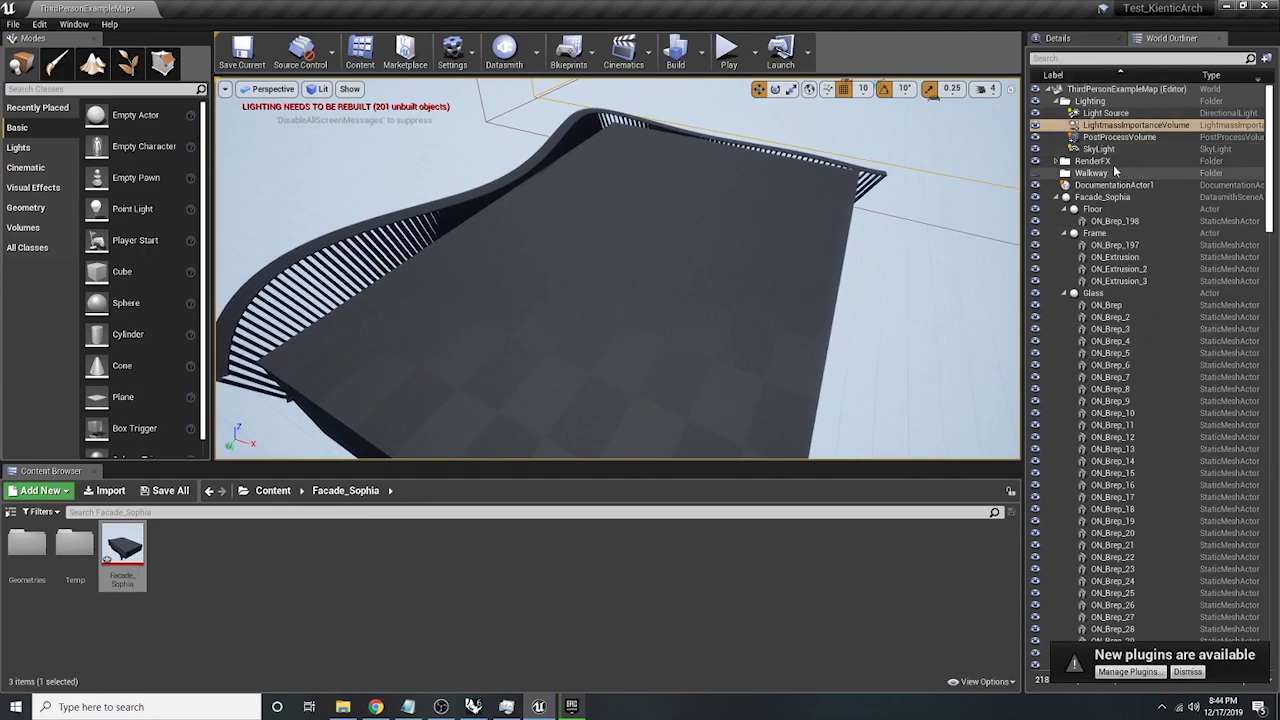
- Collapse the Floor, Frame, Glass, Steel_Bottom and Wood_Panel groups under Facade_Sophia in the World Outliner
click(1066, 38)
click(1171, 38)
click(1072, 294)
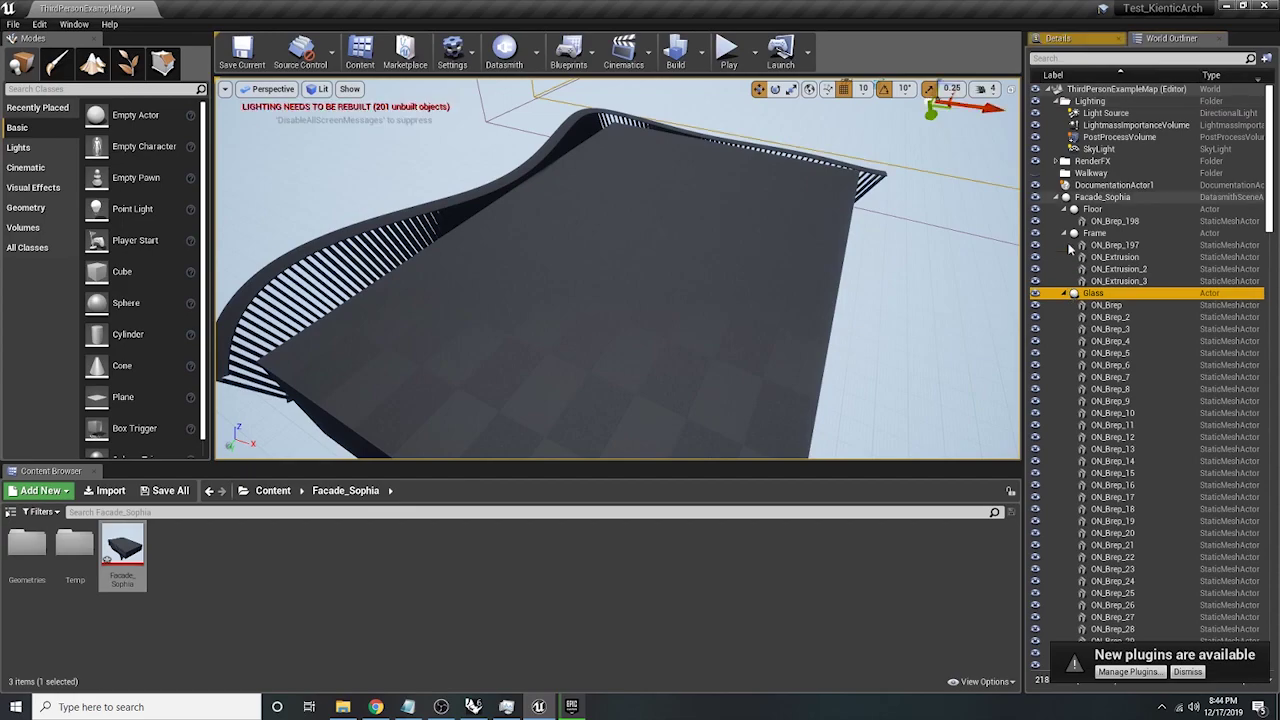
click(1065, 233)
click(1063, 209)
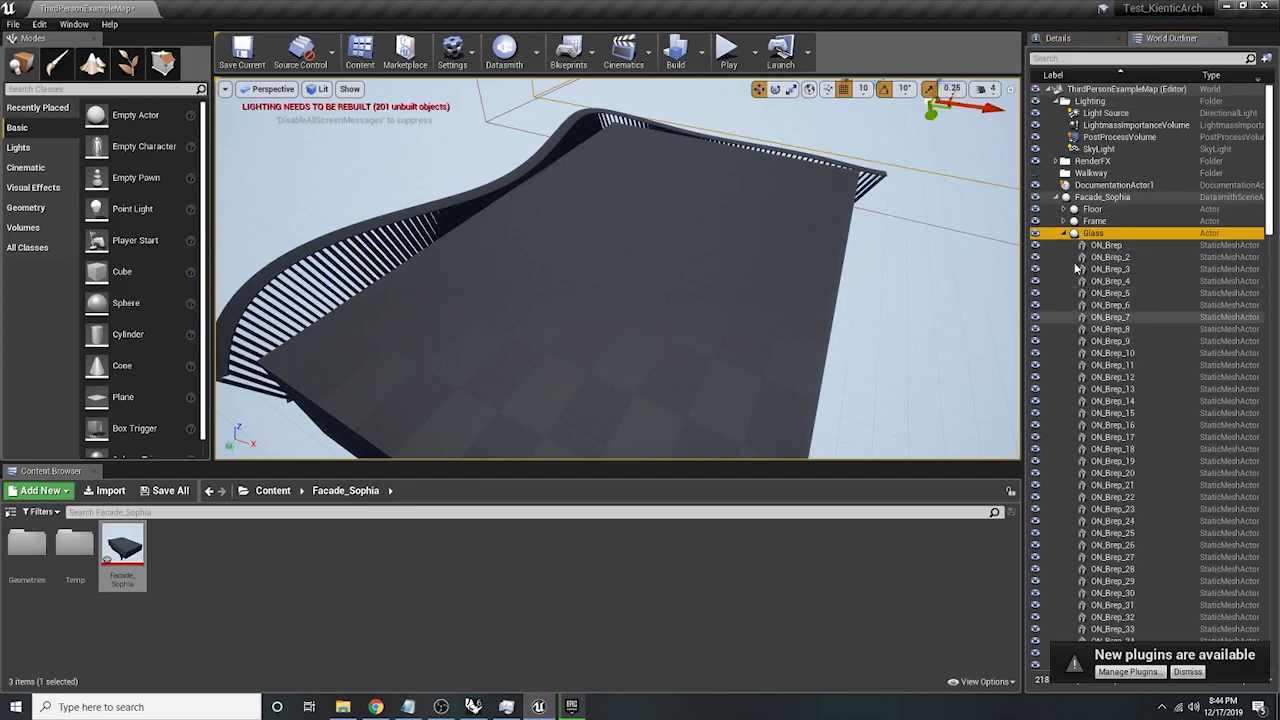
click(1064, 233)
click(1064, 245)
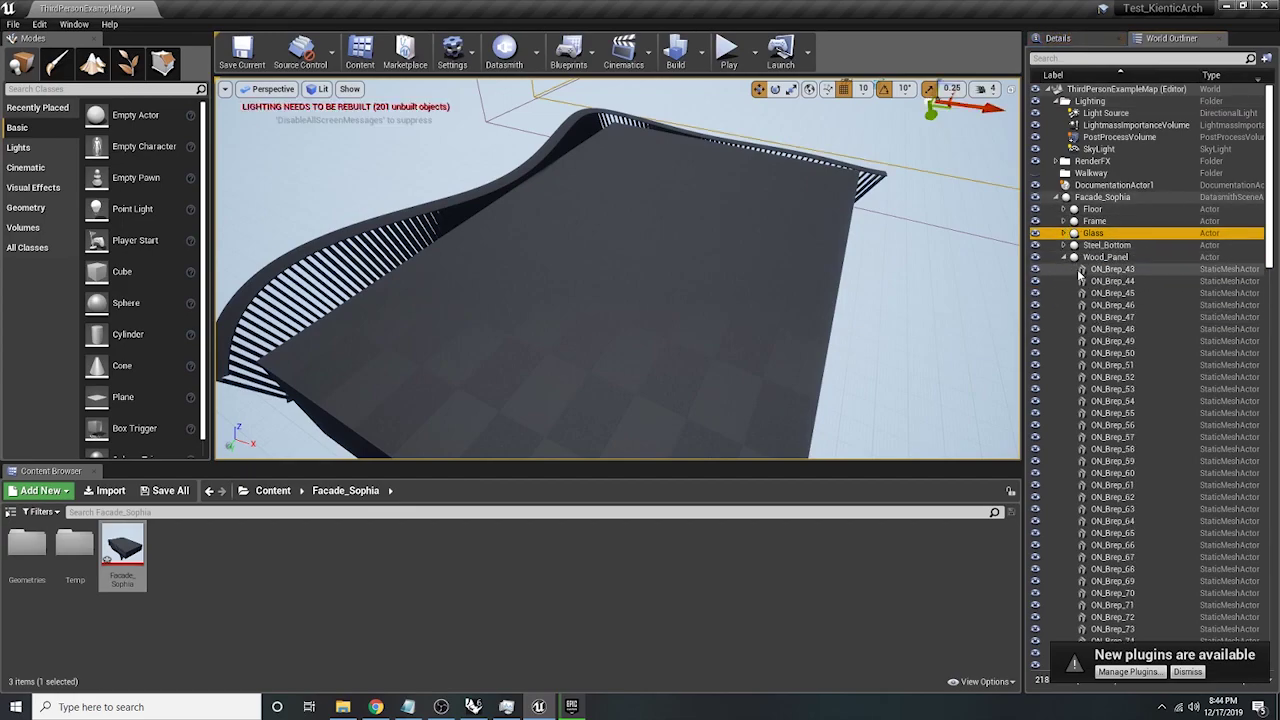
click(1060, 258)
click(1063, 257)
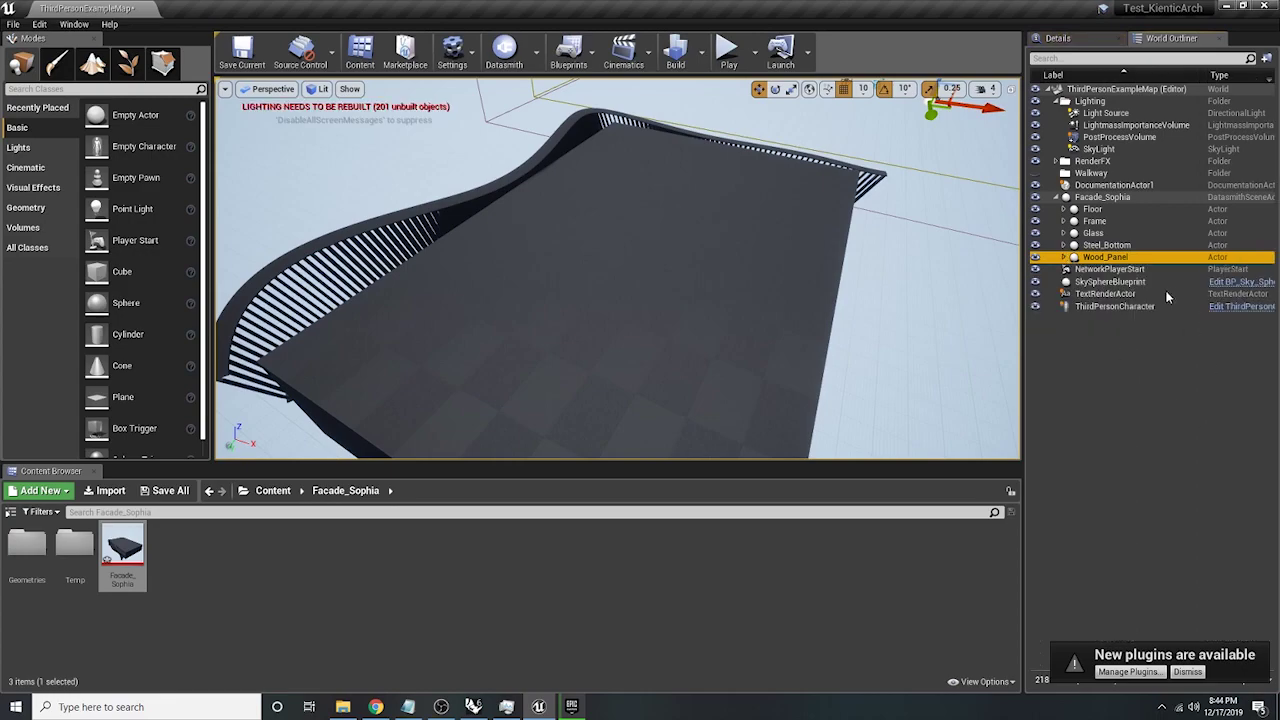
click(1124, 260)
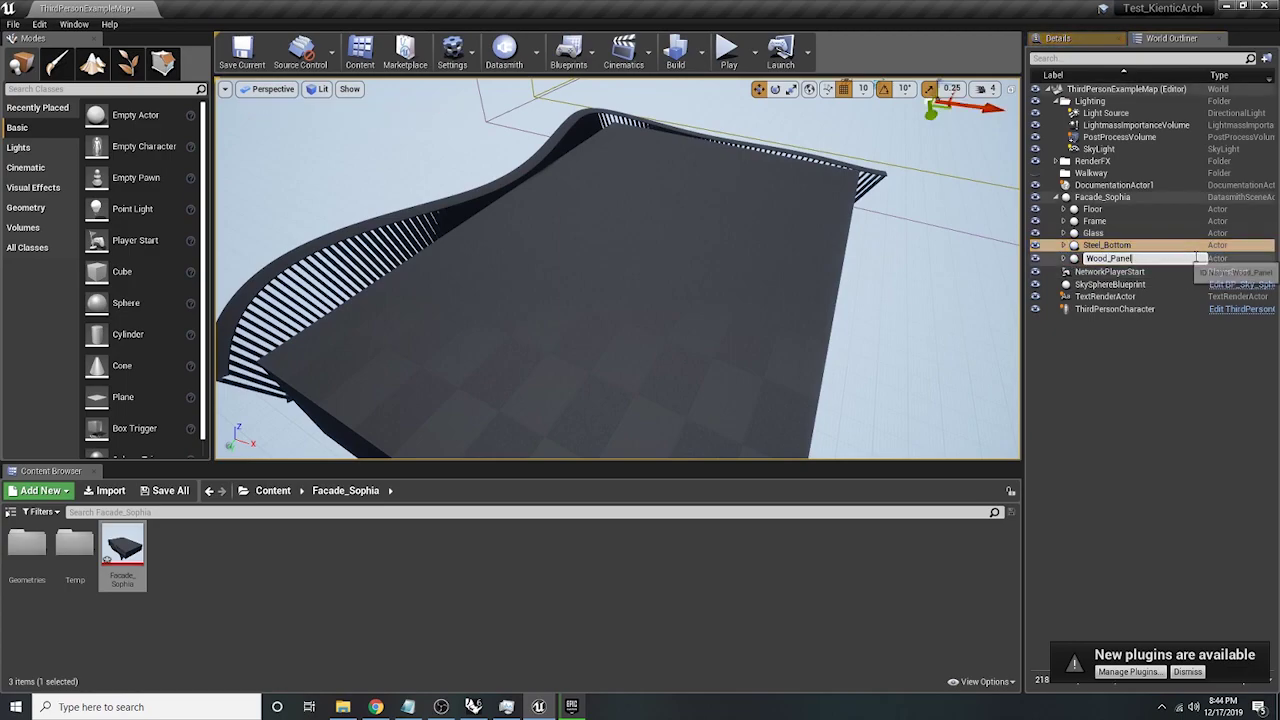
key(Up)
right_click(1176, 258)
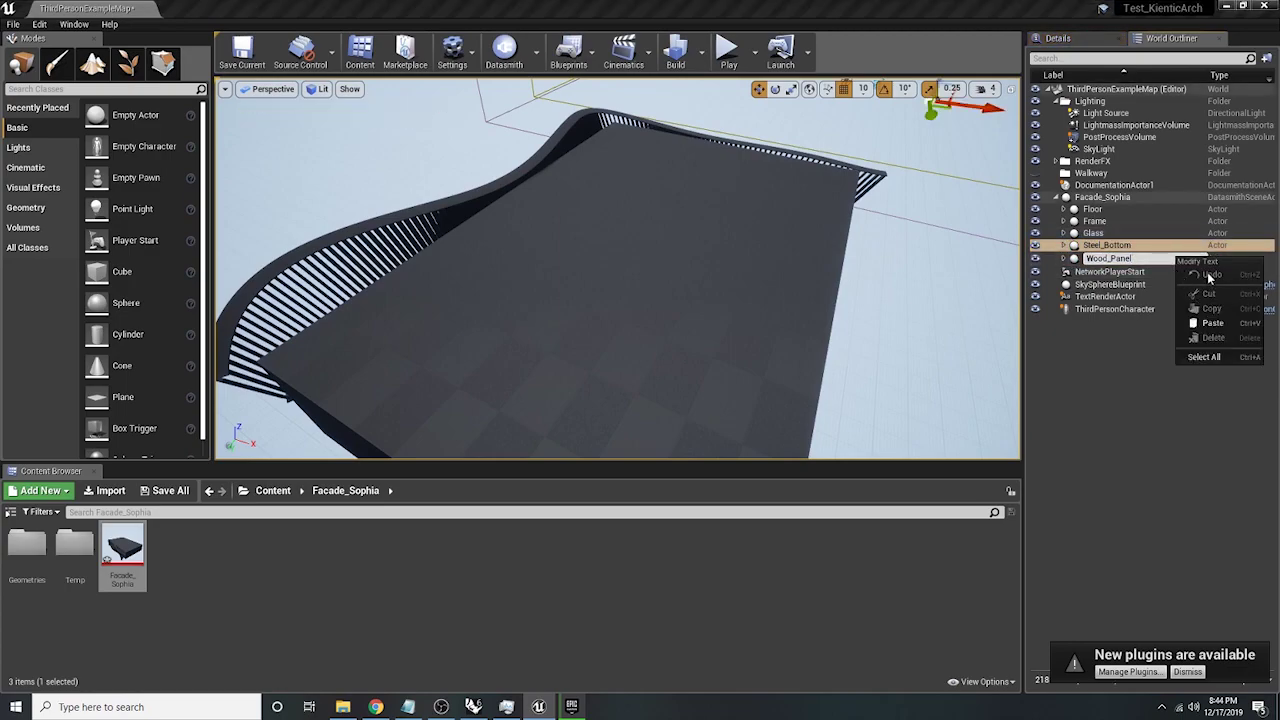
click(1180, 450)
click(1122, 258)
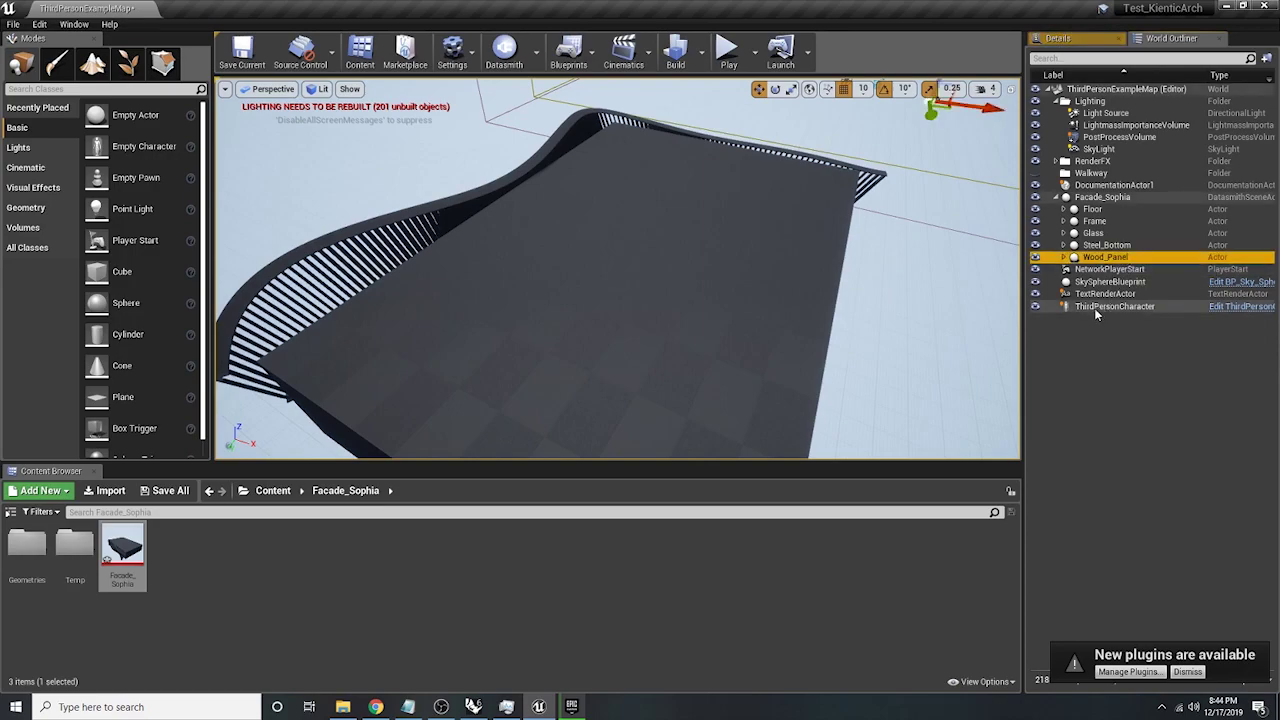
- Expand the Wood_Panel group and select individual panels such as ON_Brep_46 and ON_Brep_55 to locate them in the model
click(1066, 257)
scroll(1110, 260, down, 4)
click(1120, 157)
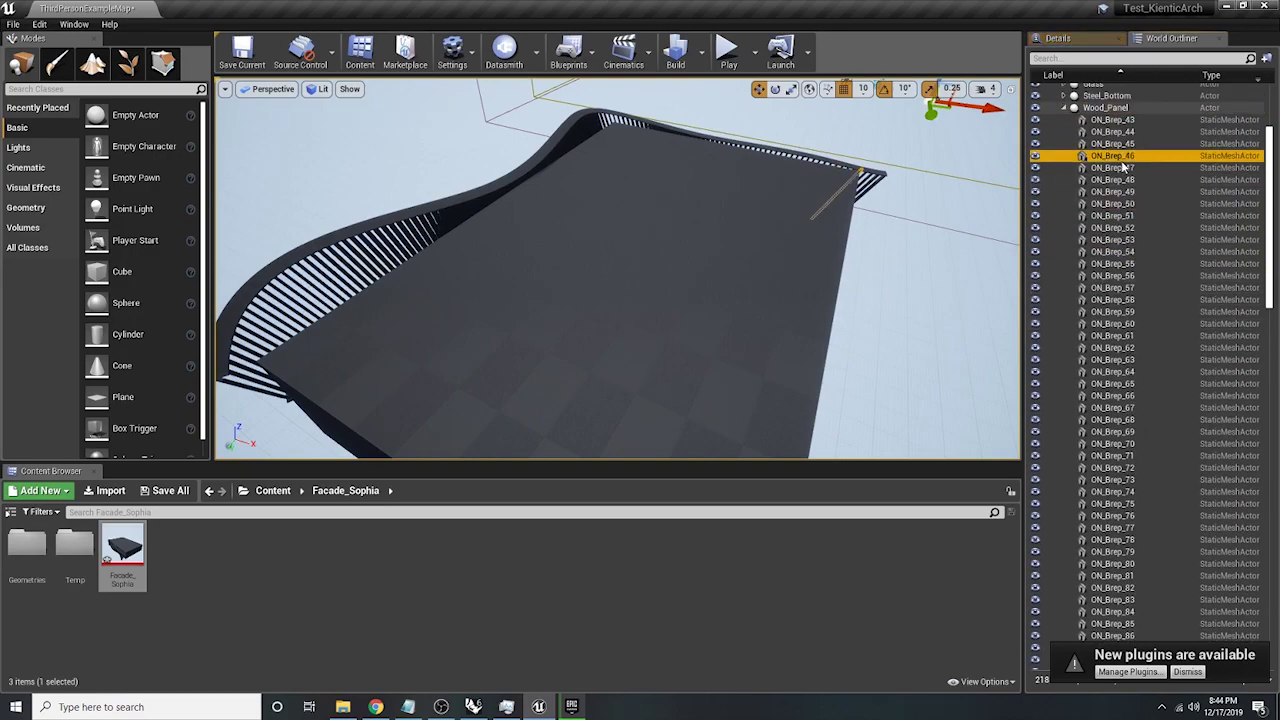
click(1125, 131)
click(1125, 120)
click(1126, 157)
click(1128, 264)
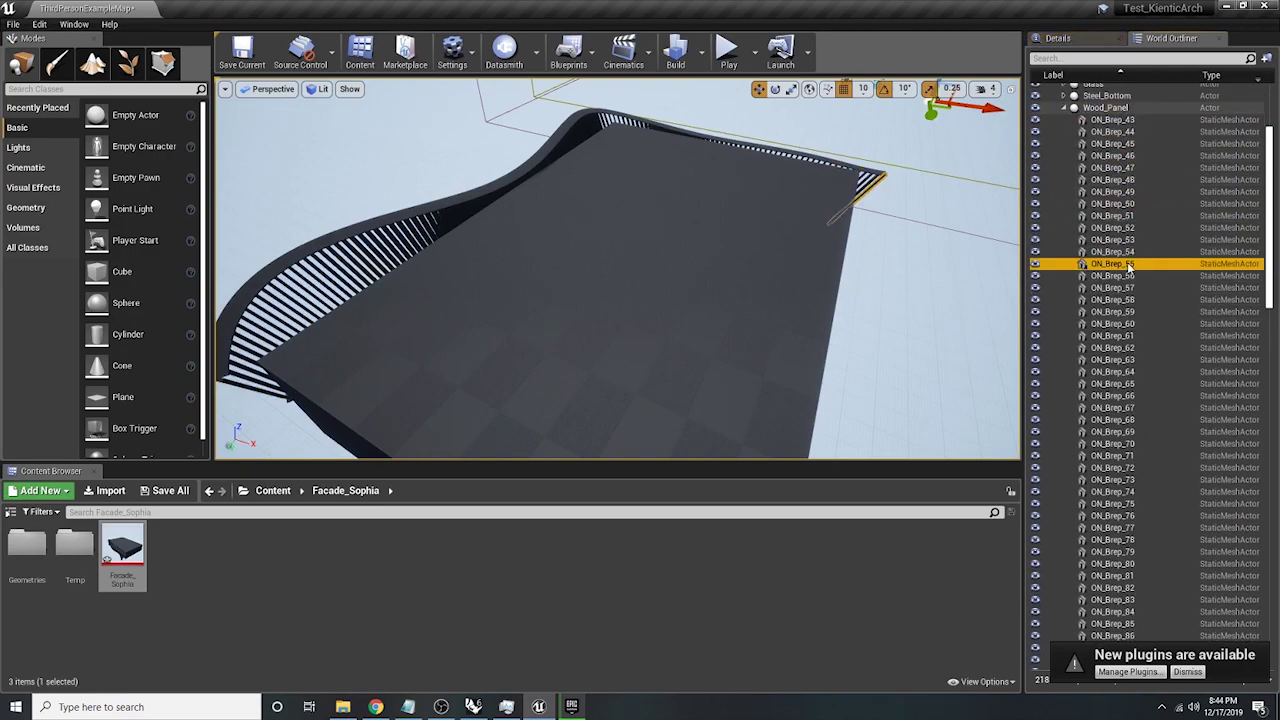
- Try nesting ON_Brep_62 under ON_Brep_63 in the World Outliner, check the nested panel and undo the recent actions
drag(1112, 348, 1112, 361)
click(1149, 553)
scroll(1140, 520, down, 4)
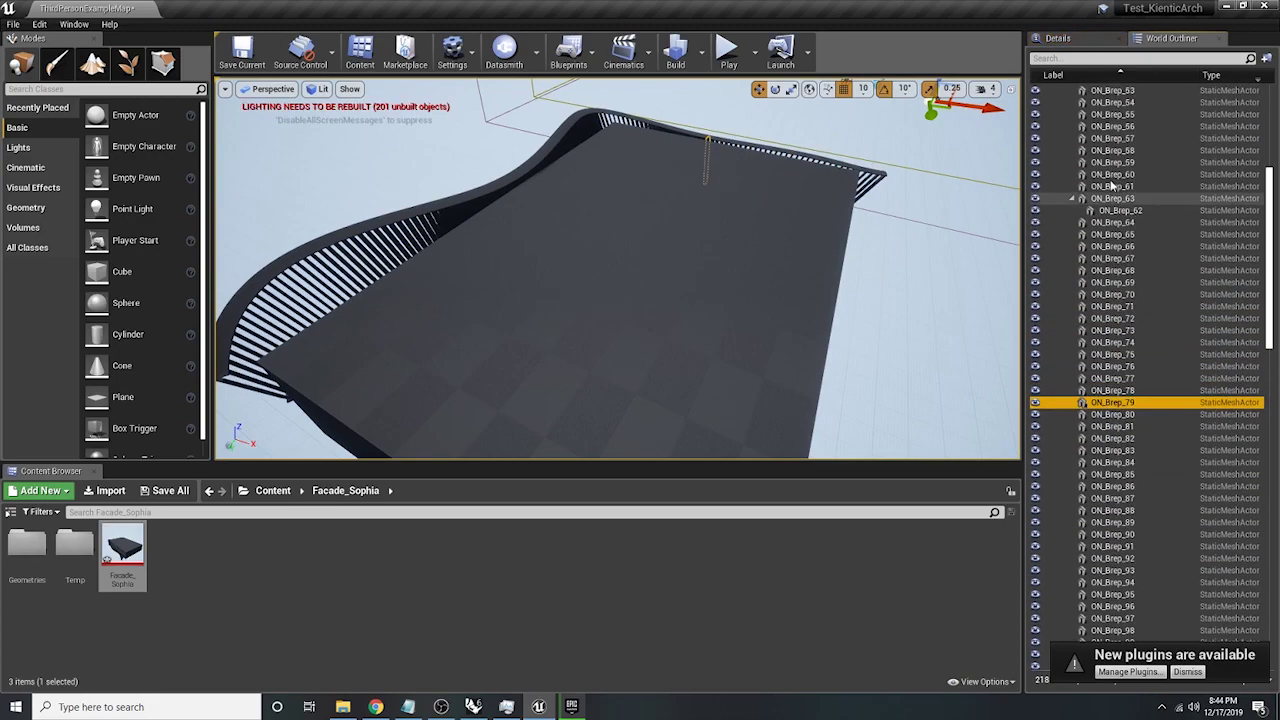
scroll(1112, 185, up, 4)
click(1104, 298)
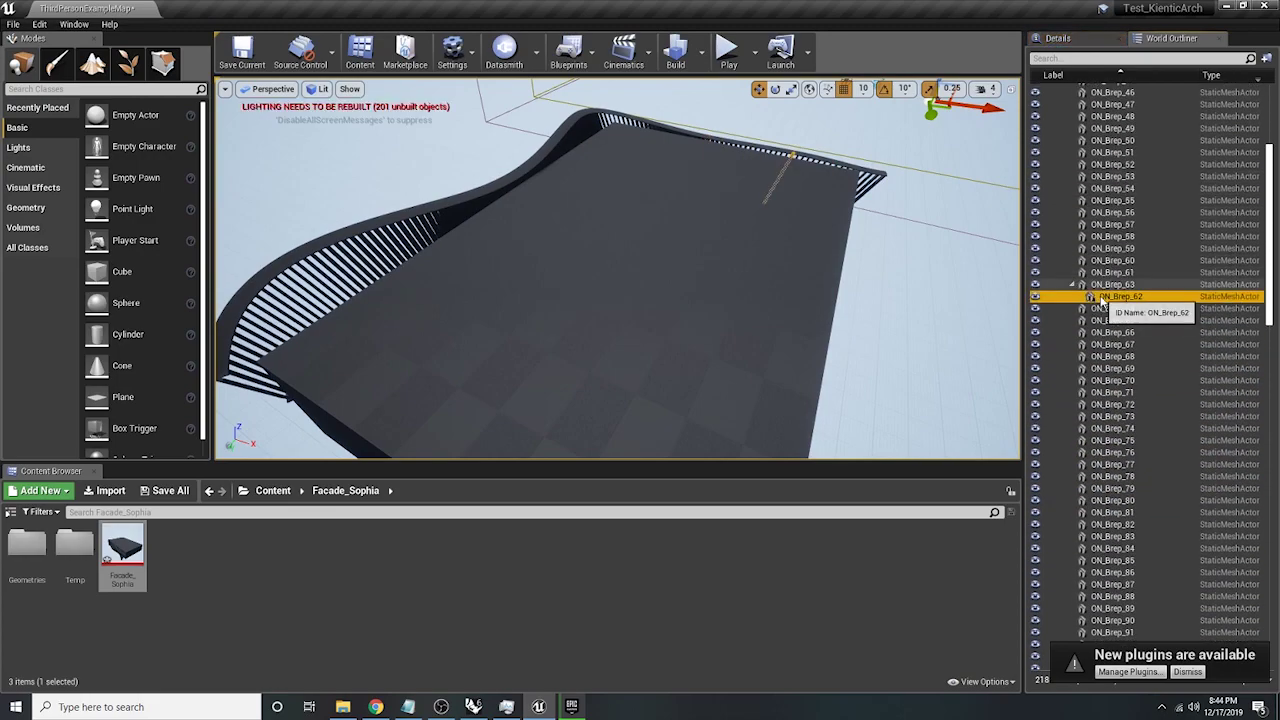
right_click(1104, 300)
click(948, 146)
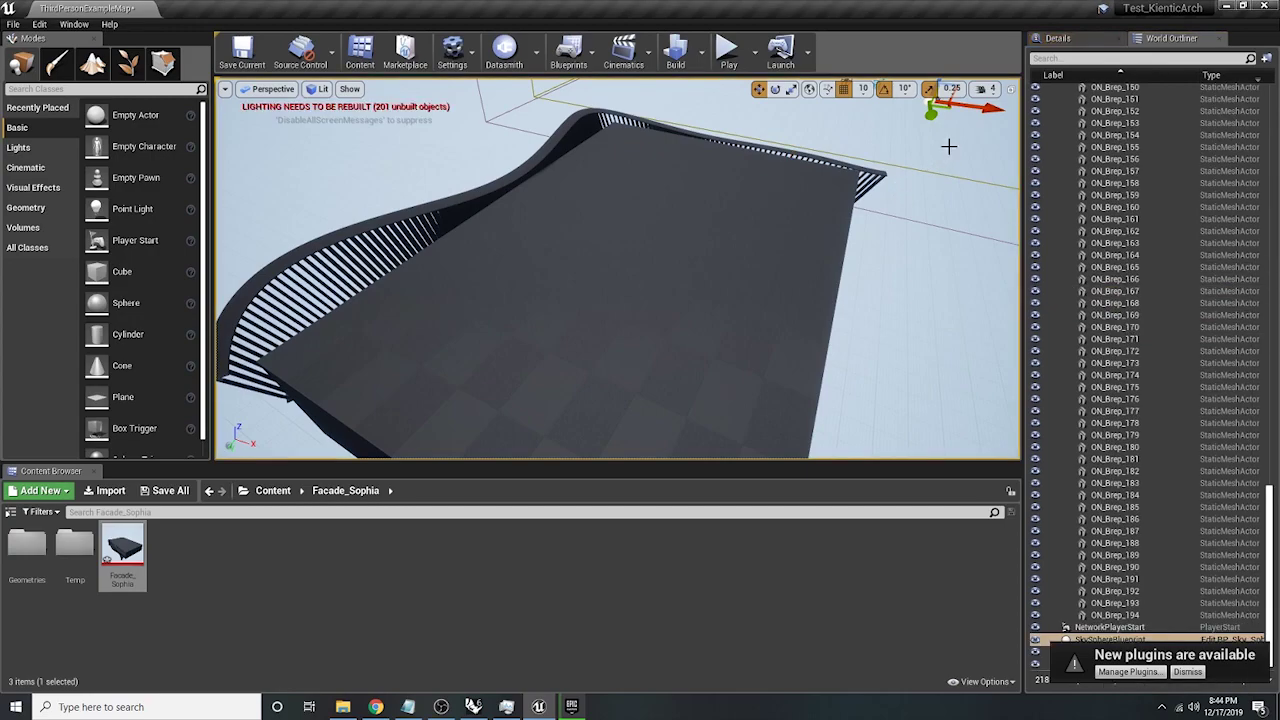
key(ctrl+z)
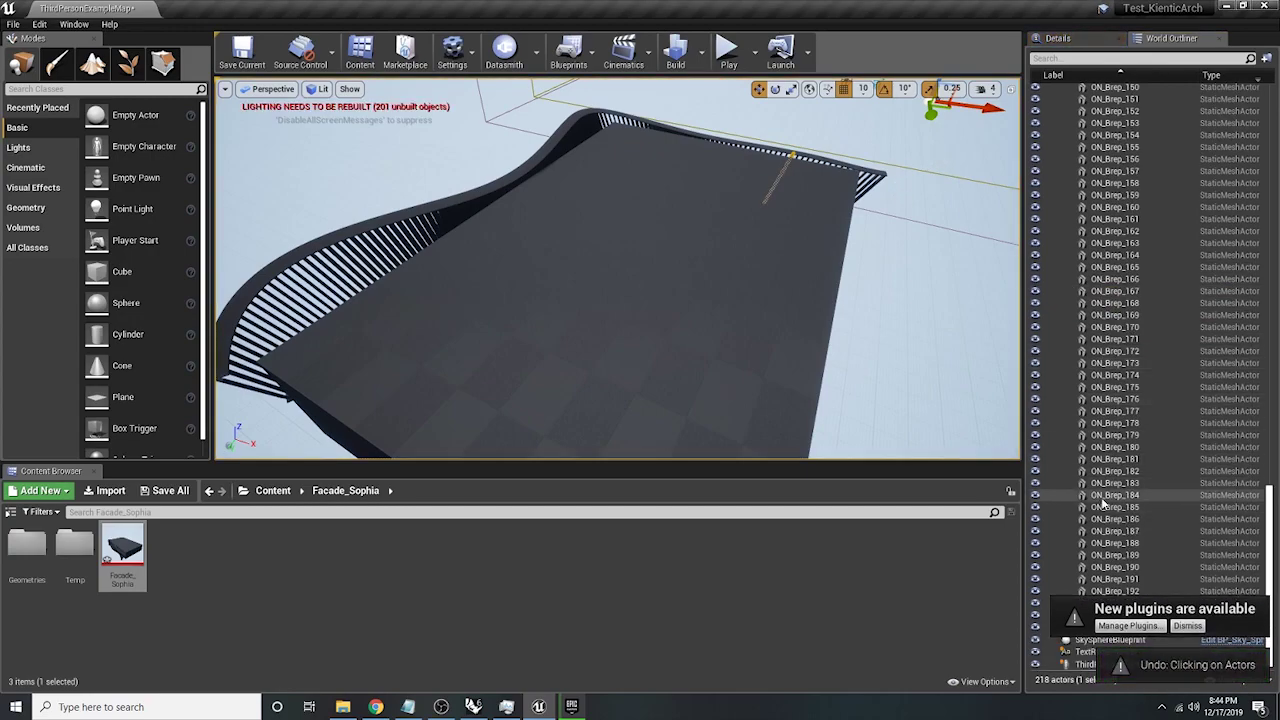
key(ctrl+z)
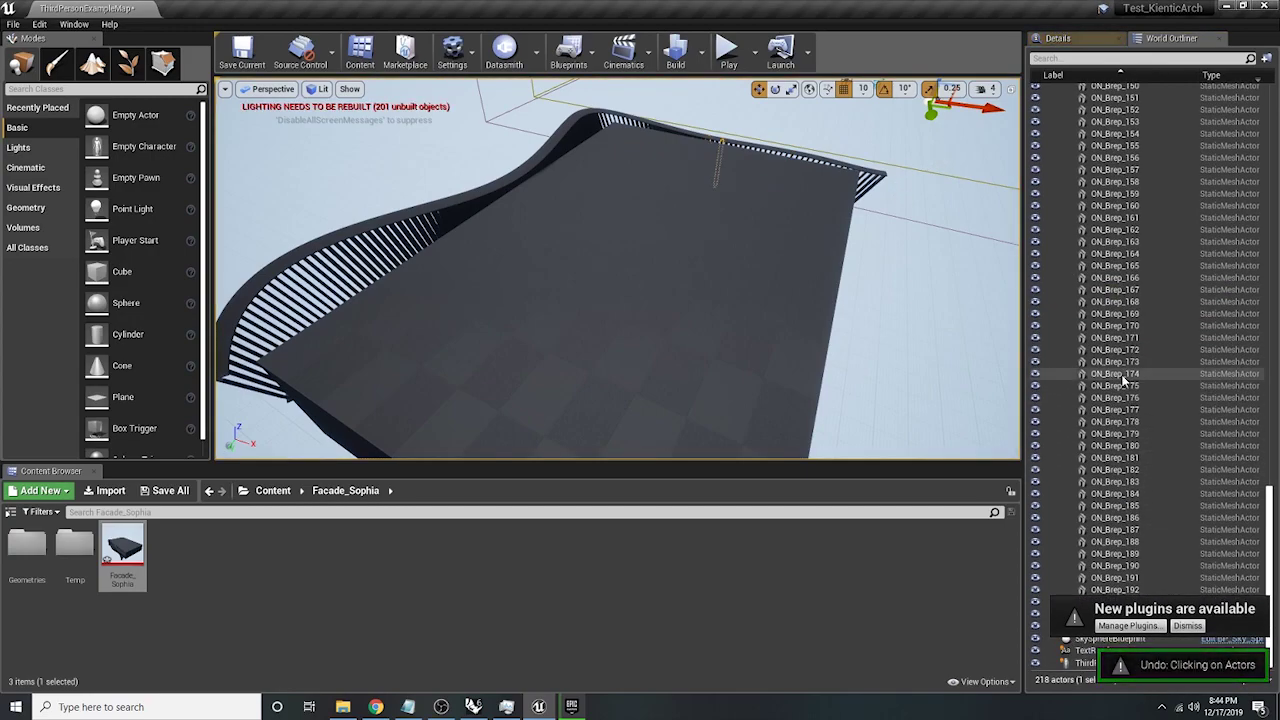
- Collapse the Wood_Panel group, review the Floor, Glass and Steel_Bottom groups and clear the selection
scroll(1158, 318, up, 15)
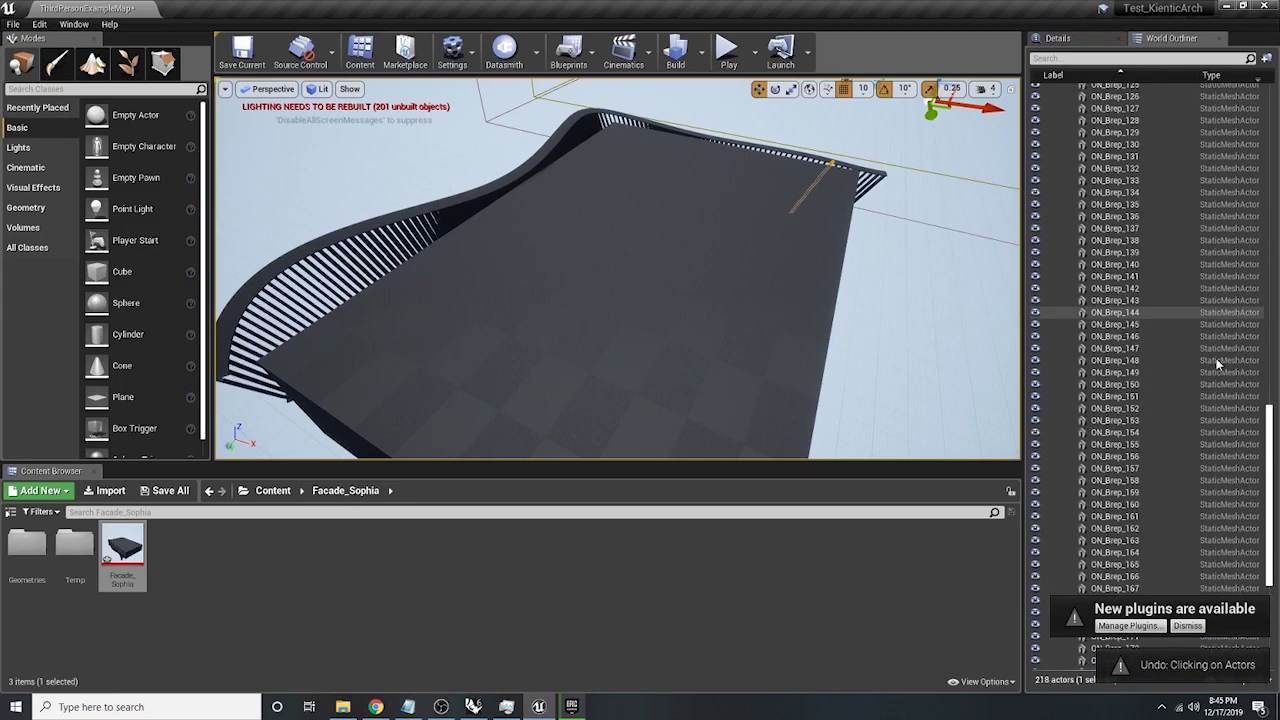
drag(1270, 320, 1271, 170)
click(1065, 257)
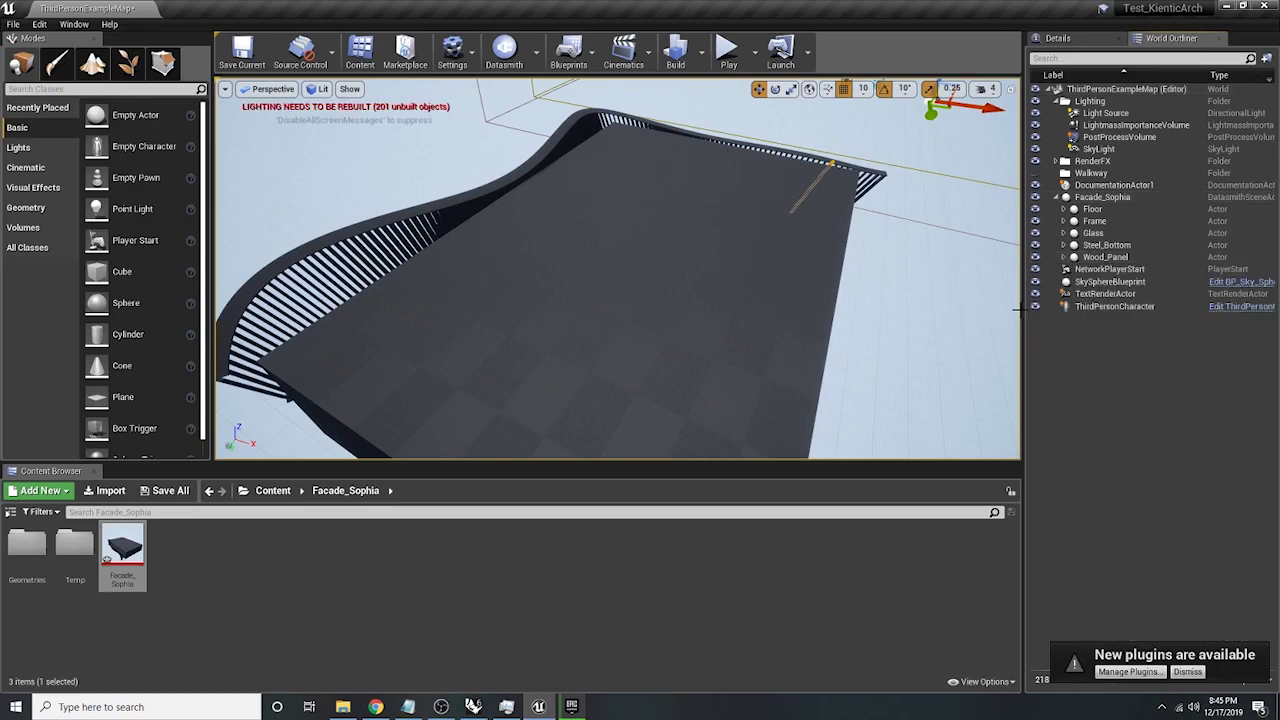
click(1130, 209)
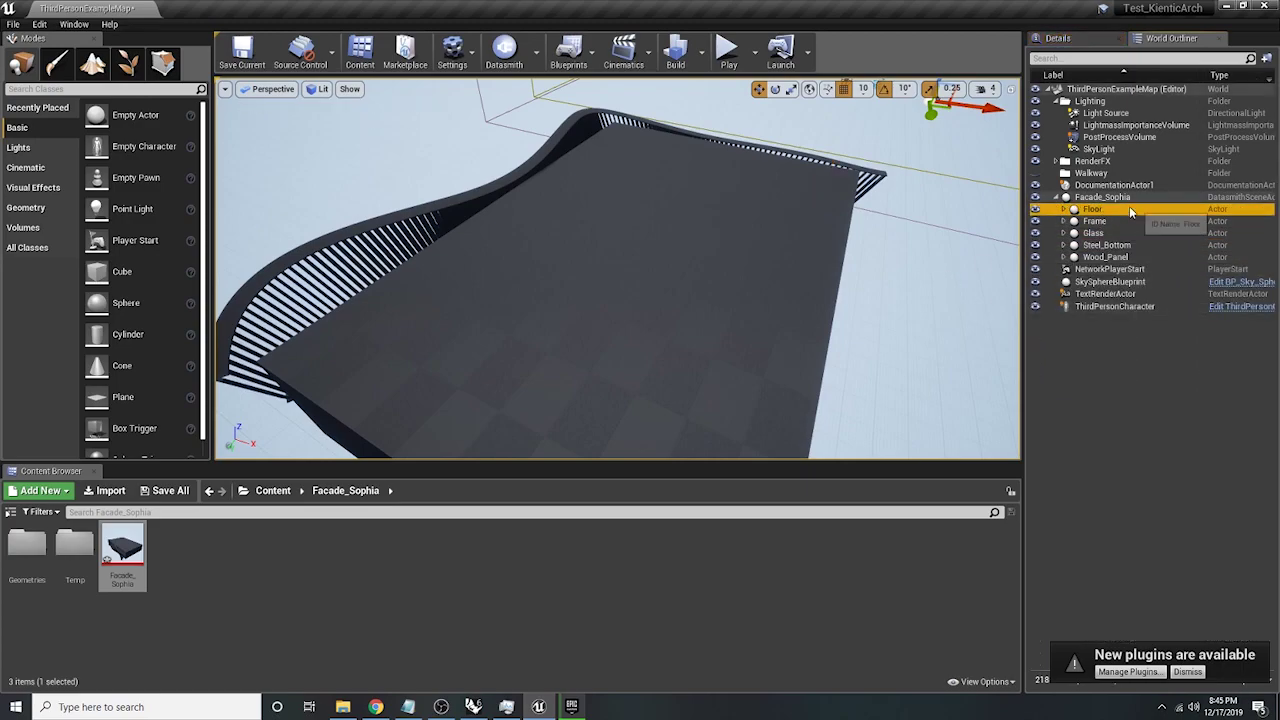
click(1134, 233)
click(1150, 245)
click(1164, 318)
- Examine the facade building from several sides and select its flat top slab
right_drag(711, 425, 535, 351)
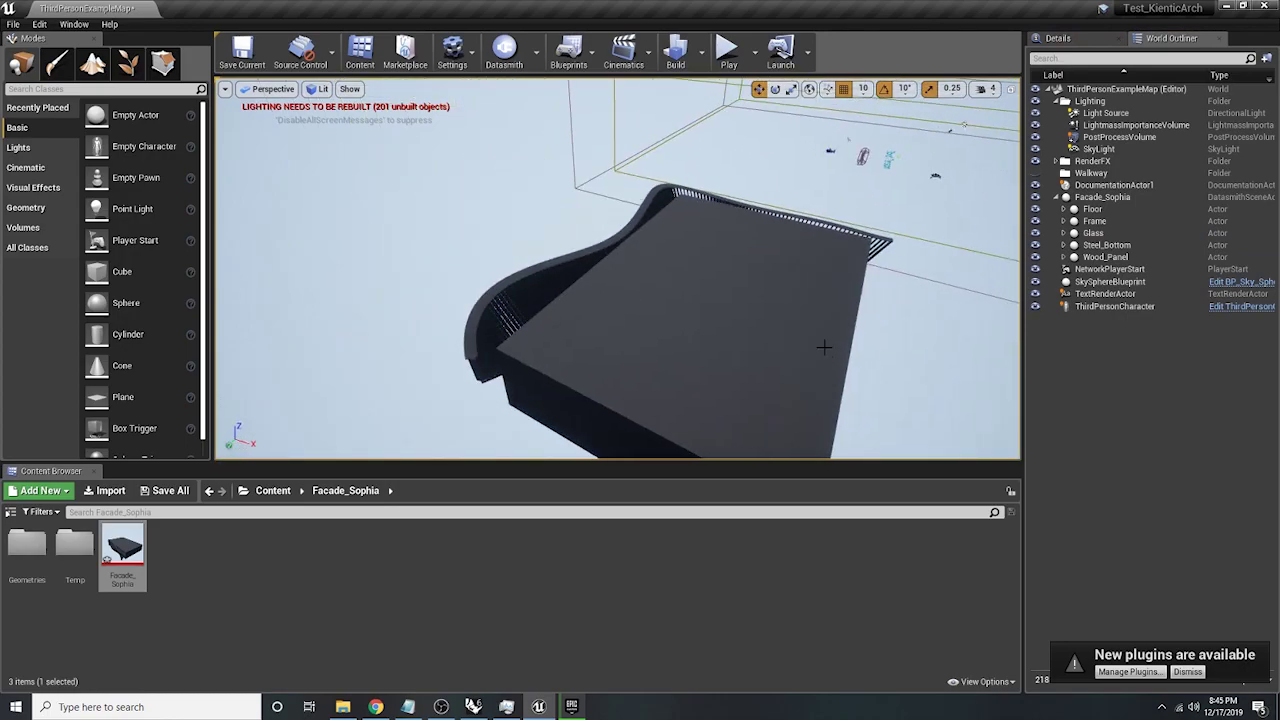
right_drag(792, 305, 930, 325)
right_drag(780, 265, 589, 289)
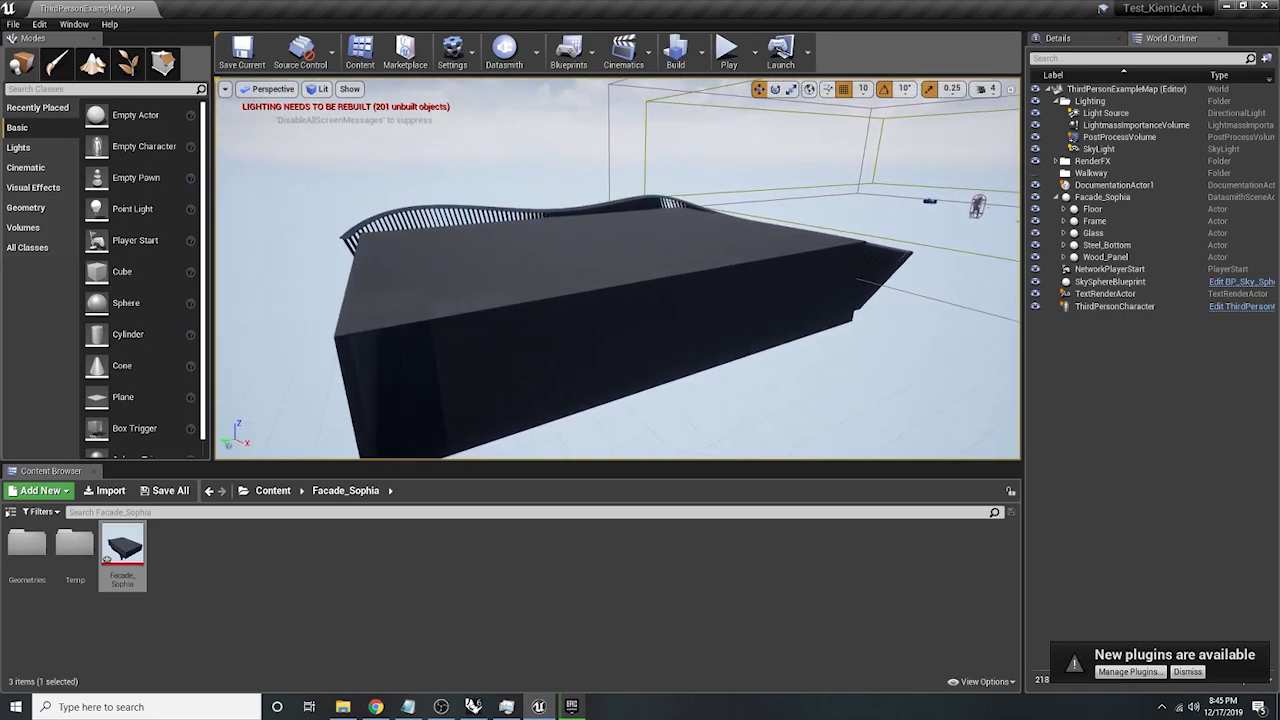
click(589, 289)
right_drag(405, 345, 600, 332)
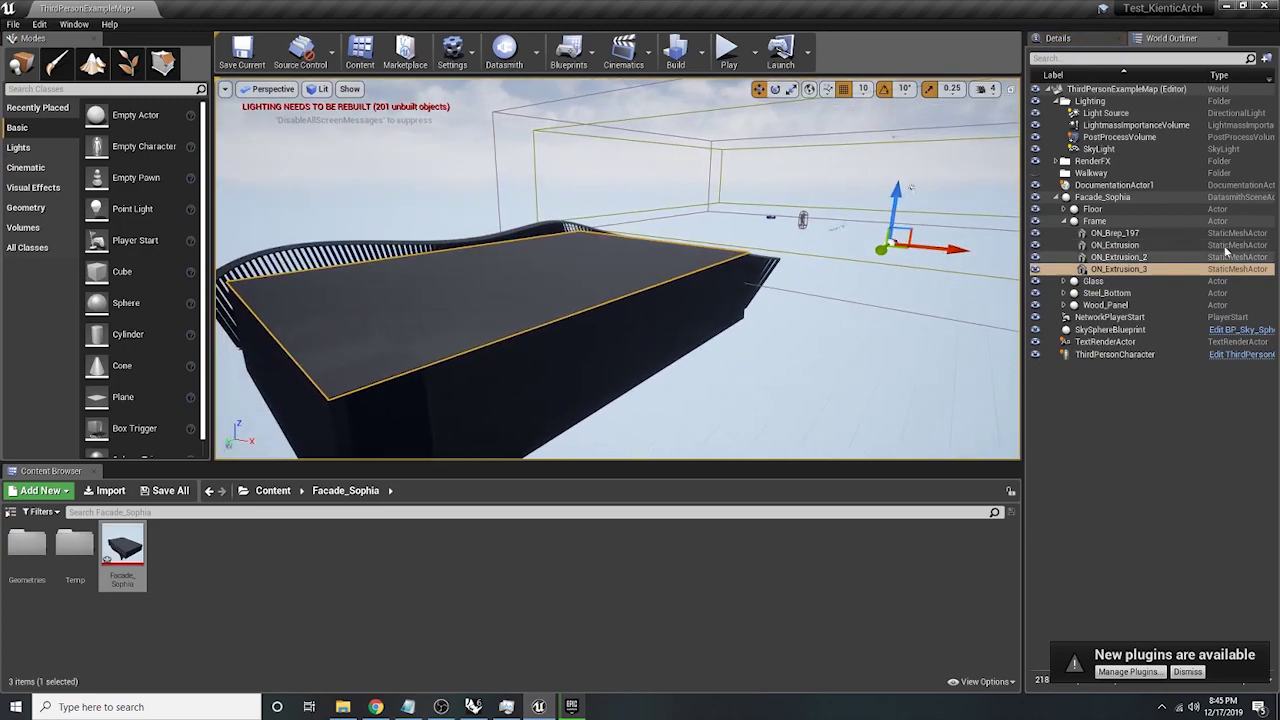
- Select the frame's ON_Extrusion and inspect it from several sides, collapse the Frame group and select Facade_Sophia
right_drag(405, 333, 470, 310)
click(467, 320)
right_drag(380, 314, 432, 322)
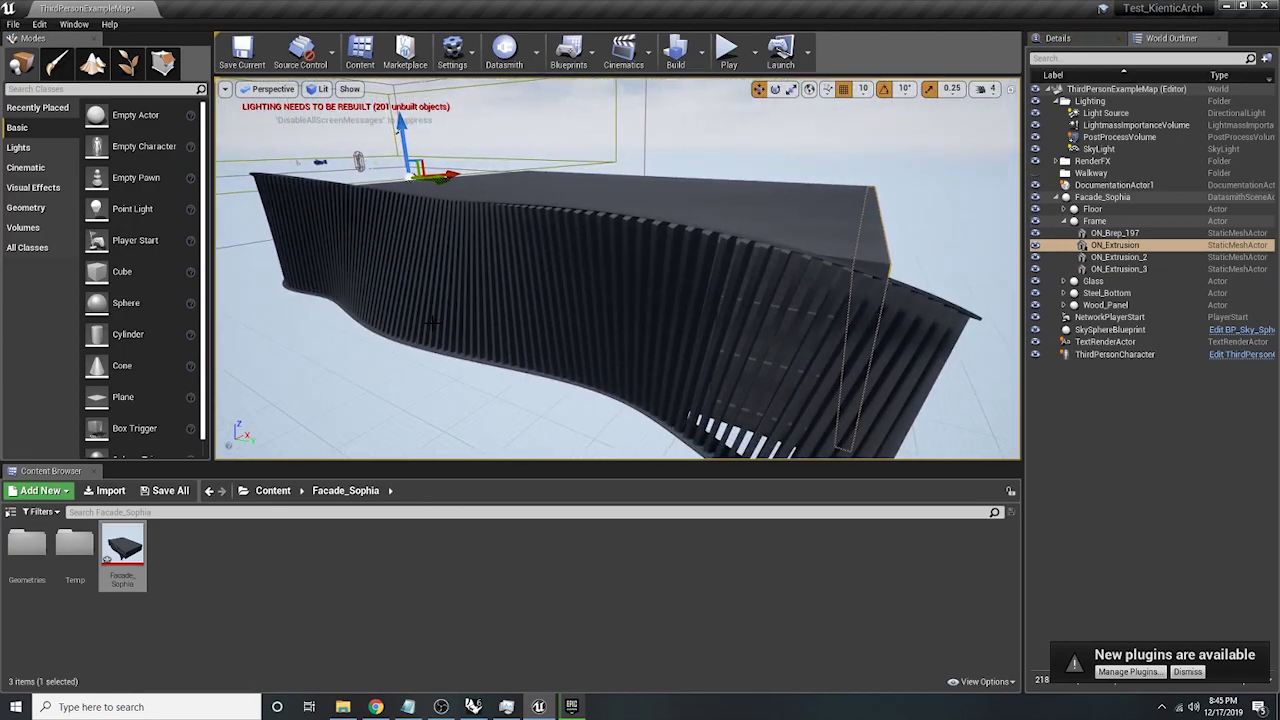
right_drag(648, 218, 600, 218)
right_drag(527, 166, 760, 232)
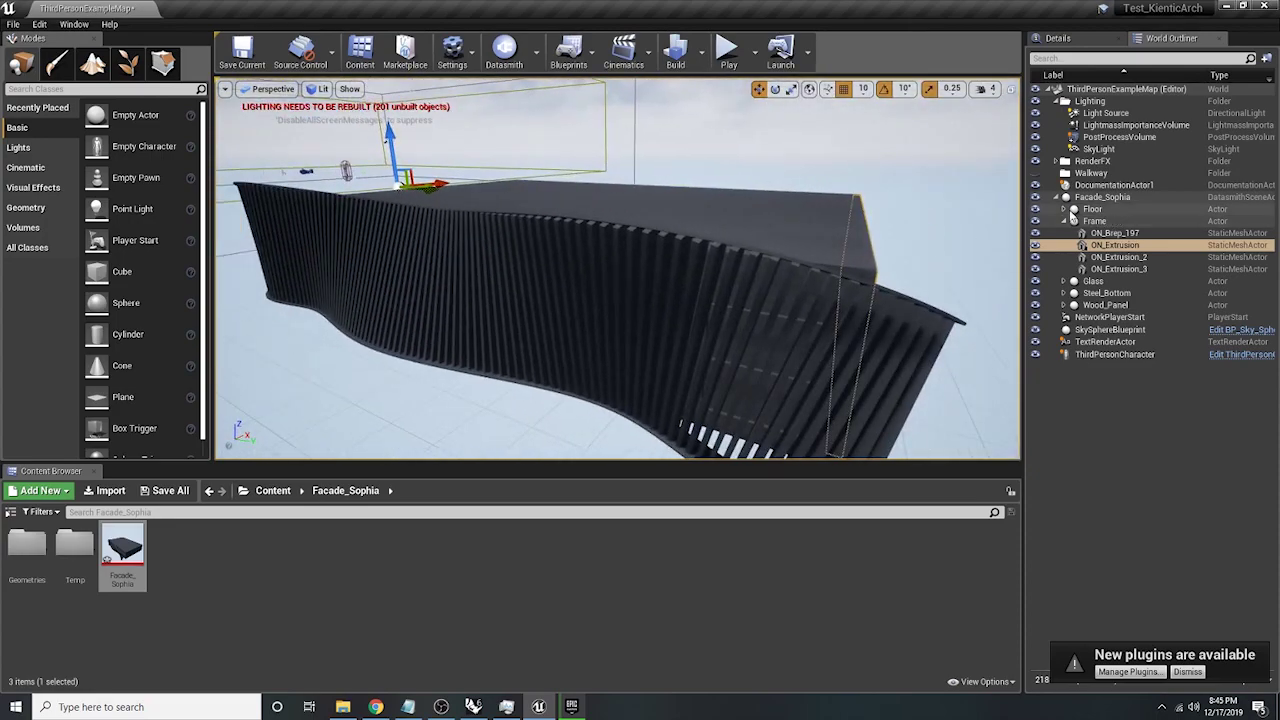
click(1065, 222)
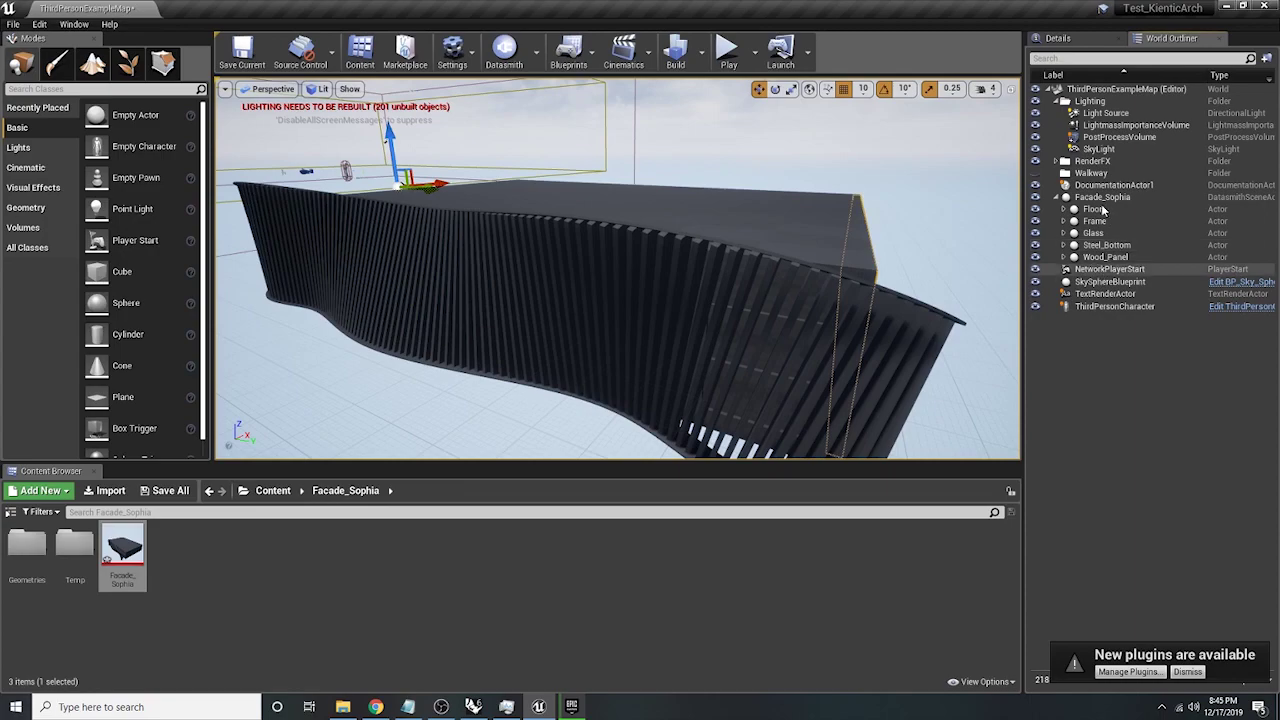
click(1100, 197)
- Browse the project's content folders and review the imported meshes in Facade_Sophia's Geometries folder
click(272, 490)
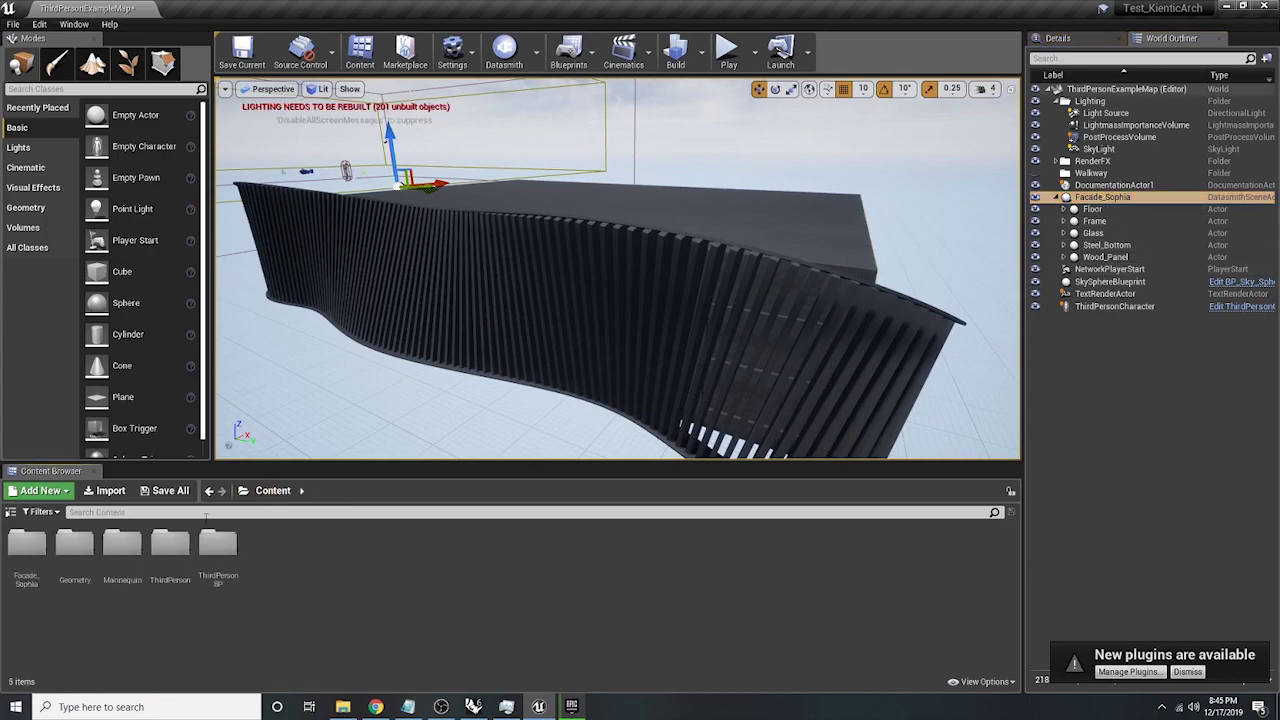
double_click(77, 553)
click(272, 490)
double_click(27, 548)
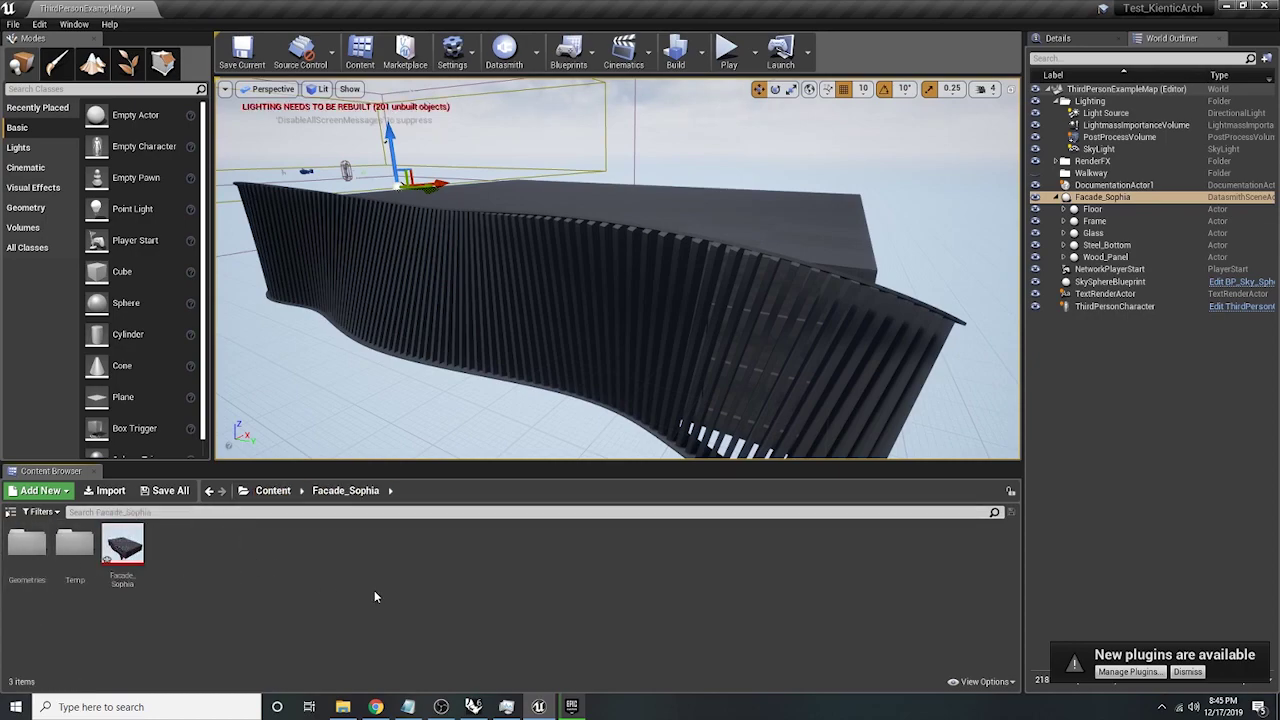
double_click(47, 543)
scroll(290, 545, down, 2)
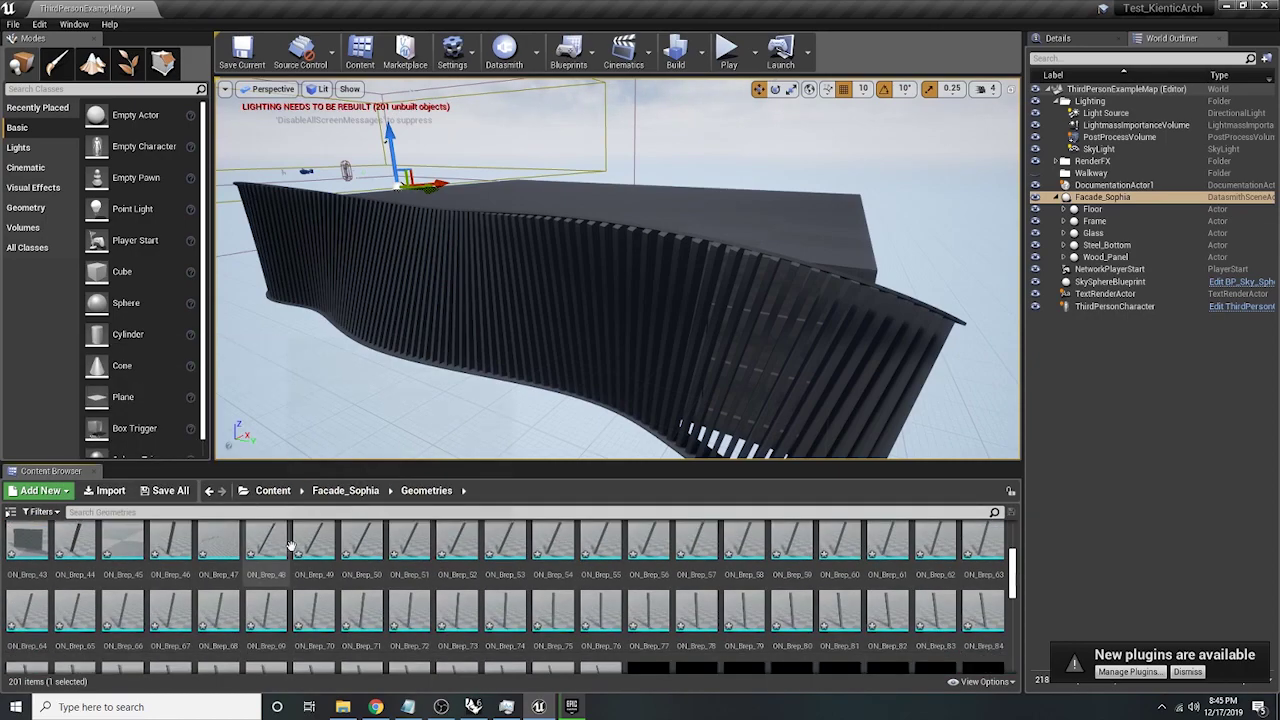
scroll(897, 629, down, 6)
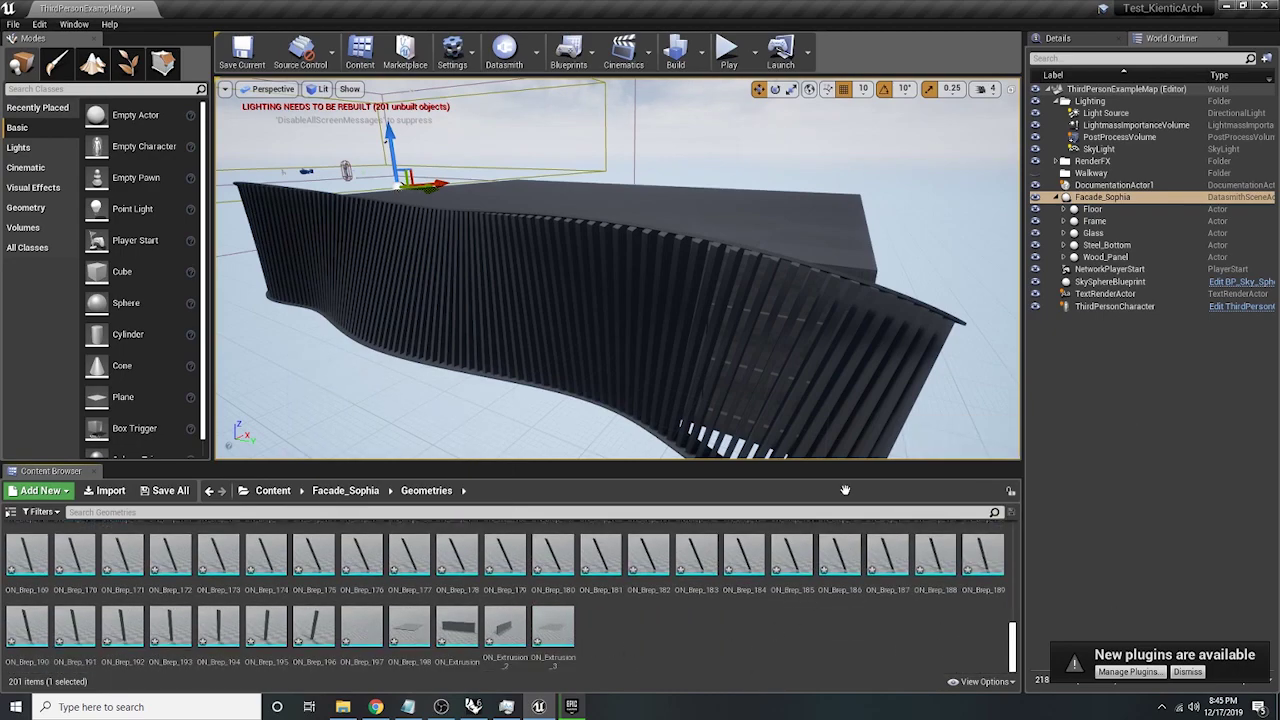
- Try to delete all meshes in the Geometries folder and review the list of assets pending deletion
key(ctrl+a)
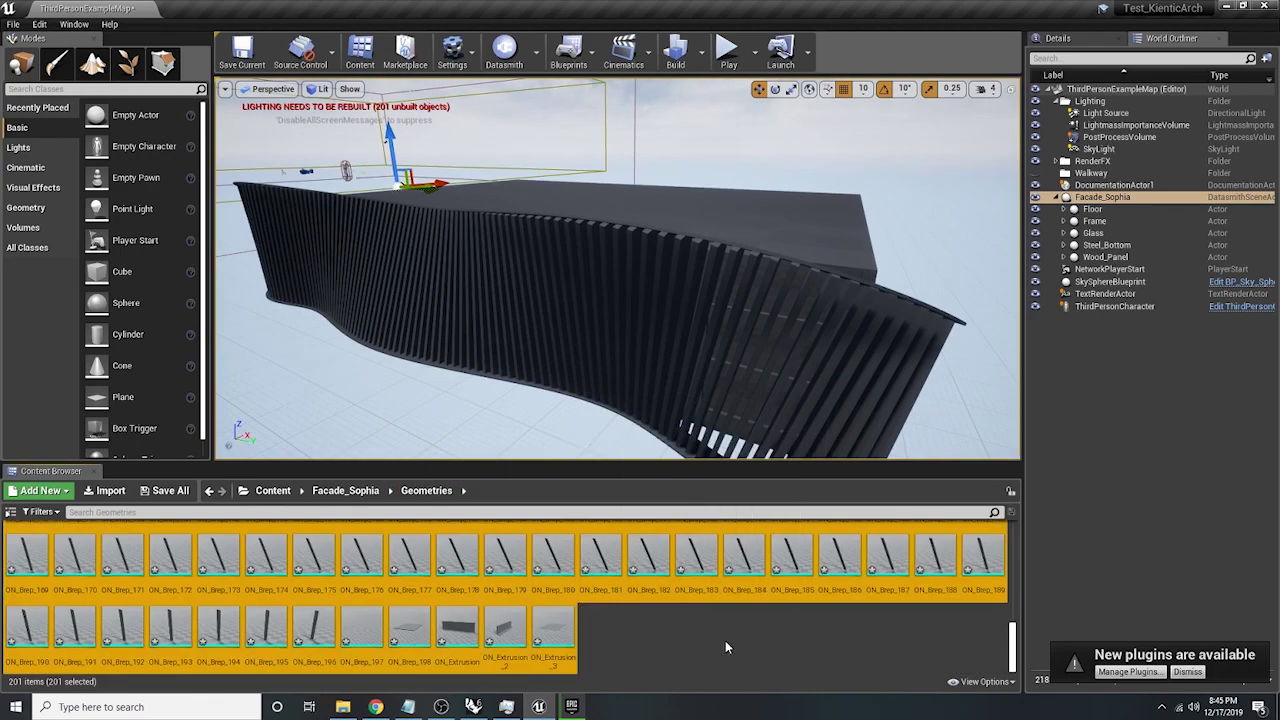
key(Delete)
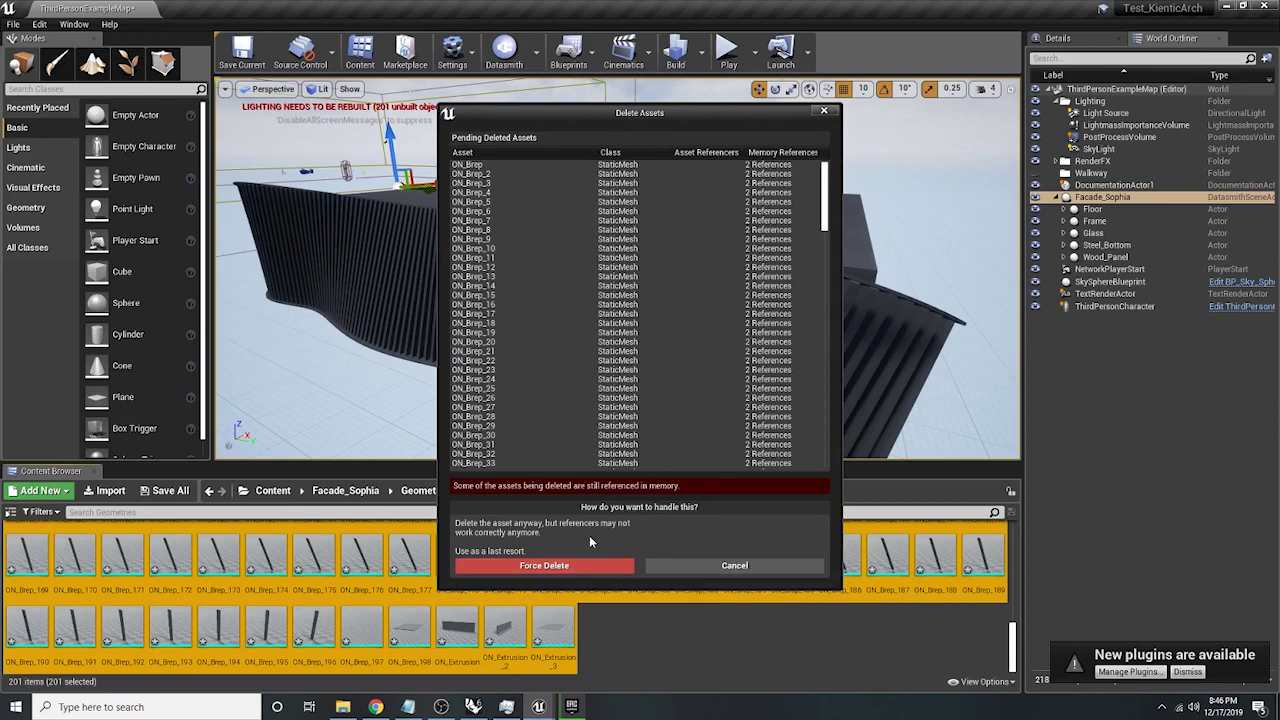
scroll(690, 210, down, 5)
scroll(692, 212, down, 20)
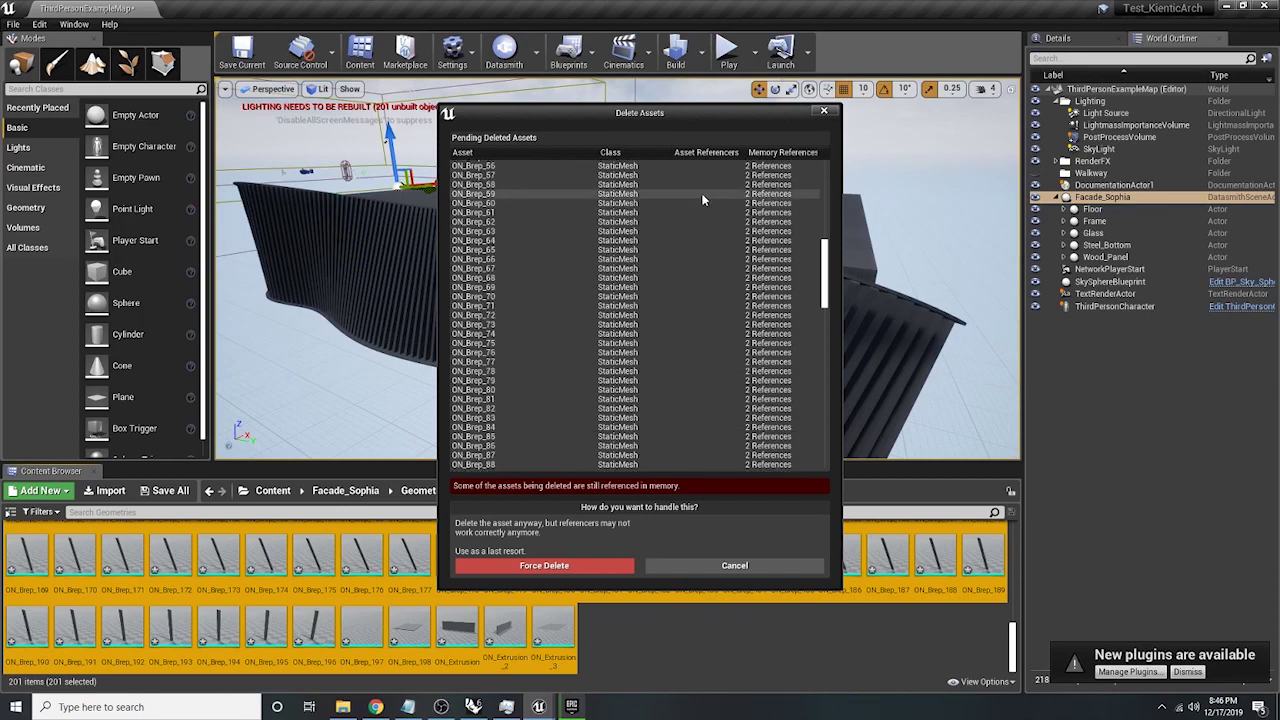
scroll(722, 196, down, 3)
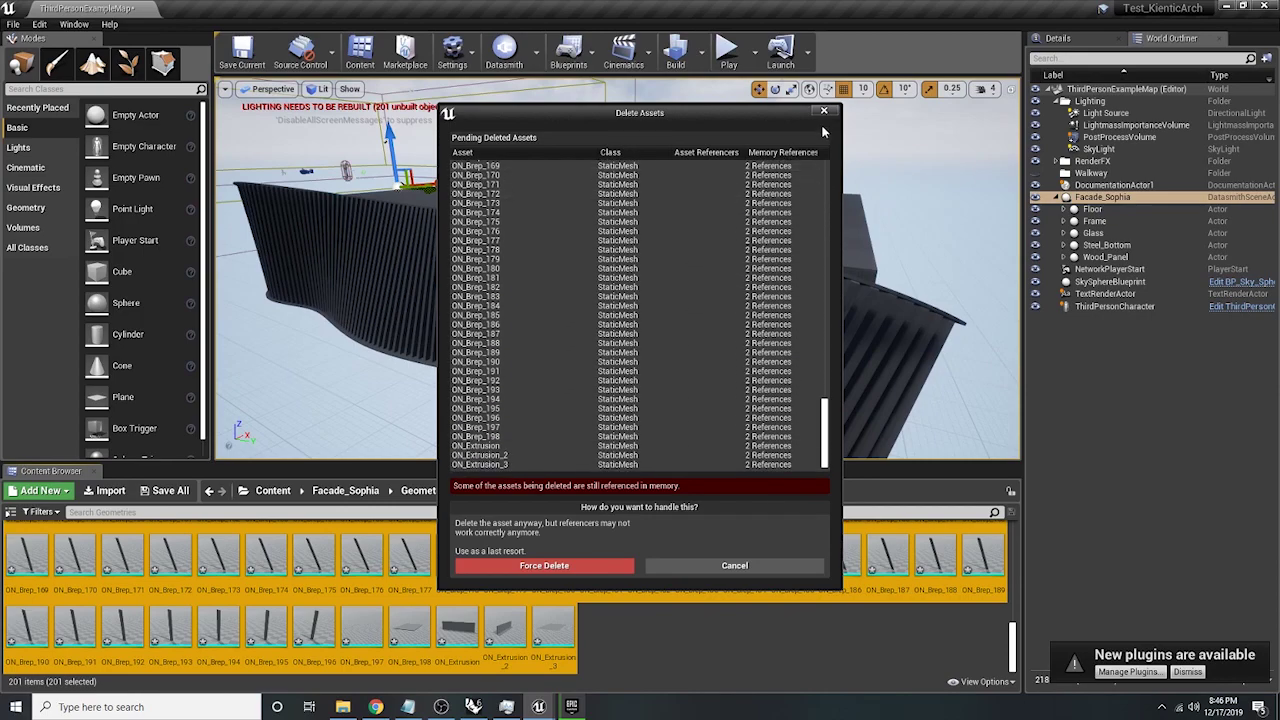
click(823, 111)
- Clear the mesh selection and go back from the Geometries folder to the Content root folder
right_drag(812, 214, 650, 245)
right_drag(766, 440, 766, 440)
click(777, 651)
click(340, 490)
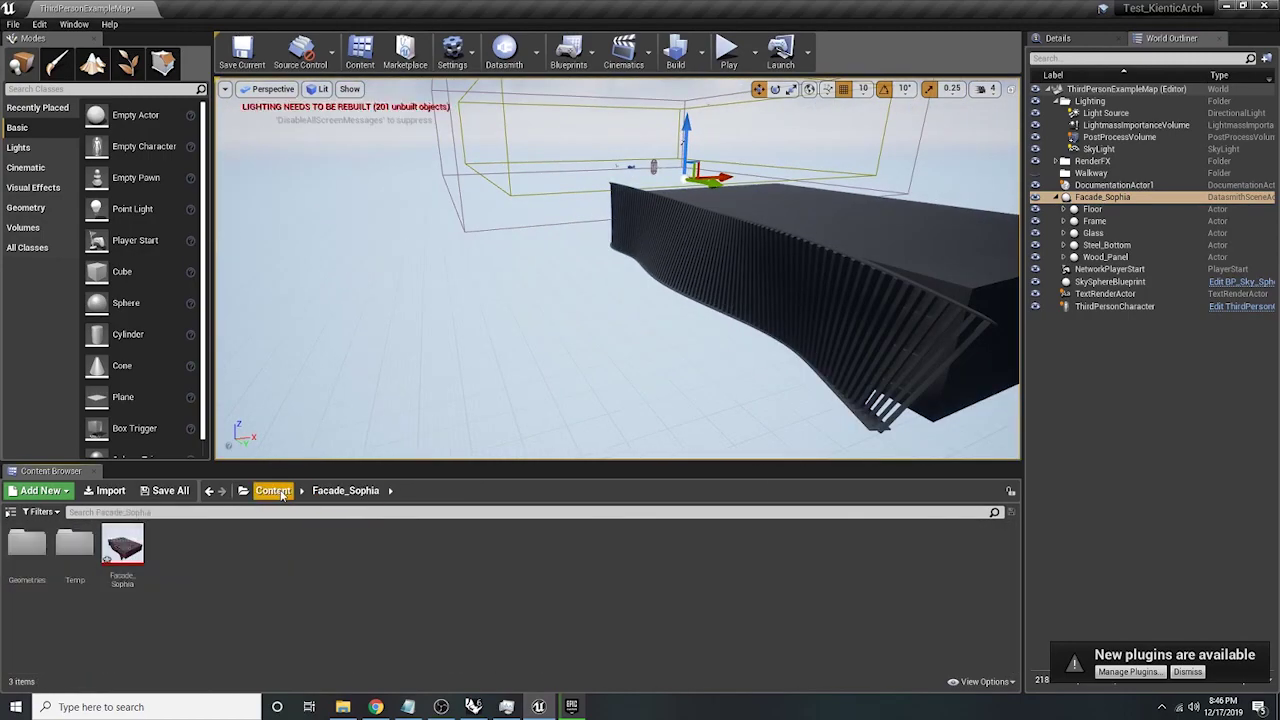
click(272, 490)
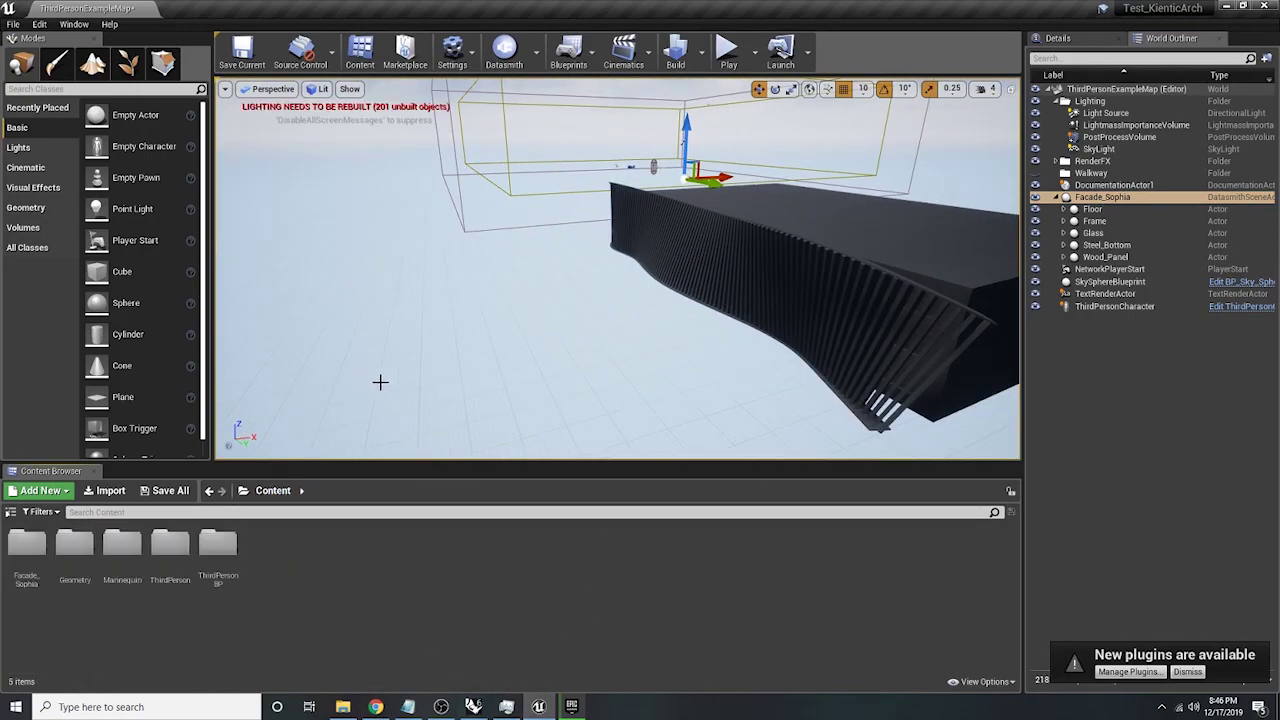
- Save all assets and levels and close the Test_KienticArch project
click(13, 24)
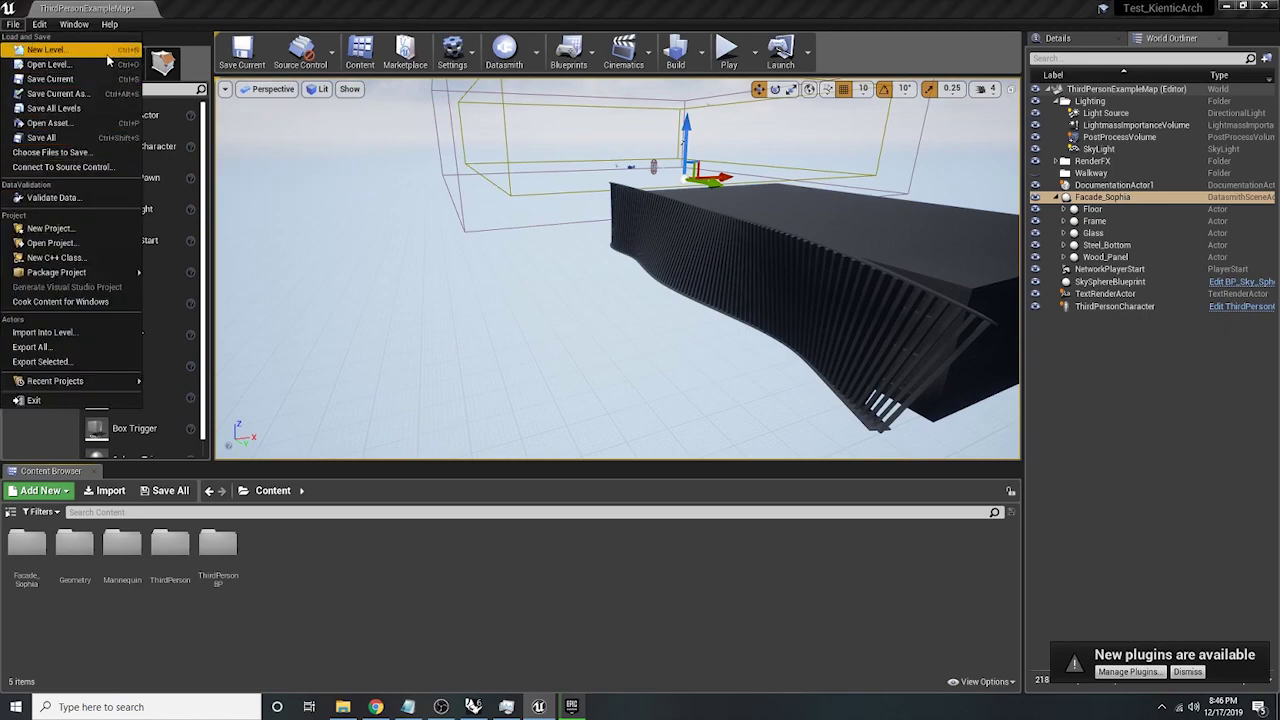
click(85, 137)
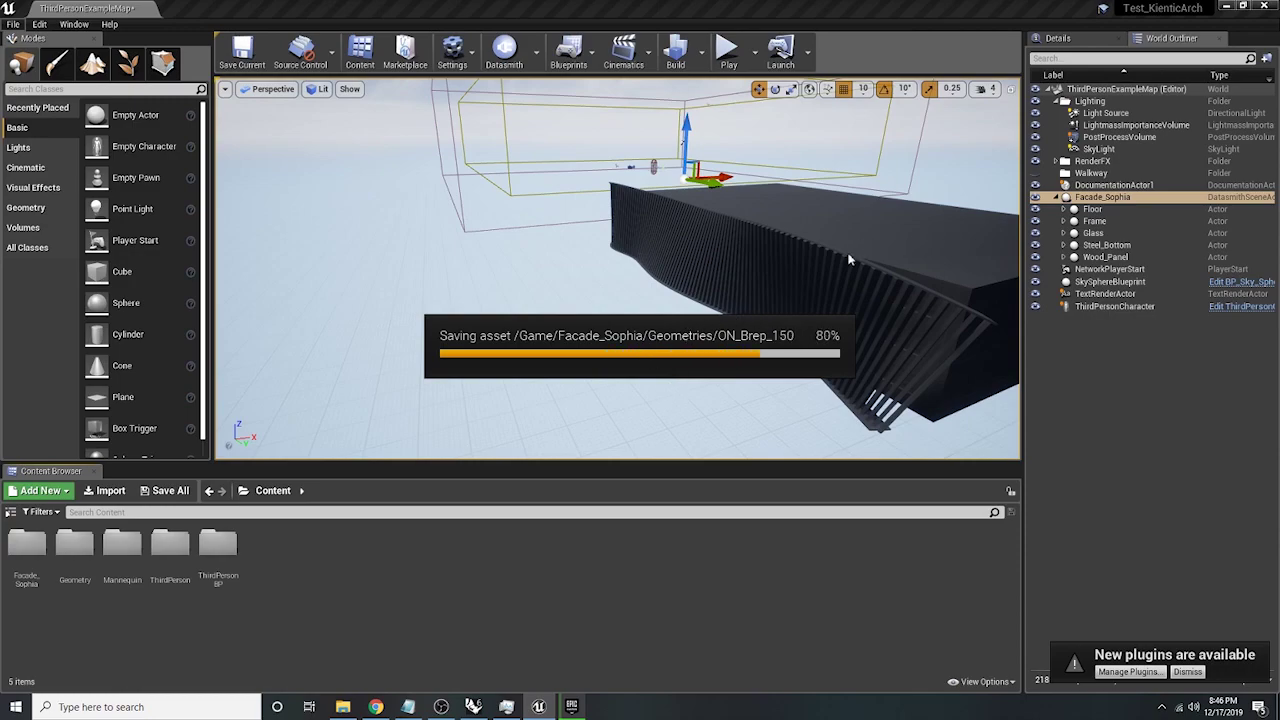
click(1268, 7)
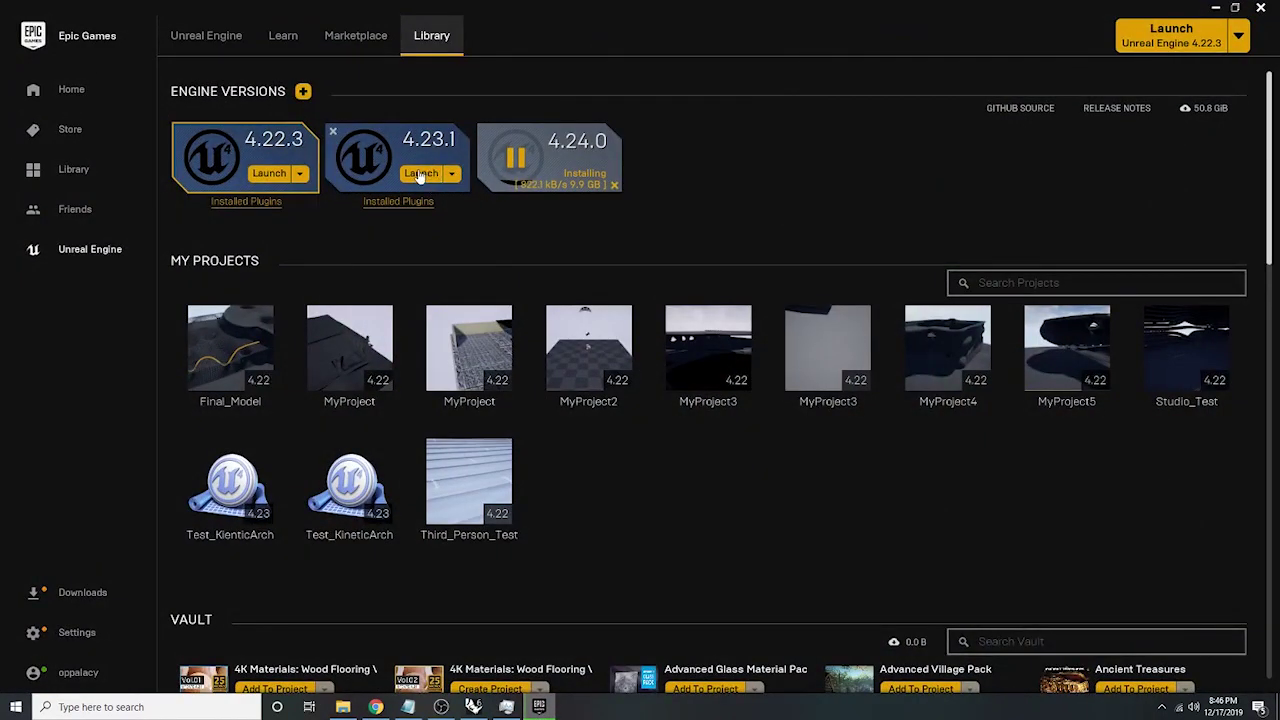
- Launch Unreal Engine 4.23.1 and create a Blueprint Third Person project named MyProject6 in D:\Unreal Projects with no starter content
click(420, 174)
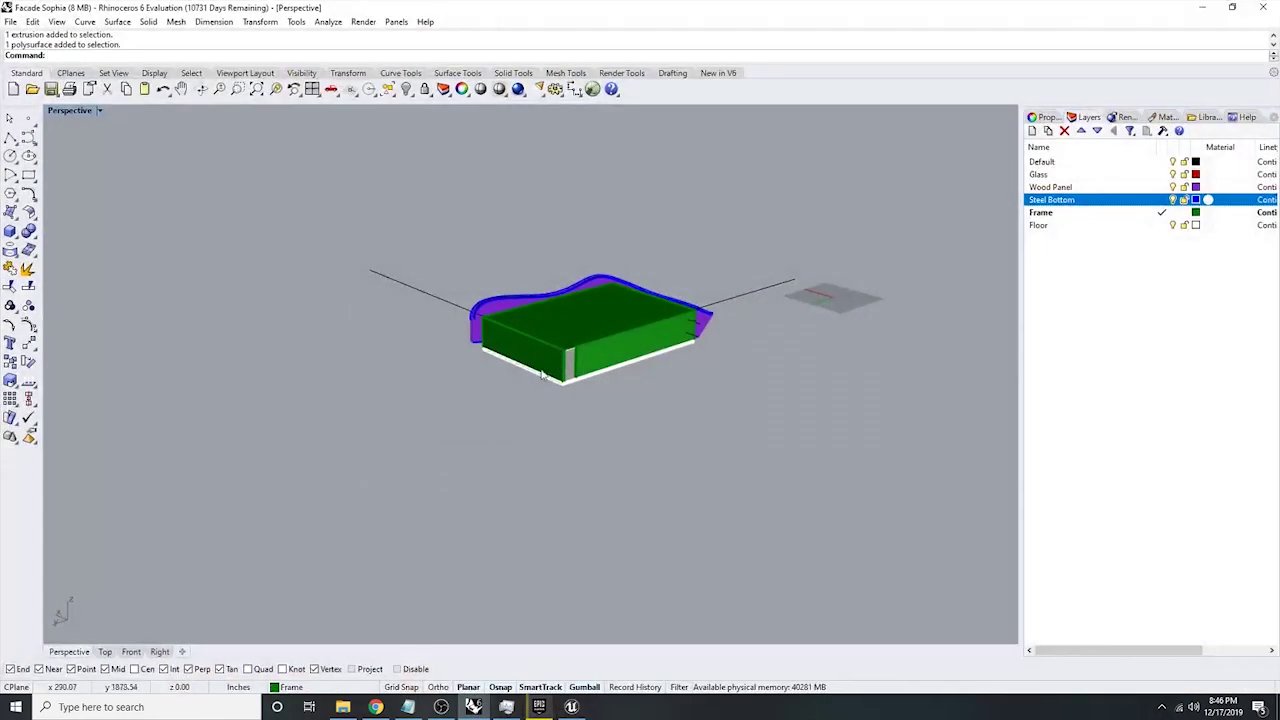
click(544, 709)
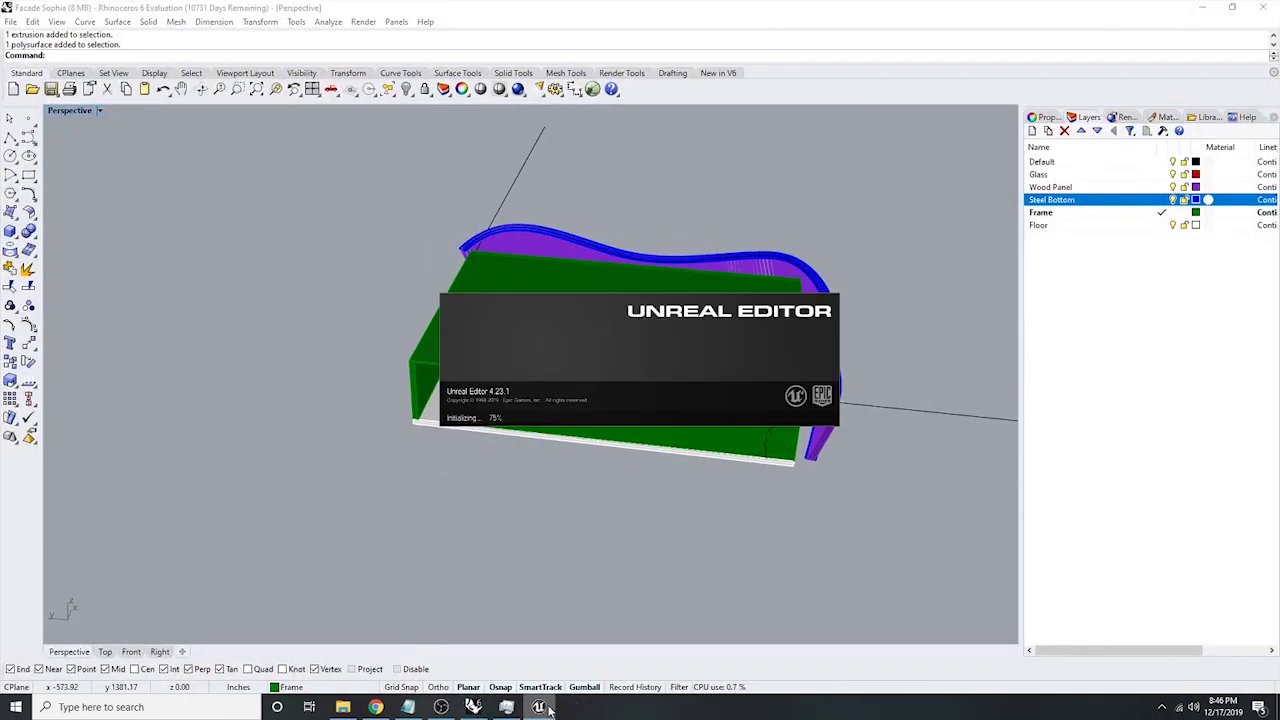
scroll(676, 404, up, 4)
right_drag(696, 531, 602, 376)
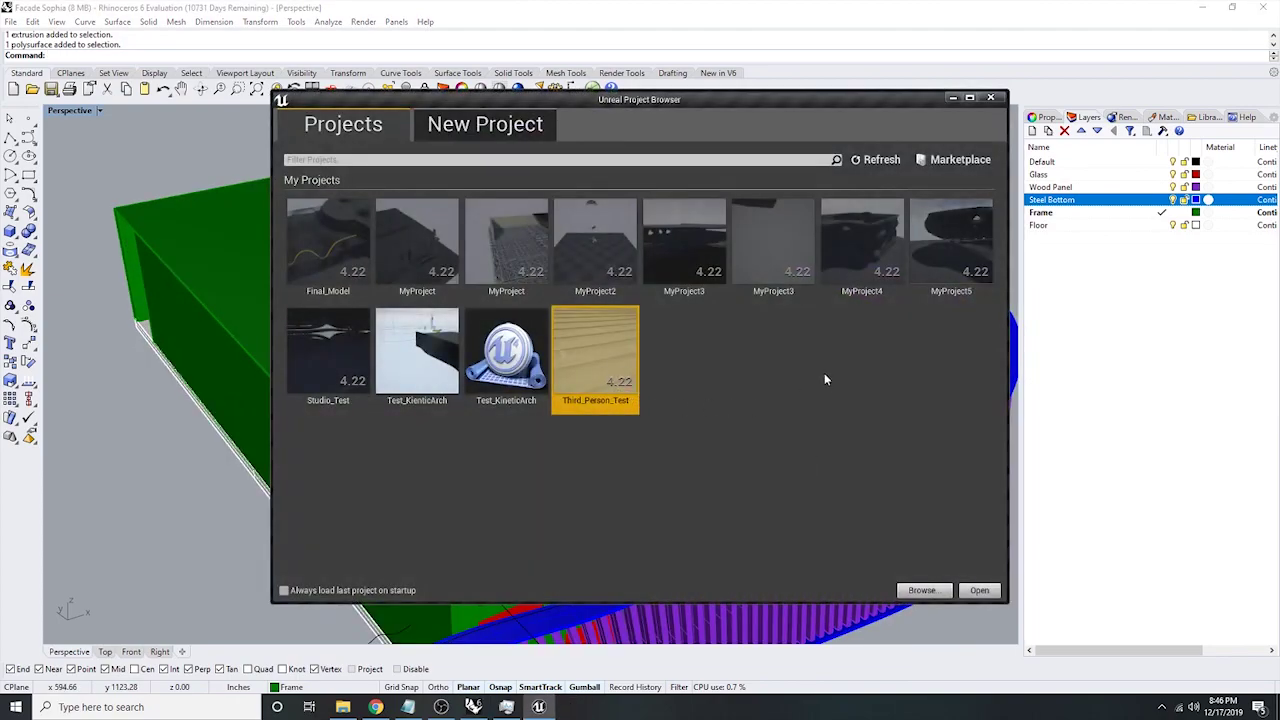
click(479, 132)
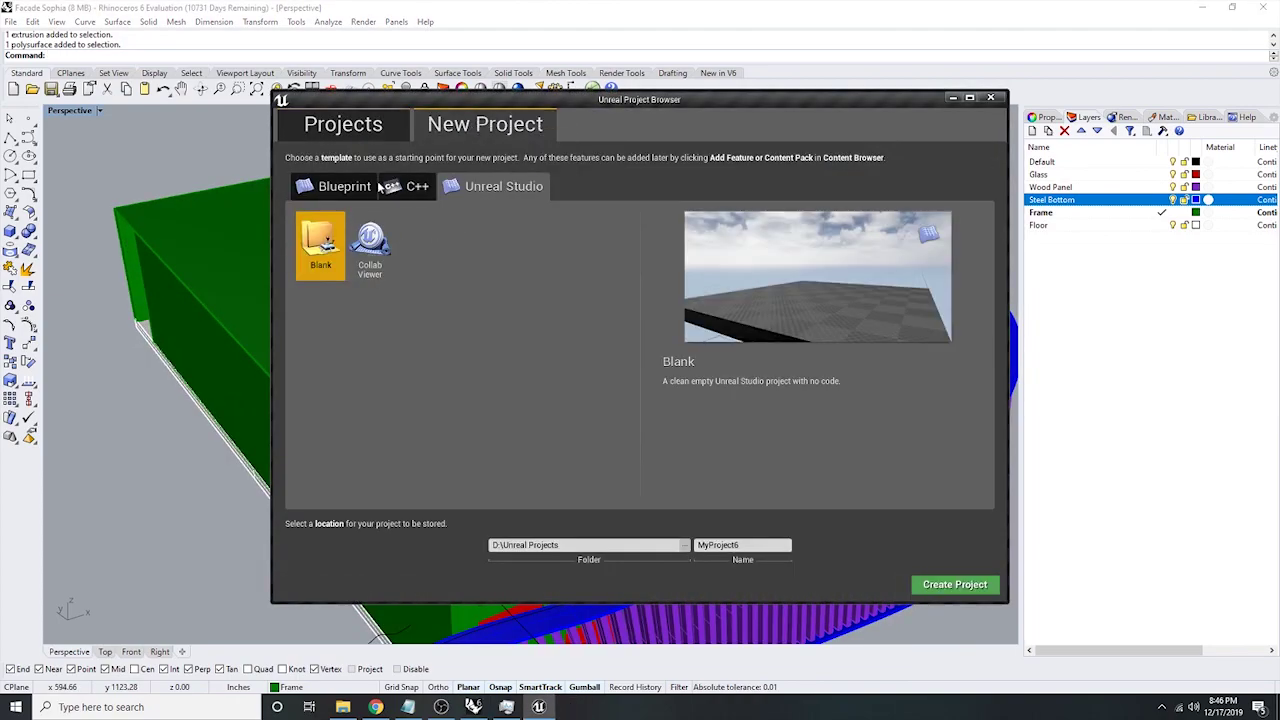
click(345, 186)
click(483, 315)
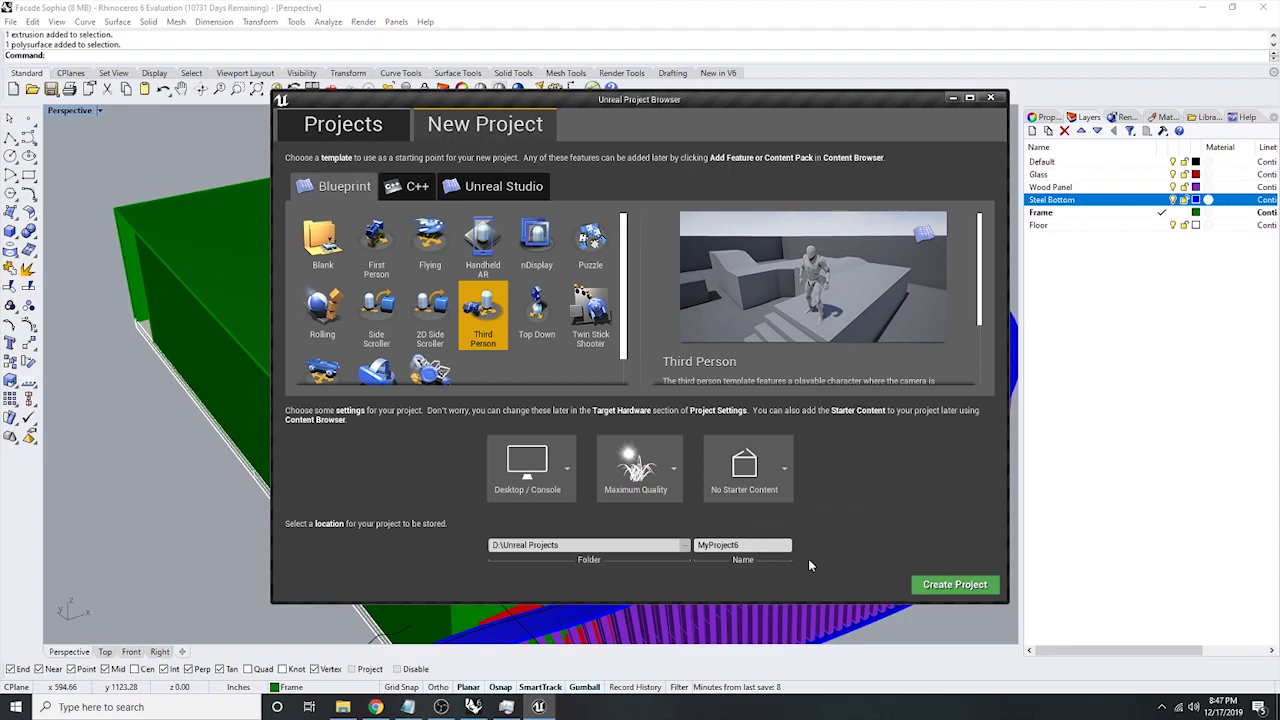
click(955, 584)
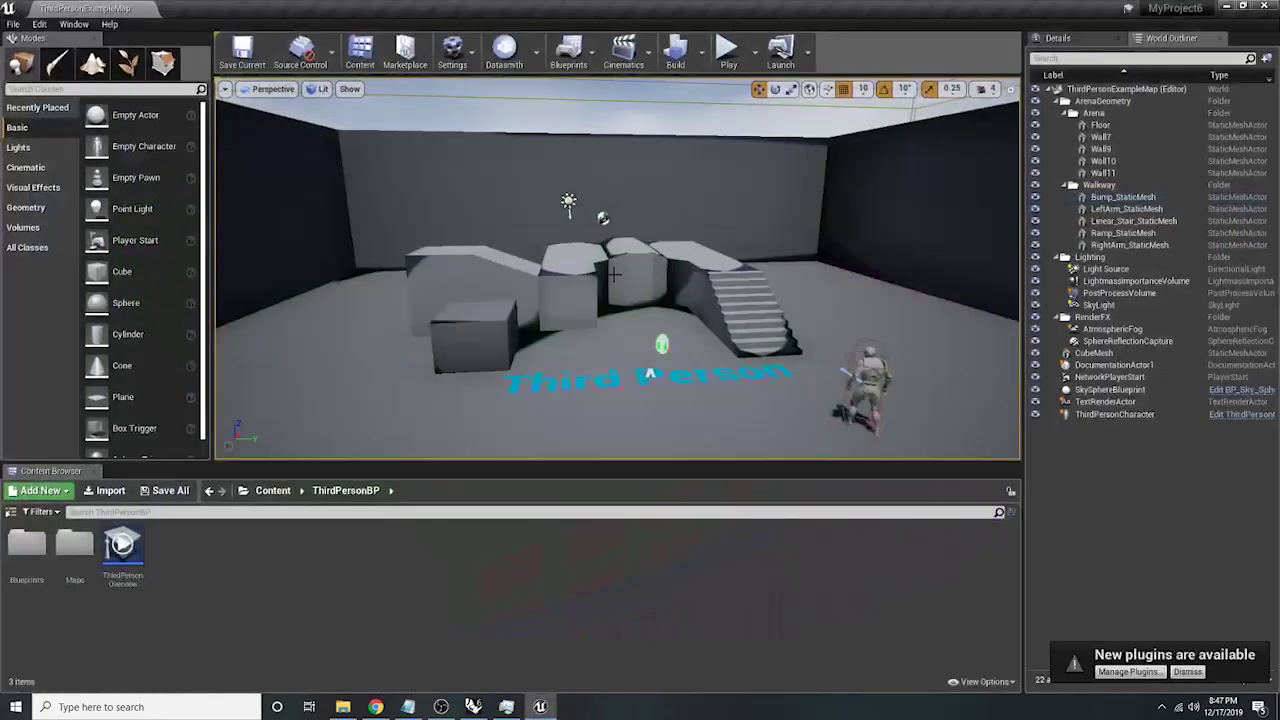
- Switch to Rhino, examine the facade building and make Default the current layer
right_drag(614, 274, 460, 262)
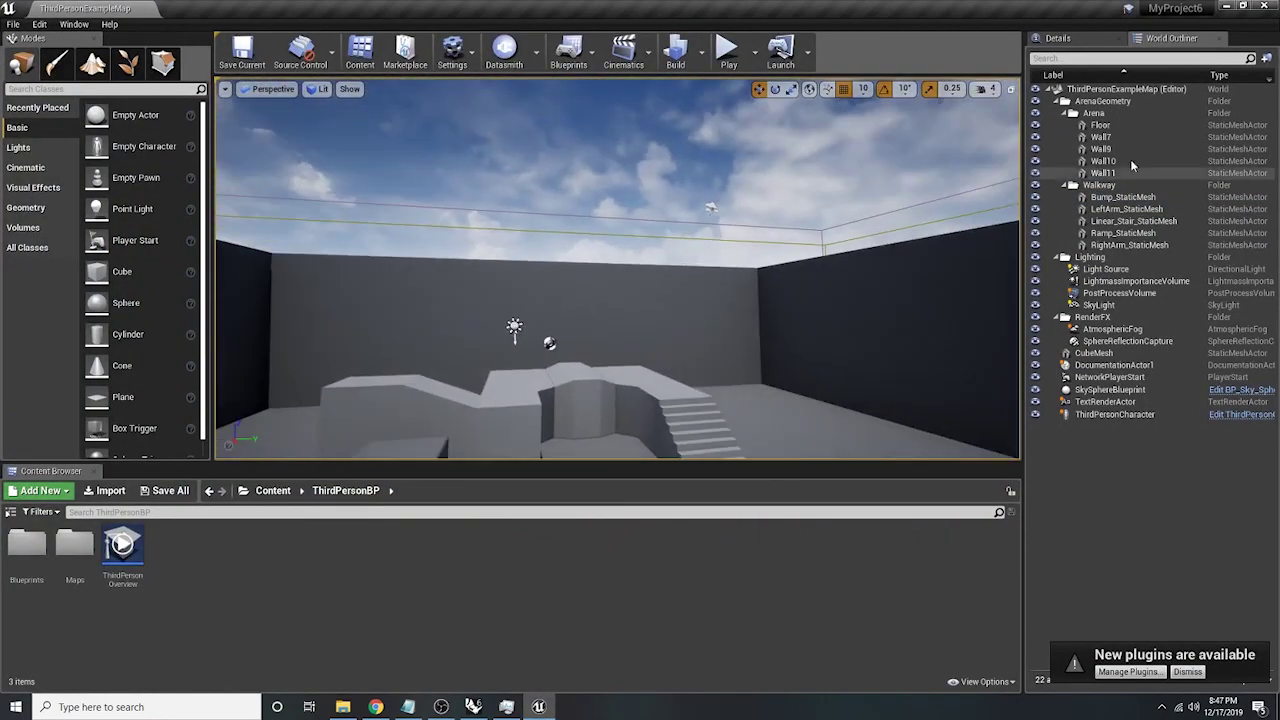
click(1227, 6)
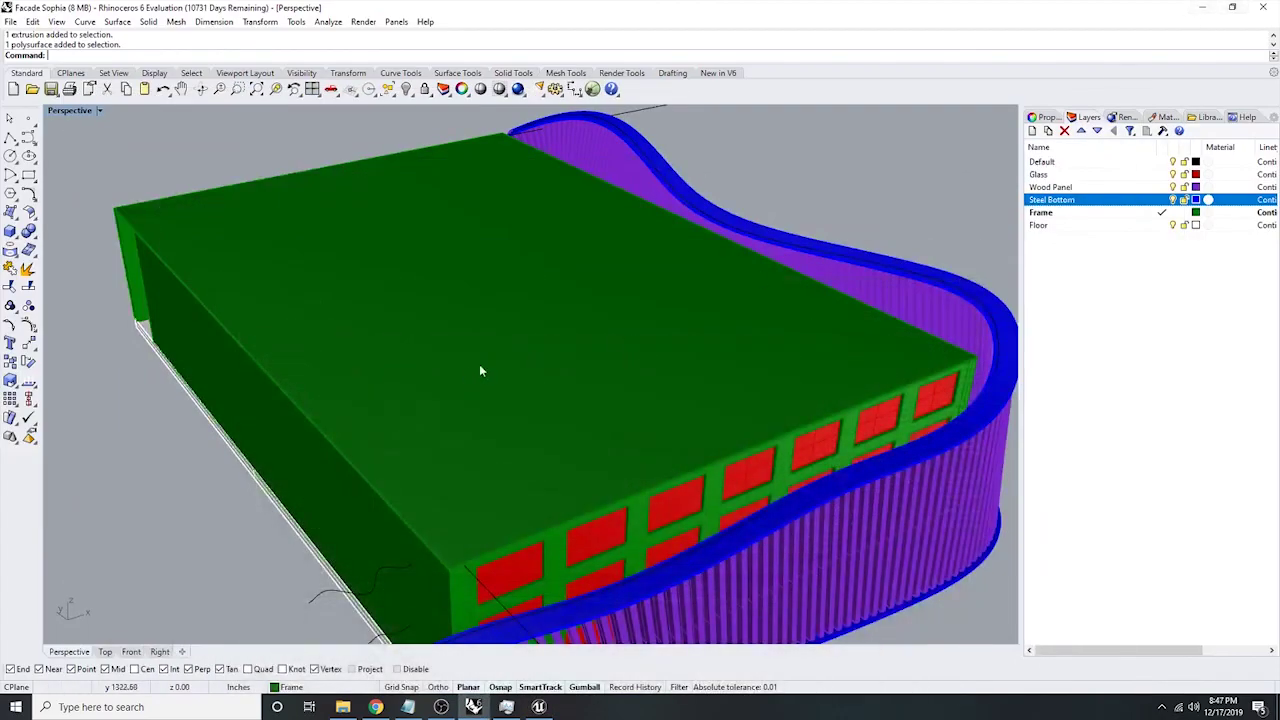
right_drag(479, 364, 693, 295)
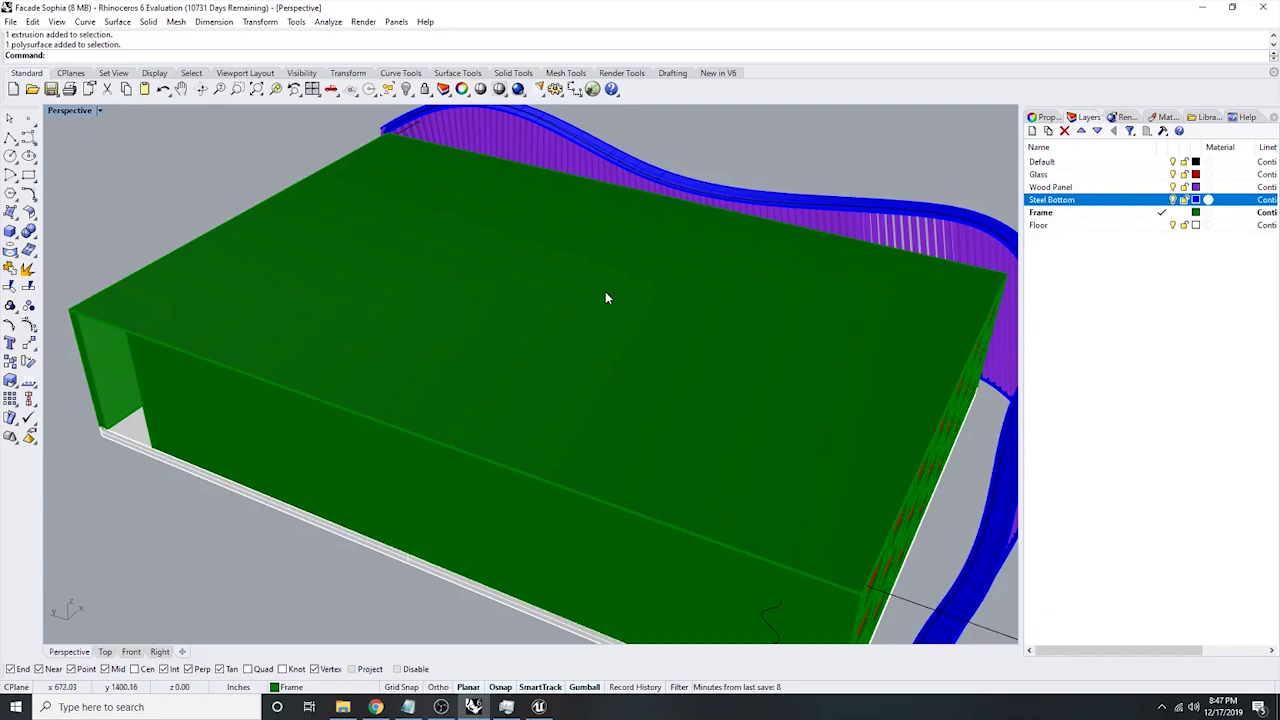
right_drag(534, 386, 590, 420)
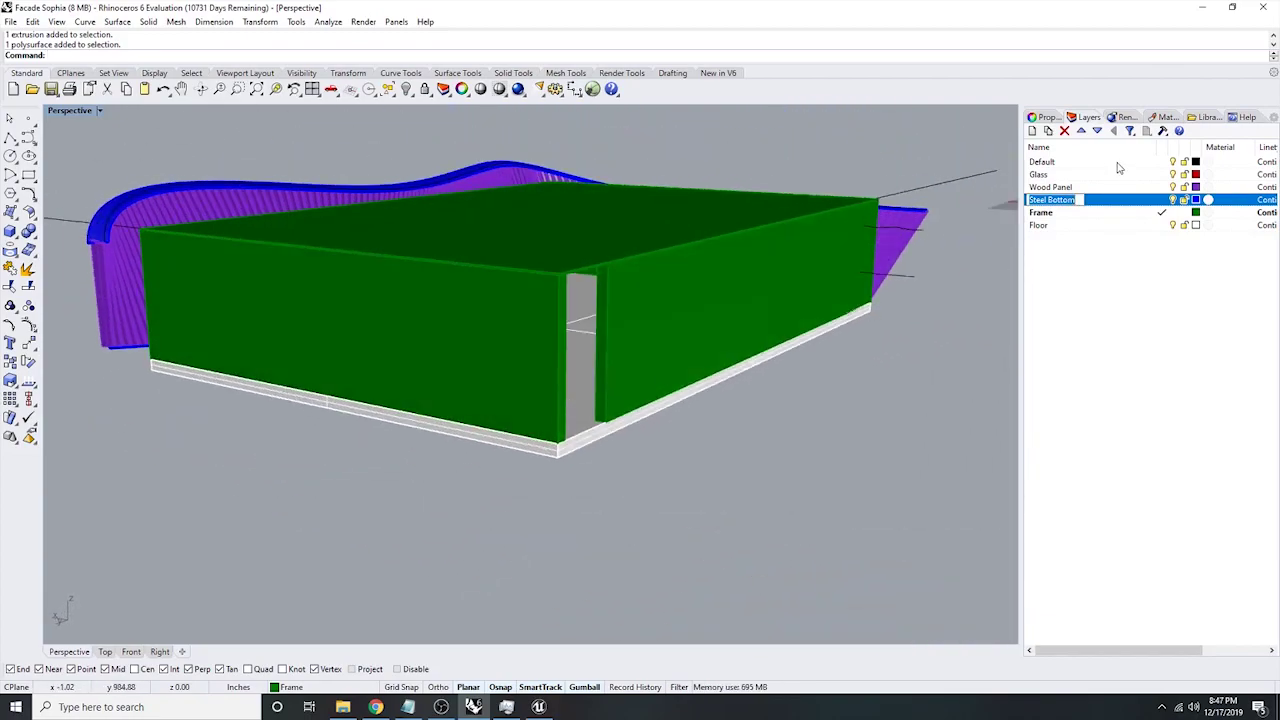
double_click(1117, 162)
right_drag(700, 300, 565, 320)
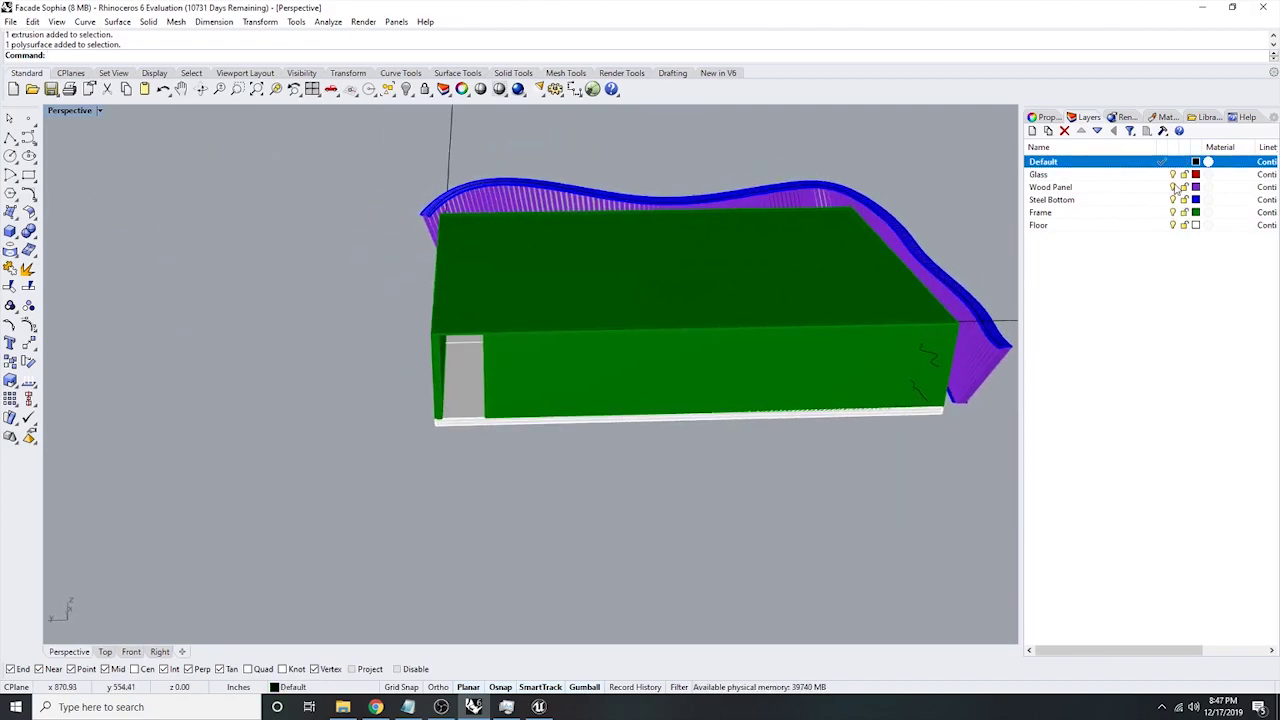
- Select all objects on the Glass layer
right_click(1124, 175)
click(1192, 378)
right_drag(900, 320, 824, 339)
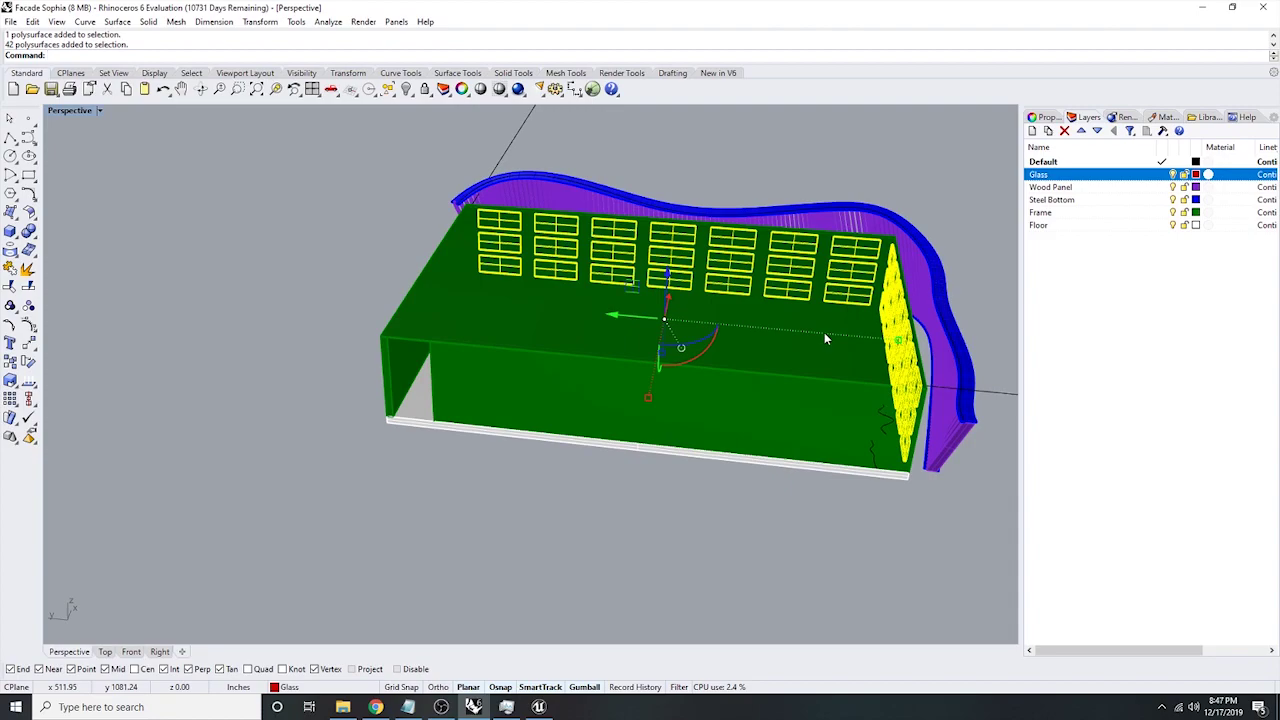
- Start exporting the selected glass objects and set the destination to the Side Projects folder in My Drive on Google Drive
text(Export)
key(Return)
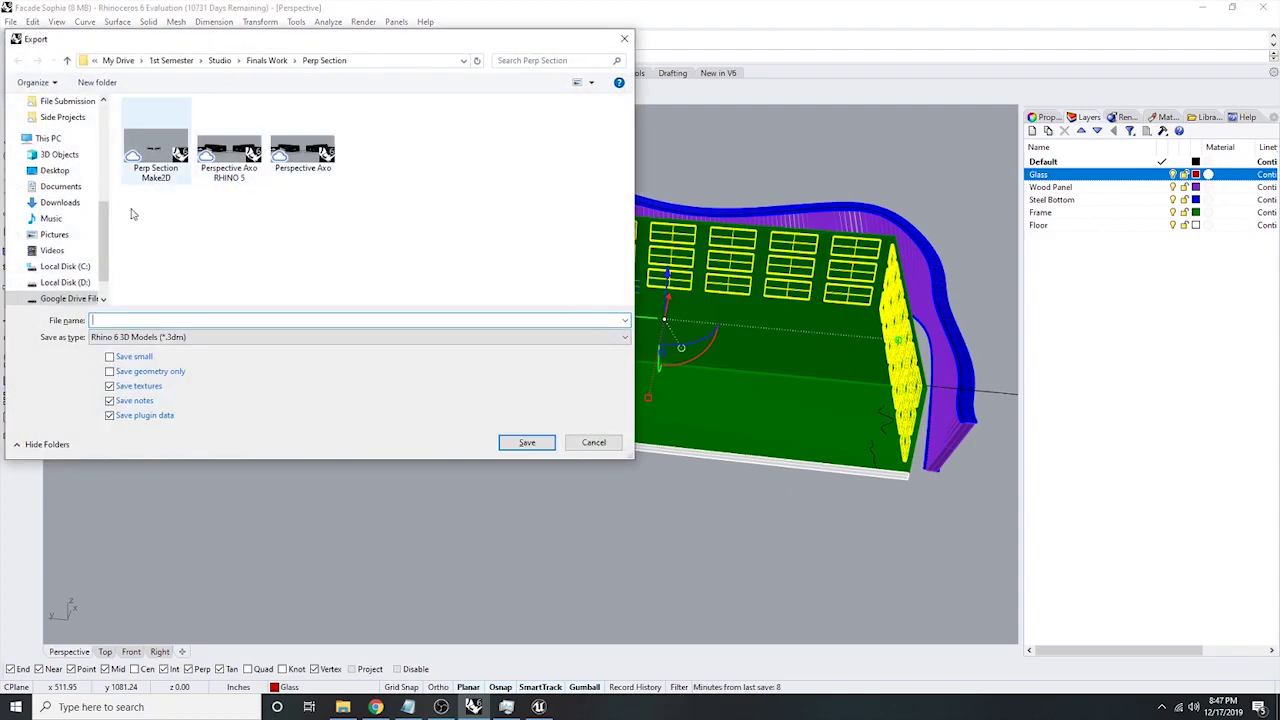
scroll(52, 222, down, 1)
click(64, 266)
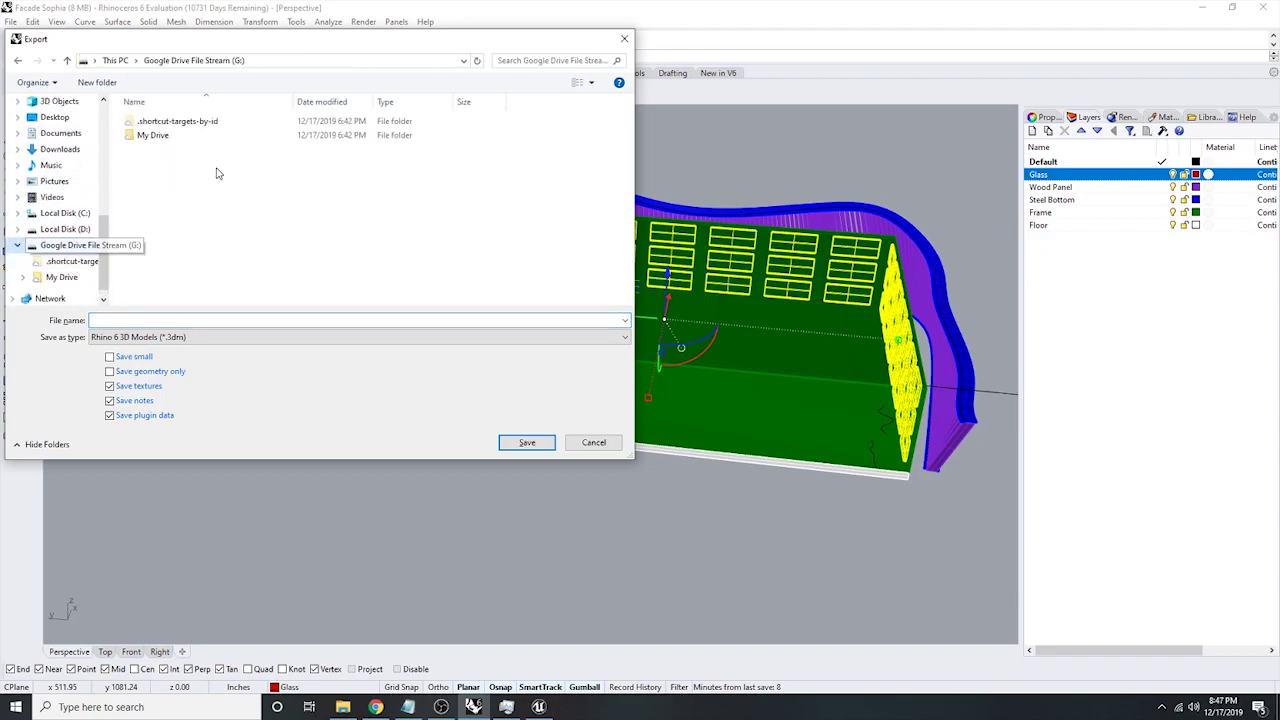
double_click(186, 140)
scroll(215, 232, down, 5)
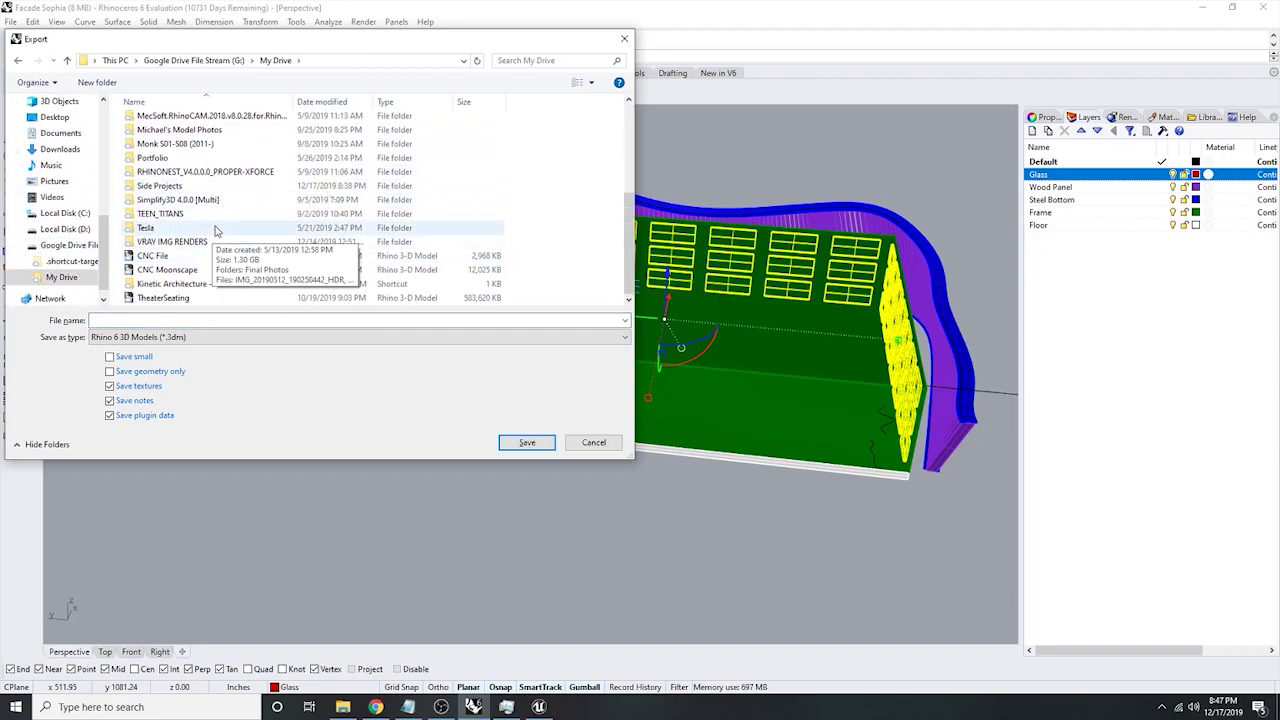
double_click(178, 186)
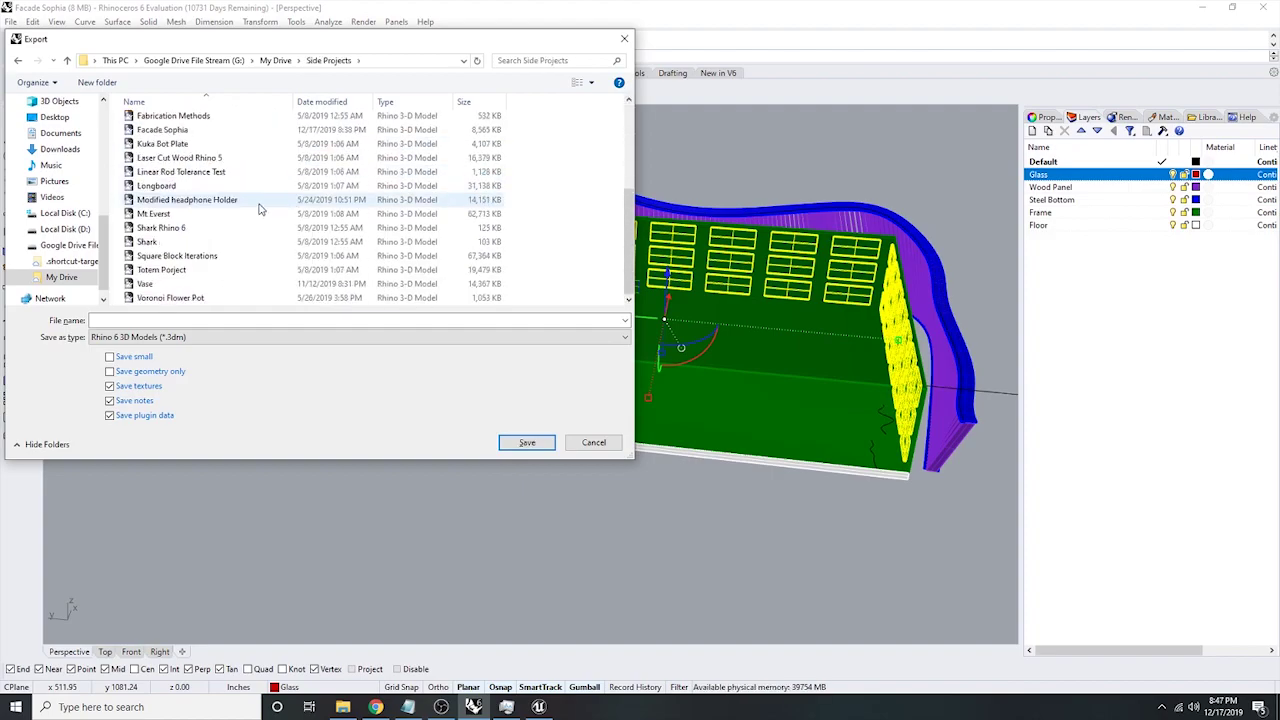
- Enter Glass as the export file name and look through the files in Side Projects
click(247, 320)
text(Gl)
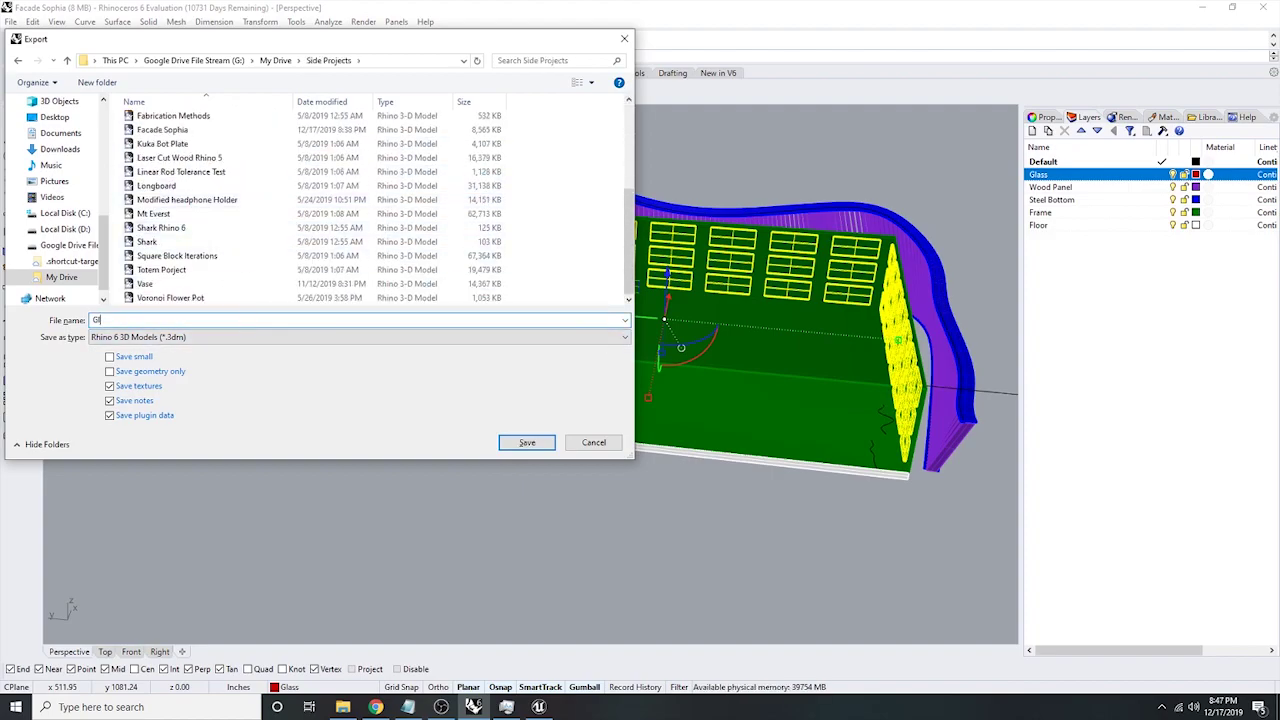
text(ass)
scroll(360, 275, up, 3)
click(307, 244)
scroll(295, 210, up, 1)
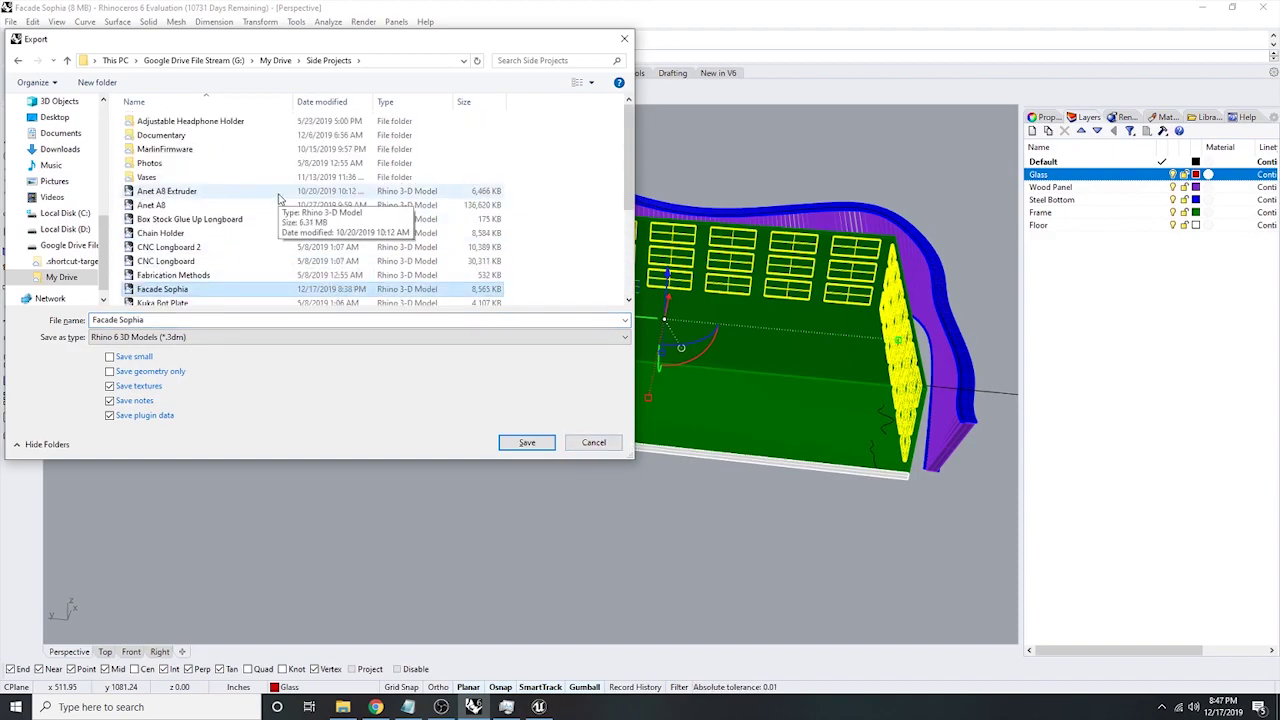
- Create a new folder named Sophia Facade inside Side Projects and open it as the export destination
scroll(280, 175, down, 4)
click(100, 83)
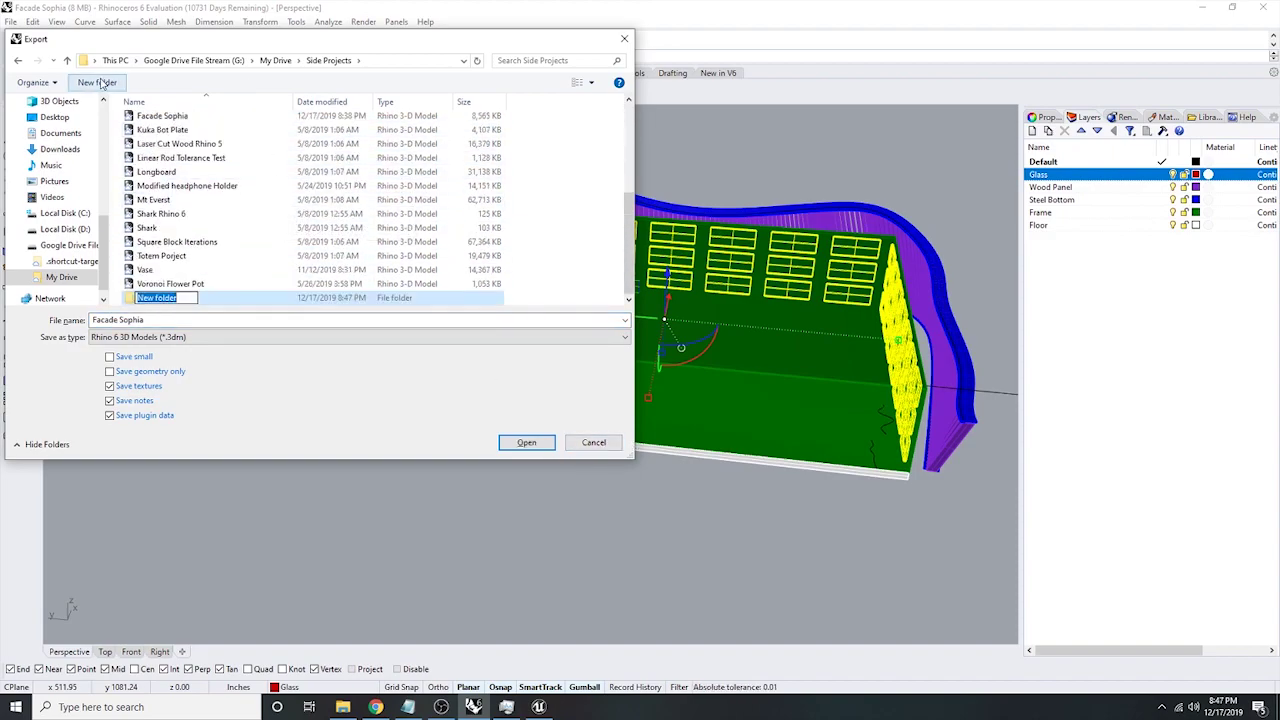
text(Sophia Facade)
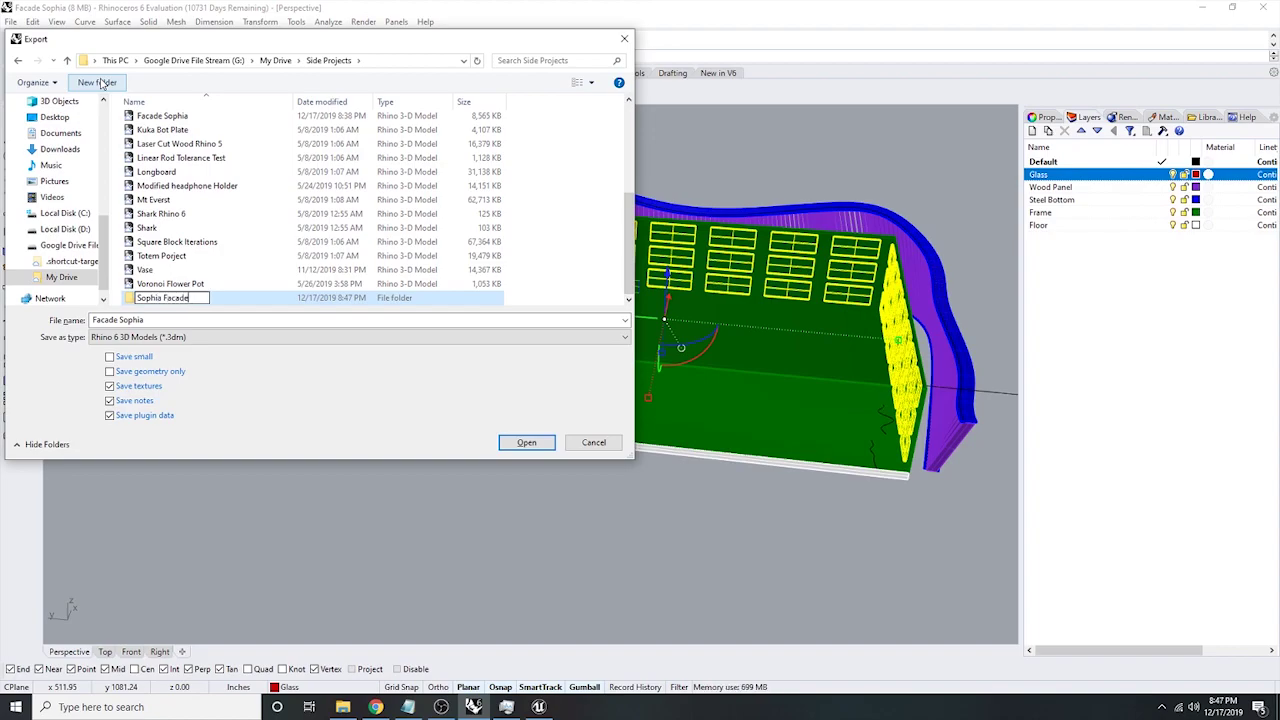
key(Return)
click(190, 172)
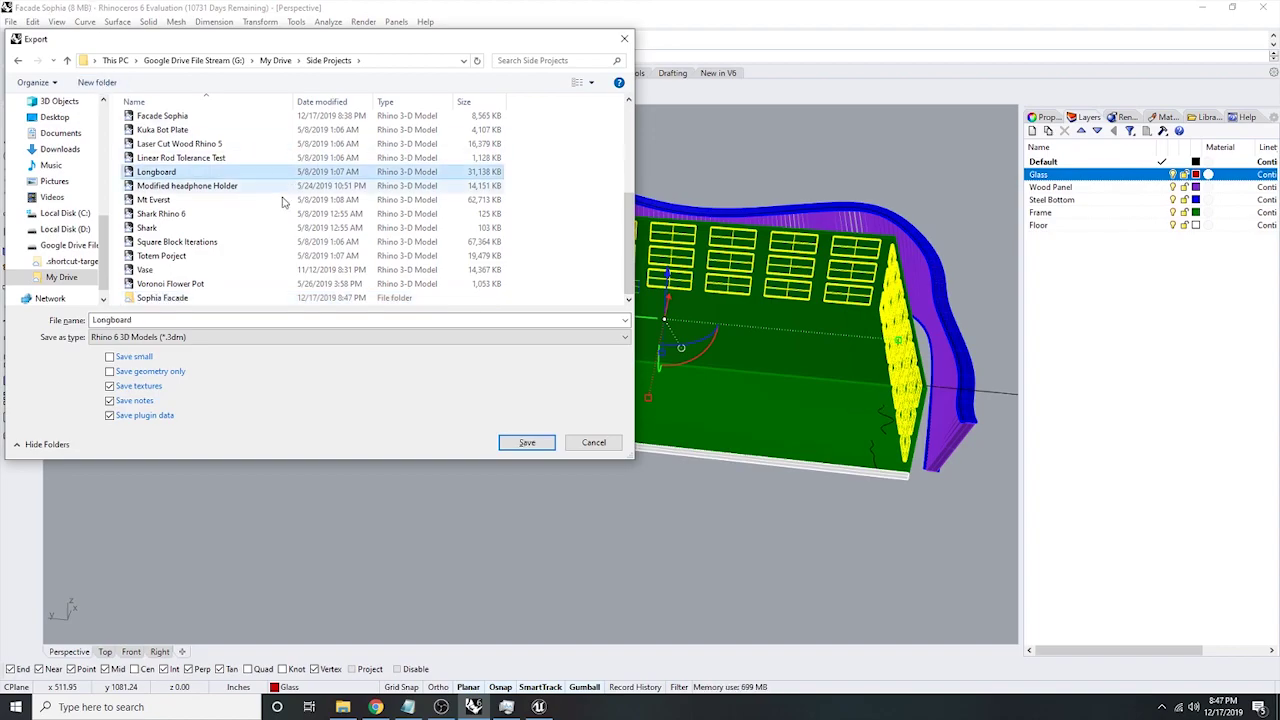
double_click(162, 298)
- Export the selected glass objects as a Rhino 6 model named Glass
click(296, 320)
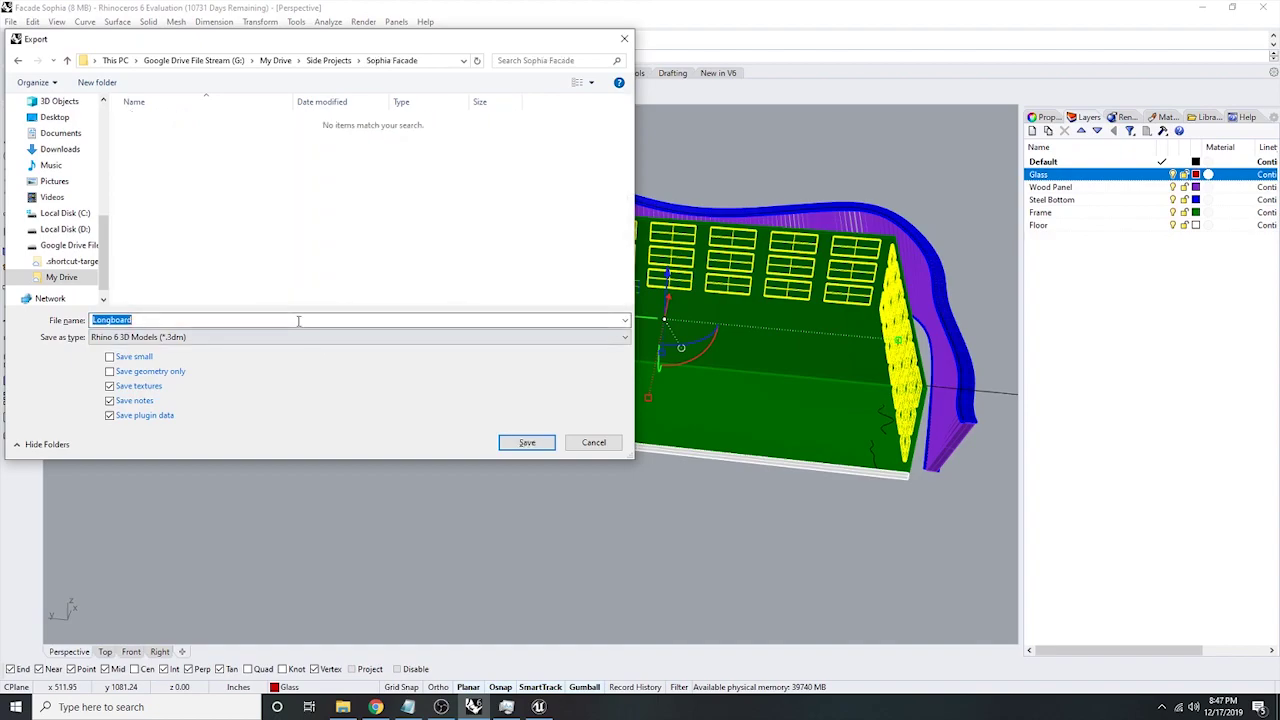
text(Glass)
key(Return)
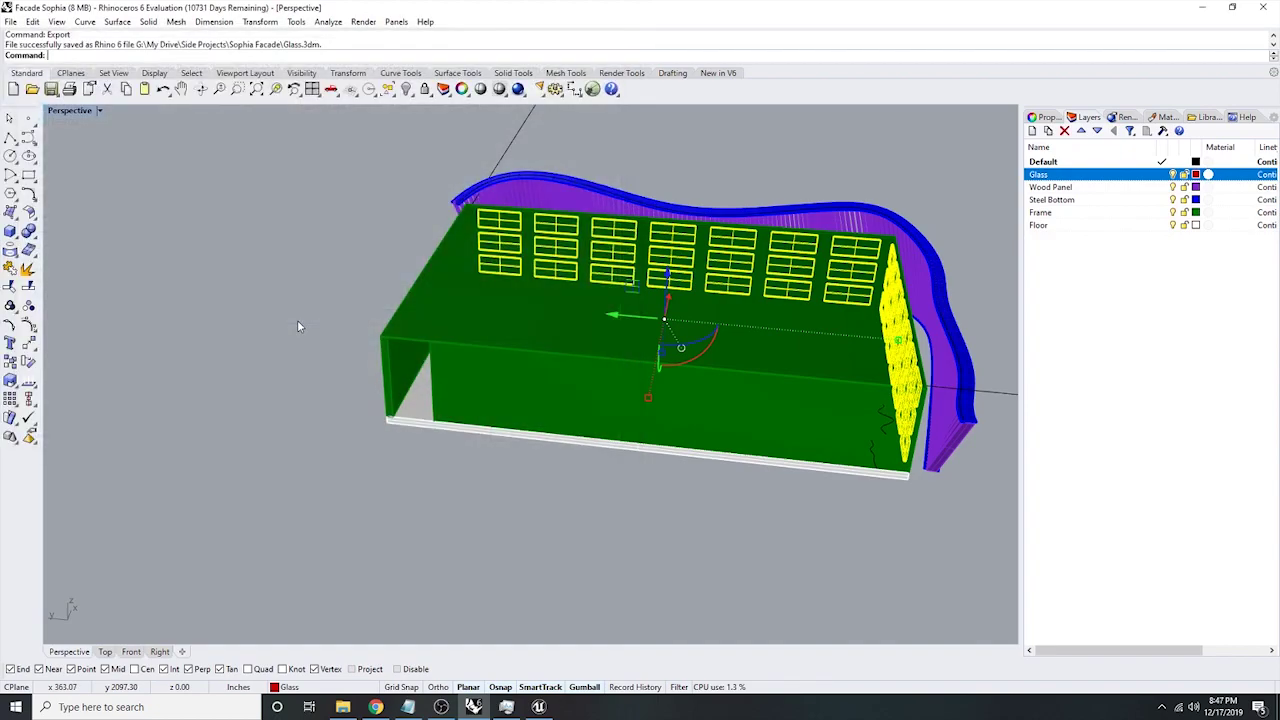
- Clear the glass selection and select all objects on the Wood Panel layer
right_drag(597, 316, 946, 269)
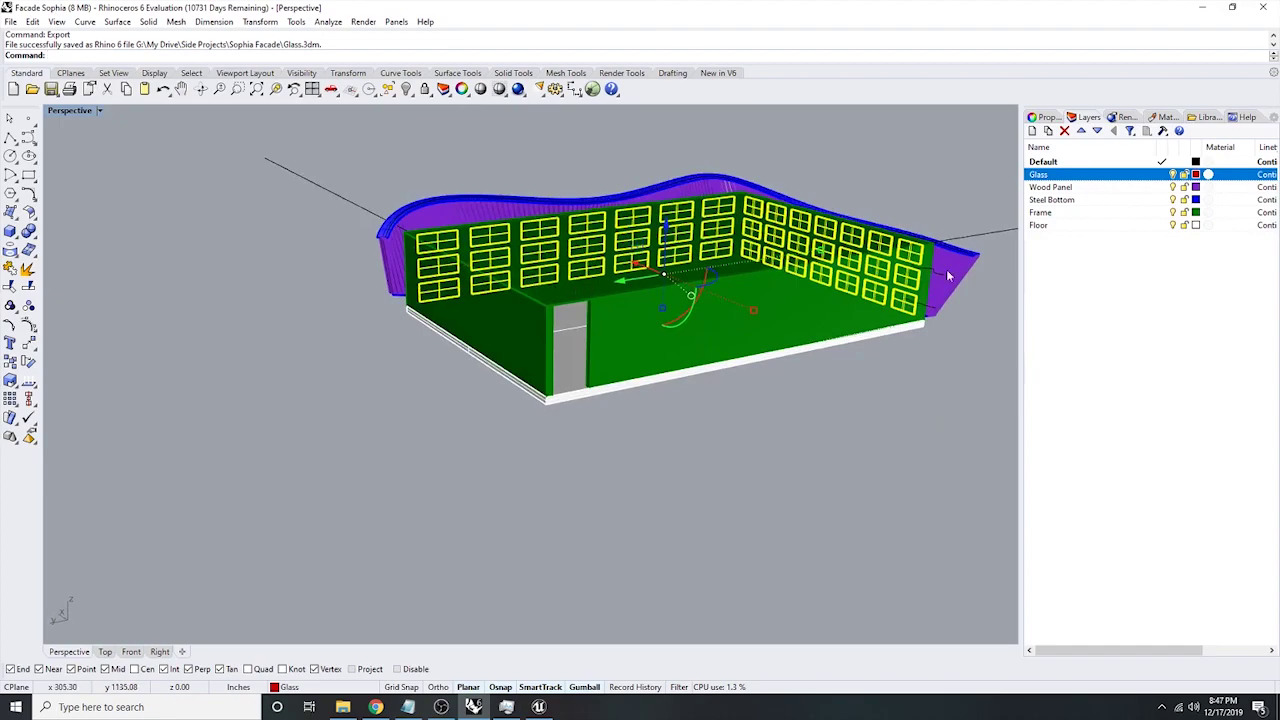
right_click(1107, 190)
click(984, 437)
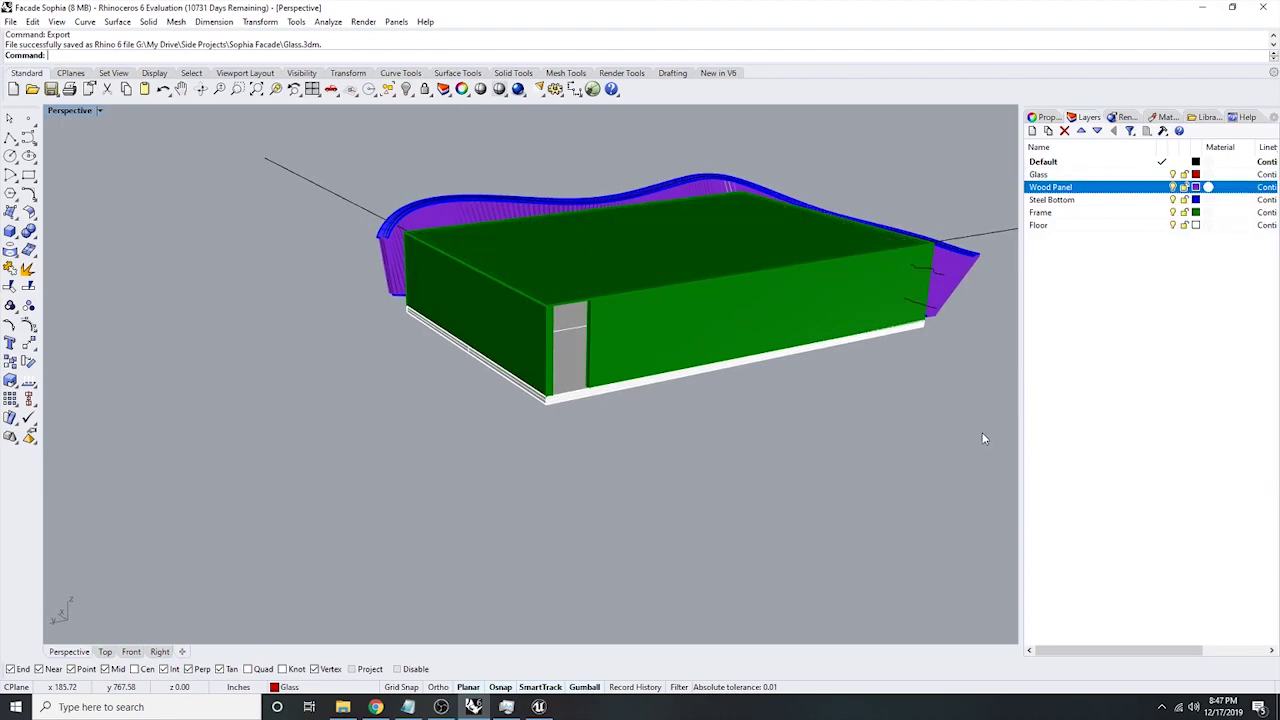
right_click(1106, 188)
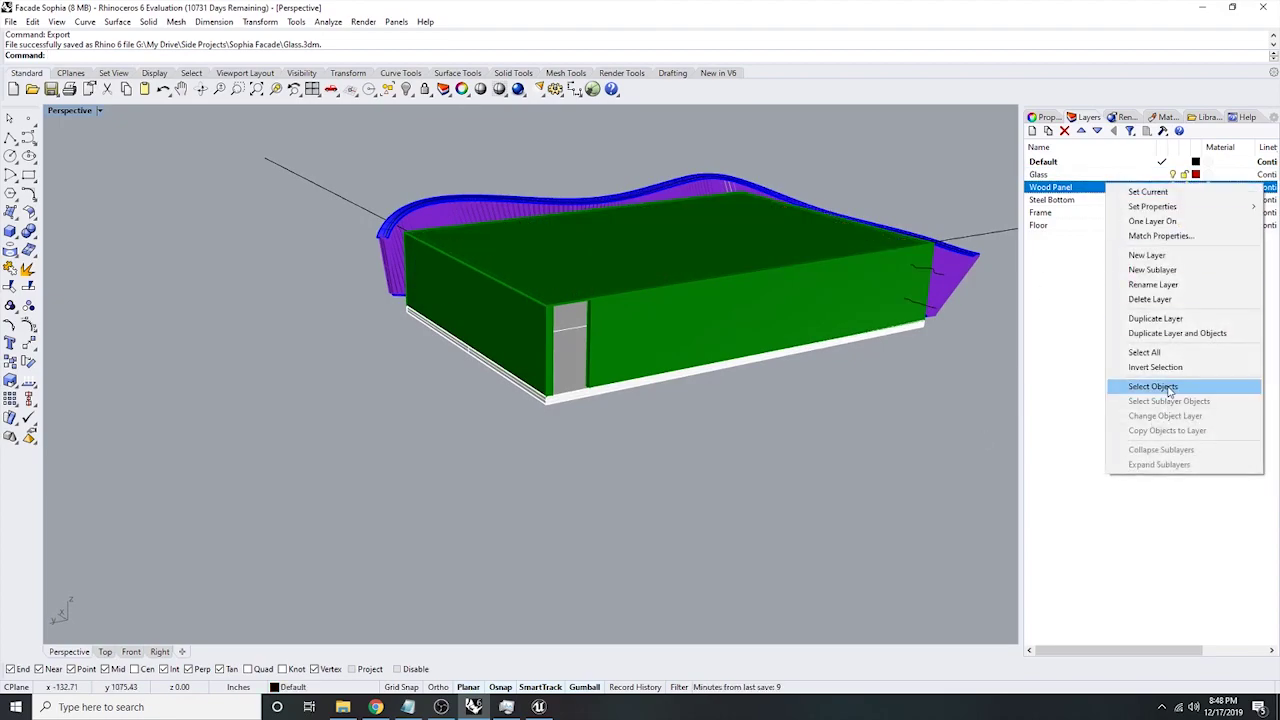
click(1153, 386)
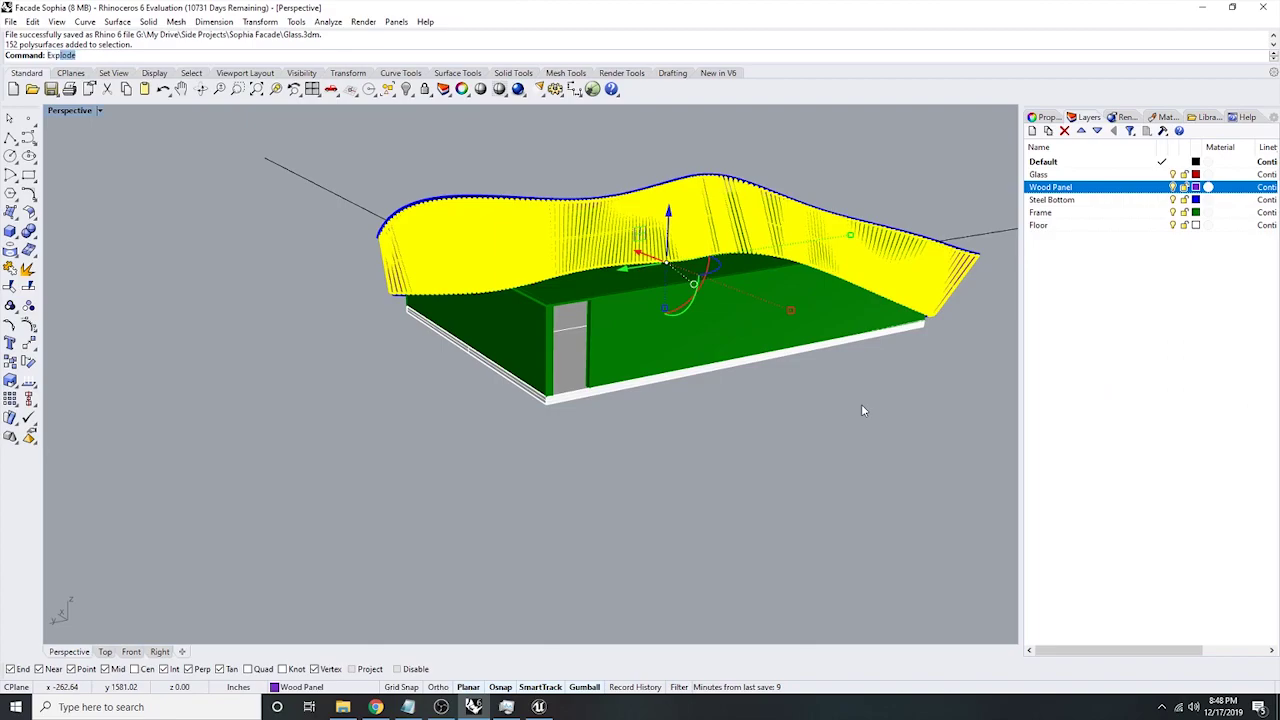
- Export the selected panels as Wood Panels into the Sophia Facade folder
text(ort)
key(Return)
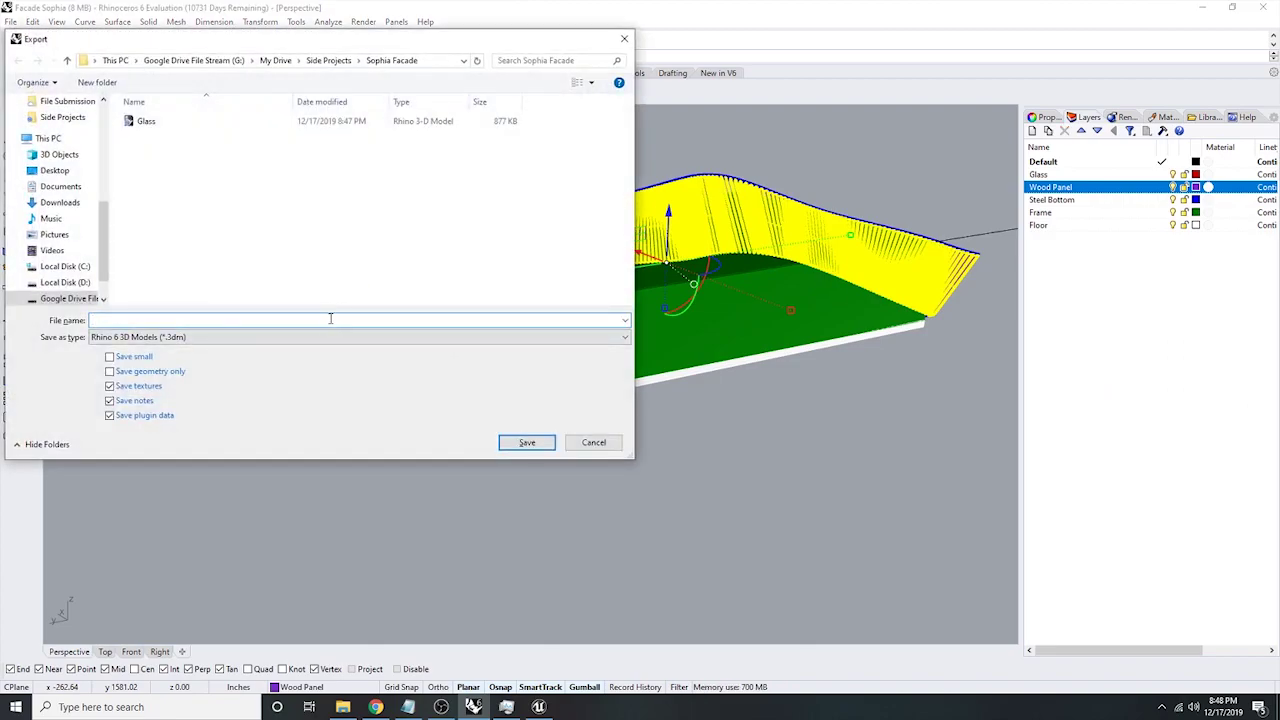
text(Glass)
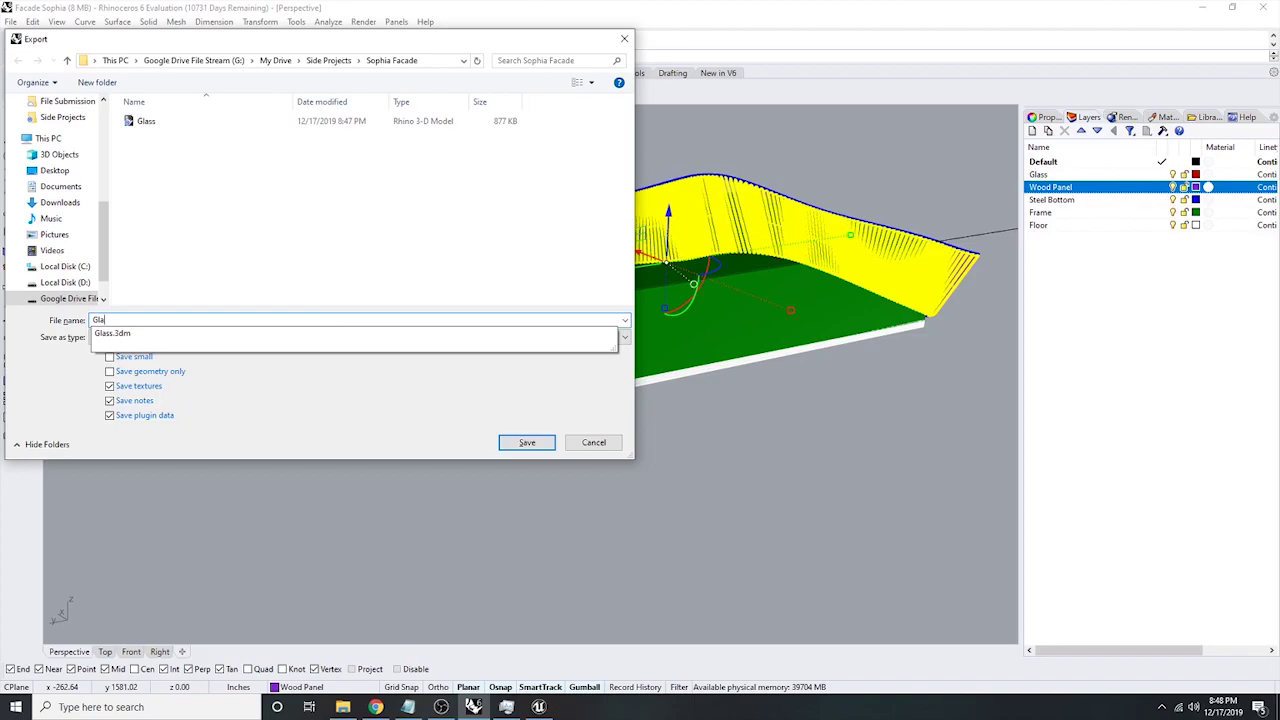
key(BackSpace)
key(BackSpace)
key(BackSpace)
text(Wood P)
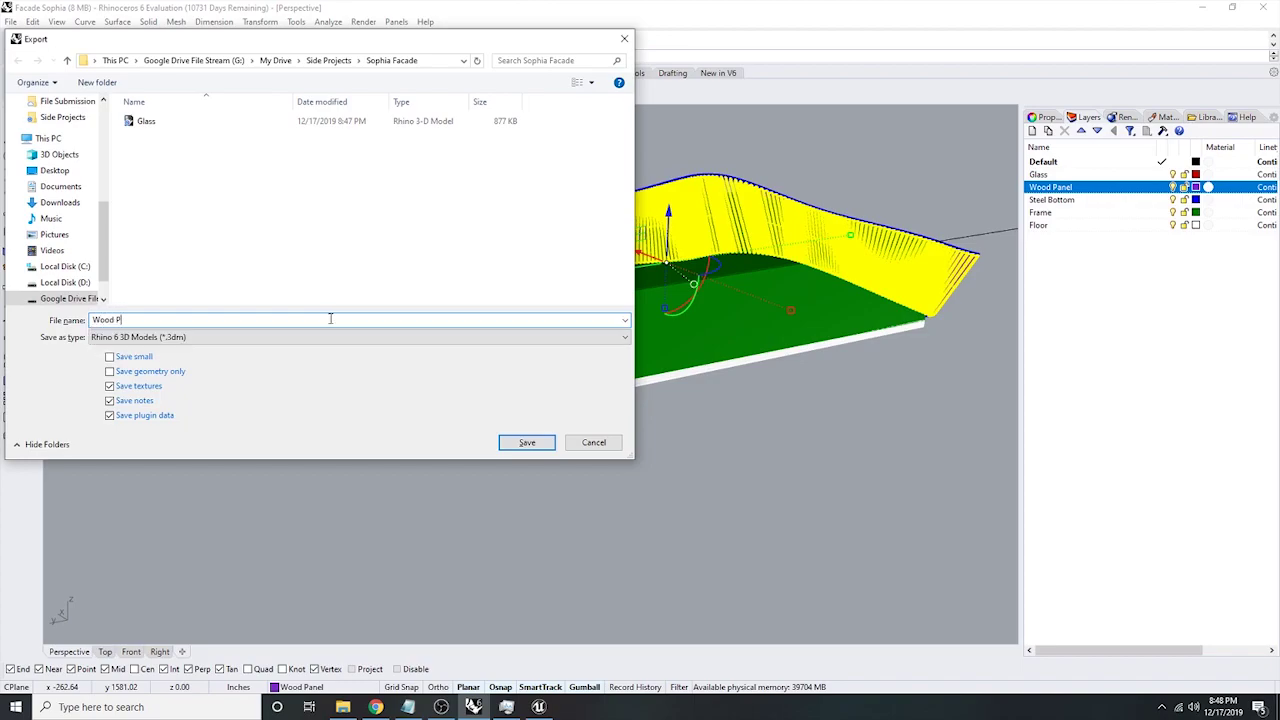
text(anels)
key(Return)
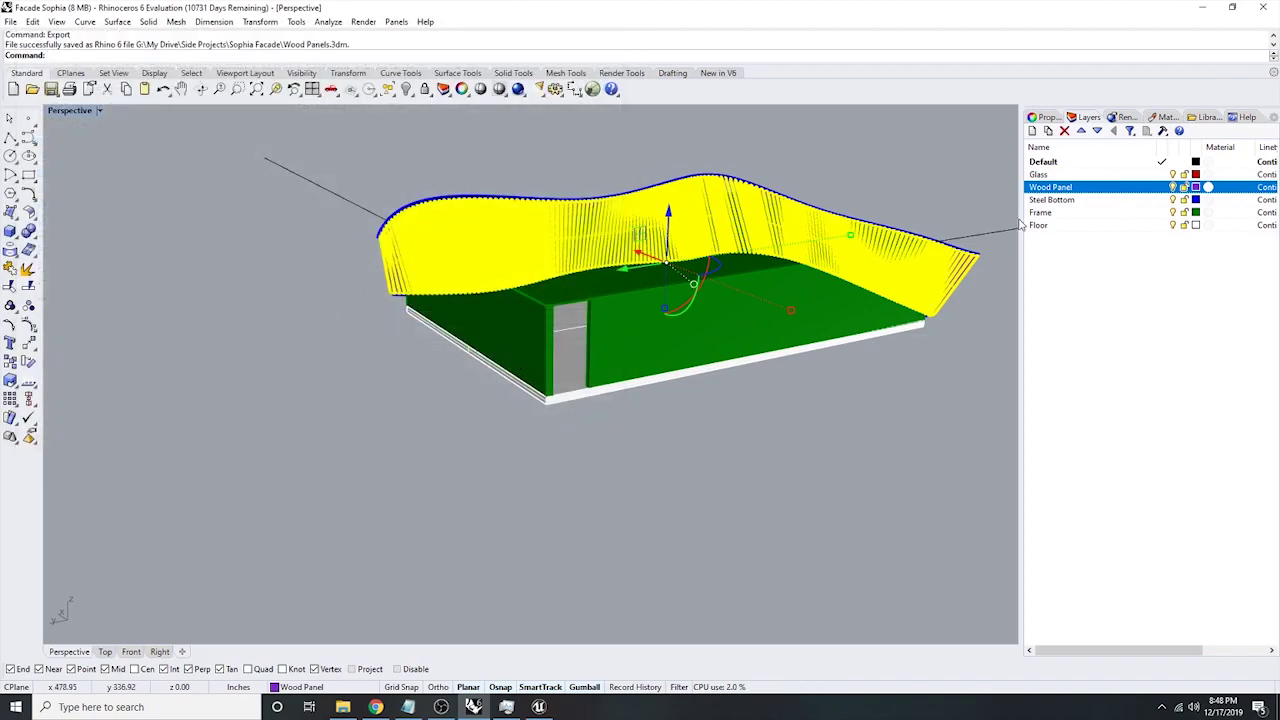
- Clear the selection, select all objects on the Steel Bottom layer and export them as Steel Bottom
key(Escape)
right_click(1090, 200)
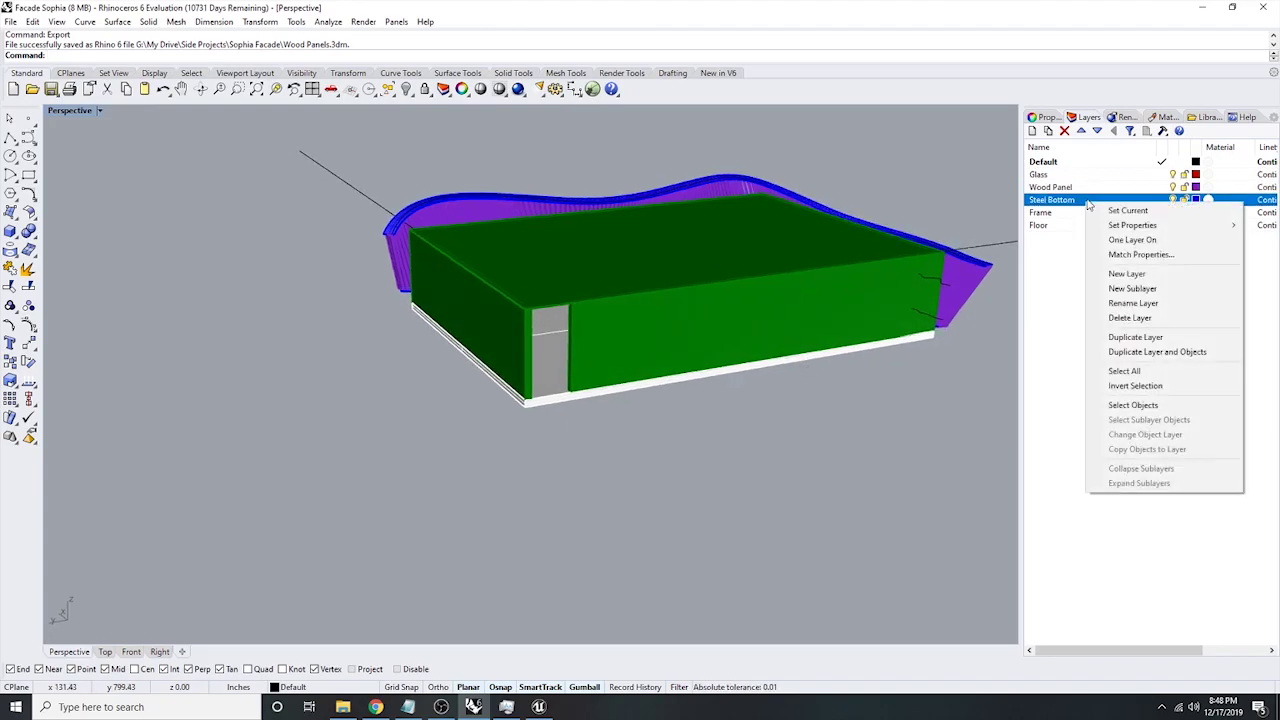
click(1148, 408)
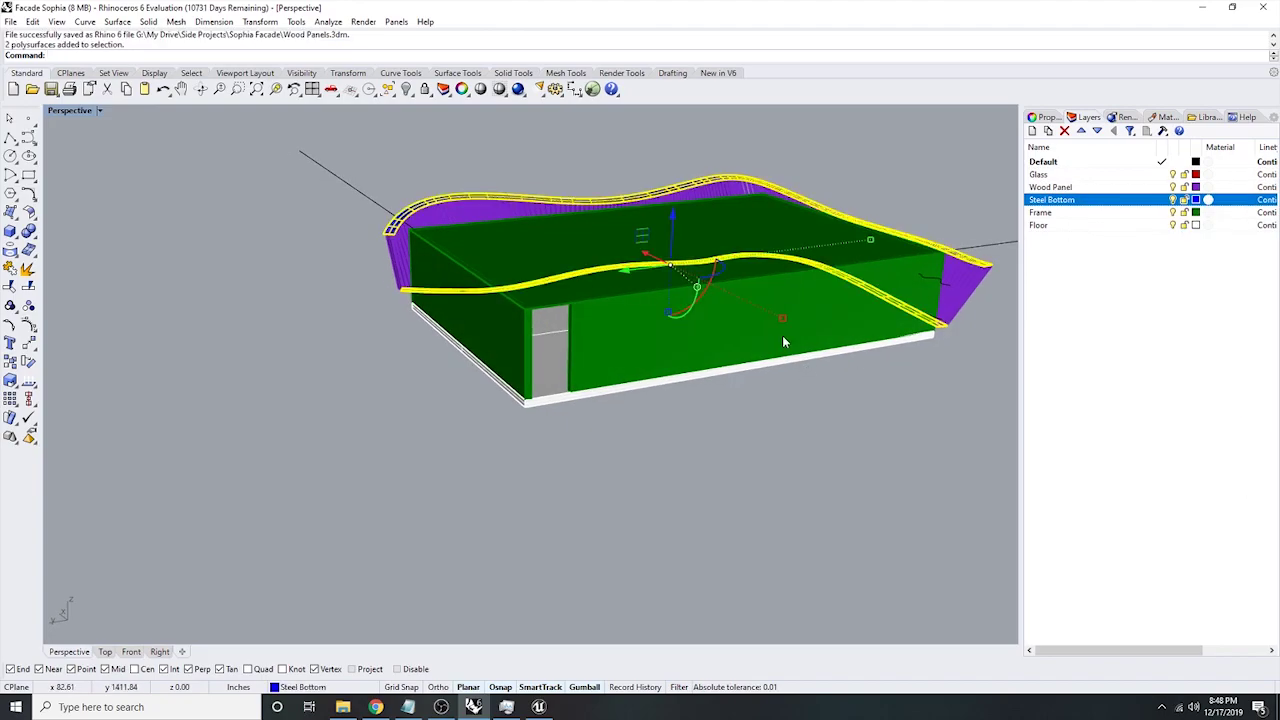
text(Export)
key(Return)
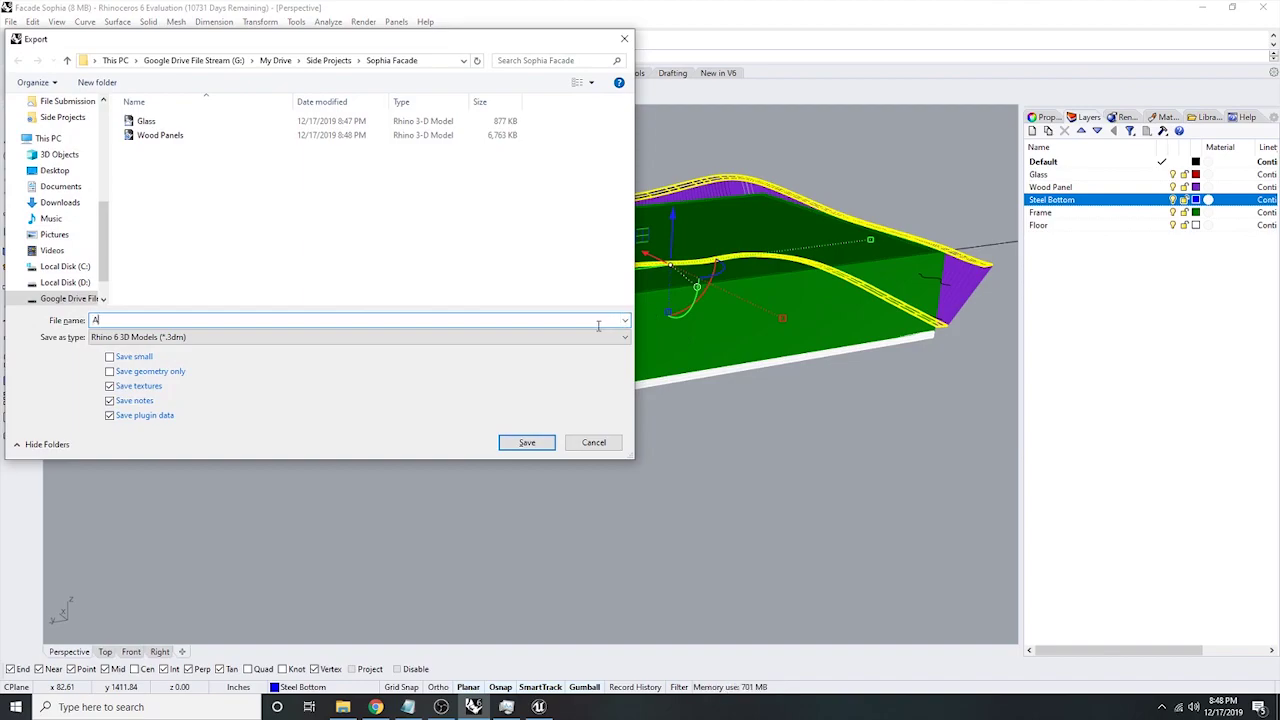
text(Steel Bott)
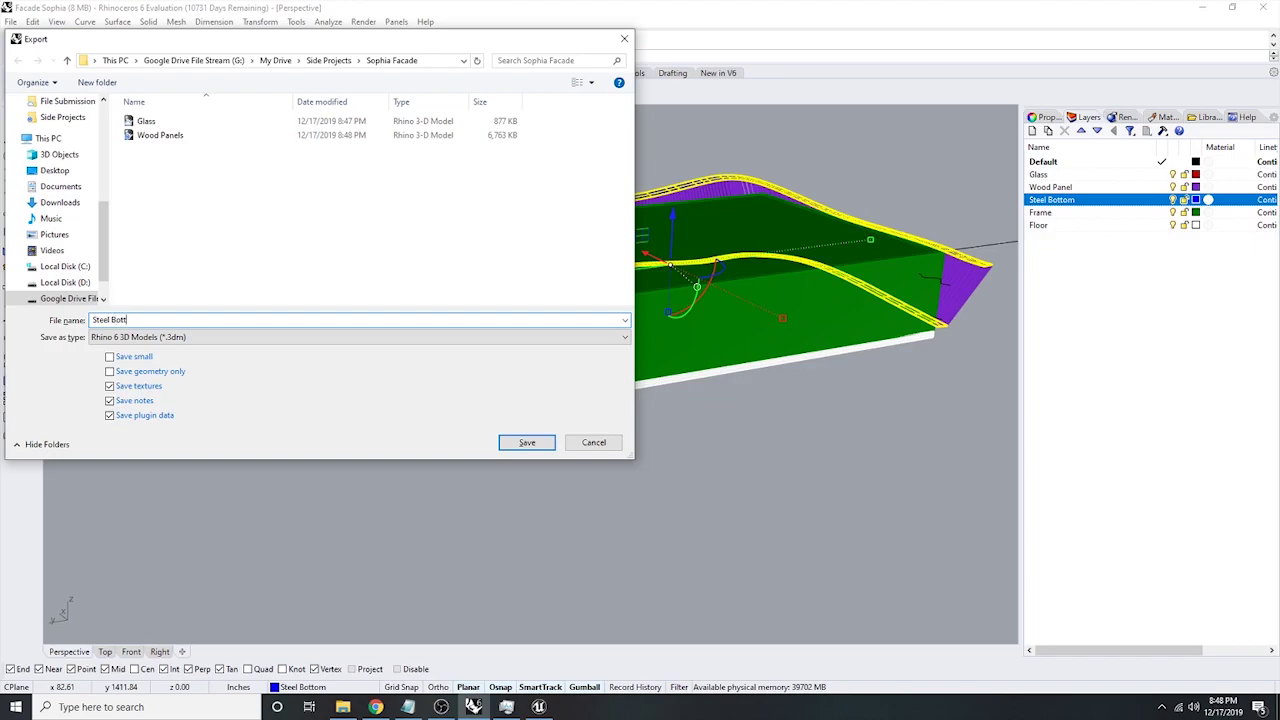
text(om)
key(Return)
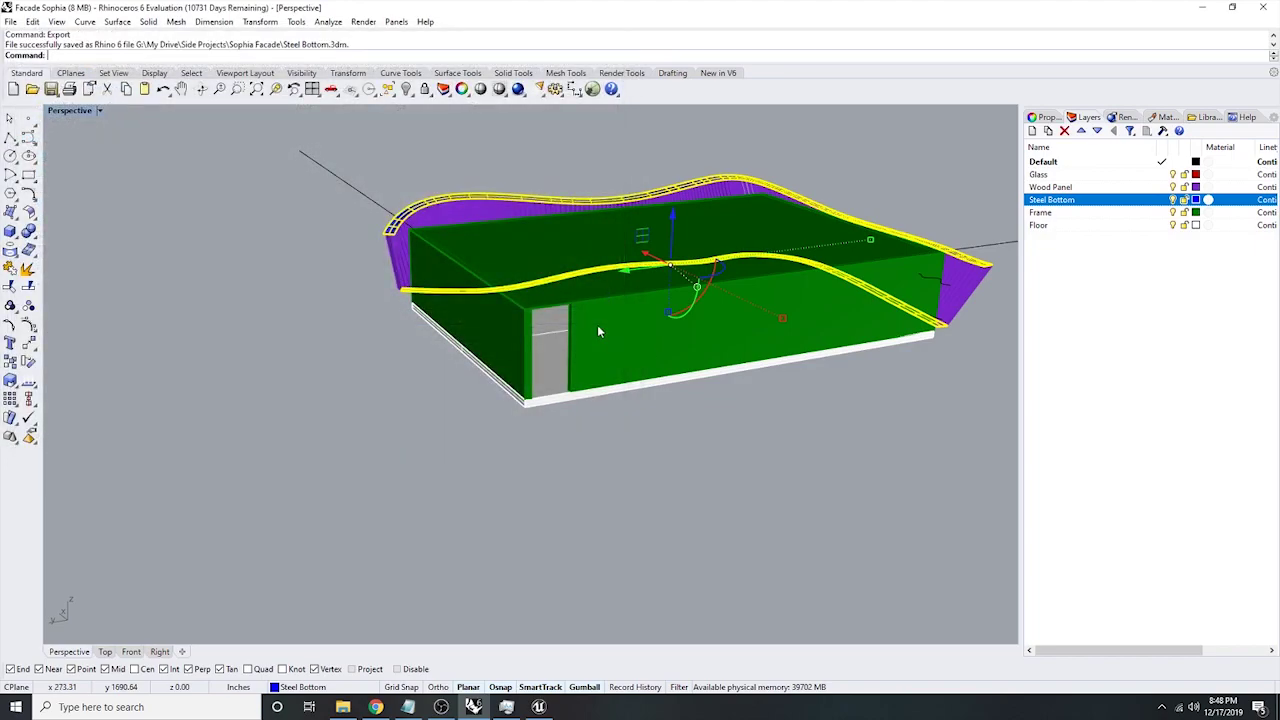
right_click(1089, 215)
click(1140, 416)
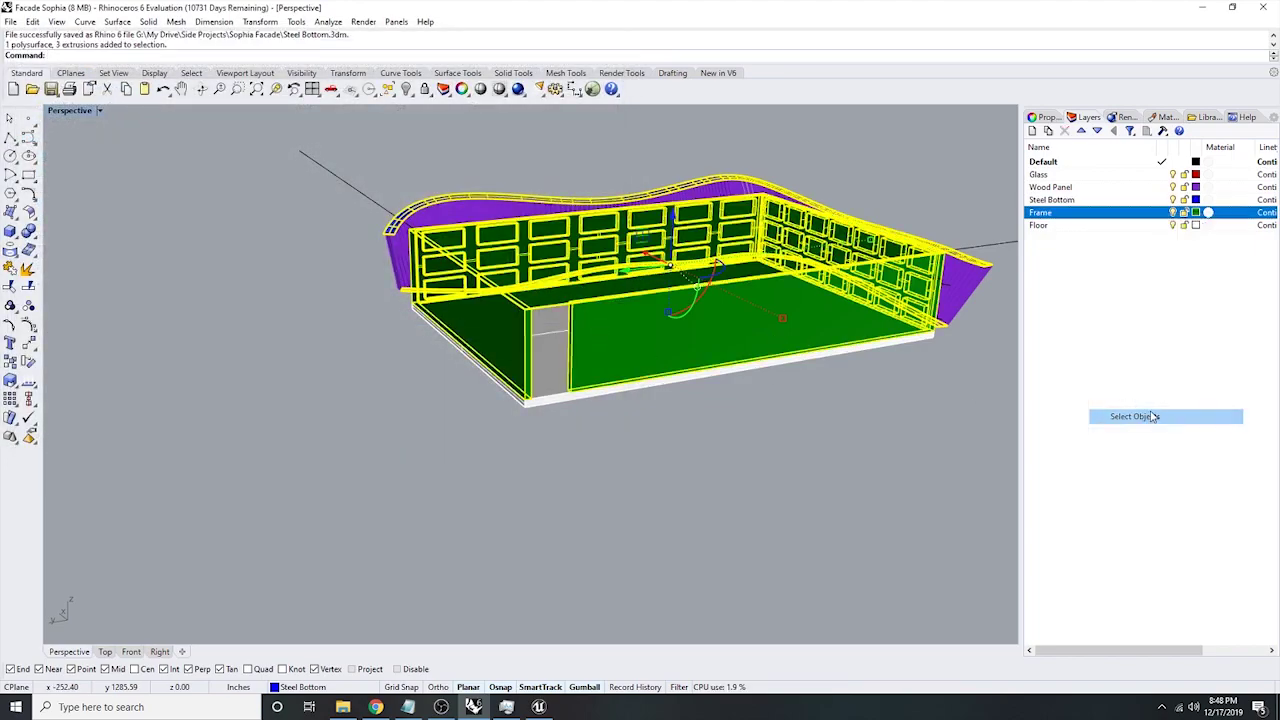
click(675, 419)
- Select only the objects on the Frame layer and export them as Frame into the Sophia Facade folder
right_click(1082, 213)
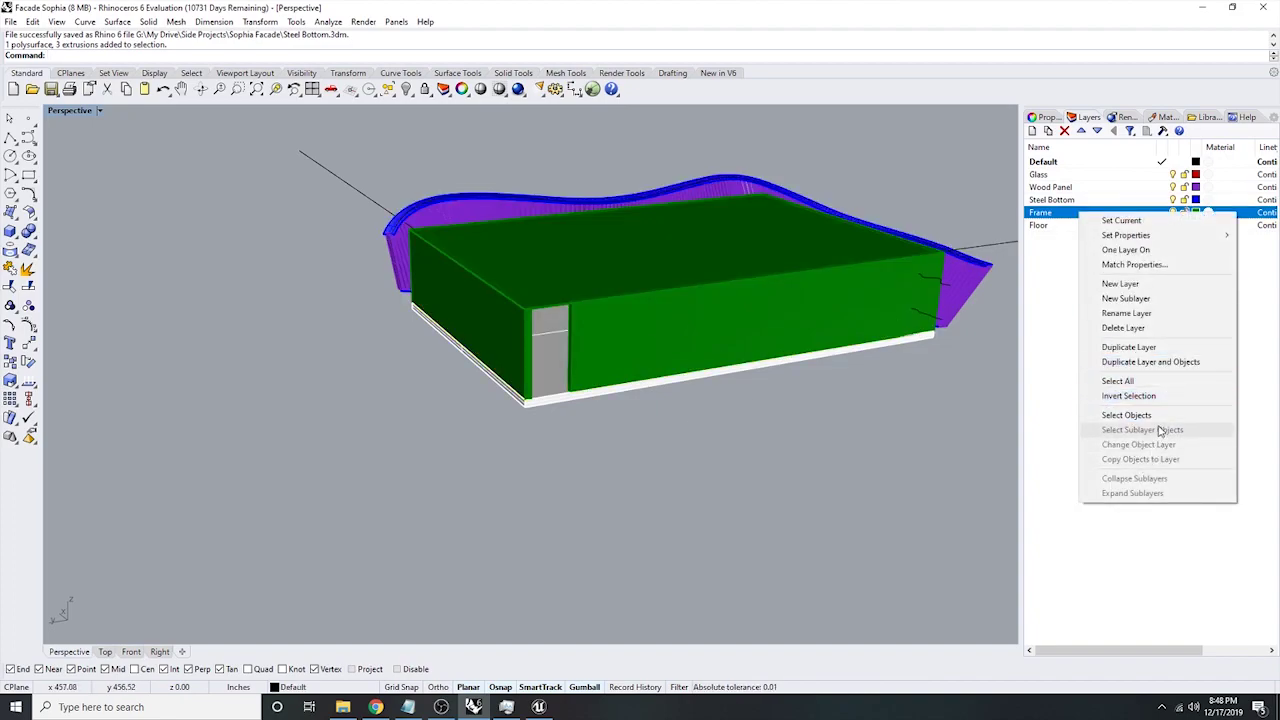
click(1150, 415)
text(export)
key(Return)
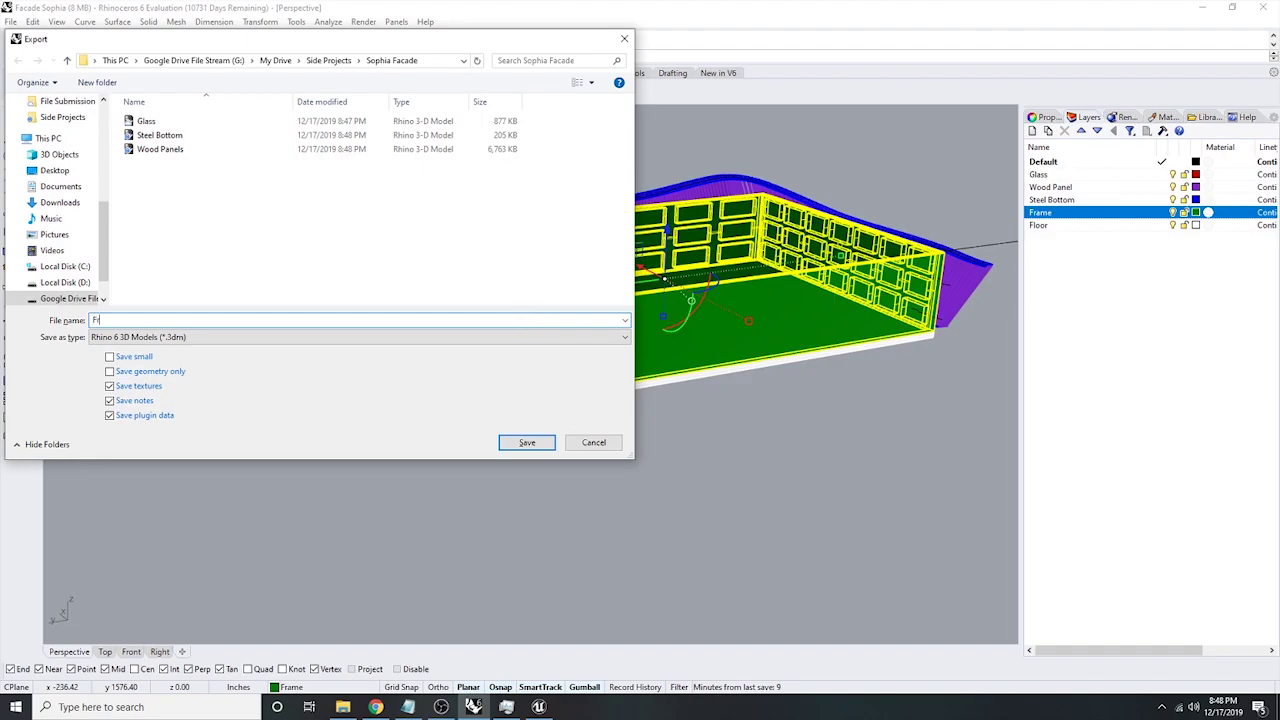
text(Frame)
key(Return)
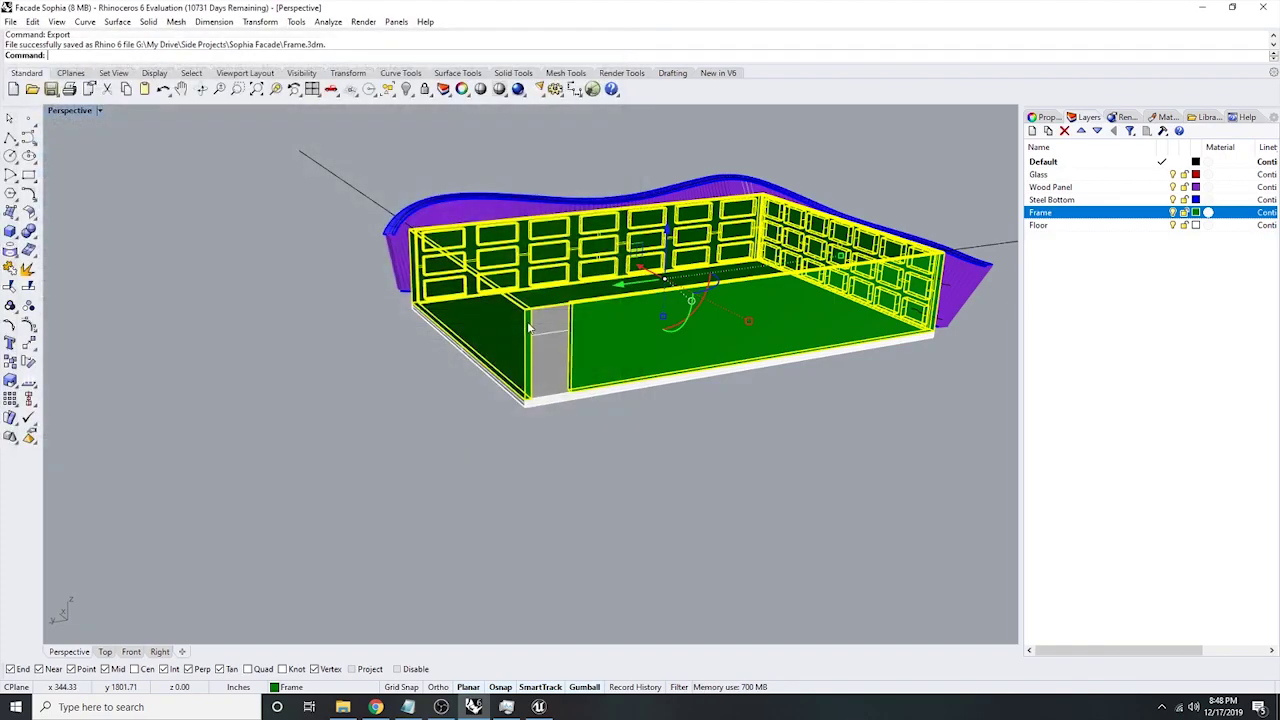
- Clear the frame selection, select all objects on the Floor layer and export them as Floor
click(833, 149)
right_click(1045, 225)
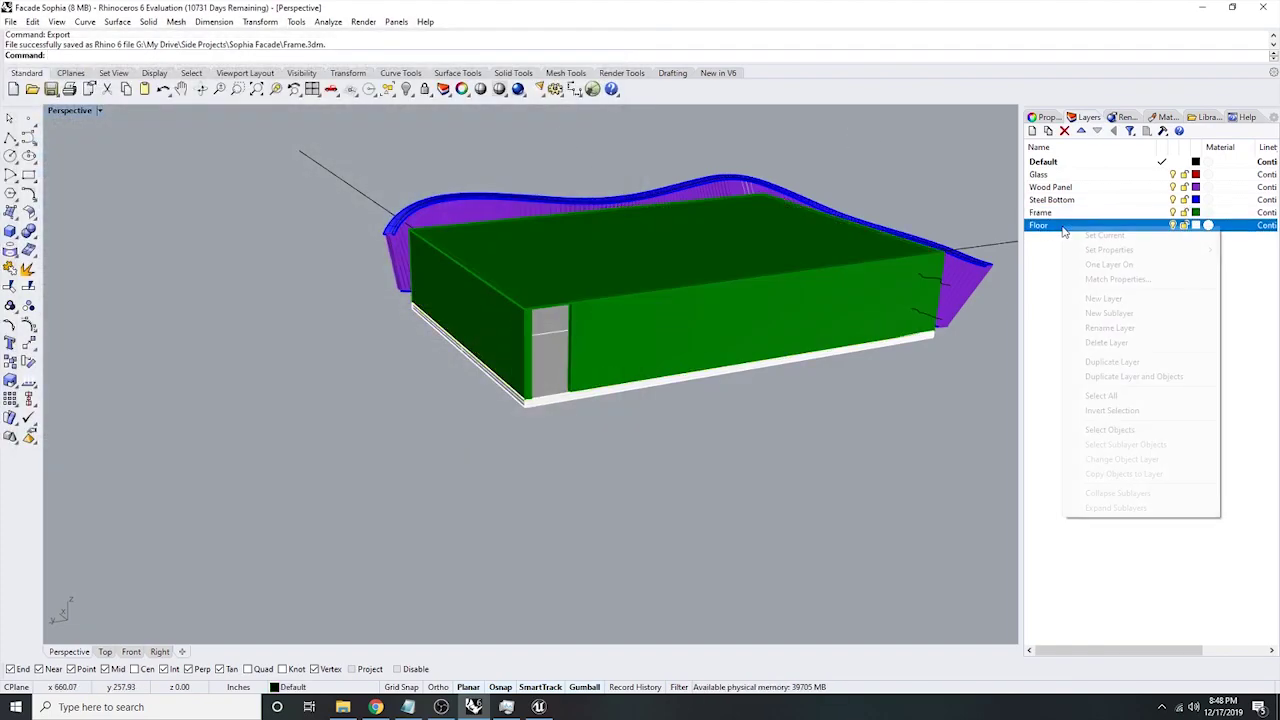
click(1167, 431)
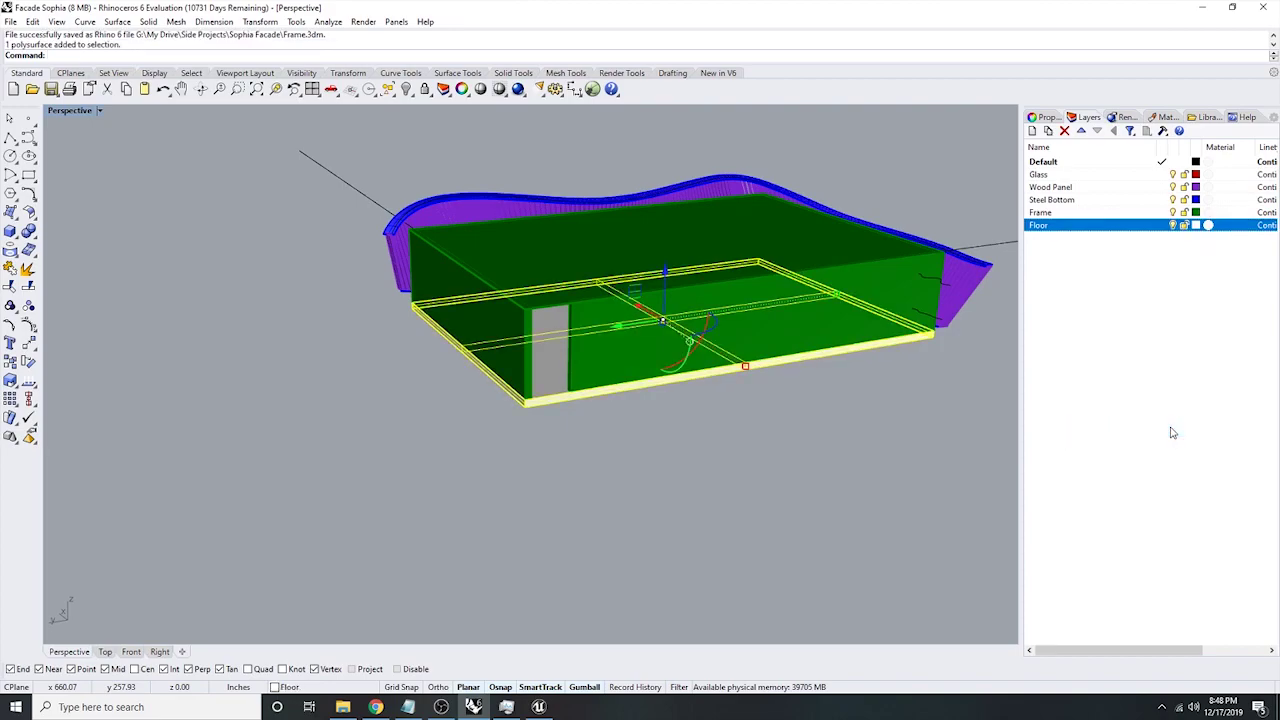
key(Return)
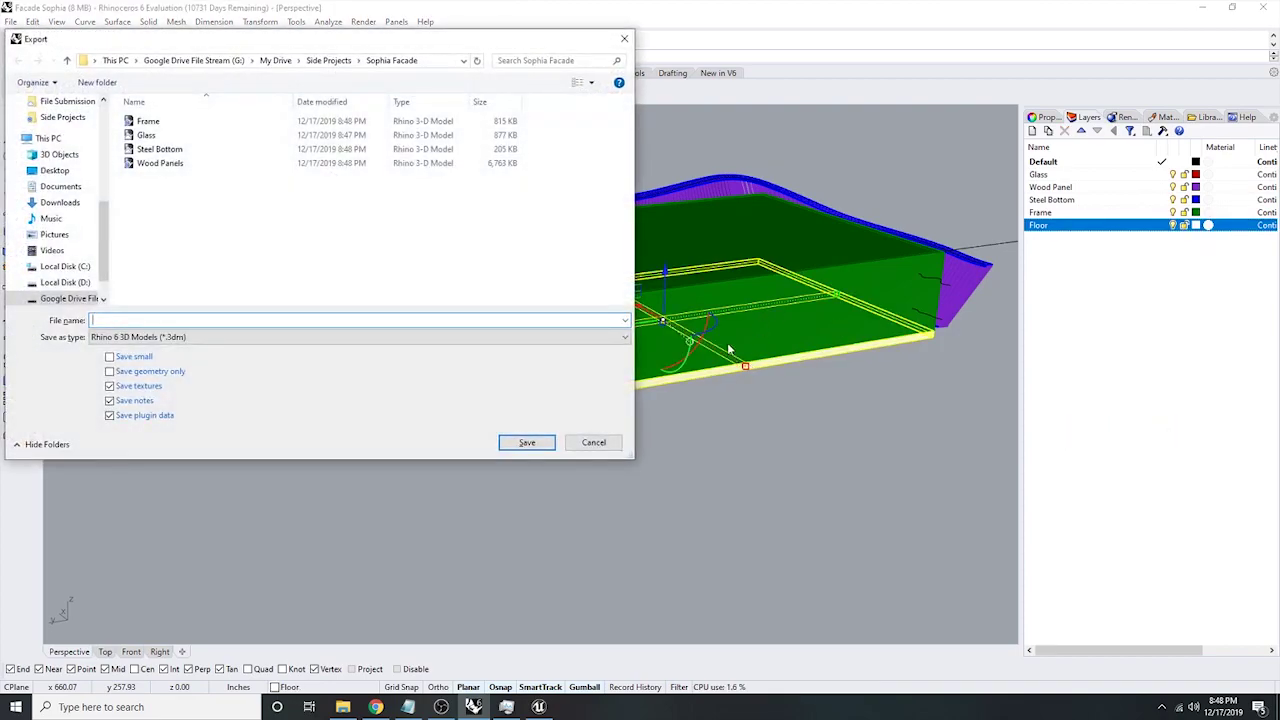
text(Floor)
key(Return)
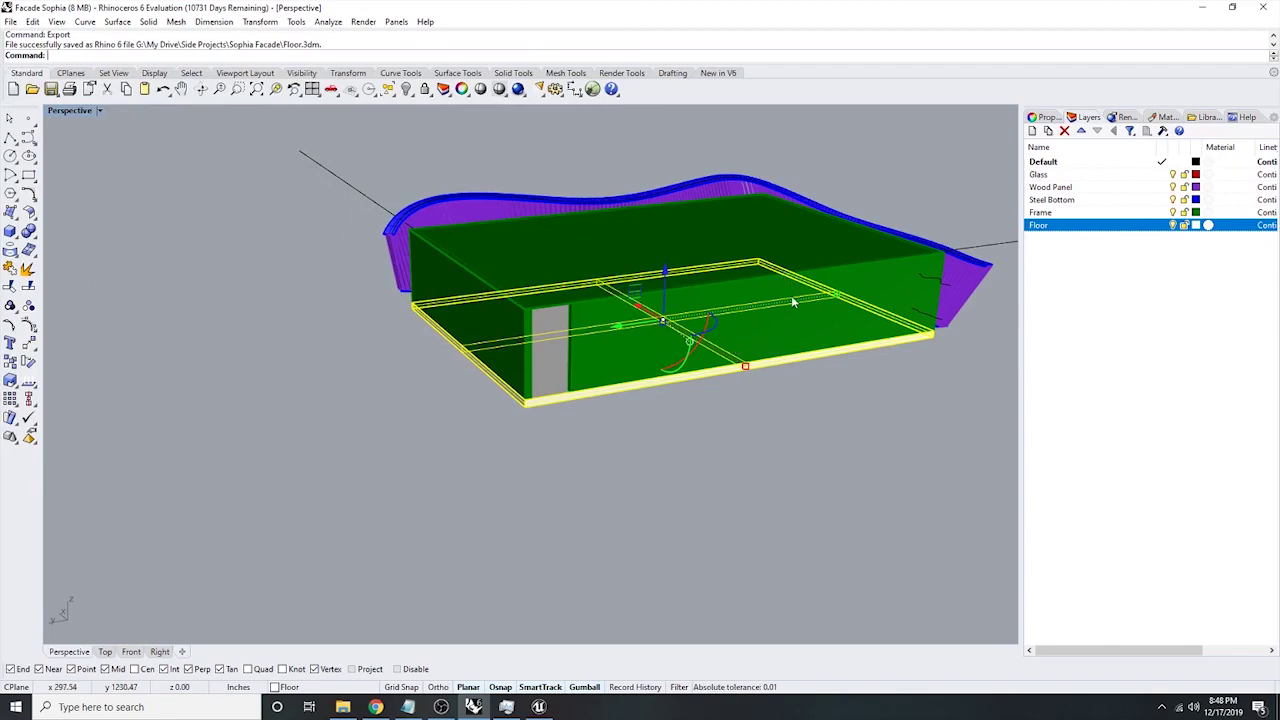
- Deselect the floor, minimize Rhino and switch to Unreal Editor, viewing the whole Third Person arena from outside
click(763, 509)
right_drag(857, 414, 640, 520)
click(1202, 7)
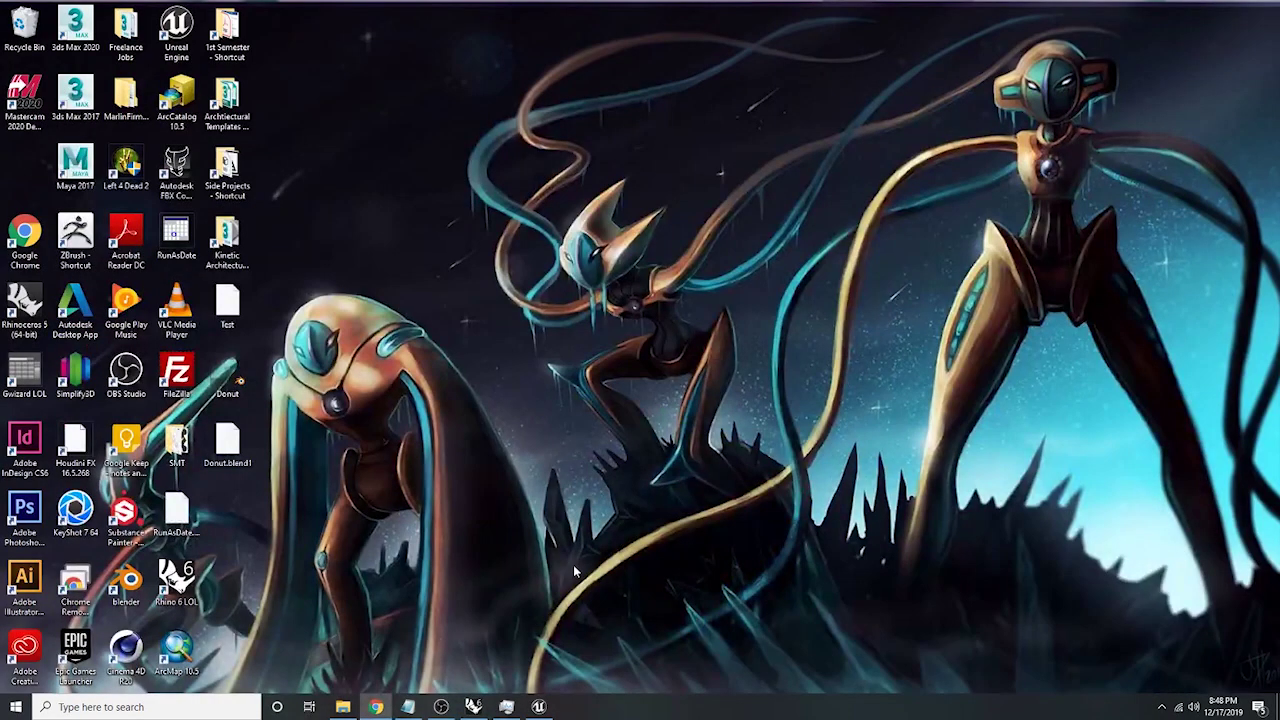
click(538, 706)
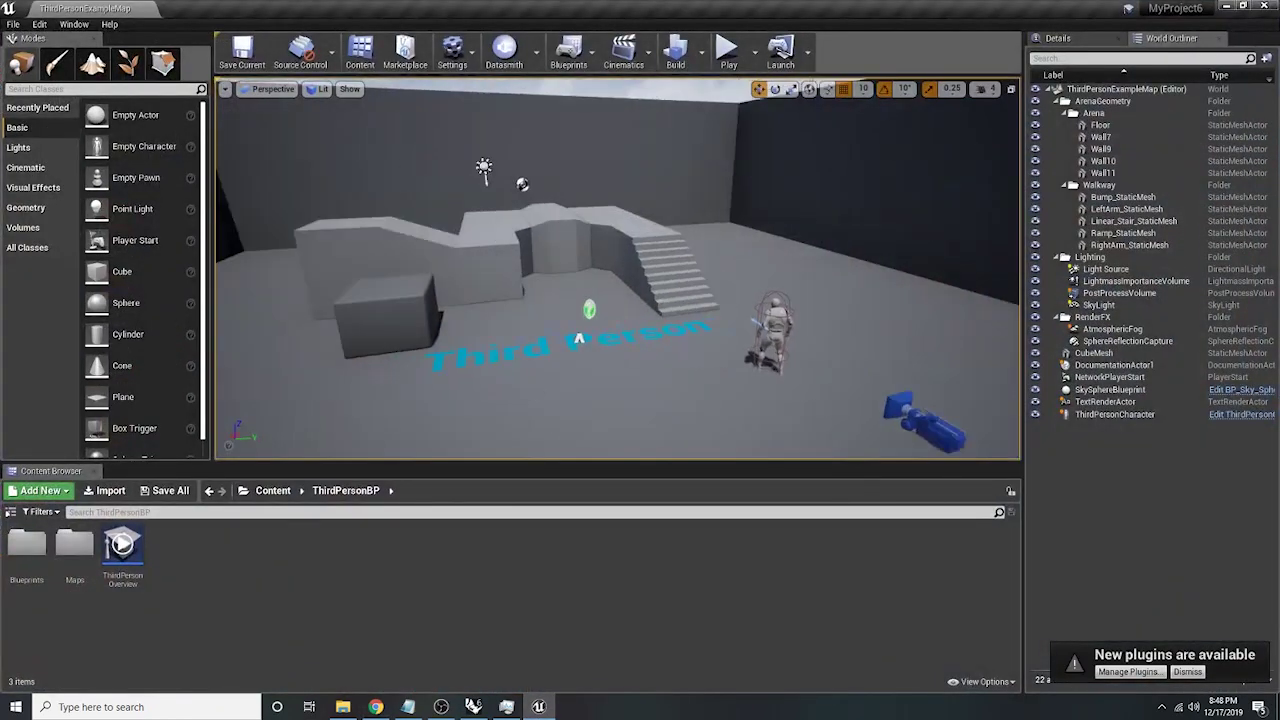
right_drag(703, 162, 802, 265)
key(s)
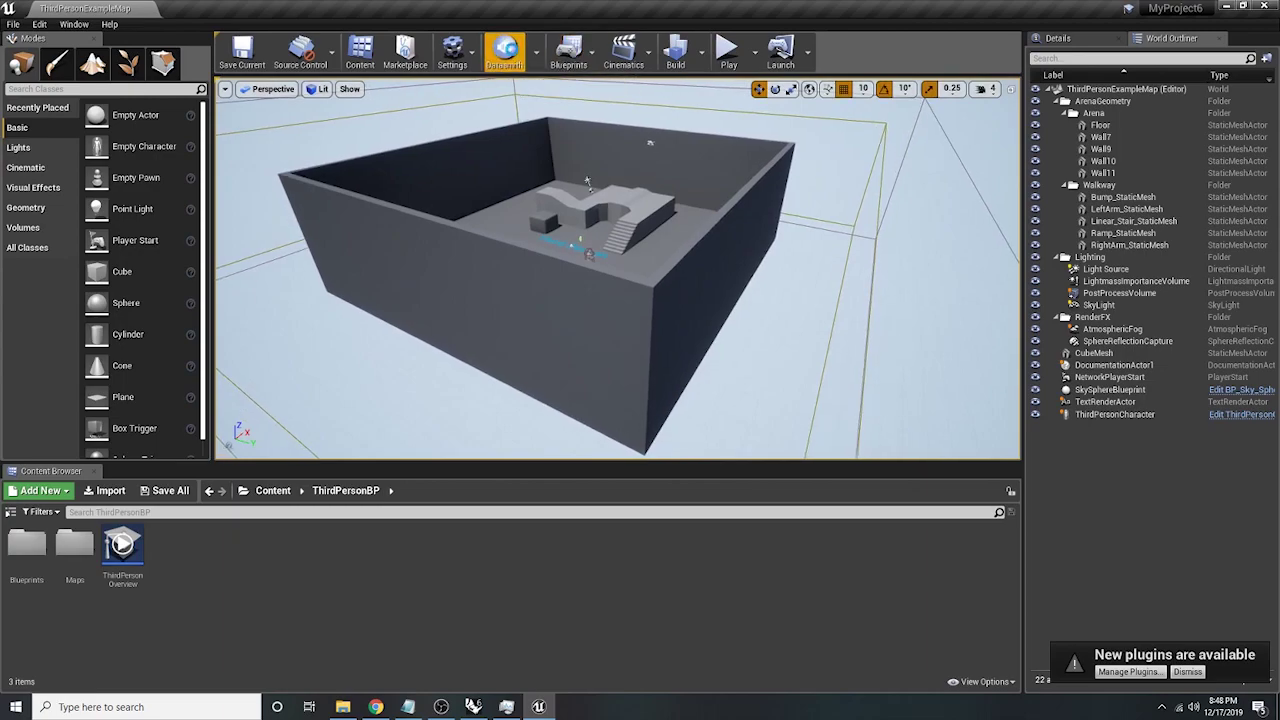
- Start a Datasmith import and browse to the Sophia Facade folder in My Drive's Side Projects on Google Drive
click(505, 50)
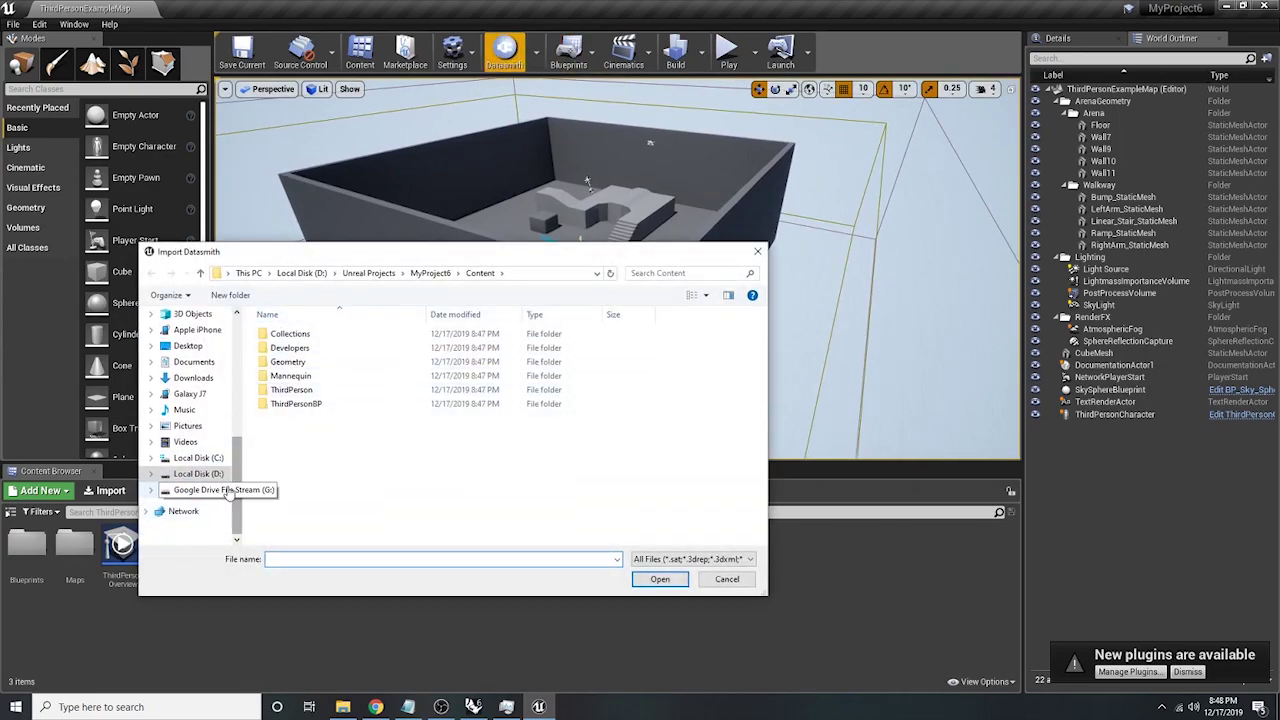
click(225, 490)
double_click(285, 348)
scroll(343, 405, down, 5)
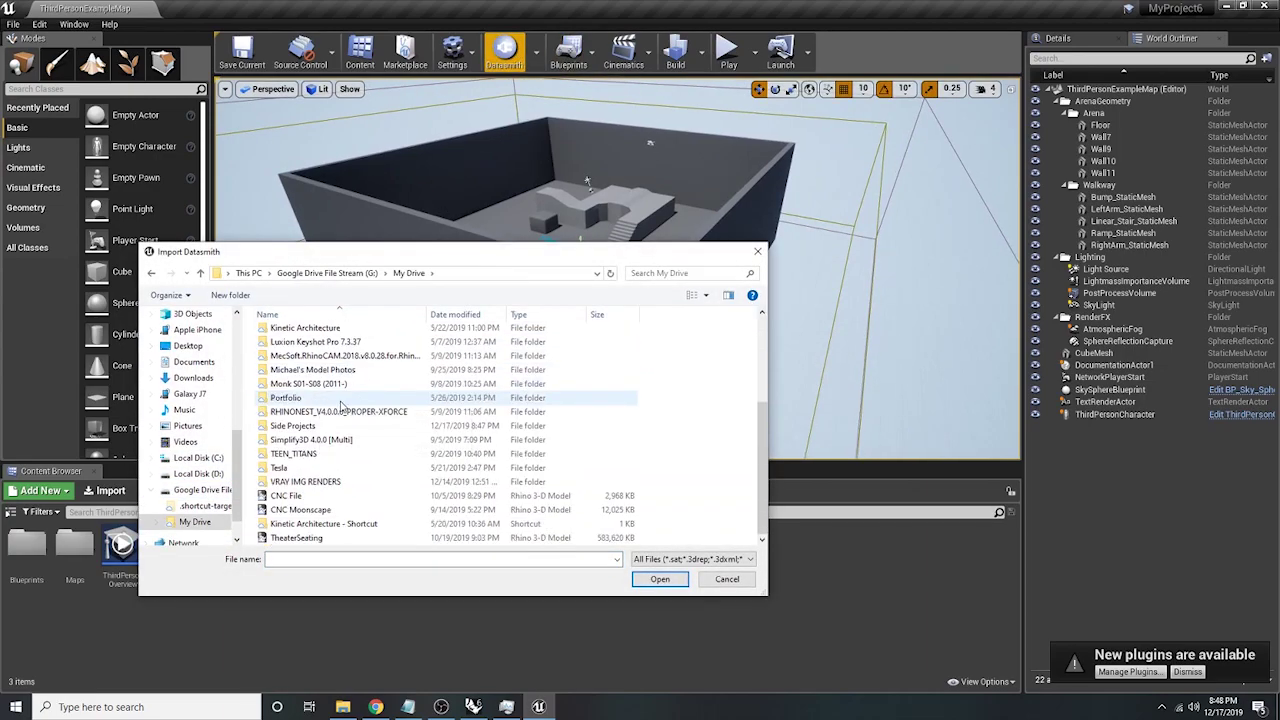
double_click(338, 425)
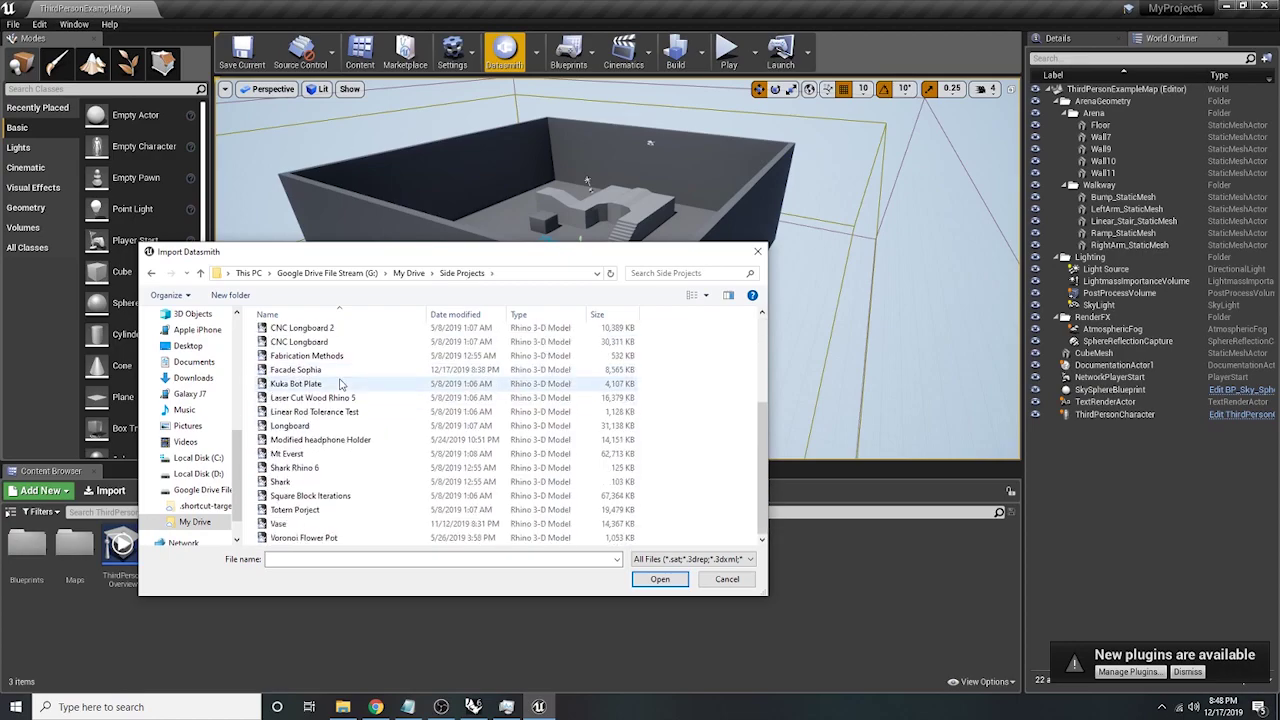
scroll(340, 384, up, 5)
double_click(300, 406)
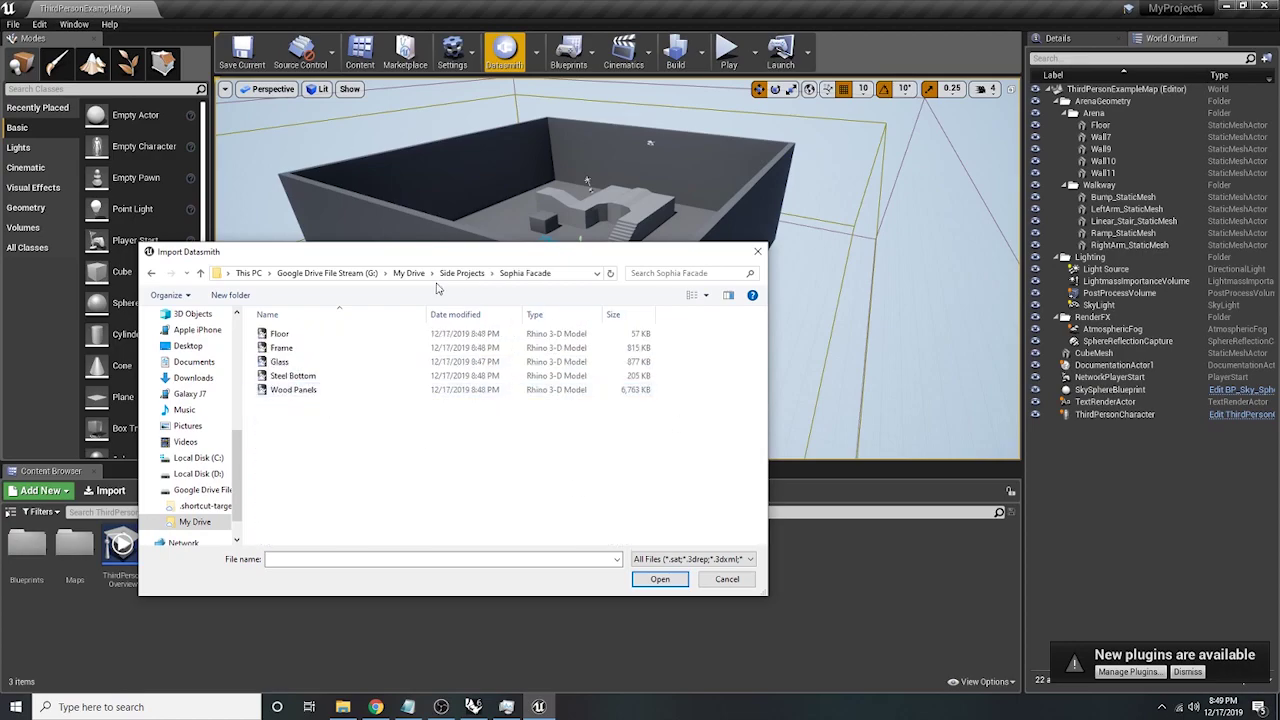
- Choose the Wood Panels file and import it with Datasmith into the Content folder using the default options
click(420, 347)
click(421, 333)
click(418, 376)
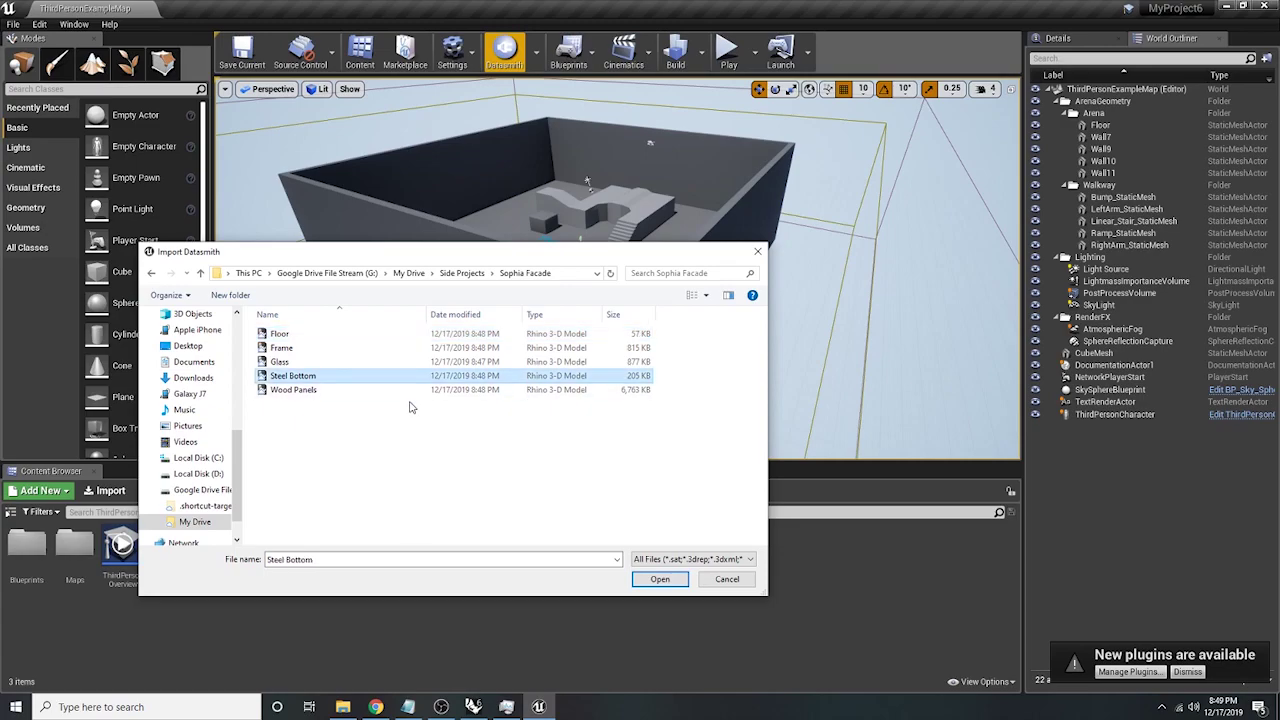
click(491, 389)
click(520, 362)
click(540, 348)
click(555, 390)
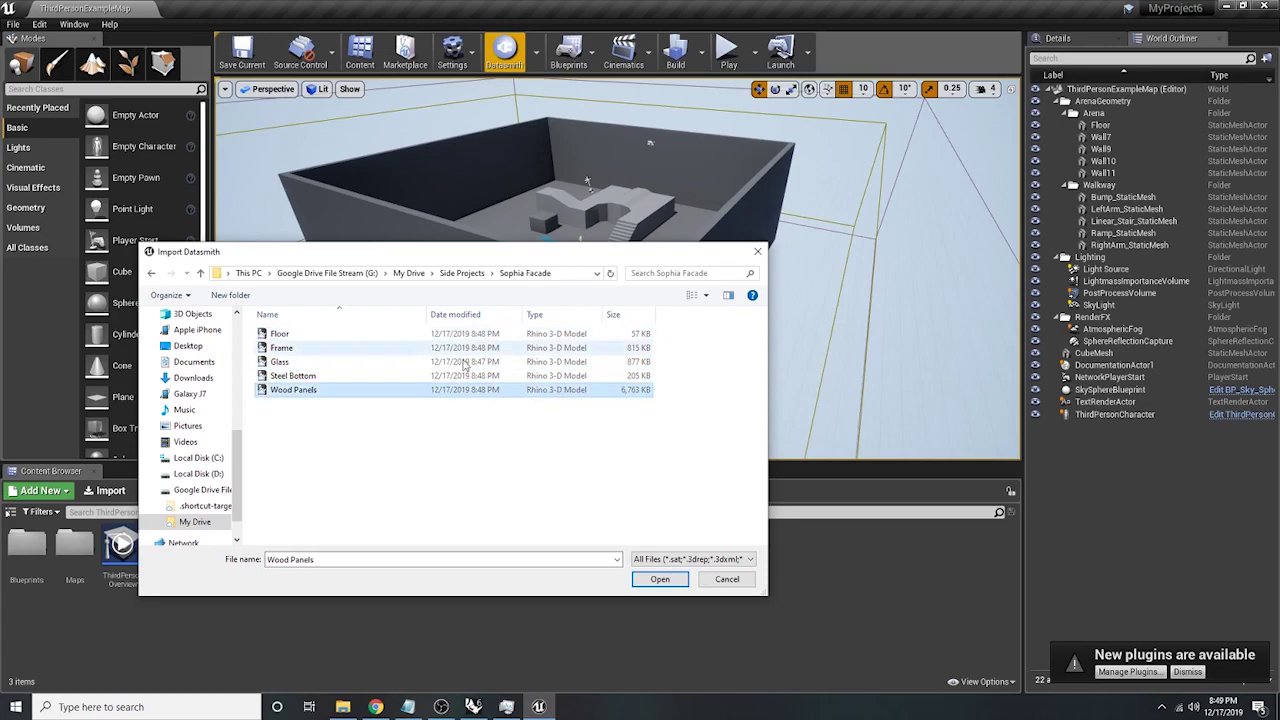
click(660, 579)
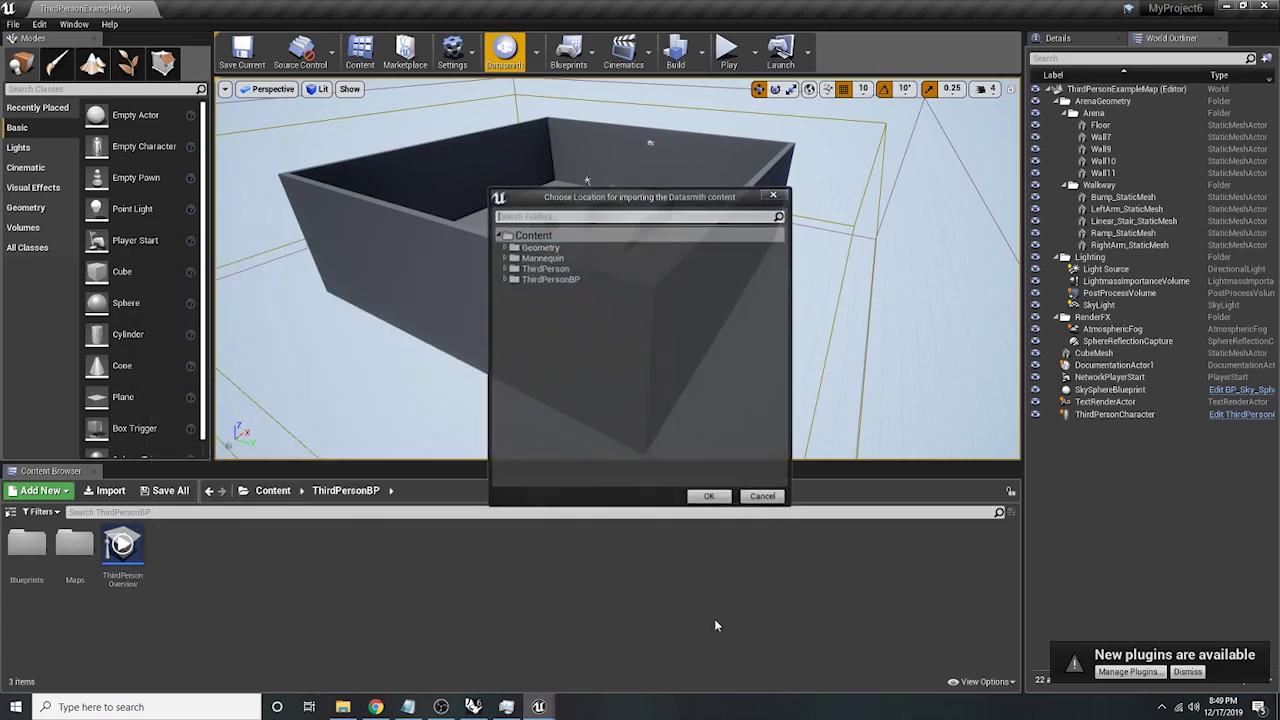
click(708, 496)
click(729, 470)
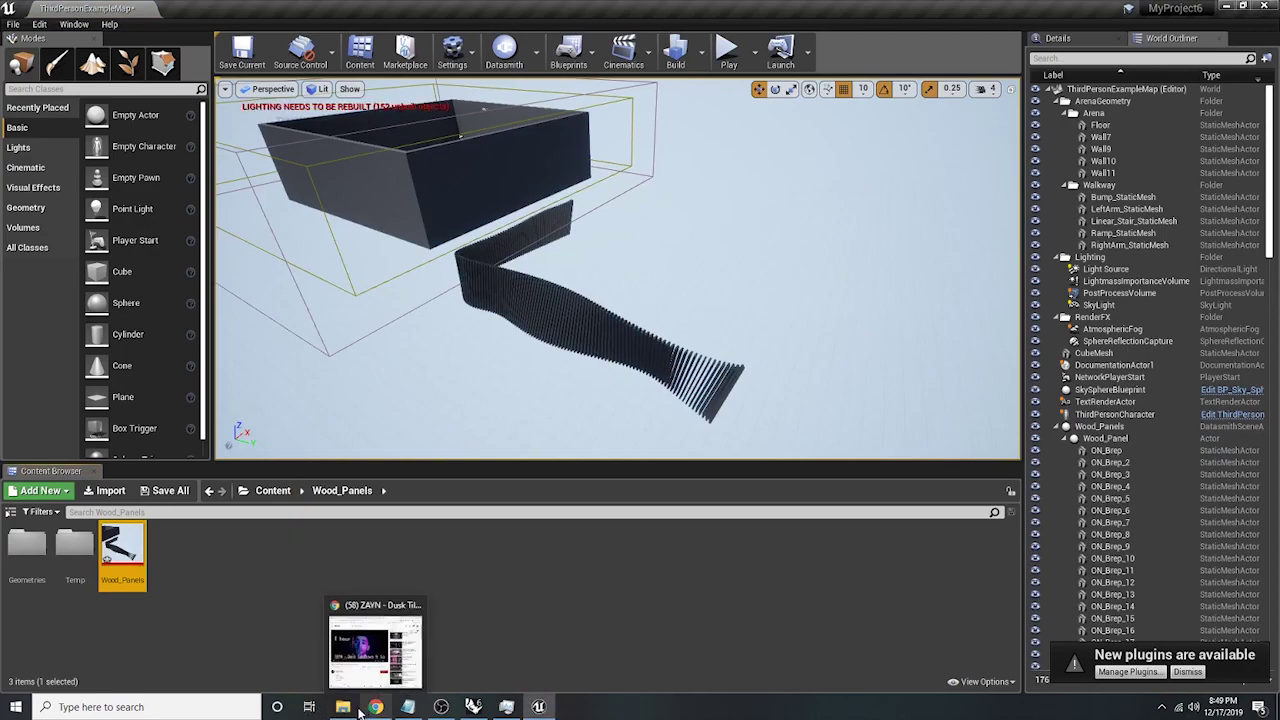
- Import the Steel Bottom file from the Sophia Facade folder with Datasmith into the Content folder
click(505, 50)
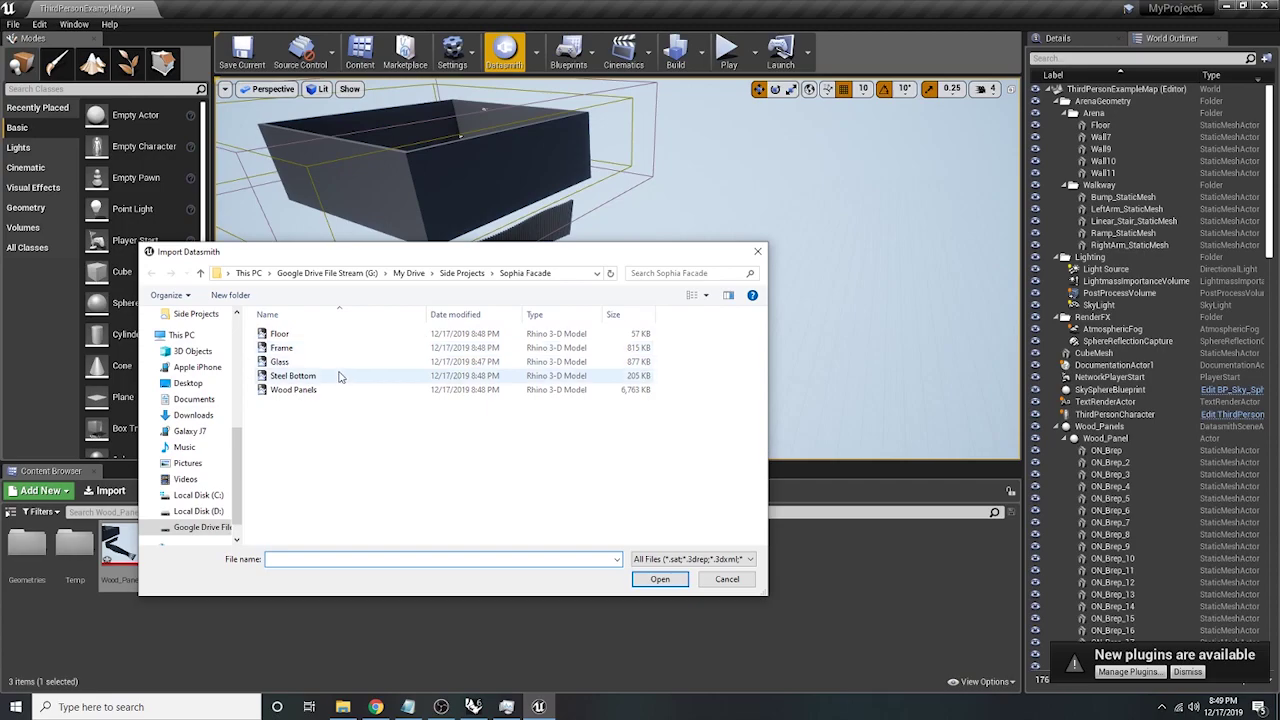
click(315, 379)
click(659, 579)
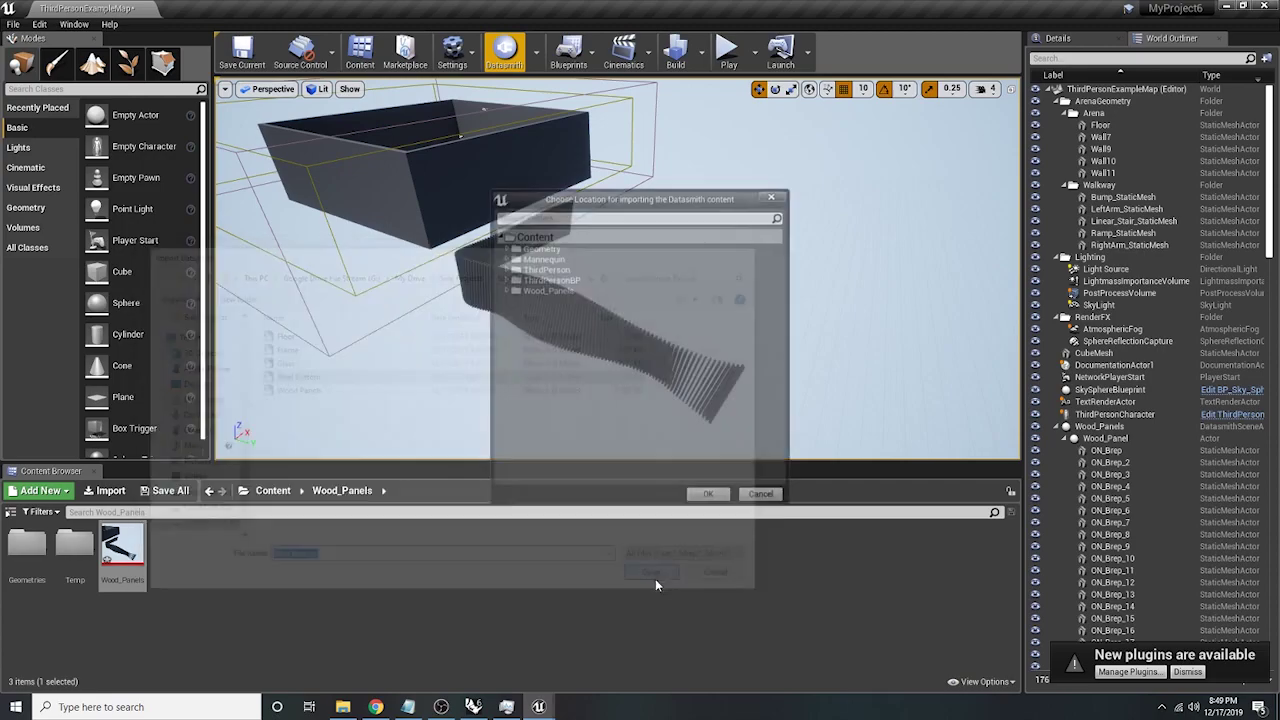
click(708, 497)
click(733, 466)
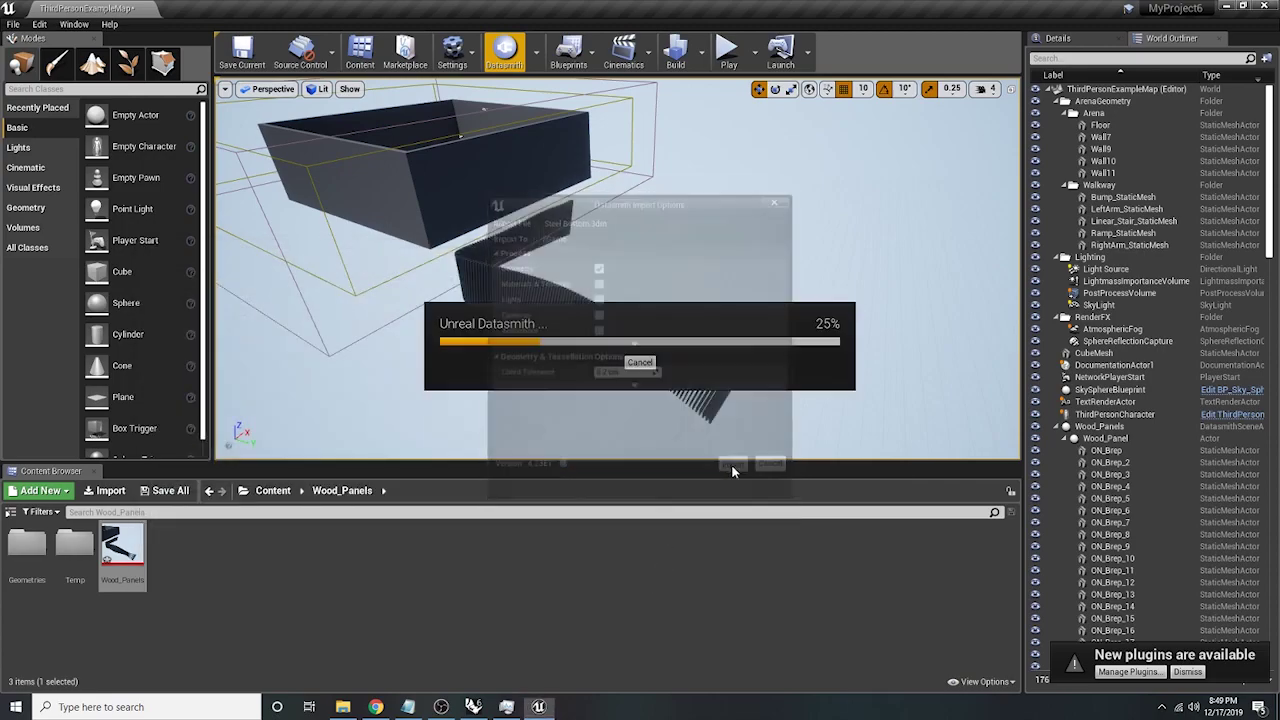
- Inspect how the imported steel bottom sits with the wood panels, from close up and from a distance beside the arena
scroll(748, 329, up, 2)
right_drag(727, 339, 905, 340)
right_drag(501, 408, 365, 408)
click(500, 411)
click(681, 325)
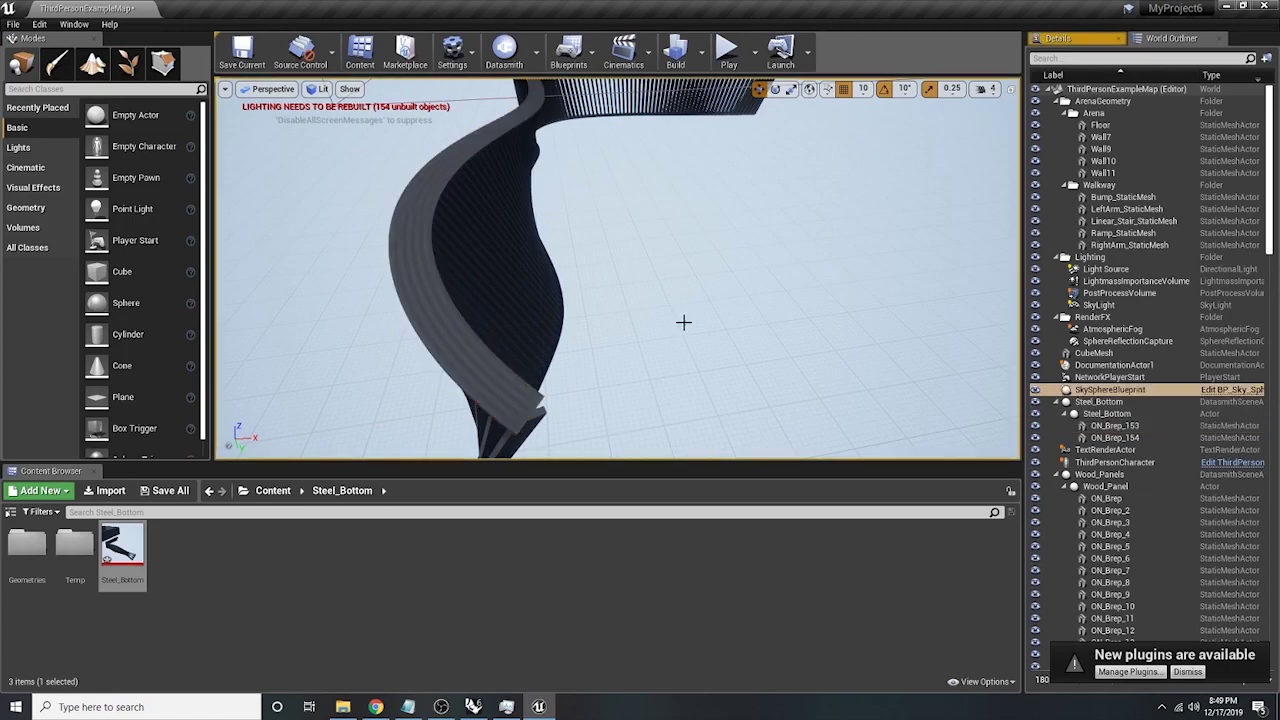
right_drag(338, 320, 338, 320)
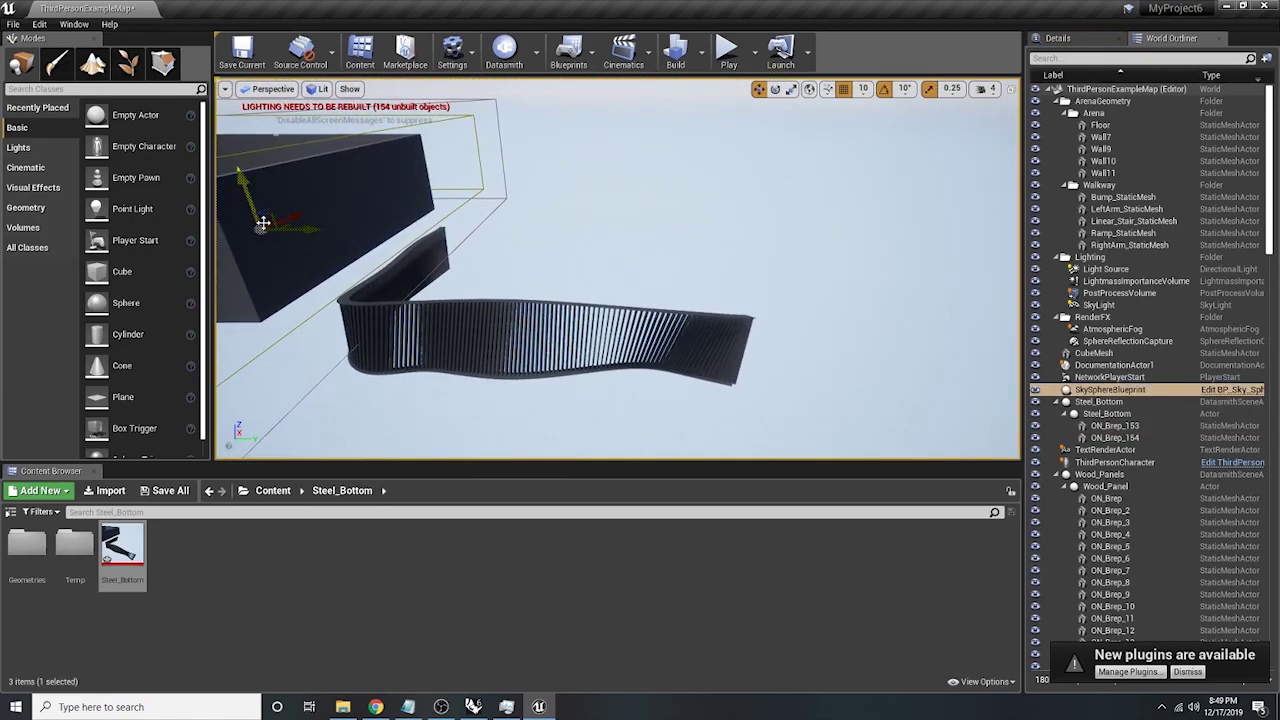
right_drag(489, 223, 477, 377)
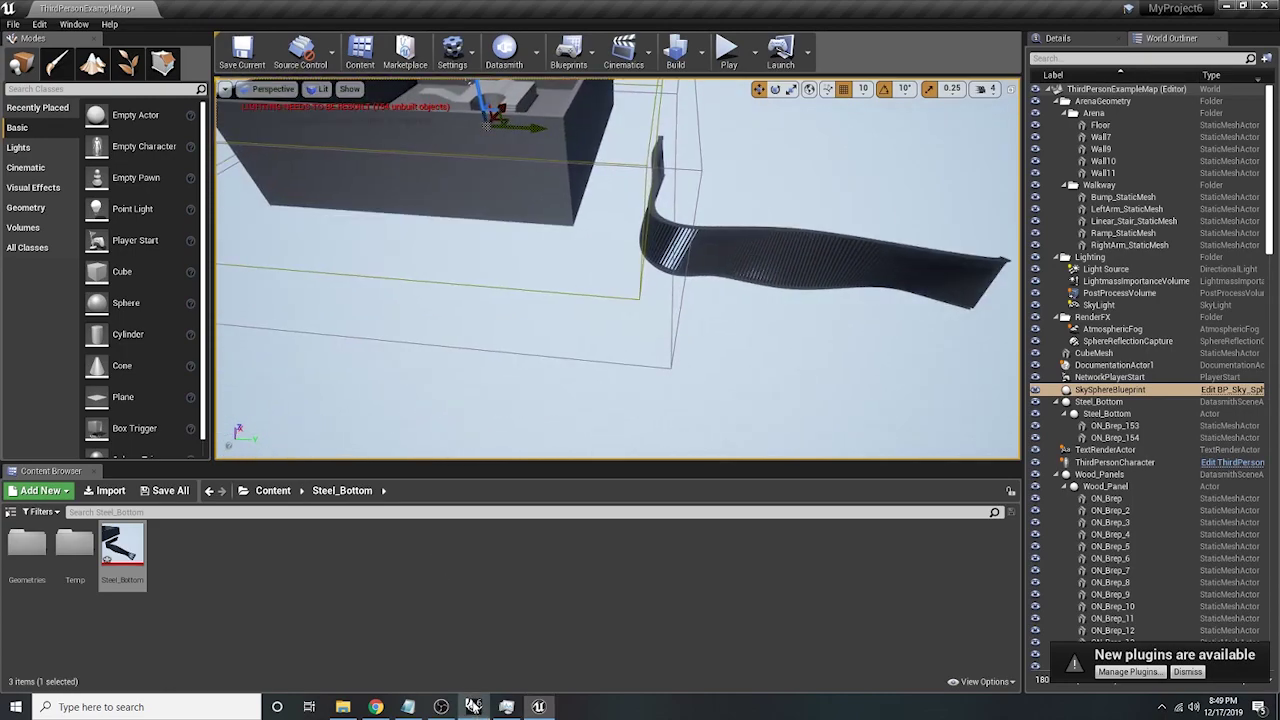
- Switch to Rhino to view the whole facade model, minimize it and return to the imported facade in Unreal Editor
click(473, 707)
scroll(466, 343, down, 5)
scroll(495, 384, up, 2)
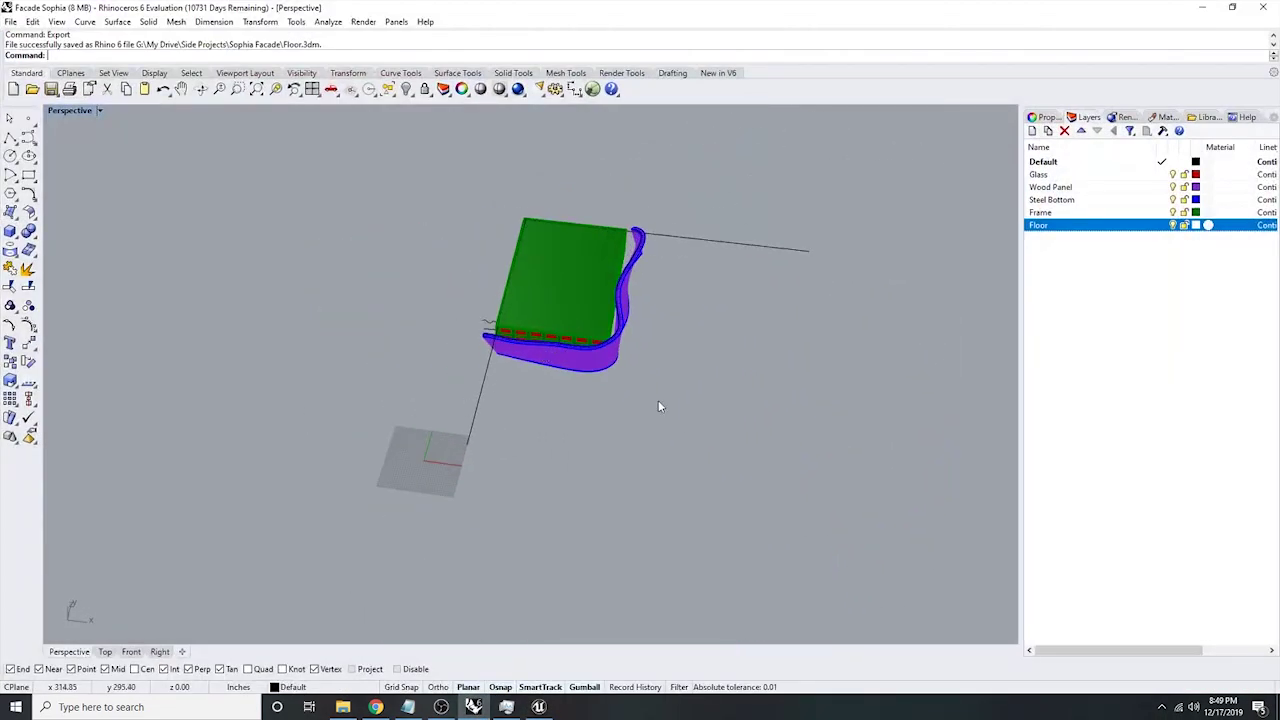
click(1201, 7)
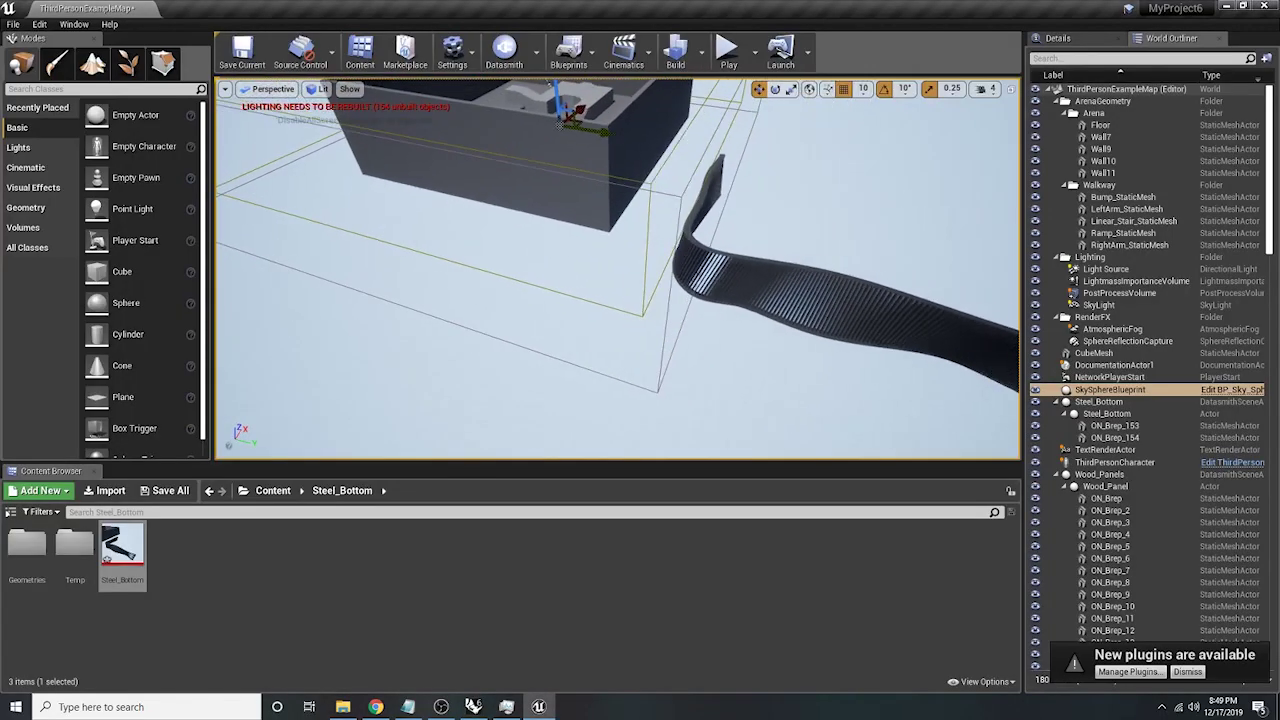
right_drag(568, 240, 568, 240)
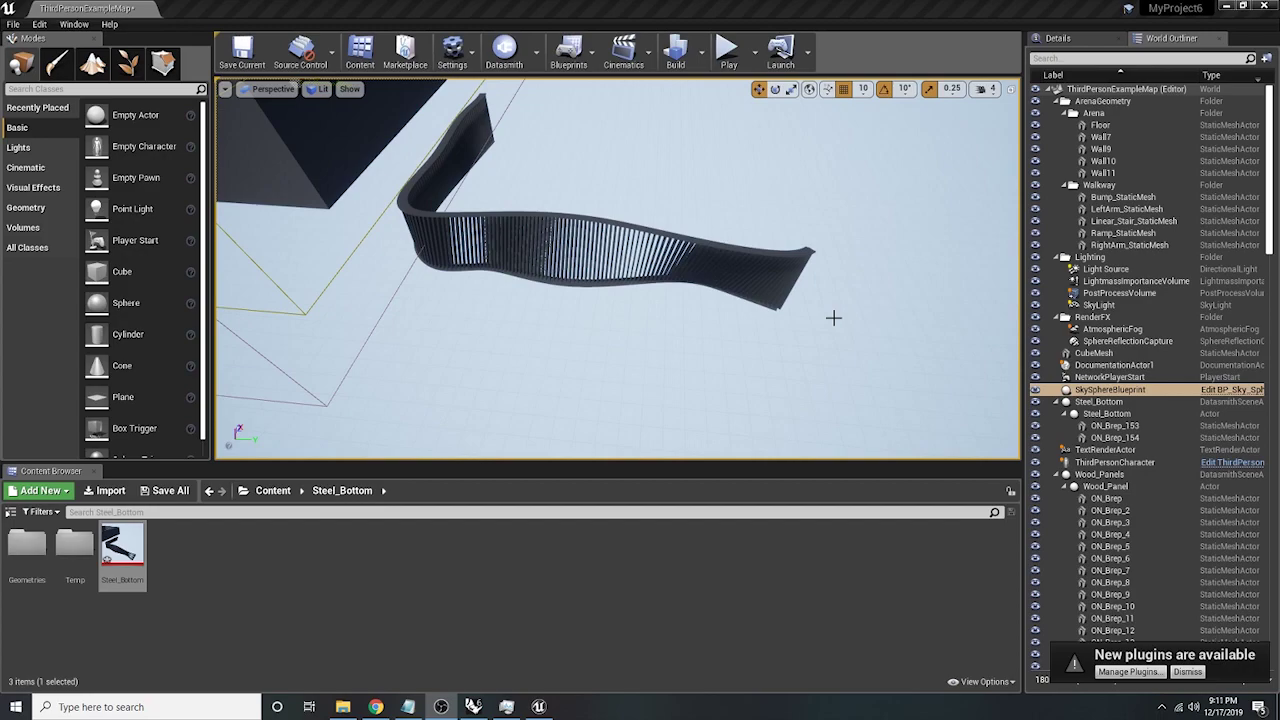
- Examine the steel pieces along the wavy wood panels from several angles, selecting individual parts to identify them
alt+drag(748, 288, 683, 287)
right_drag(730, 298, 740, 304)
click(668, 370)
click(676, 368)
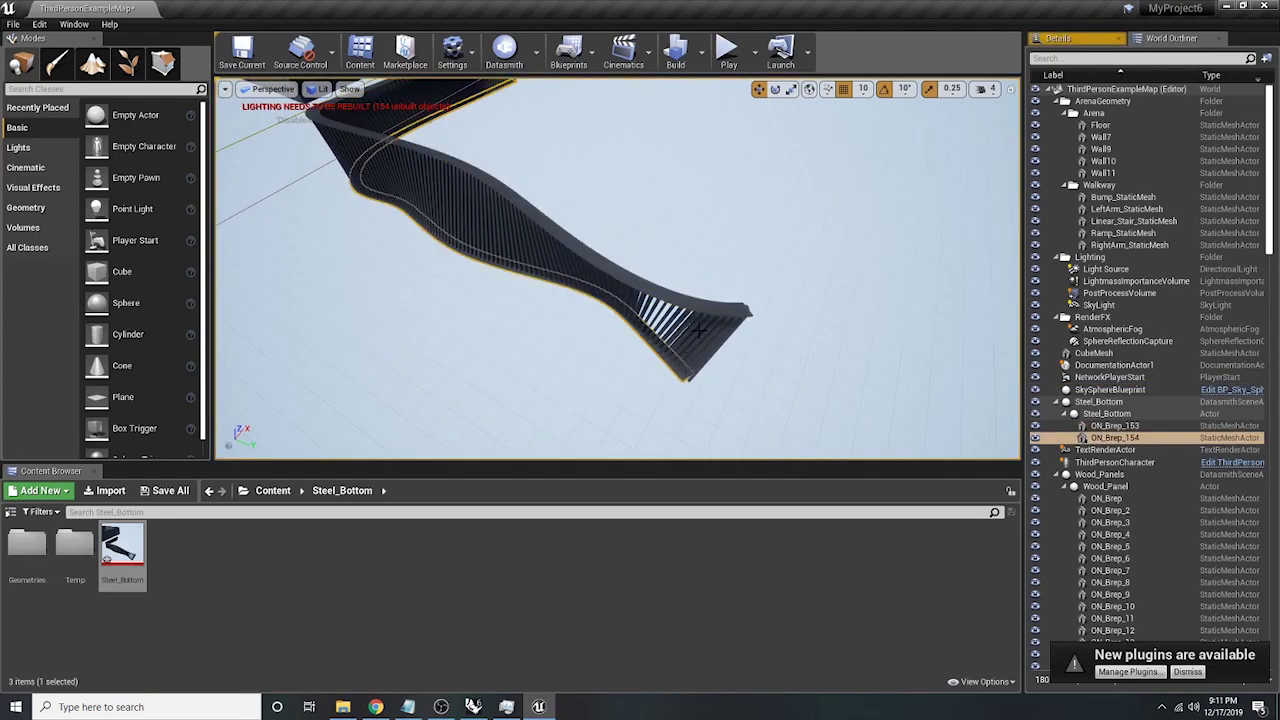
click(707, 307)
click(814, 234)
alt+drag(814, 234, 792, 234)
right_drag(759, 239, 759, 239)
right_drag(649, 270, 650, 275)
- Close the MyProject6 project without saving its content and start the Epic Games Launcher
click(1263, 8)
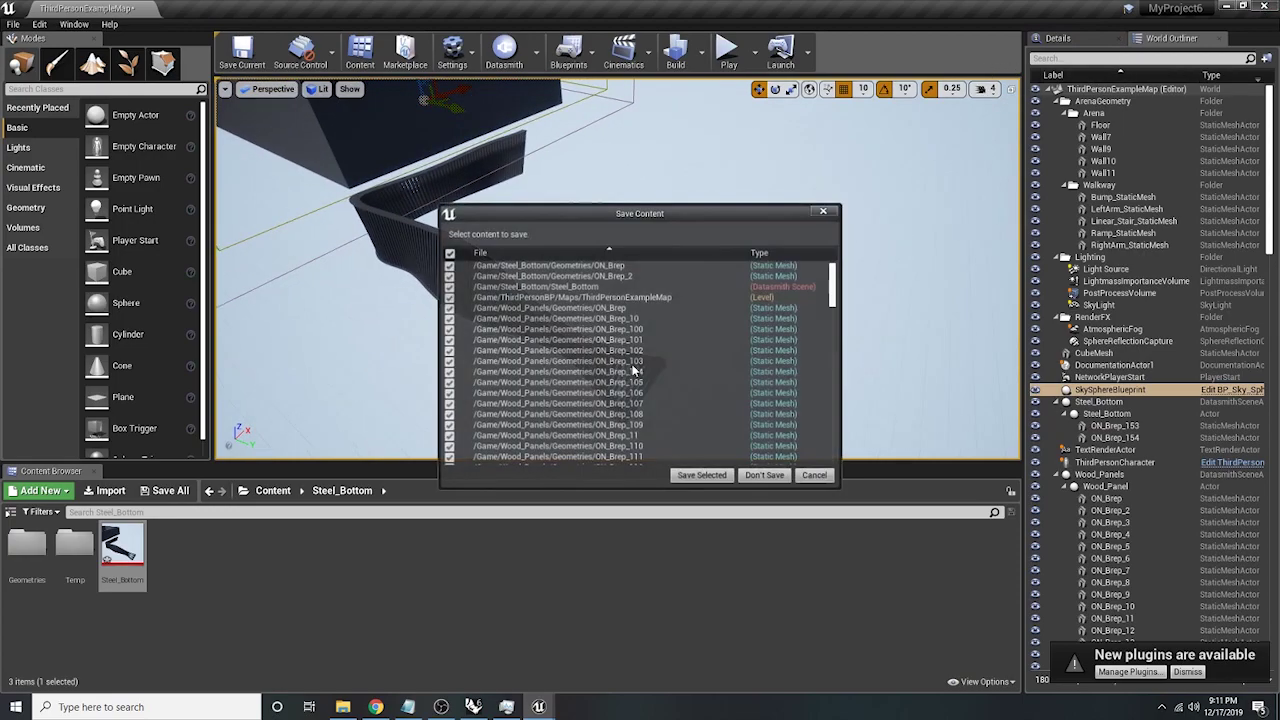
click(766, 475)
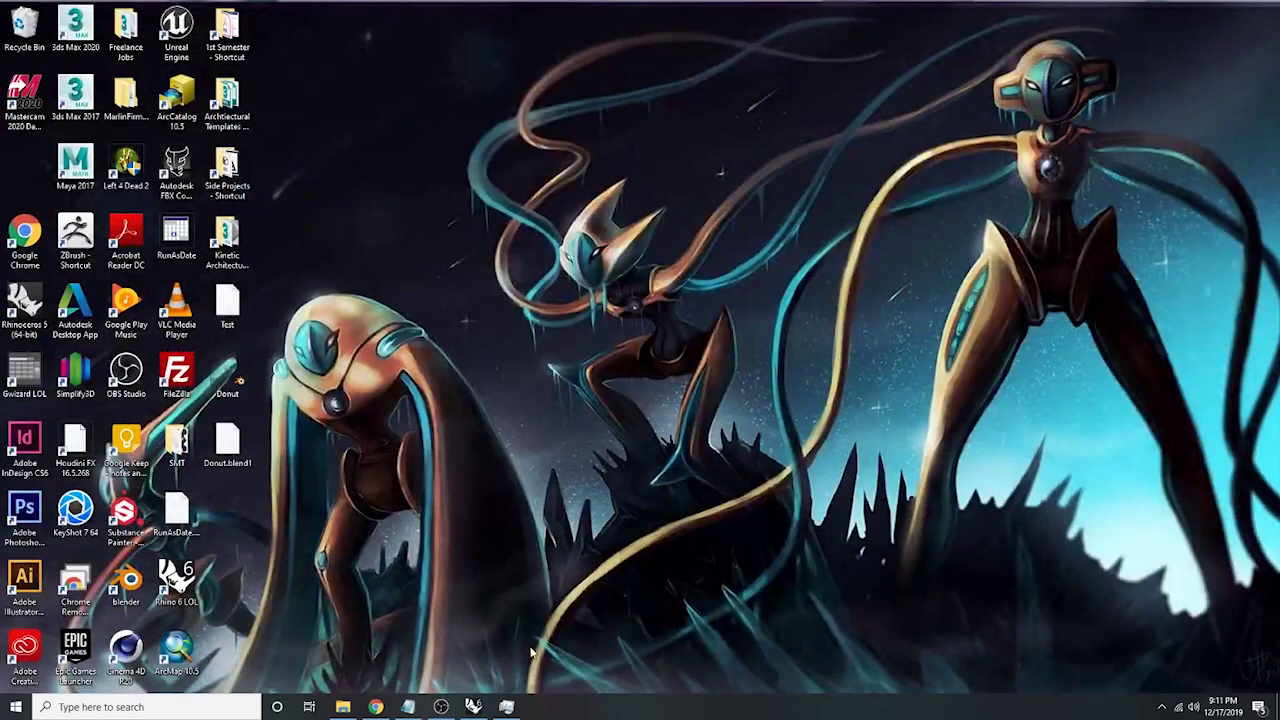
click(208, 704)
text(epic)
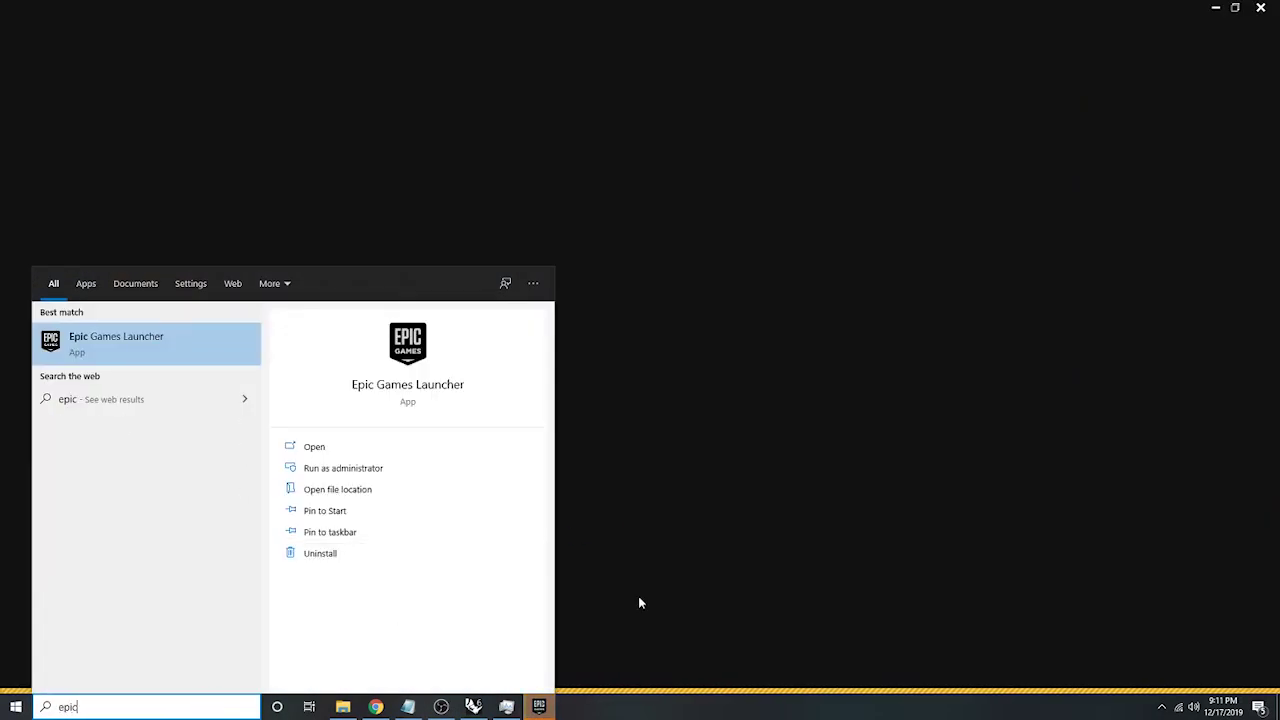
key(Return)
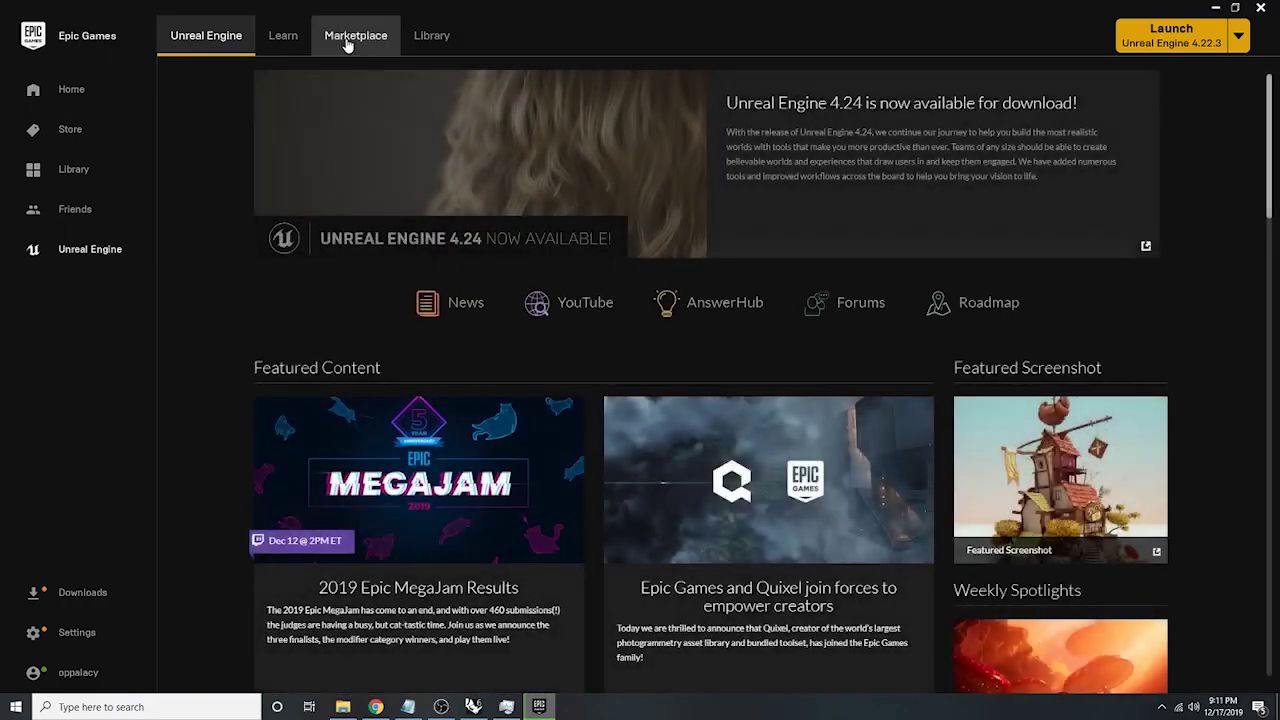
- Open the Test_KineticArch project for Unreal Engine 4.23 from the launcher's project library
click(431, 35)
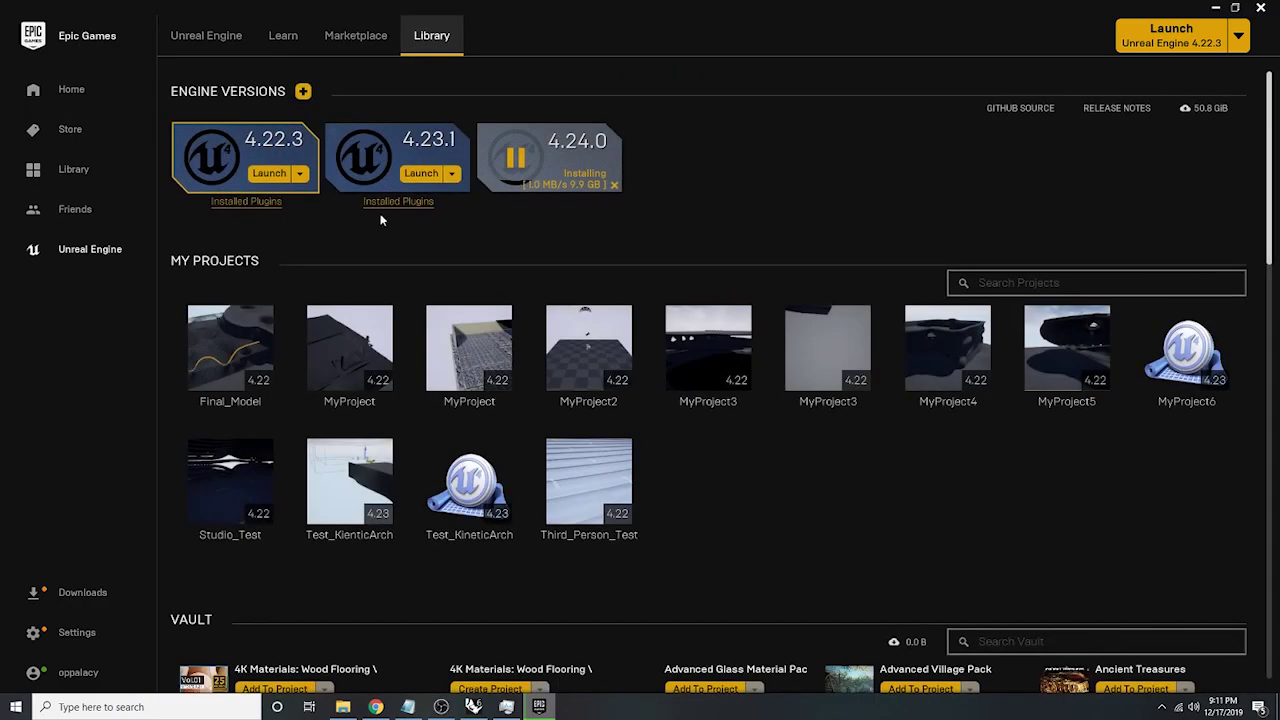
click(499, 493)
double_click(499, 493)
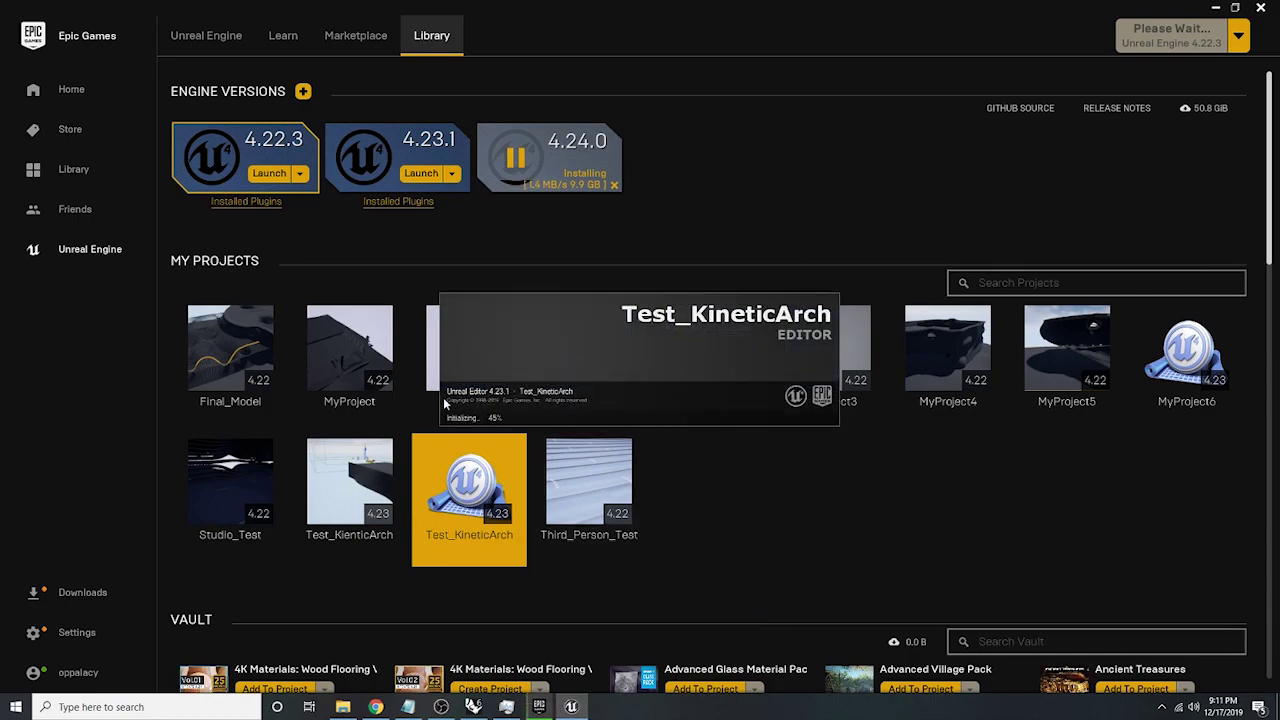
mouse_move(629, 466)
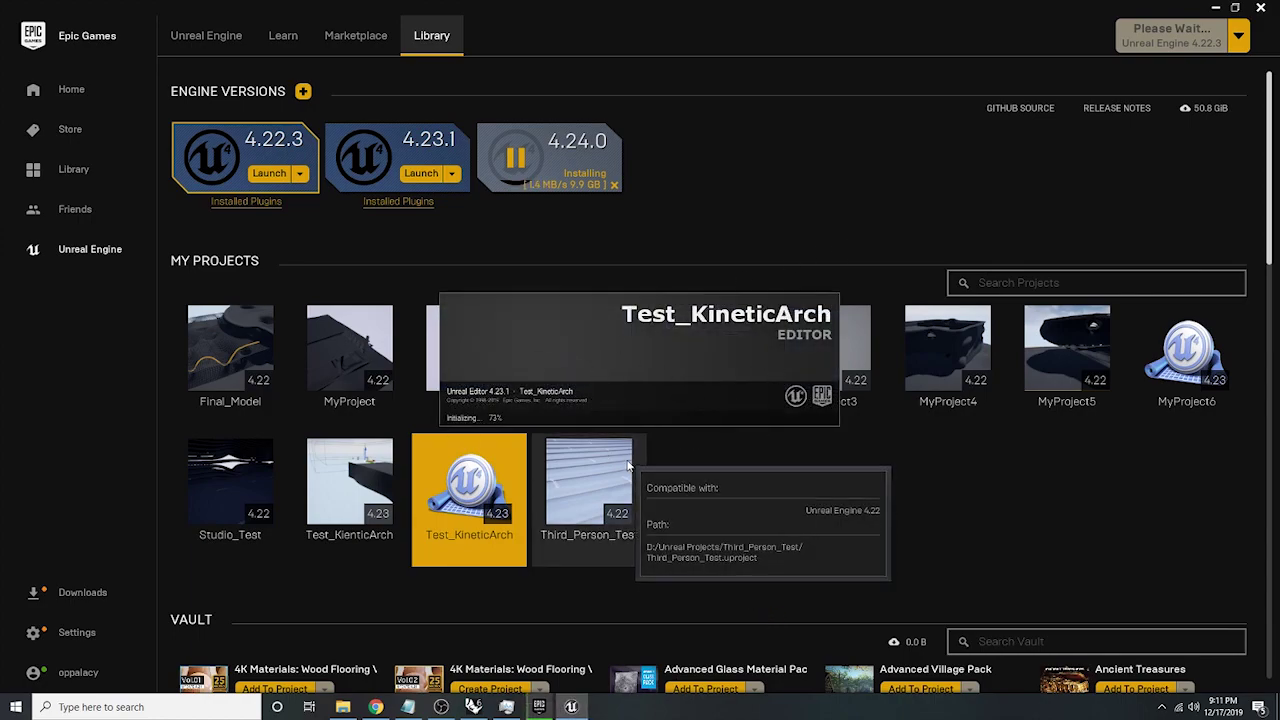
scroll(798, 602, down, 3)
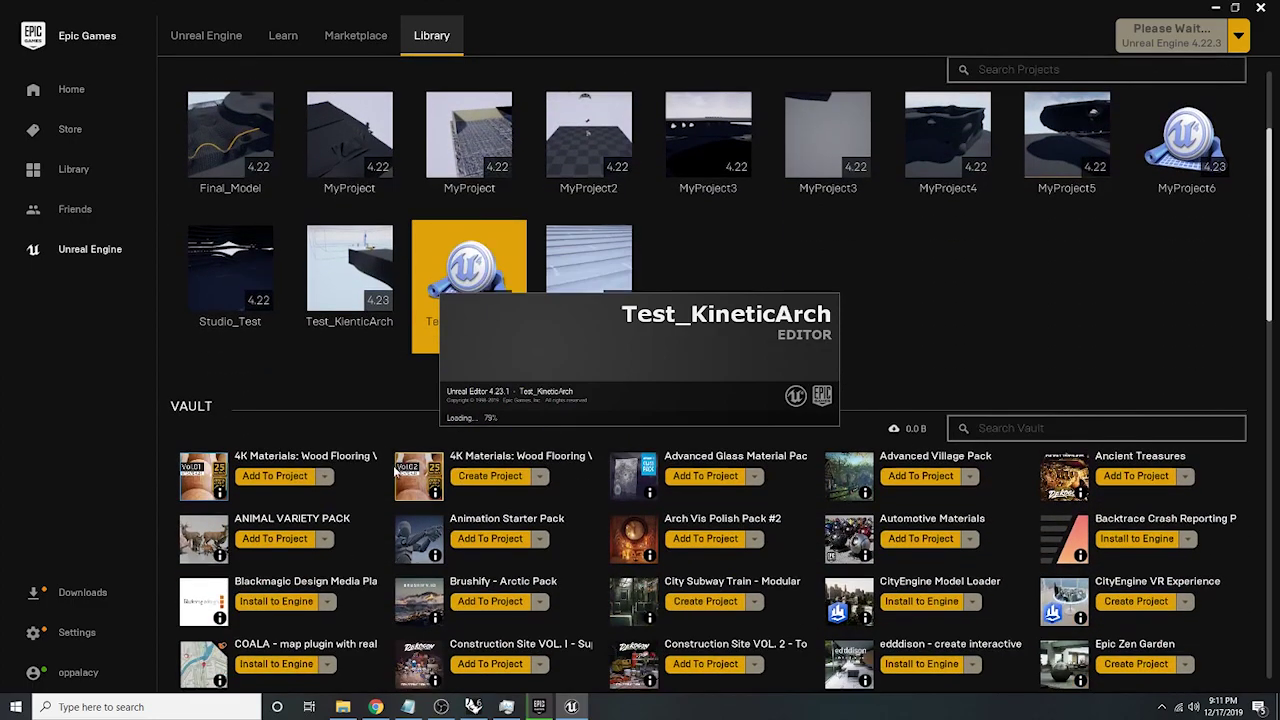
scroll(333, 471, down, 4)
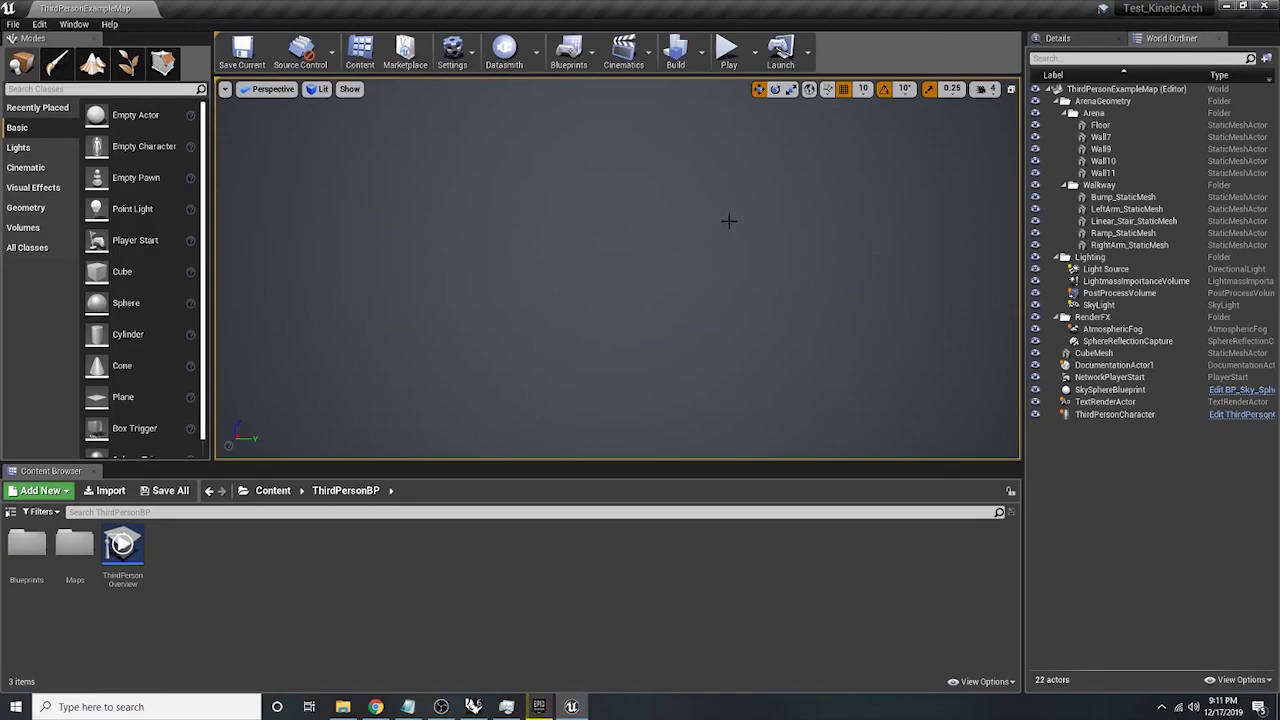
mouse_move(729, 221)
right_down()
mouse_move(880, 270)
mouse_move(840, 225)
mouse_move(850, 275)
mouse_move(920, 240)
mouse_move(729, 221)
right_up()
click(504, 52)
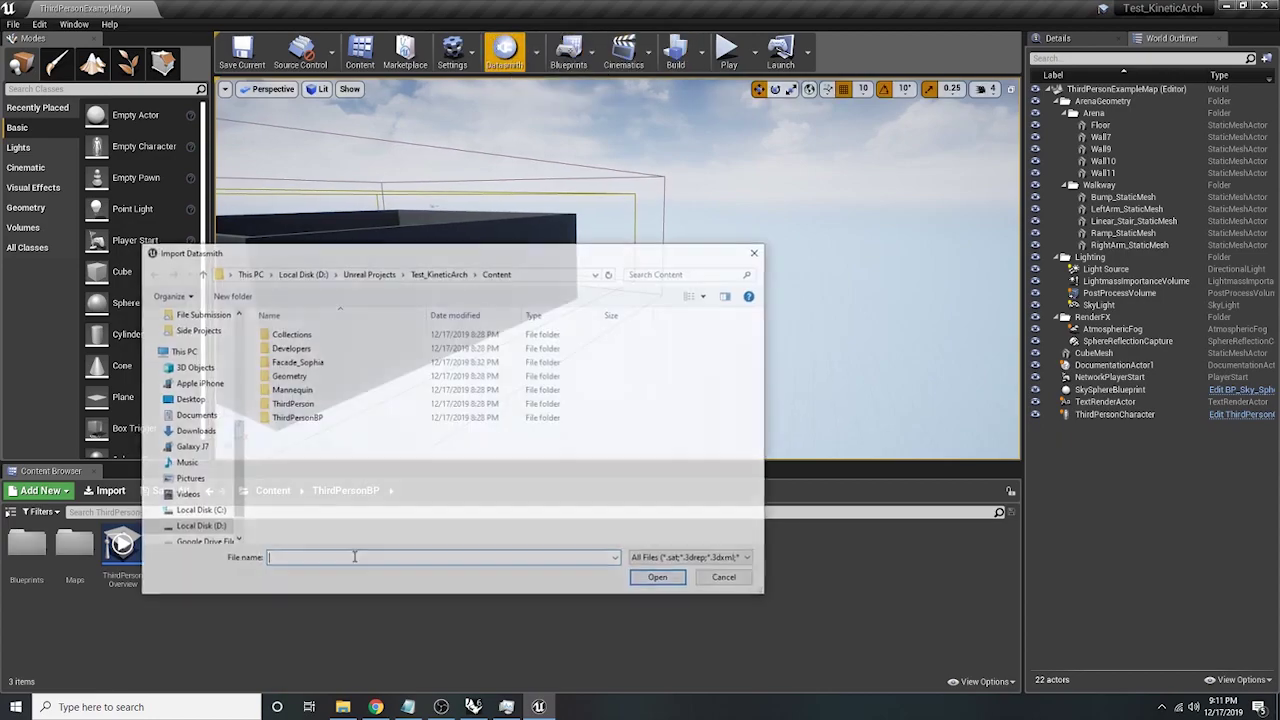
click(728, 581)
- Check the contents of the Facade_Sophia folder and its Geometries subfolder, and return to the main Content folder
click(272, 490)
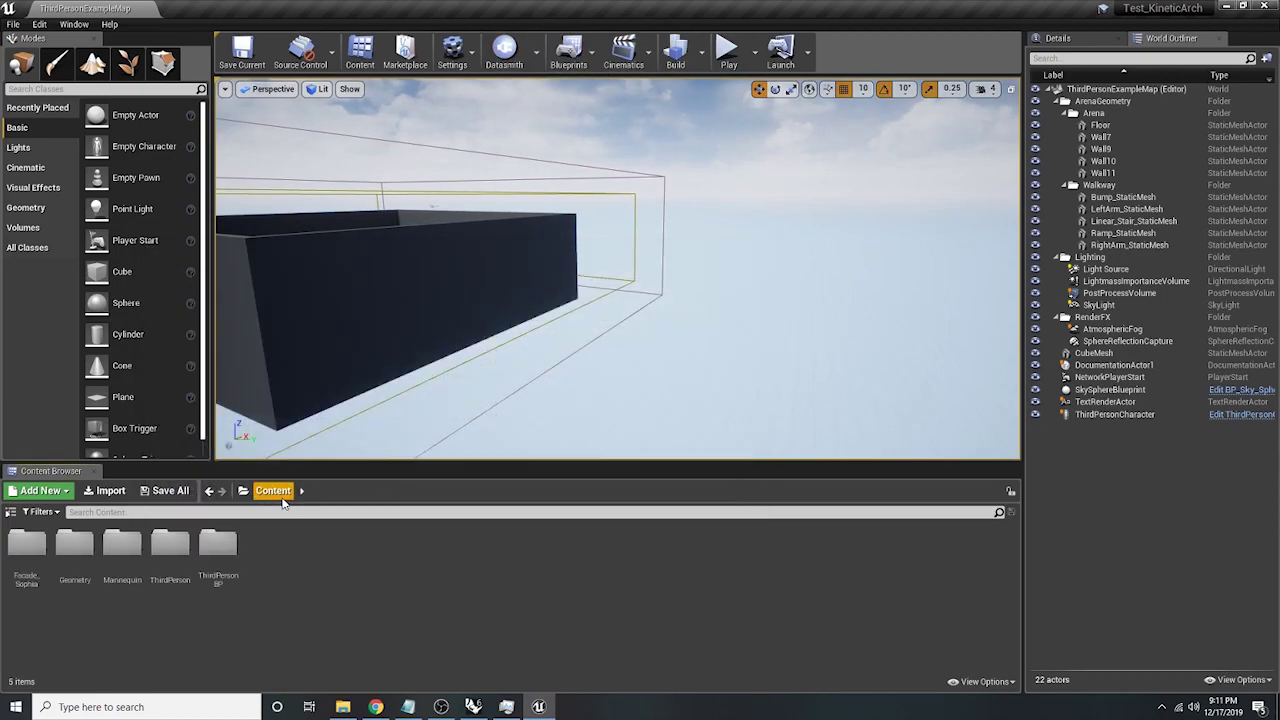
double_click(37, 546)
click(64, 545)
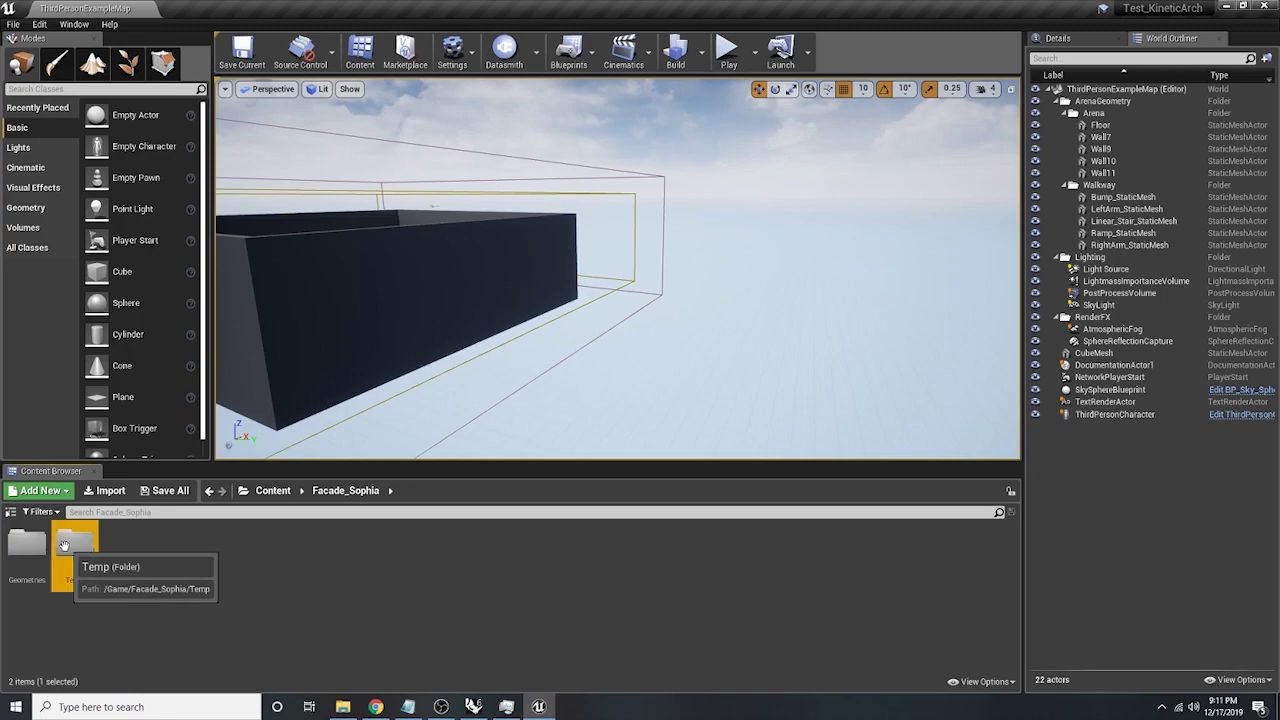
click(30, 545)
click(106, 545)
click(58, 546)
double_click(43, 551)
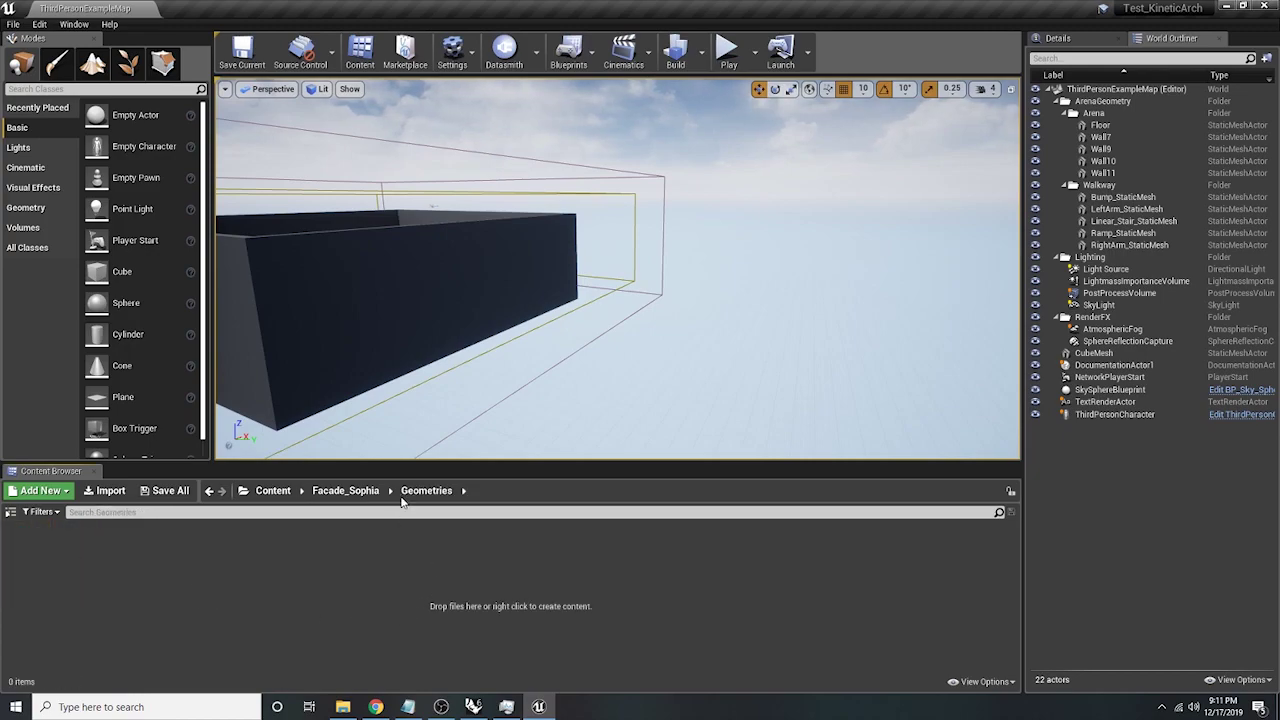
click(345, 490)
click(272, 490)
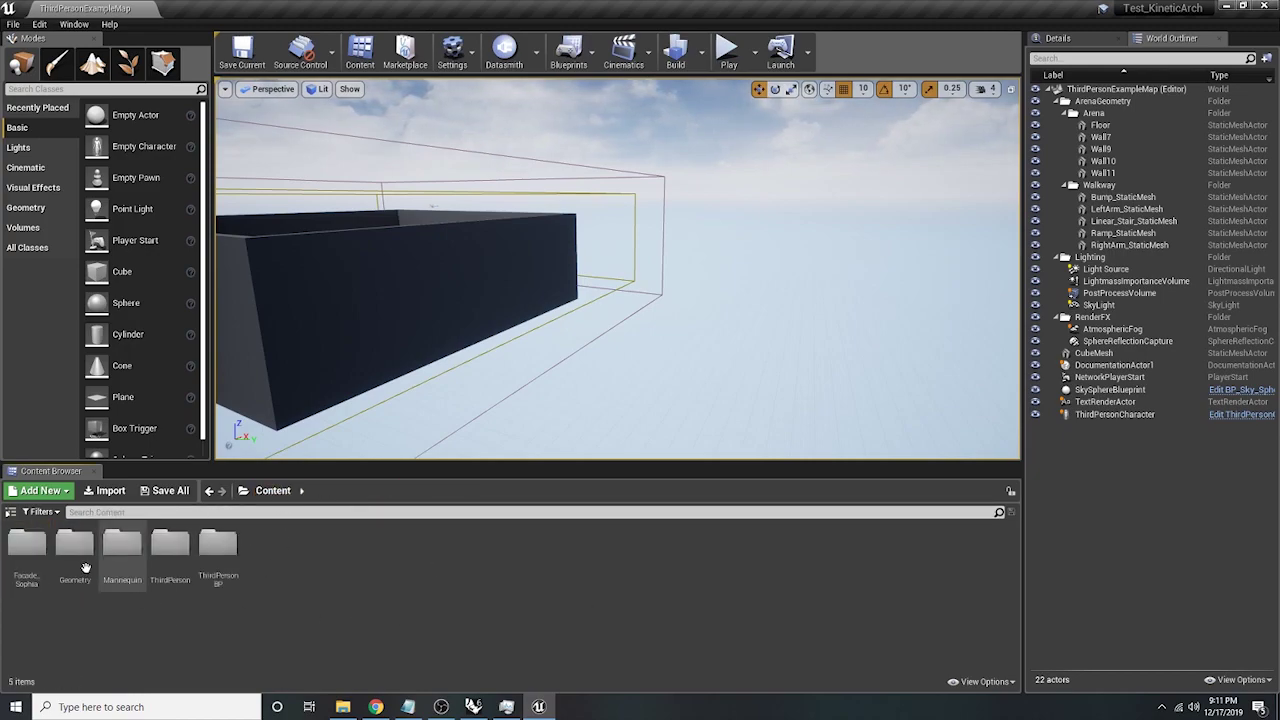
- Delete the Facade_Sophia folder from the project's Content folder
click(27, 545)
key(Delete)
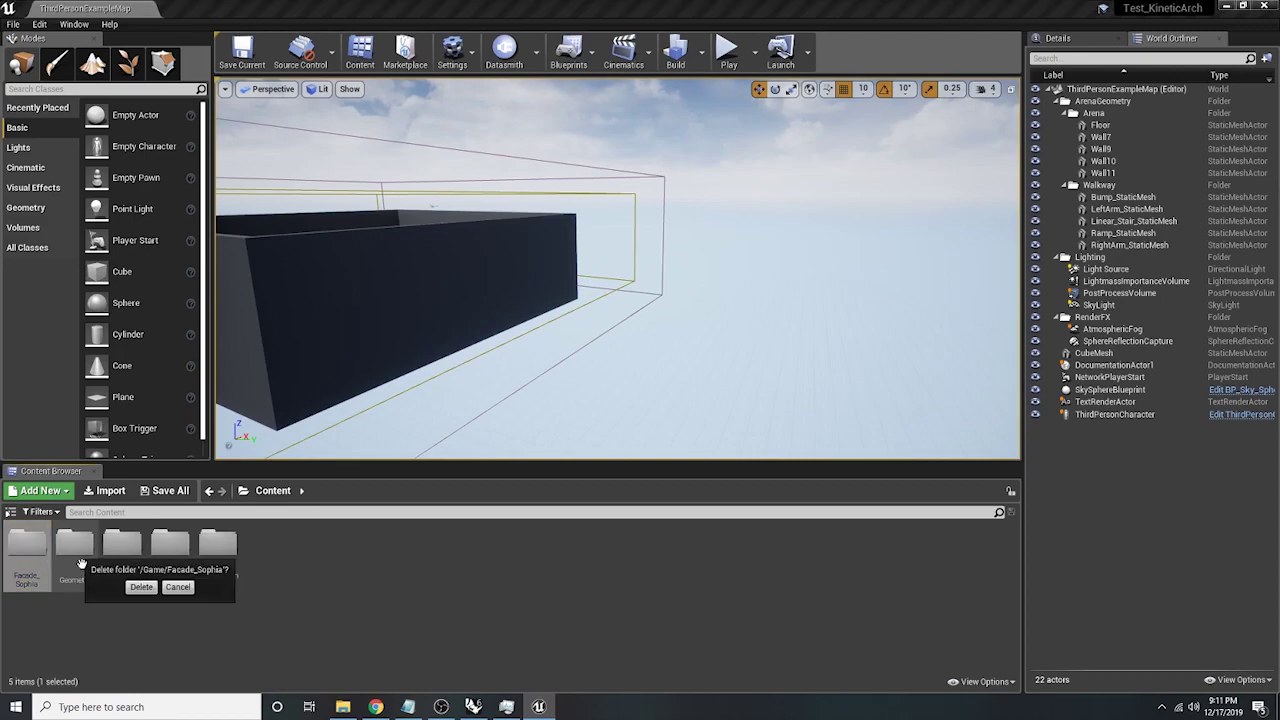
click(141, 587)
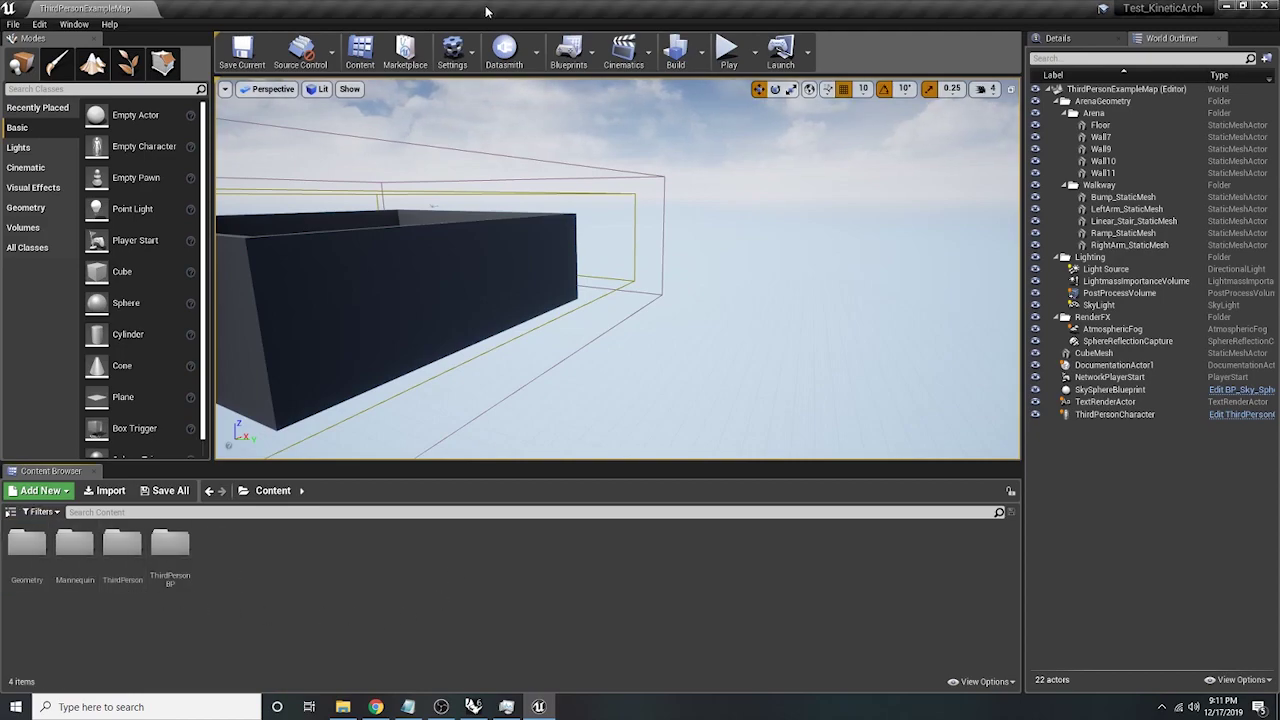
- Start a Datasmith import and open the Facade Sophia Rhino model from the Side Projects folder on Google Drive
click(504, 50)
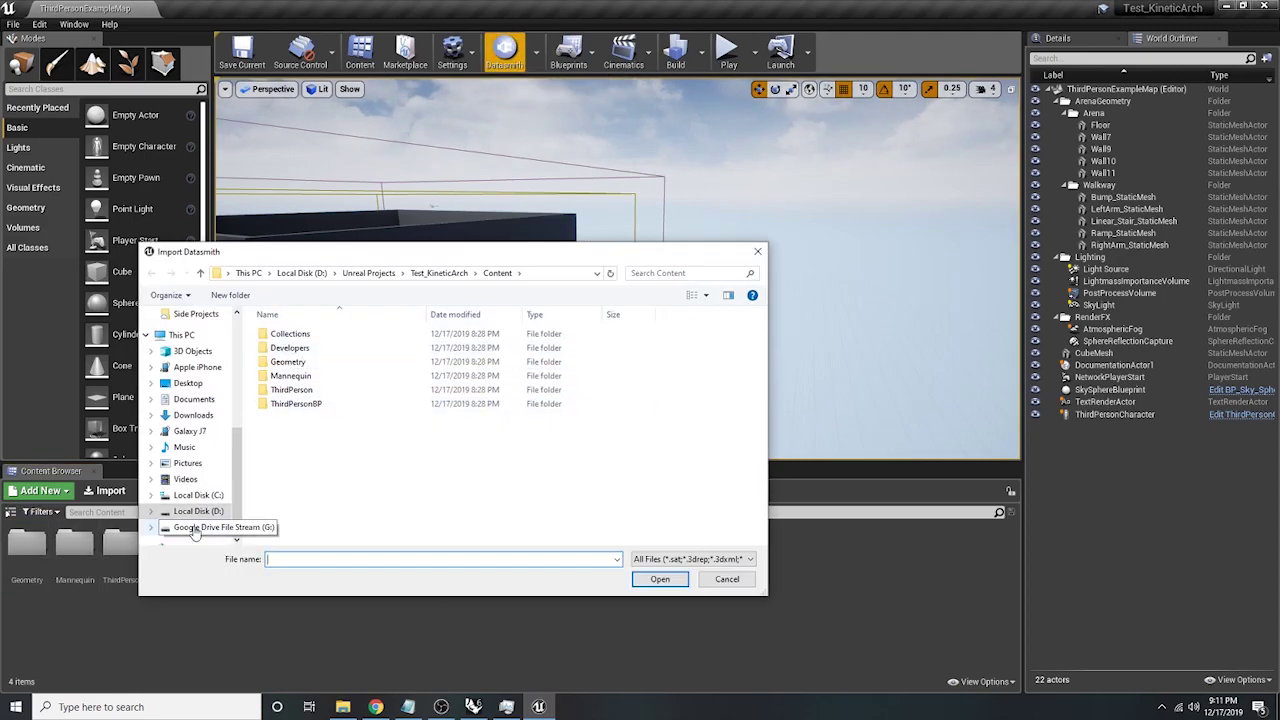
click(195, 527)
double_click(340, 347)
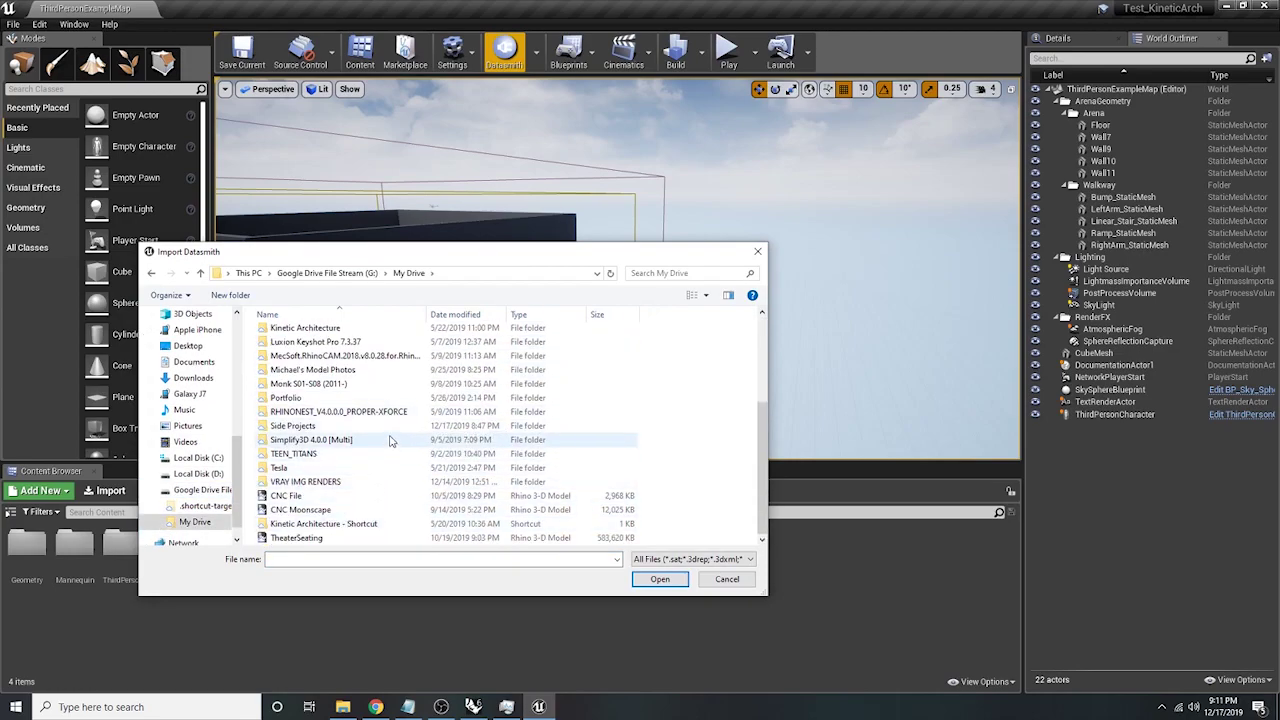
double_click(393, 426)
scroll(357, 403, down, 3)
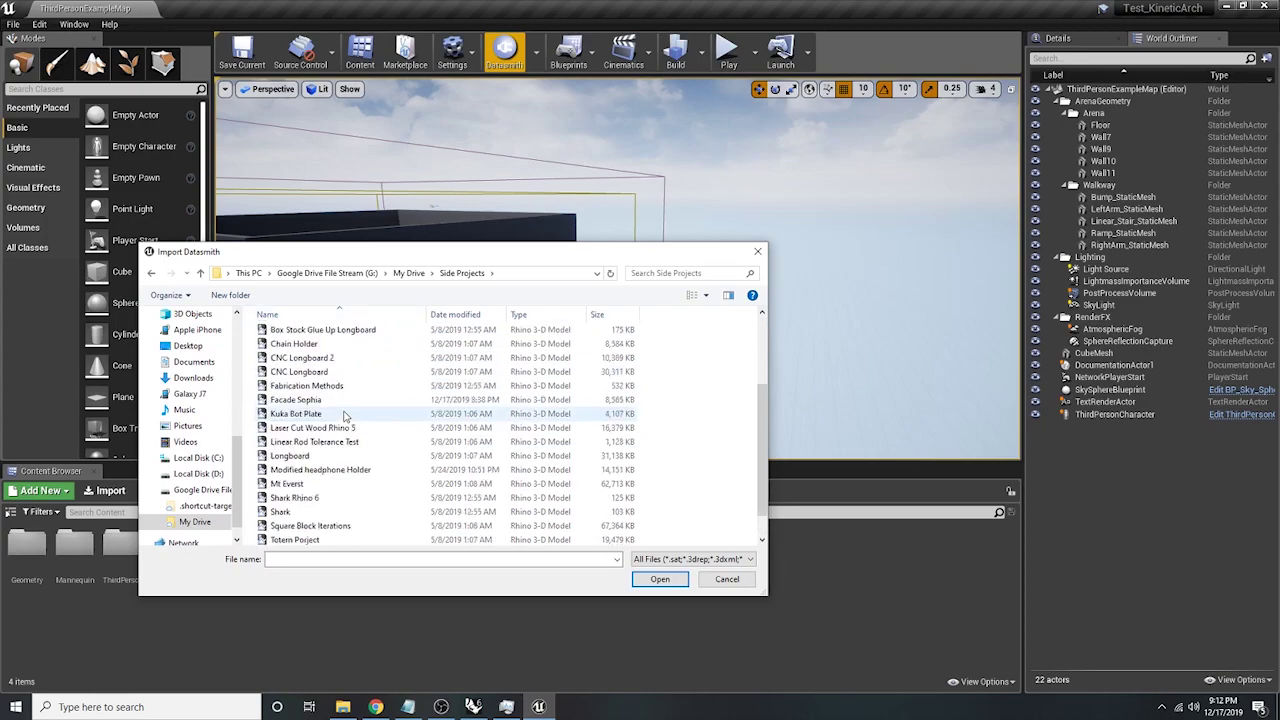
scroll(343, 420, up, 3)
scroll(343, 418, down, 4)
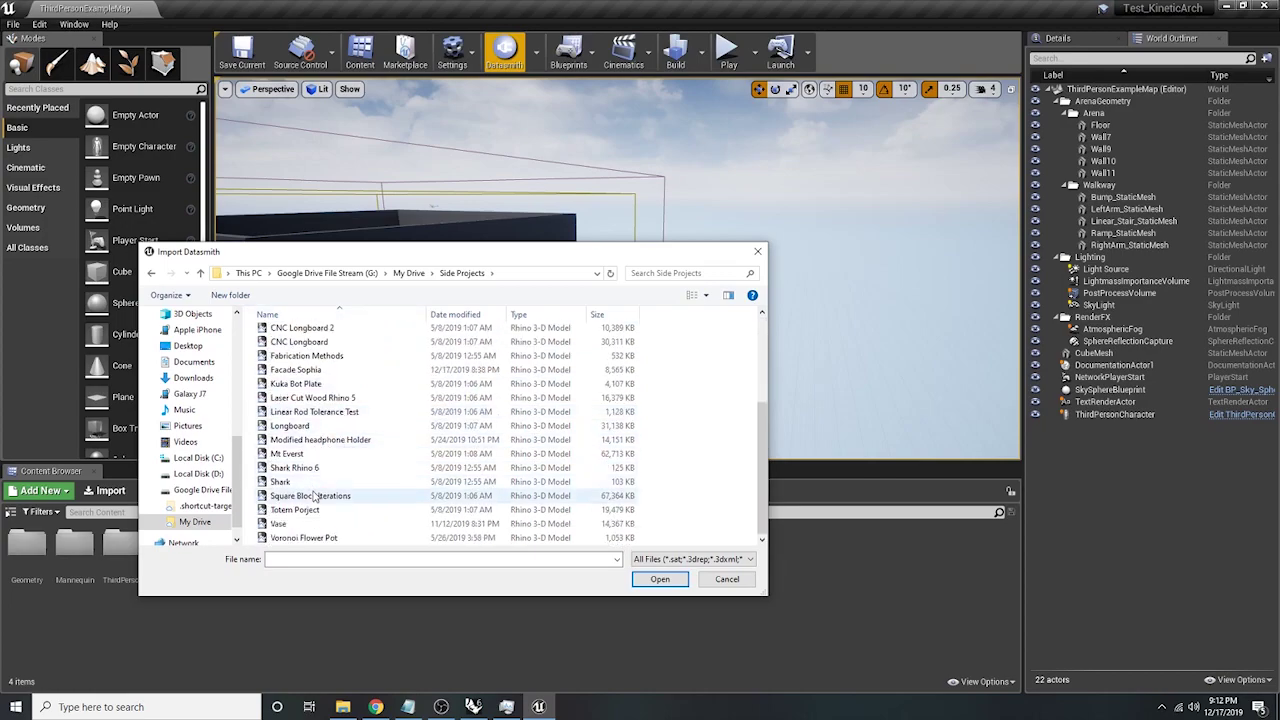
scroll(330, 440, up, 1)
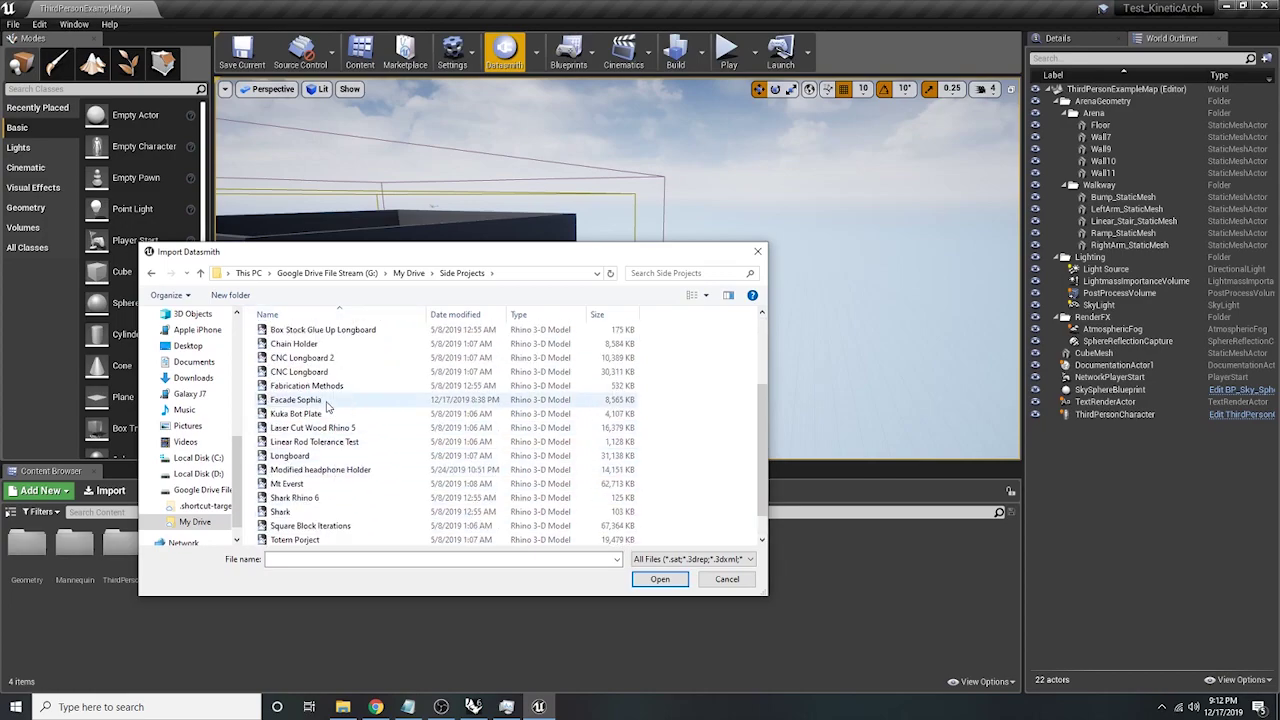
click(330, 405)
click(675, 578)
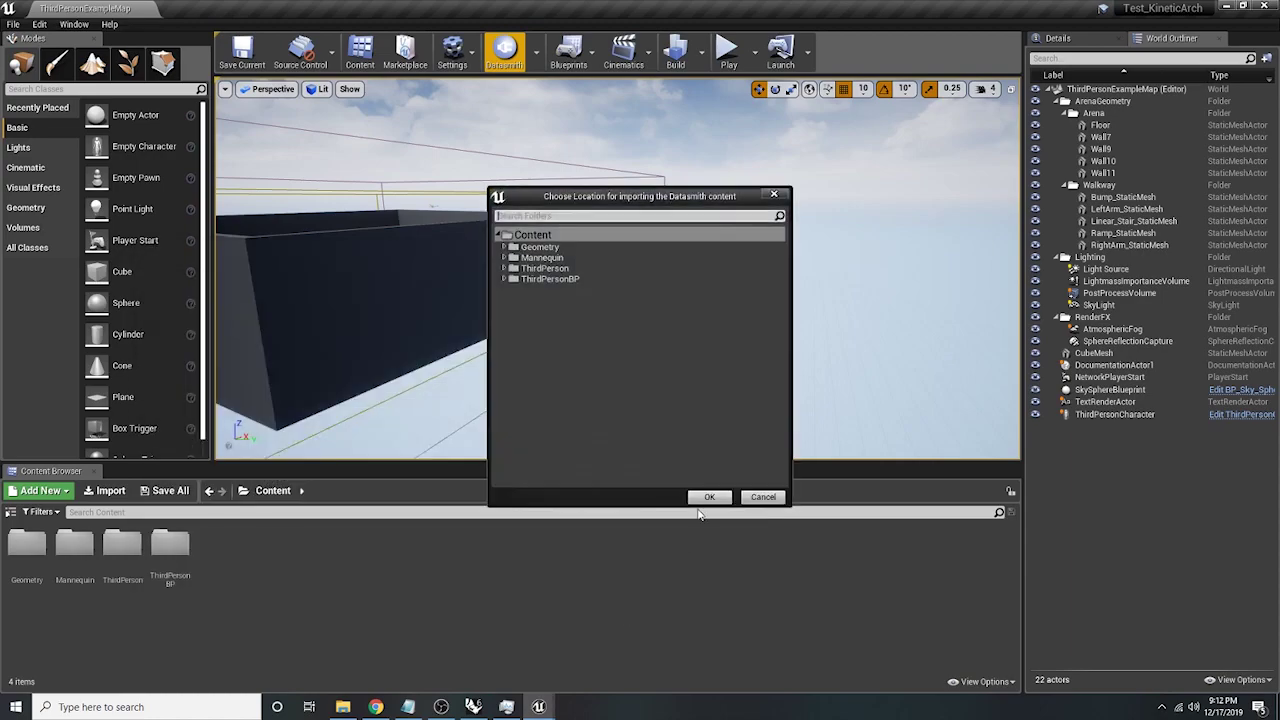
- Import the Datasmith scene into the Content folder with the offered import options and save the level
click(705, 496)
click(736, 467)
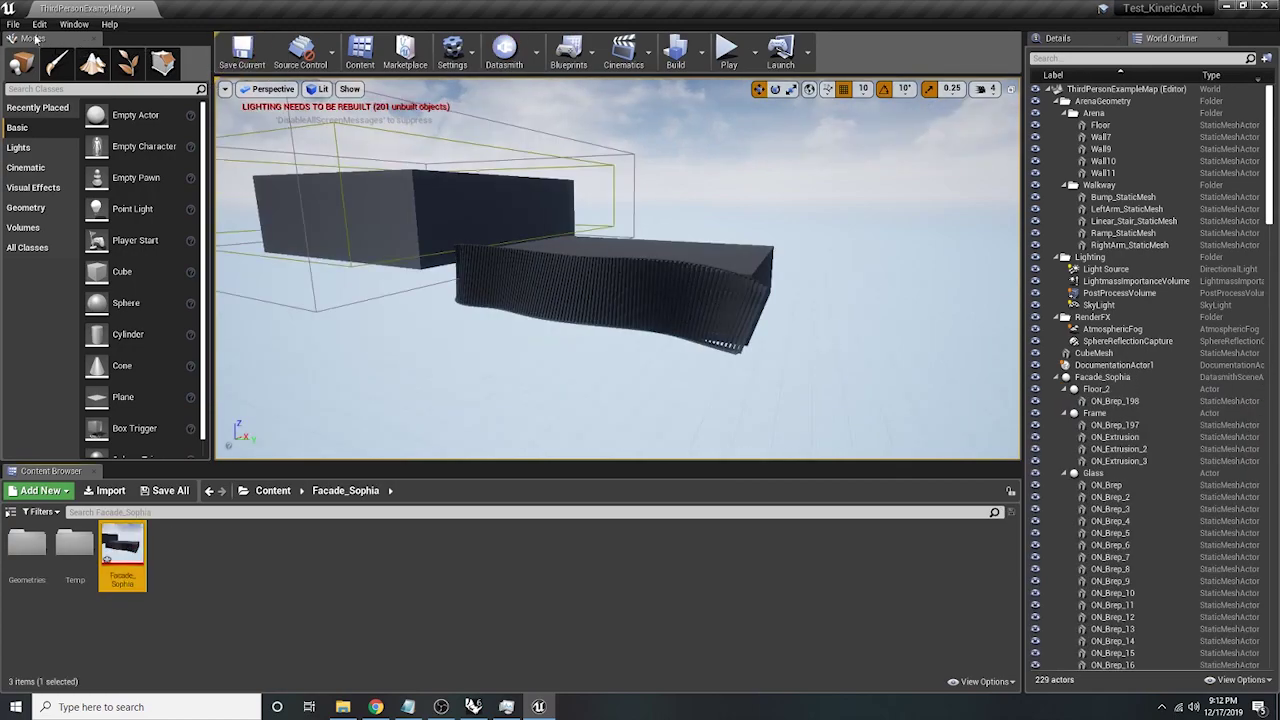
click(13, 24)
click(41, 137)
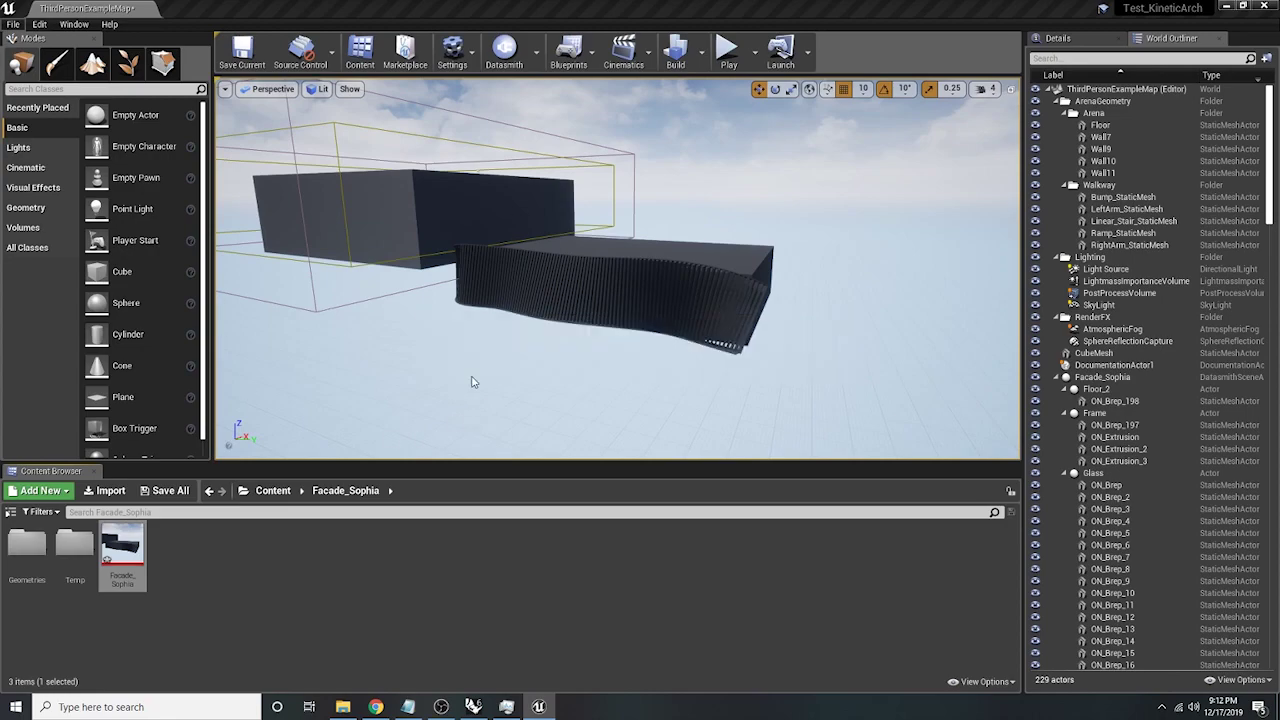
- Examine the imported facade from several sides, including one of its vertical fins and the volume behind them
right_drag(550, 395, 530, 395)
click(646, 298)
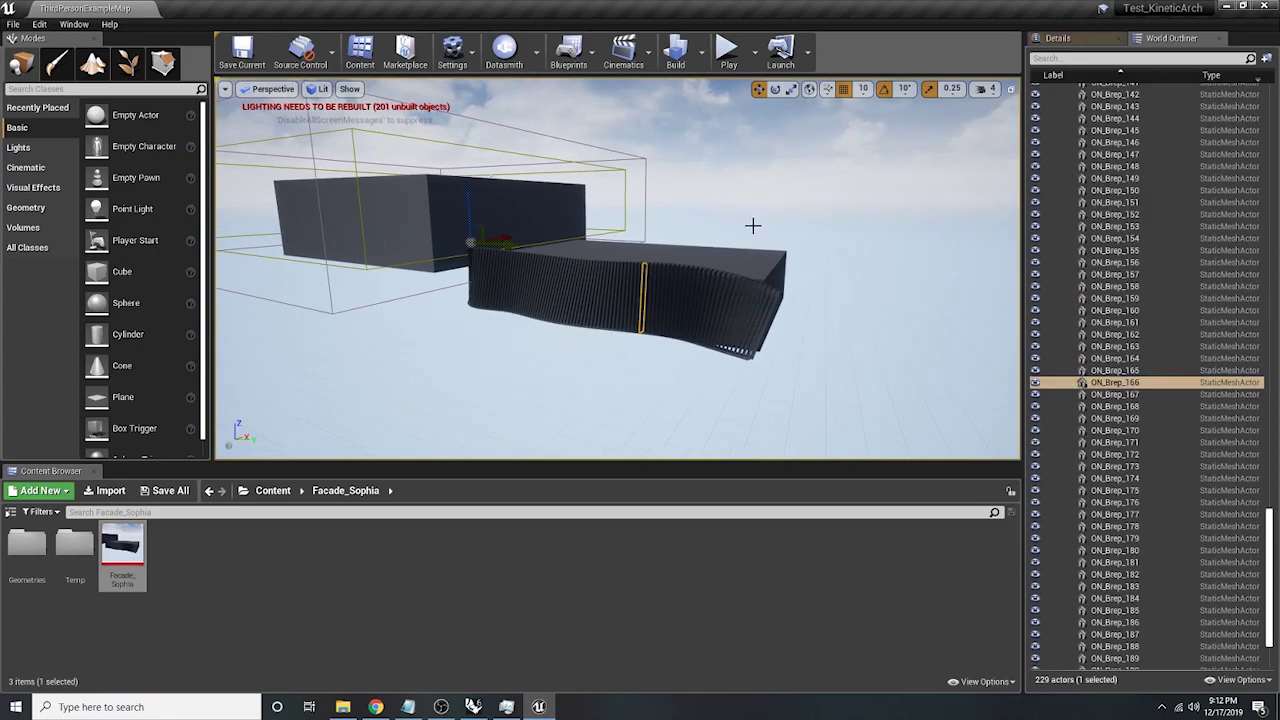
right_drag(751, 226, 440, 250)
mouse_move(650, 252)
right_down()
mouse_move(640, 248)
mouse_move(805, 210)
mouse_move(708, 295)
right_up()
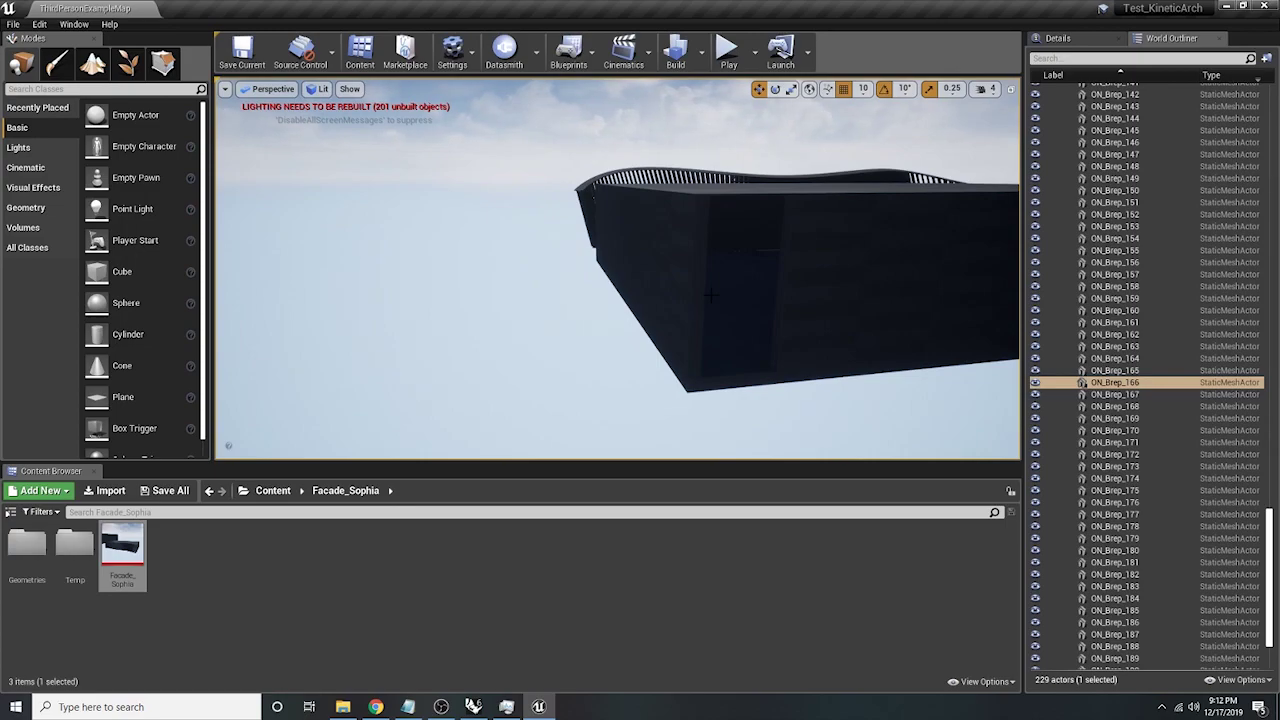
mouse_move(739, 272)
right_down()
mouse_move(708, 322)
mouse_move(726, 304)
mouse_move(680, 324)
right_up()
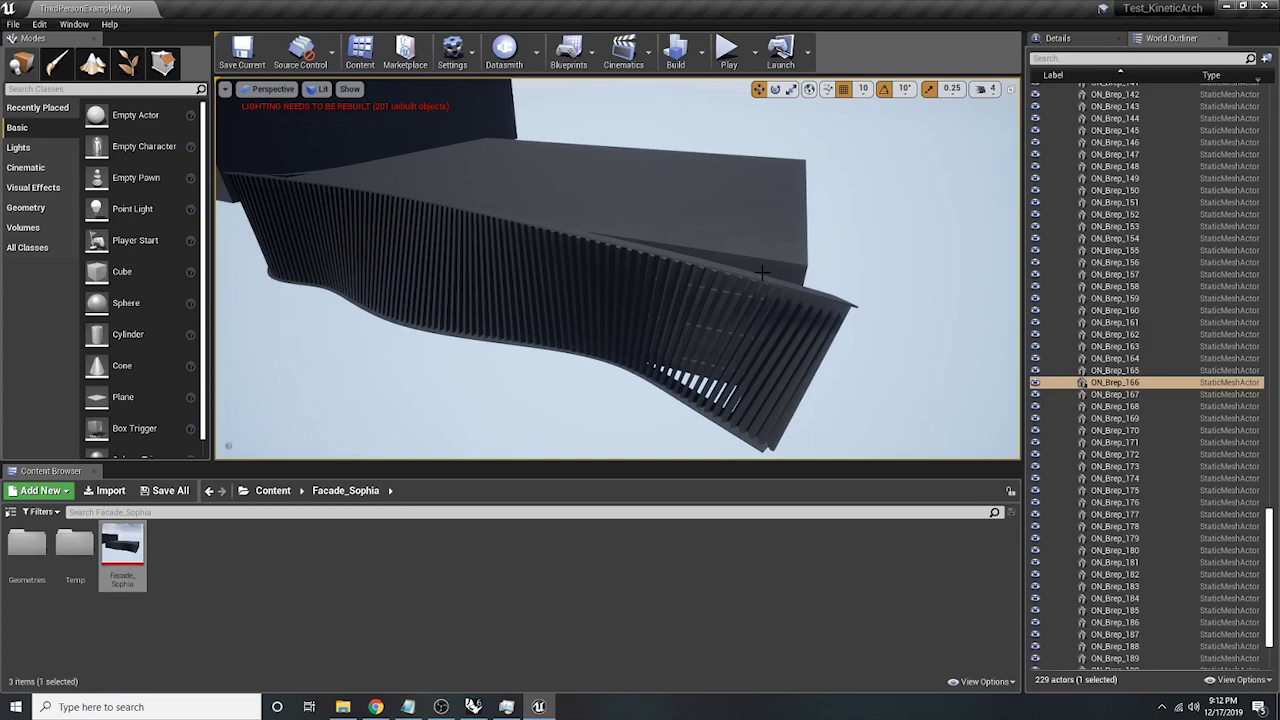
right_drag(765, 274, 725, 130)
right_drag(847, 258, 847, 258)
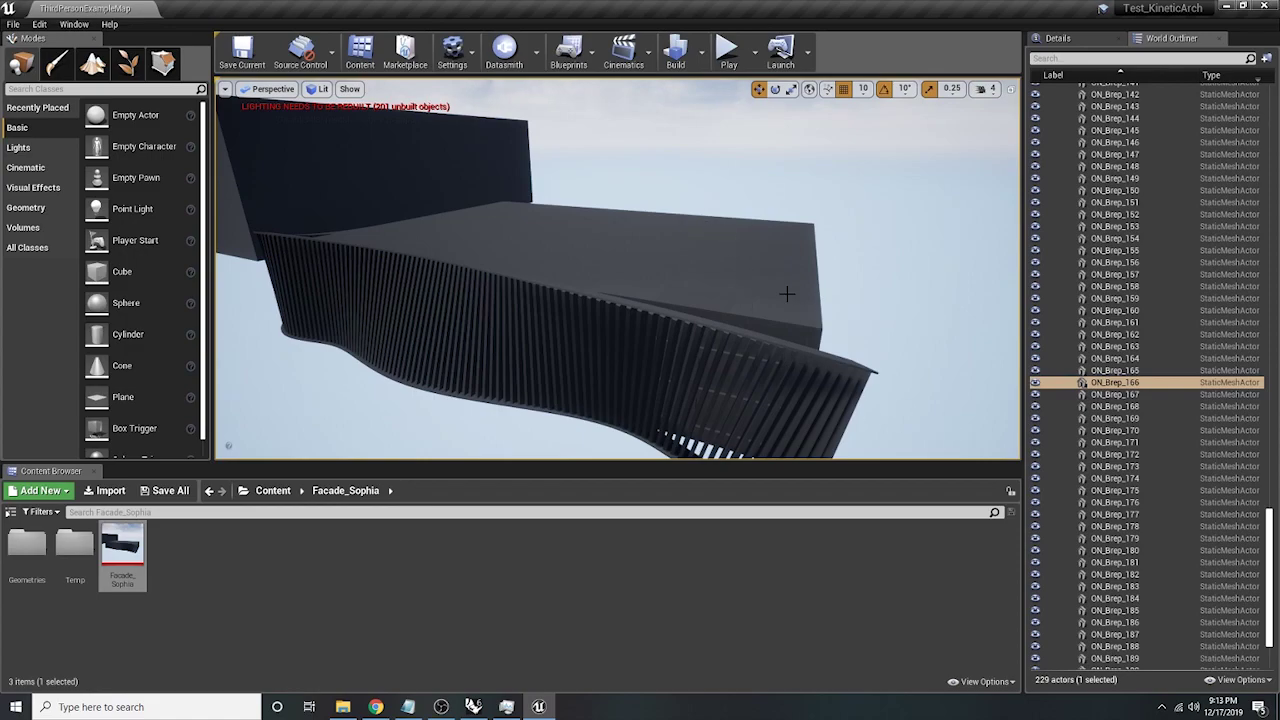
mouse_move(787, 294)
right_down()
mouse_move(720, 300)
mouse_move(765, 304)
right_up()
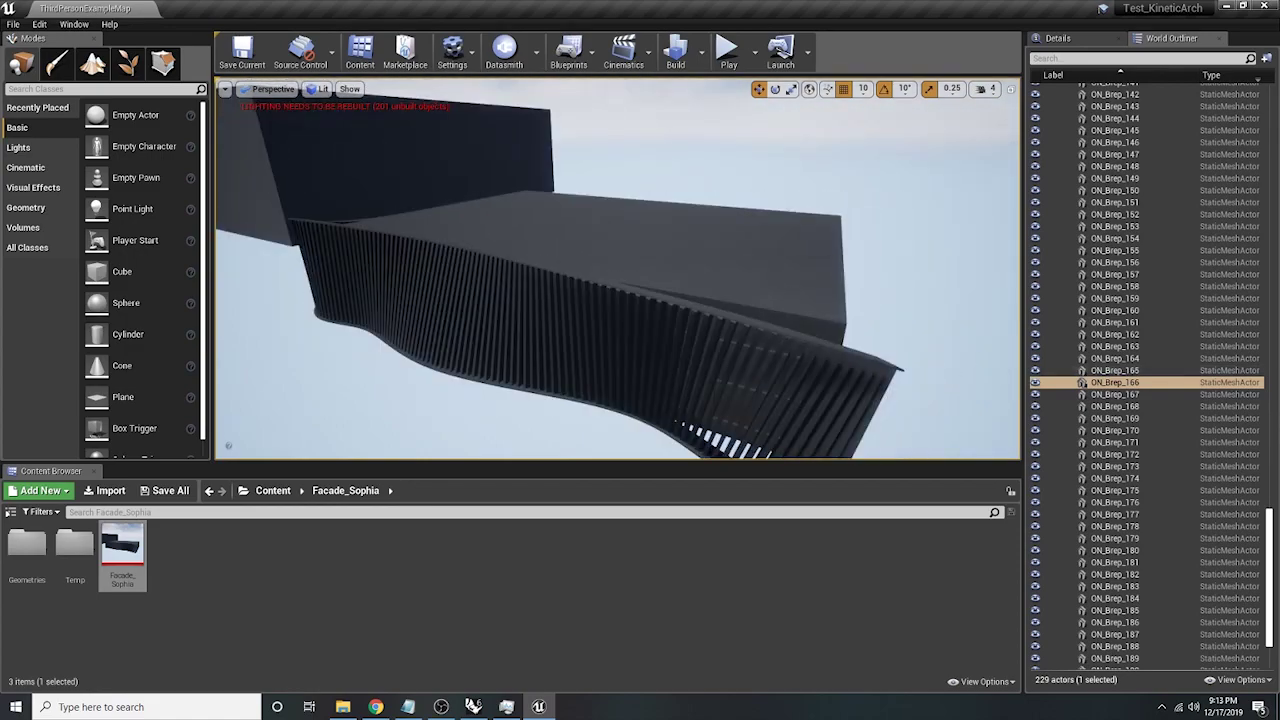